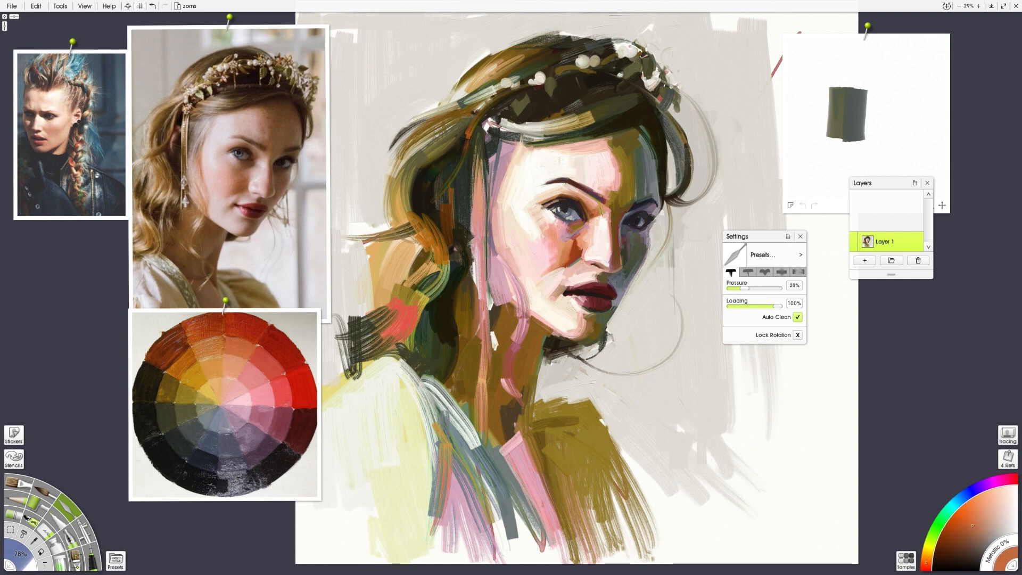
Step: Sample skin and hair colours from the portrait and stroke vertically over the hair beside the face
{"action": "left_click", "coordinate": [616, 142], "text": "alt"}
{"action": "left_click", "coordinate": [598, 283], "text": "alt"}
{"action": "left_click", "coordinate": [579, 303], "text": "alt"}
{"action": "left_click", "coordinate": [537, 337], "text": "alt"}
{"action": "left_click", "coordinate": [484, 243], "text": "alt"}
{"action": "left_click", "coordinate": [465, 277], "text": "alt"}
{"action": "left_click_drag", "start_coordinate": [474, 266], "coordinate": [478, 298]}
{"action": "left_click_drag", "start_coordinate": [473, 245], "coordinate": [475, 287]}
Step: Switch to the oil brush and paint long downward strokes along the hair strand beside the face, resampling the hair colour
{"action": "left_click", "coordinate": [20, 483]}
{"action": "left_click_drag", "start_coordinate": [477, 220], "coordinate": [477, 291]}
{"action": "left_click", "coordinate": [468, 189], "text": "alt"}
{"action": "left_click_drag", "start_coordinate": [471, 241], "coordinate": [484, 378]}
Step: Sample the colour near the portrait's near eye and paint short strokes around its eyelid
{"action": "left_click", "coordinate": [577, 219], "text": "alt"}
{"action": "left_click_drag", "start_coordinate": [577, 212], "coordinate": [564, 212]}
{"action": "mouse_move", "coordinate": [569, 205]}
{"action": "left_mouse_down"}
{"action": "mouse_move", "coordinate": [575, 210]}
{"action": "mouse_move", "coordinate": [552, 212]}
{"action": "left_mouse_up"}
{"action": "left_click_drag", "start_coordinate": [574, 208], "coordinate": [570, 217]}
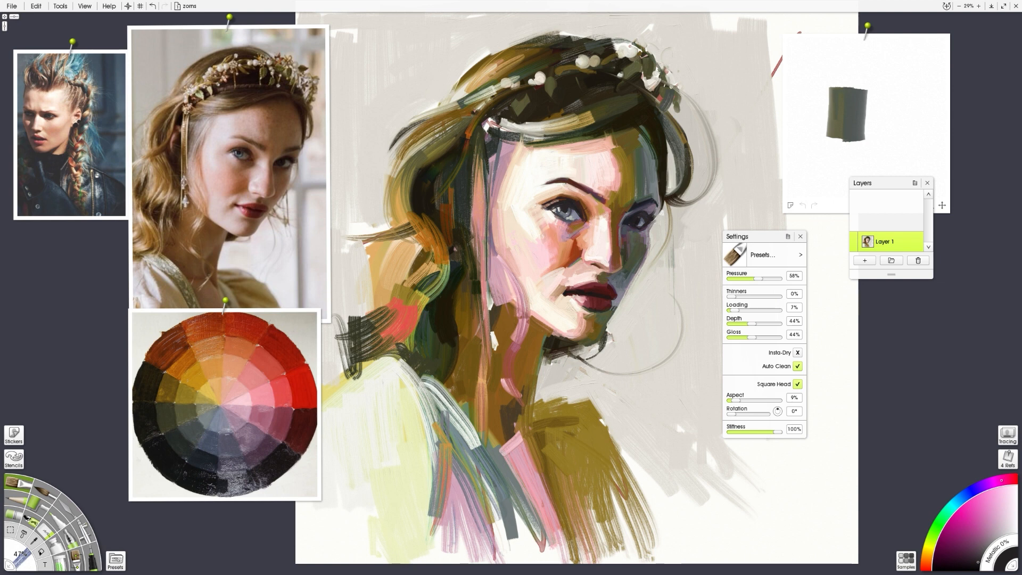
Step: Sample tones from the neck and the colour wheel reference and paint overlapping strokes where the neck meets the shoulder
{"action": "left_click", "coordinate": [551, 375], "text": "alt"}
{"action": "left_click", "coordinate": [231, 464], "text": "alt"}
{"action": "mouse_move", "coordinate": [535, 400]}
{"action": "left_mouse_down"}
{"action": "mouse_move", "coordinate": [594, 408]}
{"action": "mouse_move", "coordinate": [554, 413]}
{"action": "left_mouse_up"}
{"action": "mouse_move", "coordinate": [555, 413]}
{"action": "left_mouse_down"}
{"action": "mouse_move", "coordinate": [587, 423]}
{"action": "mouse_move", "coordinate": [537, 433]}
{"action": "left_mouse_up"}
{"action": "mouse_move", "coordinate": [548, 431]}
{"action": "left_mouse_down"}
{"action": "mouse_move", "coordinate": [599, 416]}
{"action": "mouse_move", "coordinate": [606, 433]}
{"action": "mouse_move", "coordinate": [569, 528]}
{"action": "mouse_move", "coordinate": [565, 398]}
{"action": "left_mouse_up"}
{"action": "left_click", "coordinate": [261, 451], "text": "alt"}
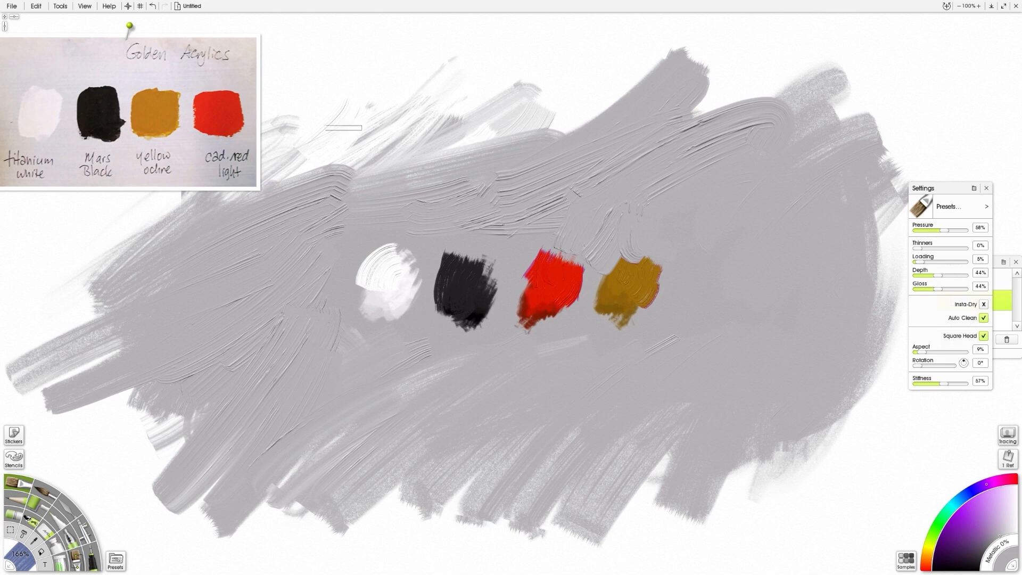
Step: Try a stroke in cad red light sampled from the Golden Acrylics reference, and undo it
{"action": "mouse_move", "coordinate": [183, 136]}
{"action": "left_click", "coordinate": [220, 116]}
{"action": "mouse_move", "coordinate": [799, 268]}
{"action": "left_mouse_down"}
{"action": "mouse_move", "coordinate": [783, 309]}
{"action": "mouse_move", "coordinate": [761, 341]}
{"action": "left_mouse_up"}
{"action": "key", "text": "ctrl+z"}
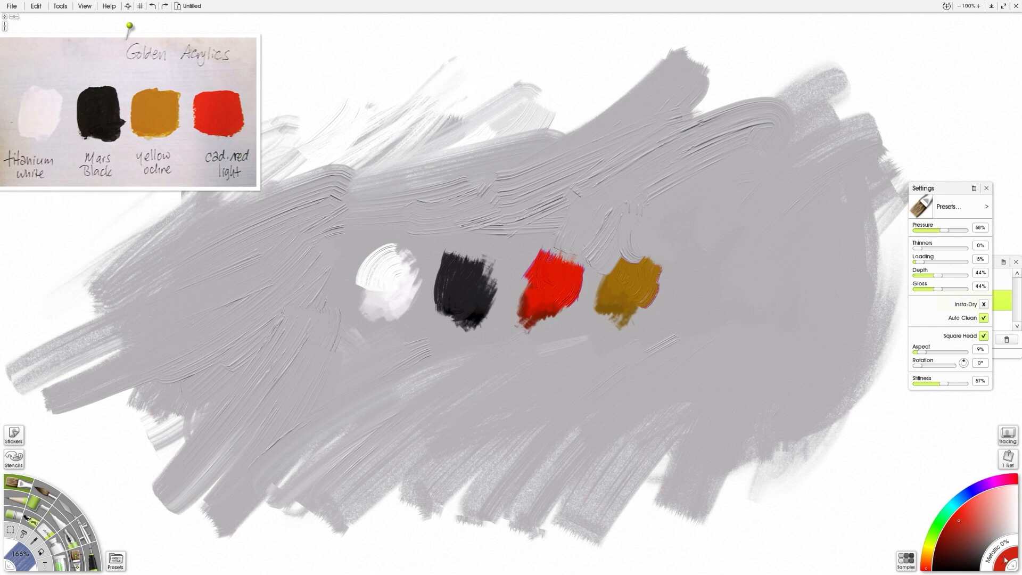
Step: Try blue and cyan hues in the colour picker, and load a custom limited-palette picker from disk
{"action": "left_click", "coordinate": [976, 496]}
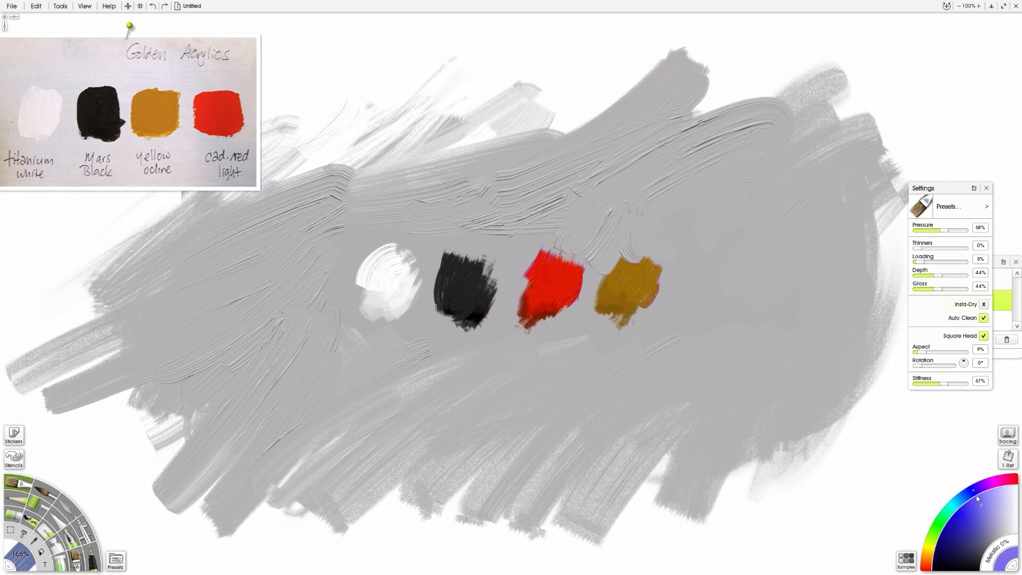
{"action": "left_click", "coordinate": [954, 503]}
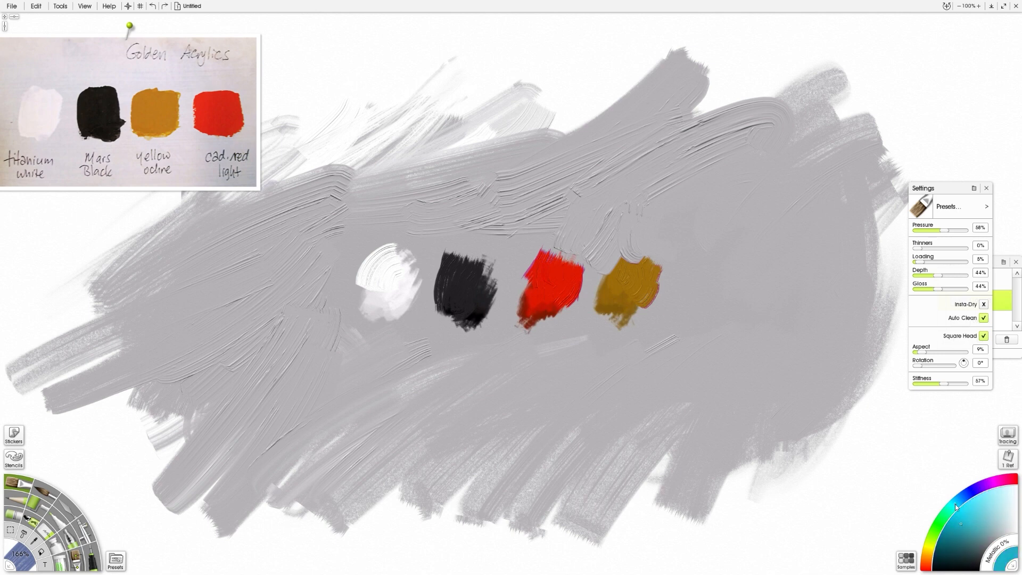
{"action": "left_click", "coordinate": [1006, 561]}
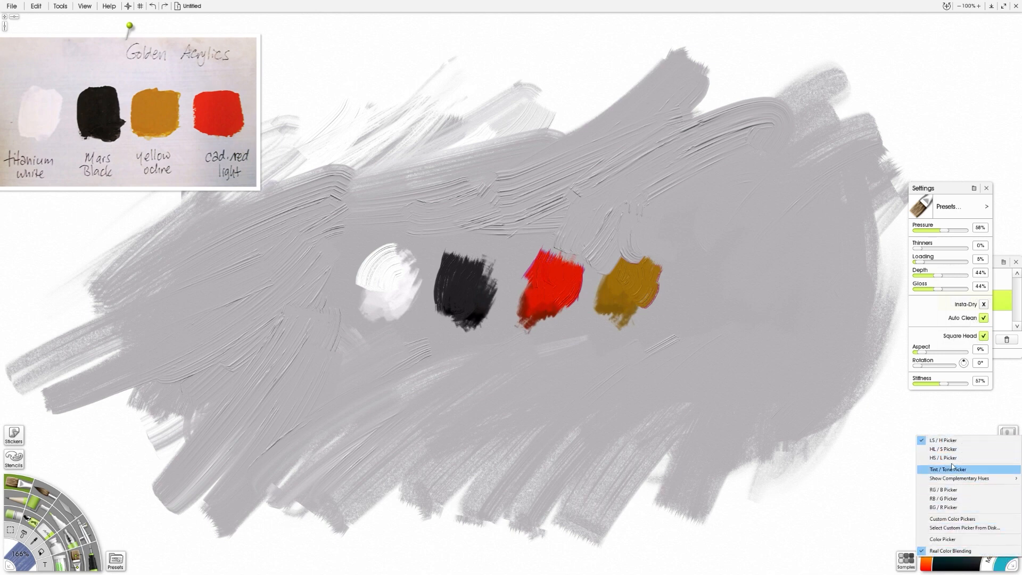
{"action": "left_click", "coordinate": [952, 528]}
{"action": "scroll", "coordinate": [691, 442], "scroll_direction": "down", "scroll_amount": 5}
{"action": "double_click", "coordinate": [785, 451]}
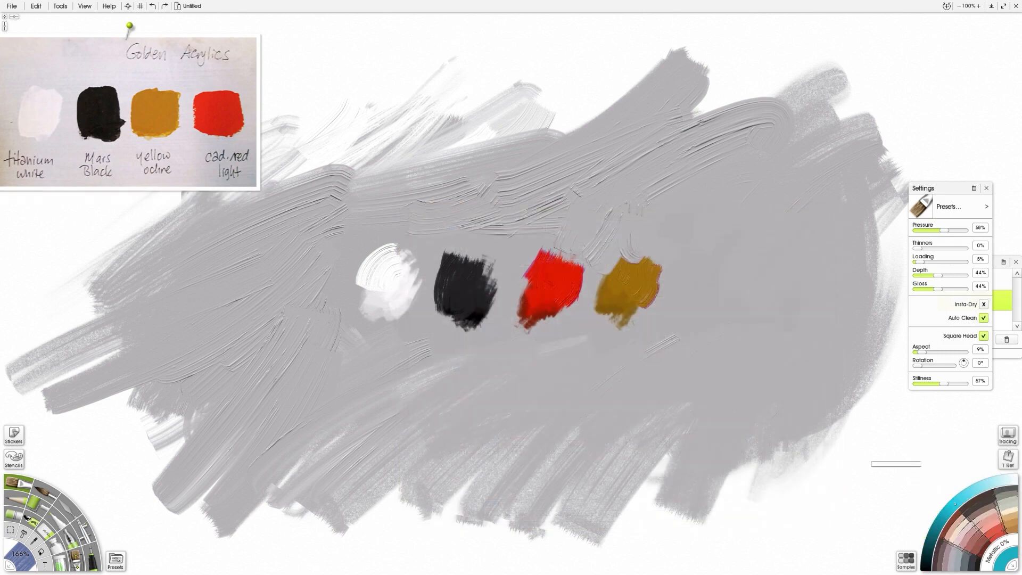
Step: Paint dark grey, brick red, navy, slate grey and plum swatches at the canvas corner using the custom picker's colours
{"action": "left_click", "coordinate": [979, 500]}
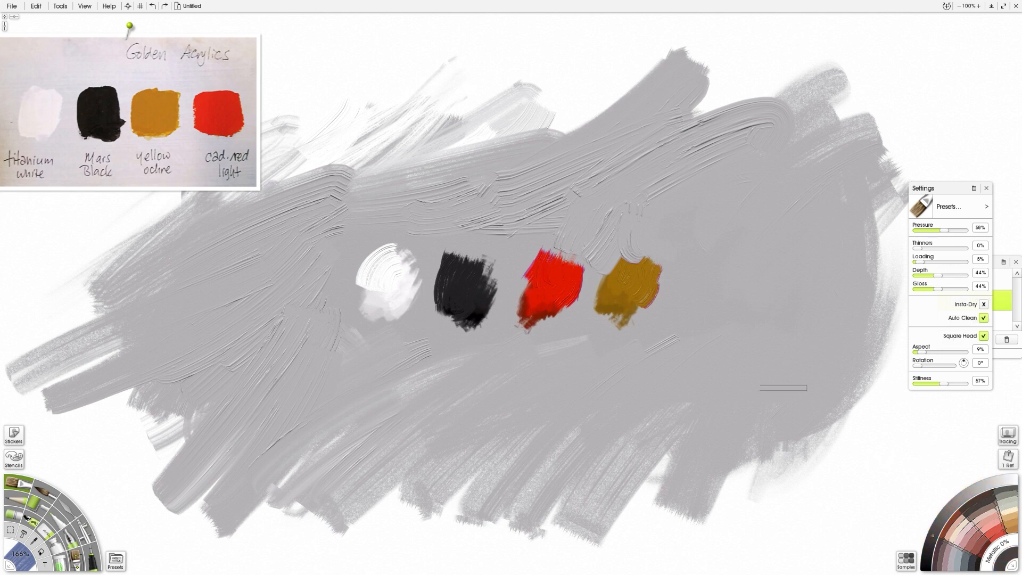
{"action": "left_click_drag", "start_coordinate": [820, 490], "coordinate": [861, 473]}
{"action": "left_click", "coordinate": [986, 551]}
{"action": "left_click_drag", "start_coordinate": [786, 465], "coordinate": [814, 503]}
{"action": "left_click", "coordinate": [976, 567]}
{"action": "left_click_drag", "start_coordinate": [868, 417], "coordinate": [896, 481]}
{"action": "left_click", "coordinate": [956, 559]}
{"action": "mouse_move", "coordinate": [766, 476]}
{"action": "left_mouse_down"}
{"action": "mouse_move", "coordinate": [781, 512]}
{"action": "mouse_move", "coordinate": [767, 546]}
{"action": "left_mouse_up"}
{"action": "left_click", "coordinate": [945, 554]}
{"action": "left_click_drag", "start_coordinate": [731, 505], "coordinate": [753, 544]}
Step: Add cream, pink and dark brown swatches beside the dark ones using the custom picker's colours
{"action": "left_click", "coordinate": [1009, 513]}
{"action": "left_click_drag", "start_coordinate": [923, 420], "coordinate": [913, 471]}
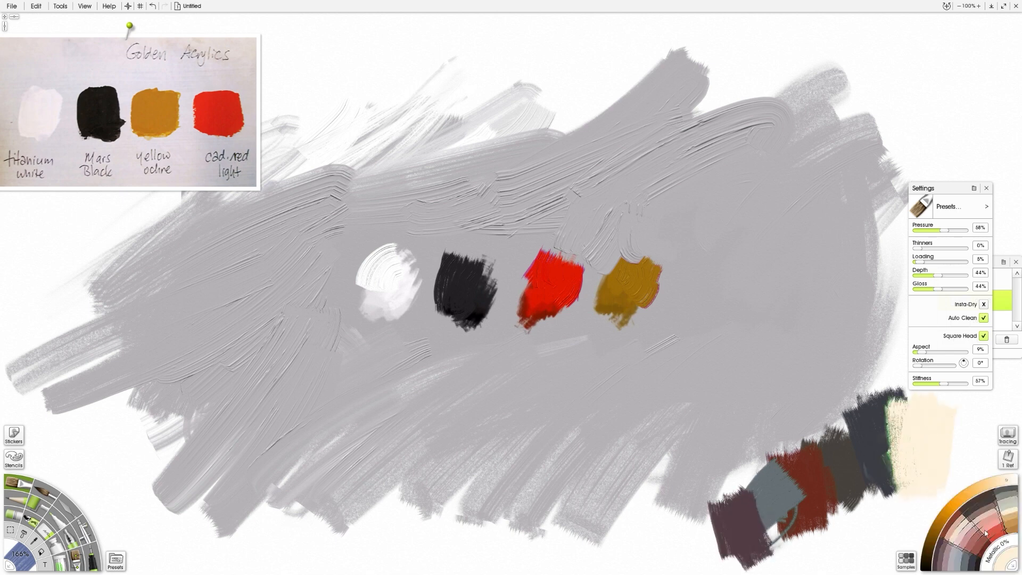
{"action": "left_click", "coordinate": [978, 517]}
{"action": "mouse_move", "coordinate": [895, 400]}
{"action": "left_mouse_down"}
{"action": "mouse_move", "coordinate": [897, 501]}
{"action": "mouse_move", "coordinate": [865, 519]}
{"action": "left_mouse_up"}
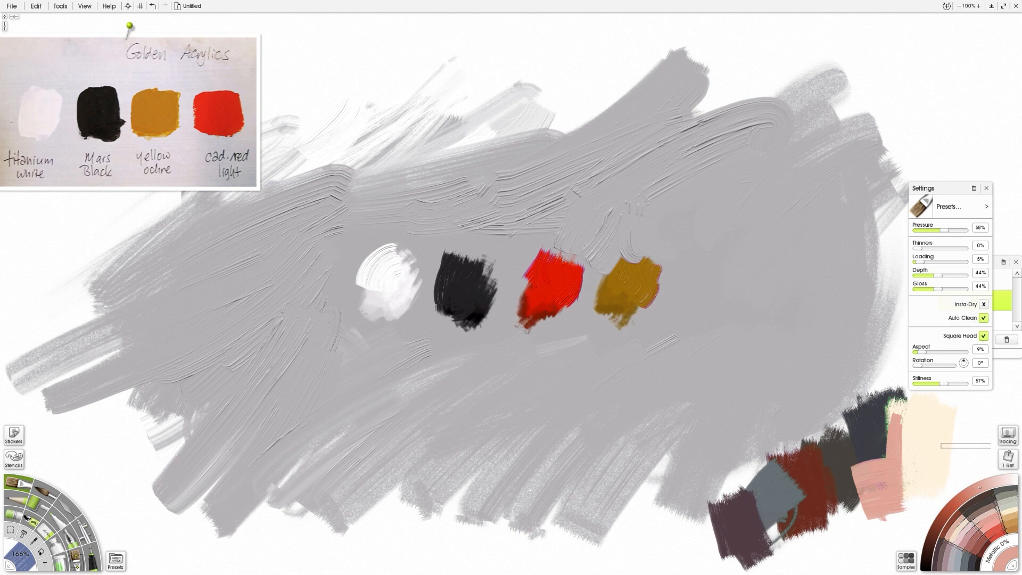
{"action": "left_click", "coordinate": [978, 503]}
{"action": "left_click_drag", "start_coordinate": [896, 394], "coordinate": [892, 438]}
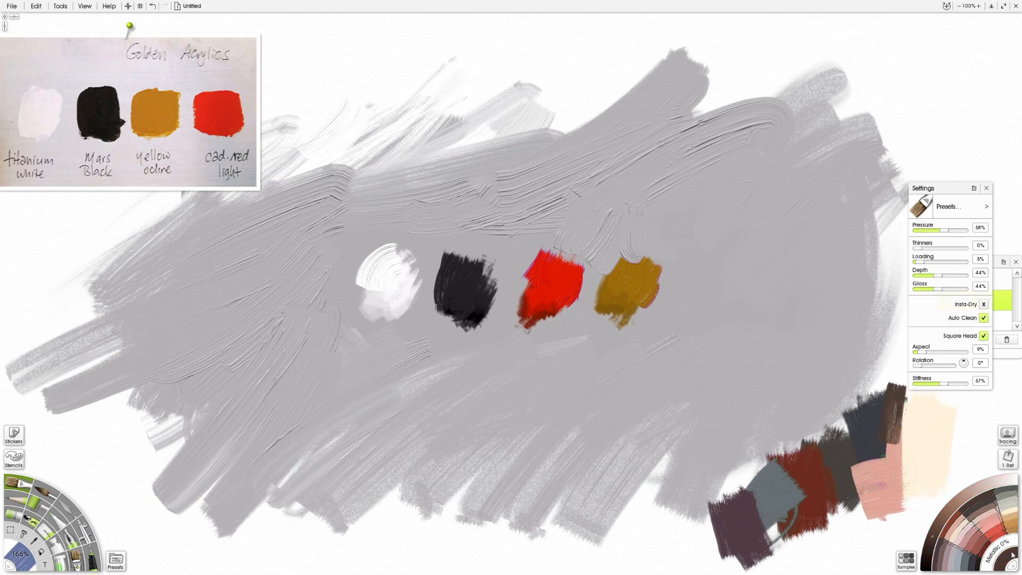
{"action": "left_click", "coordinate": [1008, 558]}
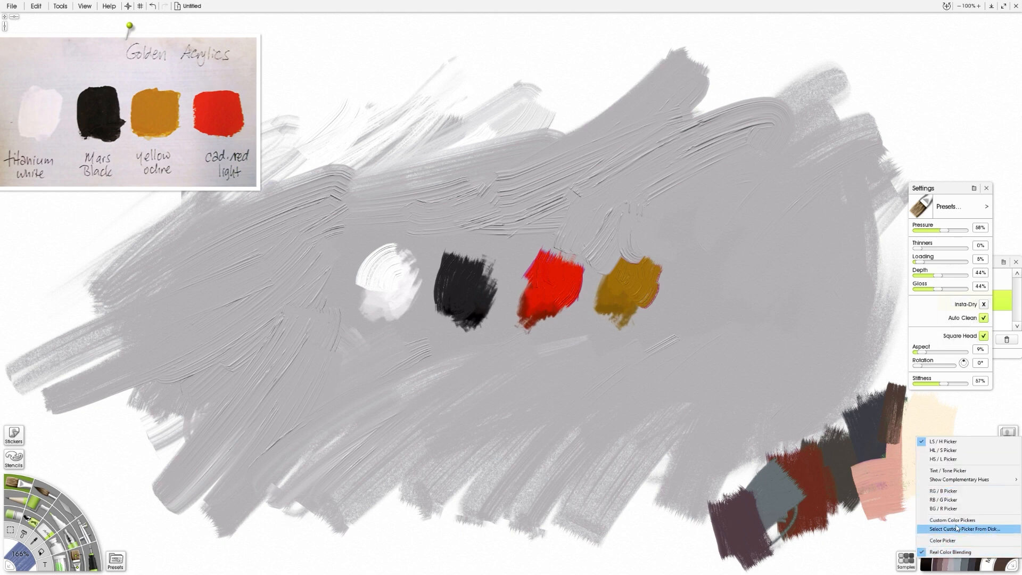
{"action": "left_click", "coordinate": [883, 527]}
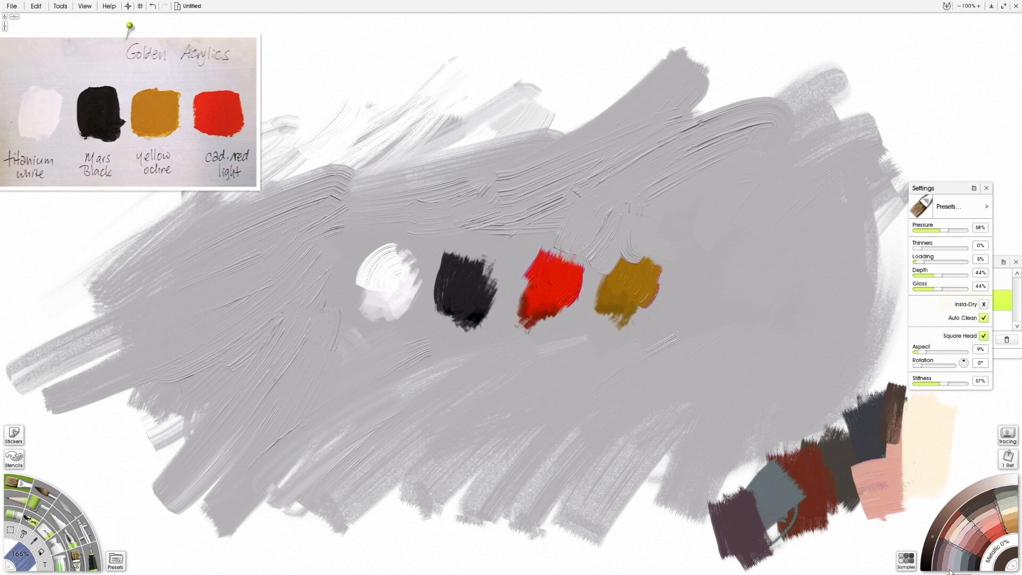
{"action": "left_click", "coordinate": [1006, 560]}
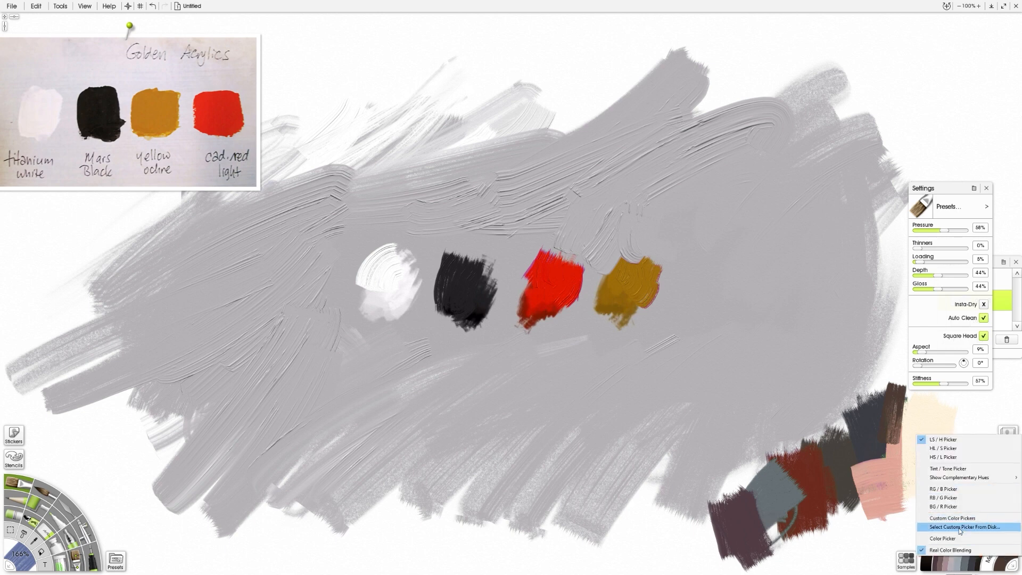
{"action": "left_click", "coordinate": [852, 528]}
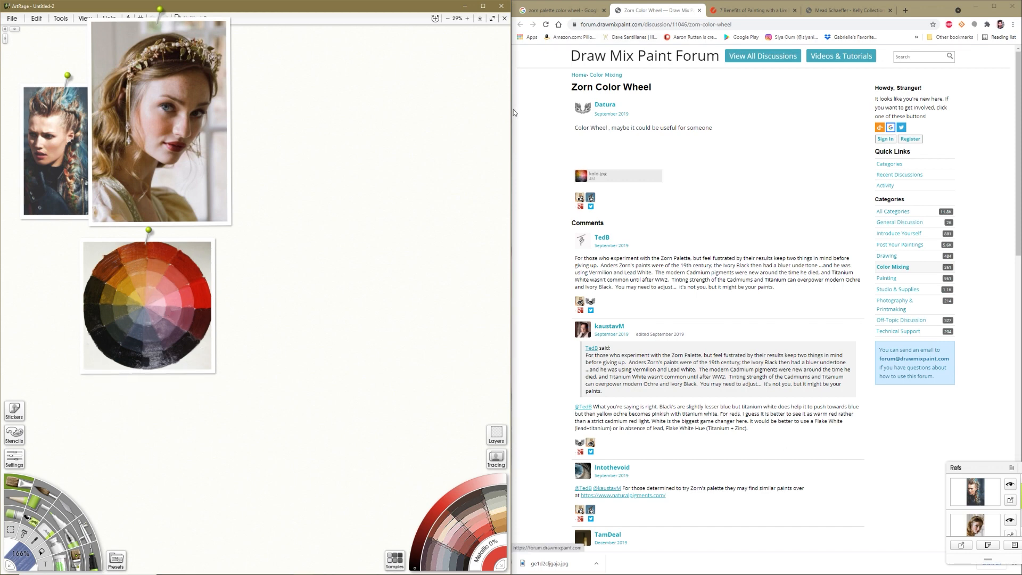
Step: Read through the comments of the Zorn Color Wheel forum thread in the browser
{"action": "scroll", "coordinate": [513, 113], "scroll_direction": "down", "scroll_amount": 2}
{"action": "scroll", "coordinate": [769, 300], "scroll_direction": "down", "scroll_amount": 3}
{"action": "scroll", "coordinate": [768, 300], "scroll_direction": "down", "scroll_amount": 3}
{"action": "left_click_drag", "start_coordinate": [1019, 314], "coordinate": [1018, 430]}
{"action": "left_click", "coordinate": [642, 350]}
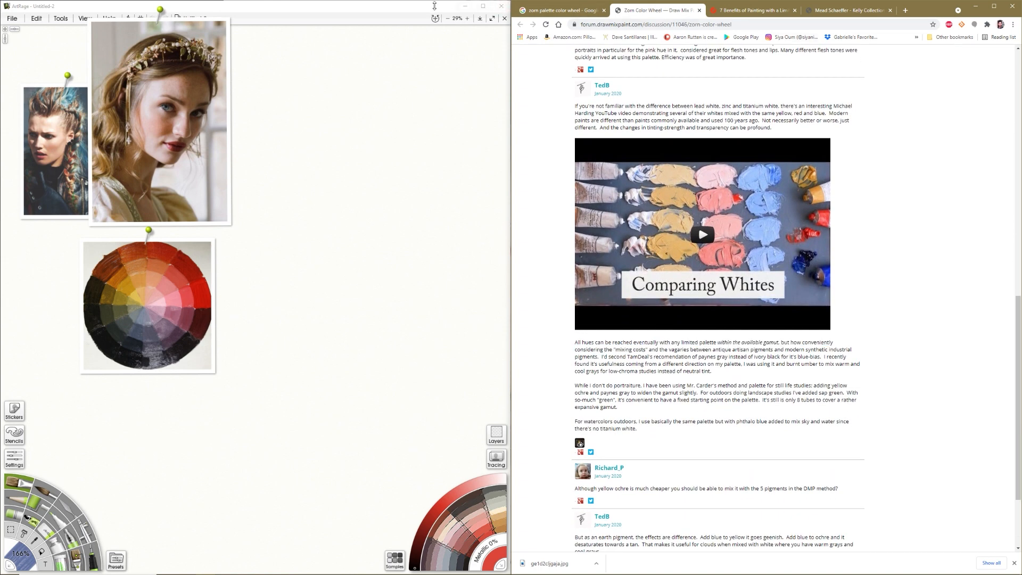
Step: Maximize the ArtRage window and move the flower-crown portrait reference and blank canvas to clear the work area
{"action": "left_click", "coordinate": [483, 5]}
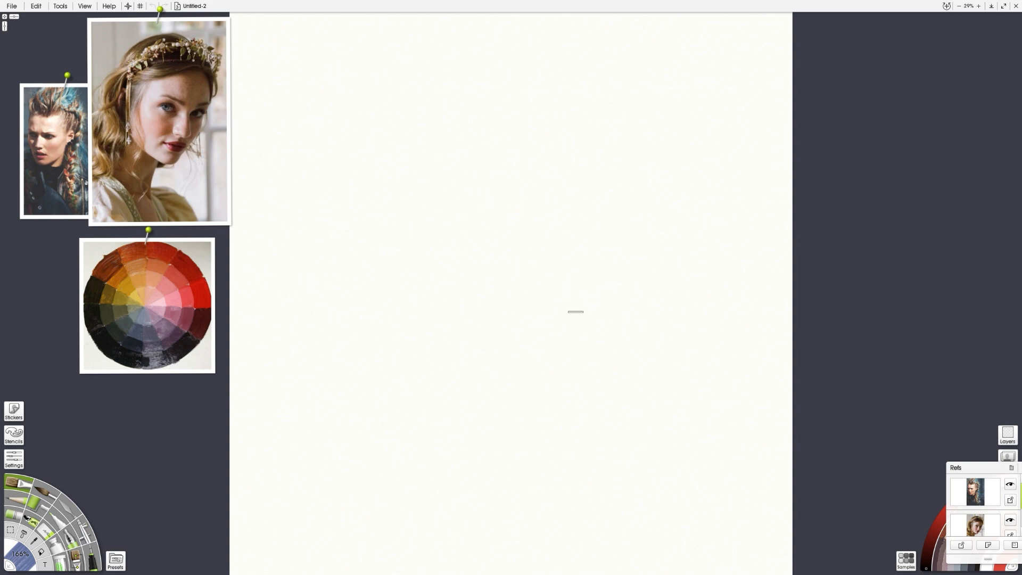
{"action": "left_click_drag", "start_coordinate": [152, 117], "coordinate": [861, 128]}
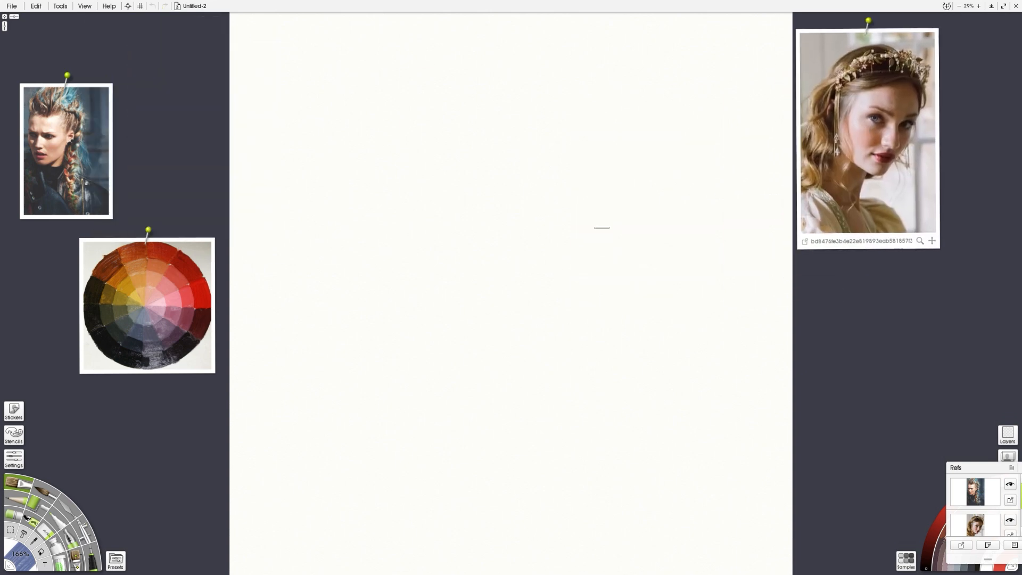
{"action": "left_click_drag", "start_coordinate": [587, 232], "coordinate": [709, 229]}
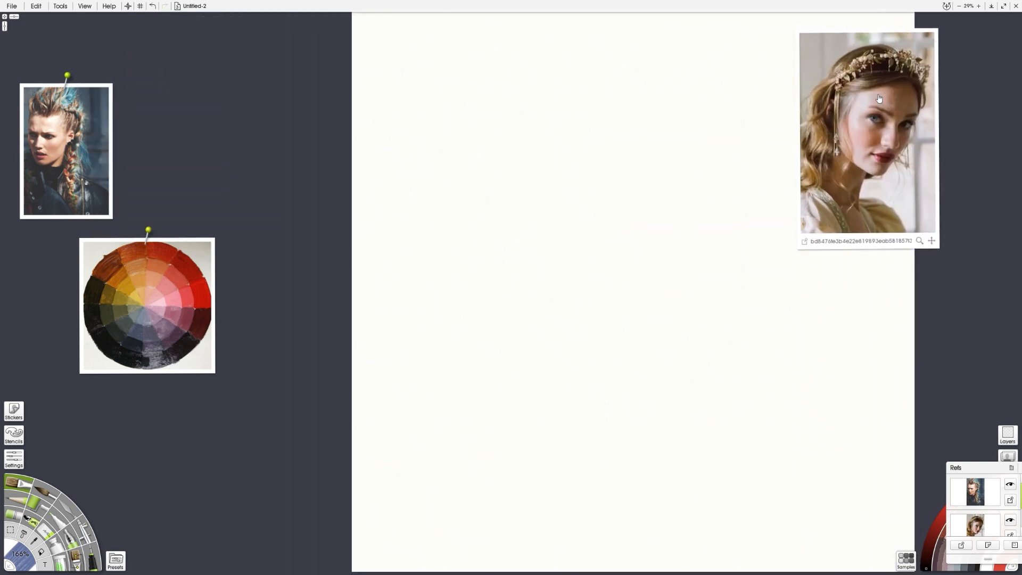
Step: Place the flower-crown portrait reference beside the canvas and enlarge it, clearing the colour wheel reference out of its way
{"action": "left_click_drag", "start_coordinate": [848, 186], "coordinate": [177, 180]}
{"action": "left_click_drag", "start_coordinate": [169, 254], "coordinate": [963, 42]}
{"action": "left_click_drag", "start_coordinate": [237, 138], "coordinate": [207, 350]}
{"action": "left_click_drag", "start_coordinate": [247, 232], "coordinate": [279, 191]}
{"action": "left_click_drag", "start_coordinate": [207, 346], "coordinate": [268, 183]}
Step: Enlarge and reposition the braided blue-haired portrait reference next to the flower-crown portrait
{"action": "left_click_drag", "start_coordinate": [40, 177], "coordinate": [43, 242]}
{"action": "left_click_drag", "start_coordinate": [116, 156], "coordinate": [128, 135]}
{"action": "left_click_drag", "start_coordinate": [80, 187], "coordinate": [83, 108]}
Step: Enlarge the colour wheel reference and place it directly beneath the flower-crown portrait
{"action": "left_click_drag", "start_coordinate": [943, 91], "coordinate": [183, 471]}
{"action": "left_click_drag", "start_coordinate": [248, 409], "coordinate": [285, 373]}
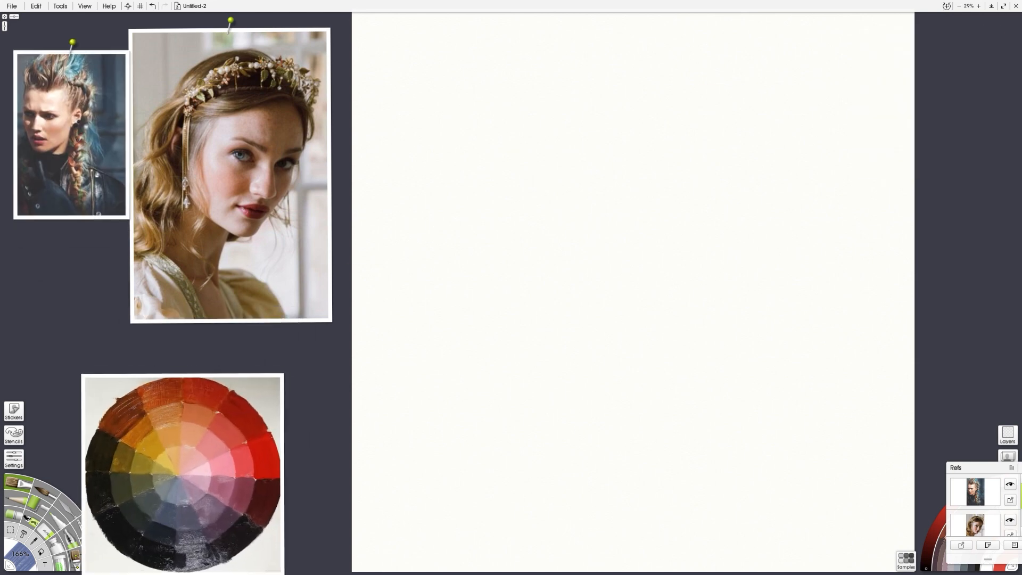
{"action": "left_click_drag", "start_coordinate": [227, 437], "coordinate": [279, 385]}
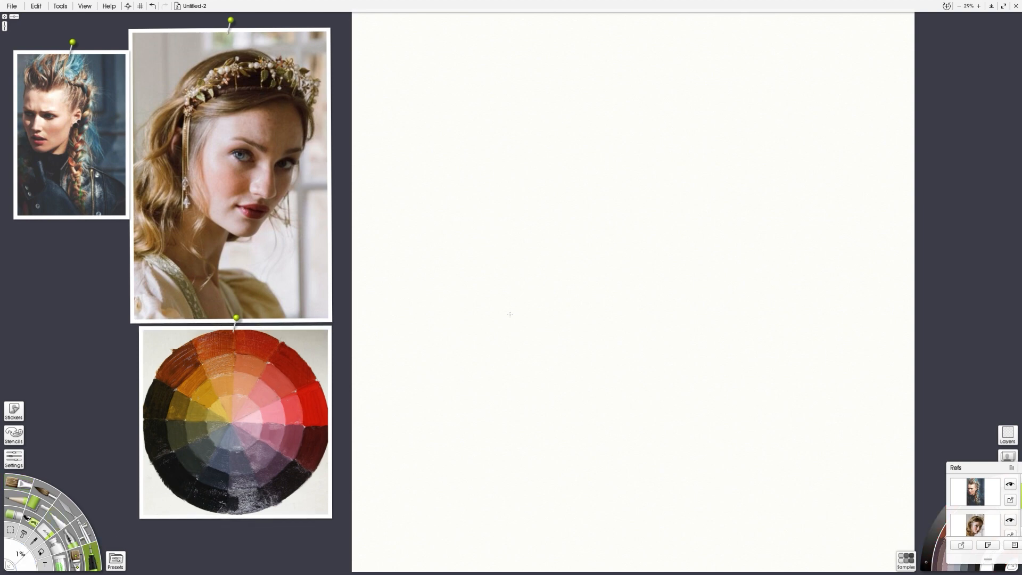
Step: Try black ink pen strokes at different sizes on the blank canvas, and undo them
{"action": "key", "text": "ctrl+z"}
{"action": "left_click_drag", "start_coordinate": [24, 553], "coordinate": [115, 549]}
{"action": "mouse_move", "coordinate": [448, 418]}
{"action": "left_mouse_down"}
{"action": "mouse_move", "coordinate": [679, 149]}
{"action": "mouse_move", "coordinate": [665, 184]}
{"action": "left_mouse_up"}
{"action": "key", "text": "ctrl+z"}
{"action": "left_click_drag", "start_coordinate": [571, 346], "coordinate": [489, 347], "text": "shift"}
{"action": "left_click_drag", "start_coordinate": [732, 135], "coordinate": [542, 201]}
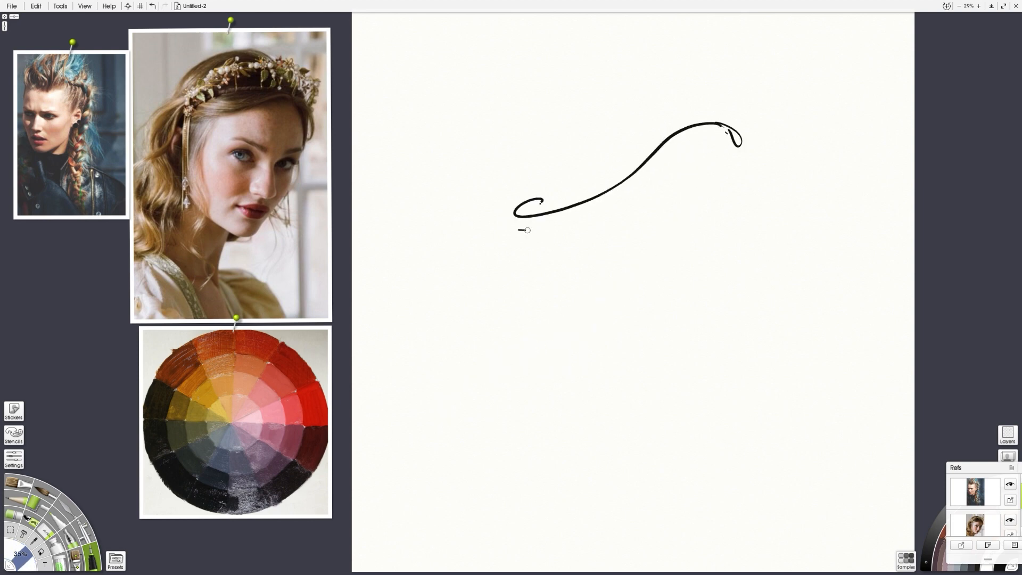
{"action": "key", "text": "ctrl+z"}
{"action": "key", "text": "ctrl+z"}
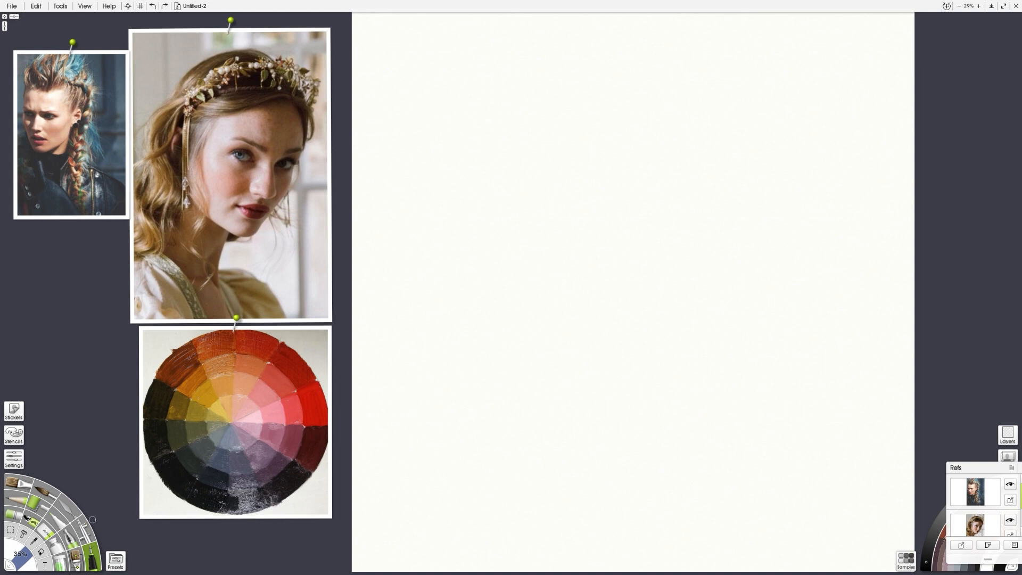
Step: Choose the watercolor preset Delicate on Dry, place the presets list beside the canvas, and set the brush size to 107%
{"action": "left_click", "coordinate": [41, 544]}
{"action": "left_click", "coordinate": [116, 560]}
{"action": "left_click_drag", "start_coordinate": [506, 232], "coordinate": [871, 192]}
{"action": "scroll", "coordinate": [968, 242], "scroll_direction": "down", "scroll_amount": 5}
{"action": "left_click_drag", "start_coordinate": [973, 289], "coordinate": [978, 227]}
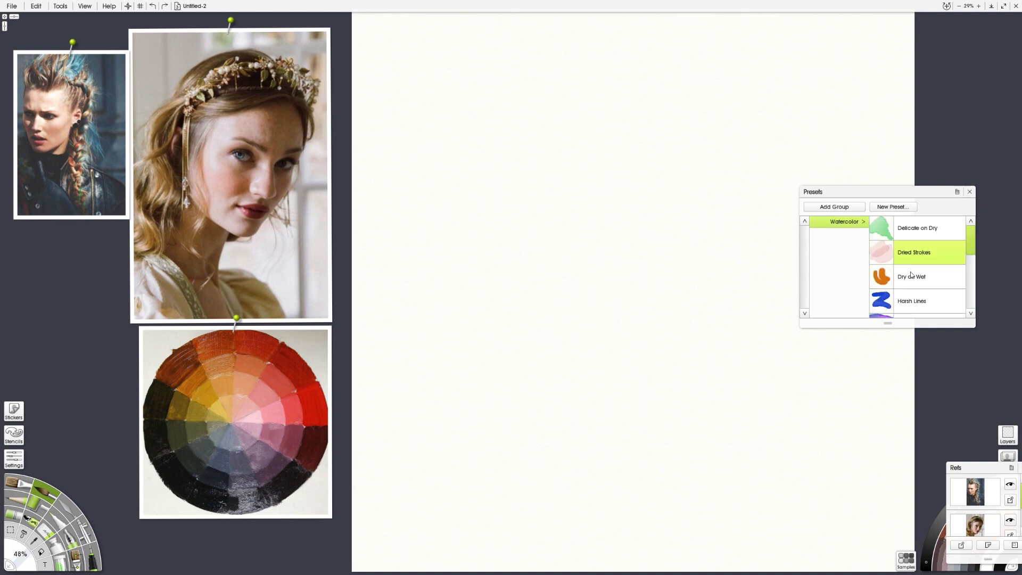
{"action": "left_click", "coordinate": [918, 234]}
{"action": "left_click_drag", "start_coordinate": [947, 192], "coordinate": [90, 238]}
{"action": "key", "text": "shift"}
{"action": "left_click_drag", "start_coordinate": [537, 246], "coordinate": [604, 230]}
{"action": "mouse_move", "coordinate": [710, 99]}
{"action": "left_mouse_down"}
{"action": "mouse_move", "coordinate": [724, 101]}
{"action": "mouse_move", "coordinate": [579, 244]}
{"action": "left_mouse_up"}
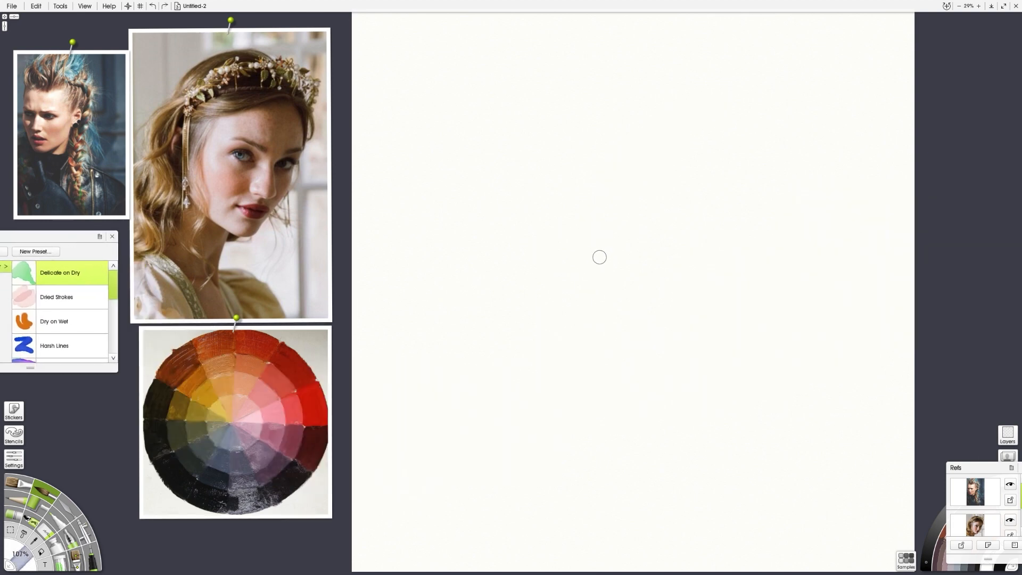
Step: Sample a muted red from the colour wheel reference and sketch the far side of the face with a long diagonal guideline
{"action": "left_click", "coordinate": [309, 430]}
{"action": "left_click", "coordinate": [298, 393]}
{"action": "mouse_move", "coordinate": [688, 107]}
{"action": "left_mouse_down"}
{"action": "mouse_move", "coordinate": [650, 112]}
{"action": "mouse_move", "coordinate": [700, 96]}
{"action": "mouse_move", "coordinate": [573, 137]}
{"action": "mouse_move", "coordinate": [534, 114]}
{"action": "mouse_move", "coordinate": [486, 154]}
{"action": "mouse_move", "coordinate": [497, 125]}
{"action": "mouse_move", "coordinate": [489, 229]}
{"action": "mouse_move", "coordinate": [514, 377]}
{"action": "mouse_move", "coordinate": [703, 91]}
{"action": "mouse_move", "coordinate": [720, 150]}
{"action": "mouse_move", "coordinate": [715, 215]}
{"action": "mouse_move", "coordinate": [658, 307]}
{"action": "left_mouse_up"}
{"action": "left_click_drag", "start_coordinate": [697, 256], "coordinate": [590, 423]}
{"action": "left_click_drag", "start_coordinate": [705, 254], "coordinate": [687, 298]}
{"action": "left_click_drag", "start_coordinate": [855, 40], "coordinate": [715, 255]}
Step: Sketch the crossing diagonal guidelines below the jaw and the end of the ornament hanging beside the face
{"action": "left_click", "coordinate": [619, 357]}
{"action": "left_click_drag", "start_coordinate": [556, 328], "coordinate": [708, 432]}
{"action": "left_click_drag", "start_coordinate": [452, 234], "coordinate": [482, 258]}
{"action": "left_click_drag", "start_coordinate": [537, 307], "coordinate": [739, 446]}
{"action": "mouse_move", "coordinate": [514, 286]}
{"action": "left_mouse_down"}
{"action": "mouse_move", "coordinate": [515, 330]}
{"action": "mouse_move", "coordinate": [522, 318]}
{"action": "left_mouse_up"}
{"action": "left_click_drag", "start_coordinate": [519, 325], "coordinate": [523, 373]}
Step: Sketch both eyes and the near eyebrow, with small marks around them
{"action": "left_click_drag", "start_coordinate": [692, 228], "coordinate": [699, 226]}
{"action": "mouse_move", "coordinate": [597, 210]}
{"action": "left_mouse_down"}
{"action": "mouse_move", "coordinate": [617, 190]}
{"action": "mouse_move", "coordinate": [655, 210]}
{"action": "mouse_move", "coordinate": [717, 205]}
{"action": "mouse_move", "coordinate": [687, 220]}
{"action": "left_mouse_up"}
{"action": "mouse_move", "coordinate": [601, 210]}
{"action": "left_mouse_down"}
{"action": "mouse_move", "coordinate": [627, 210]}
{"action": "mouse_move", "coordinate": [621, 218]}
{"action": "mouse_move", "coordinate": [628, 209]}
{"action": "left_mouse_up"}
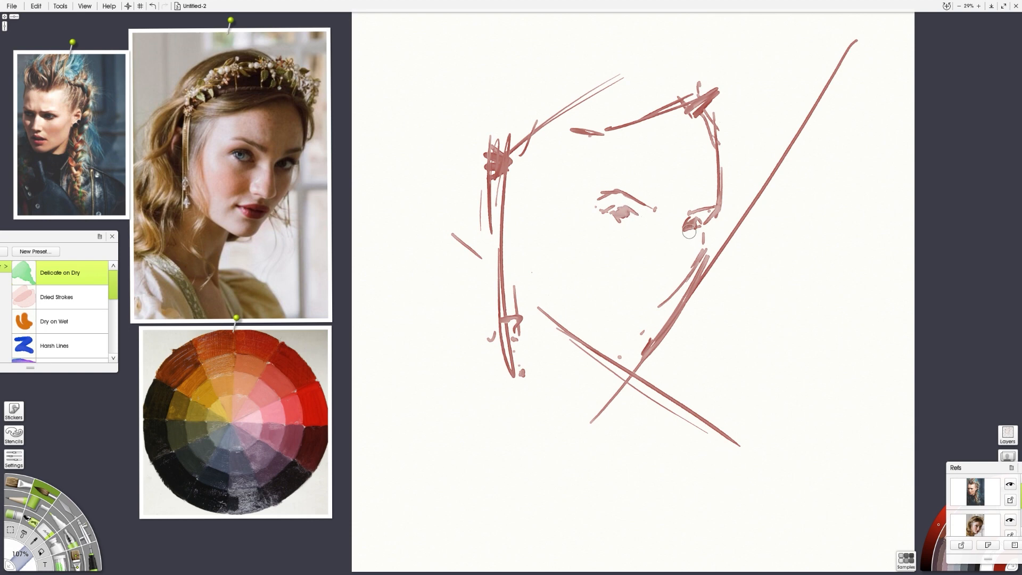
{"action": "left_click", "coordinate": [643, 225]}
{"action": "left_click_drag", "start_coordinate": [681, 234], "coordinate": [678, 230]}
Step: Block in the nose and cheek shadows and outline the lips beneath them
{"action": "mouse_move", "coordinate": [670, 277]}
{"action": "left_mouse_down"}
{"action": "mouse_move", "coordinate": [636, 257]}
{"action": "mouse_move", "coordinate": [628, 266]}
{"action": "left_mouse_up"}
{"action": "left_click_drag", "start_coordinate": [643, 230], "coordinate": [631, 235]}
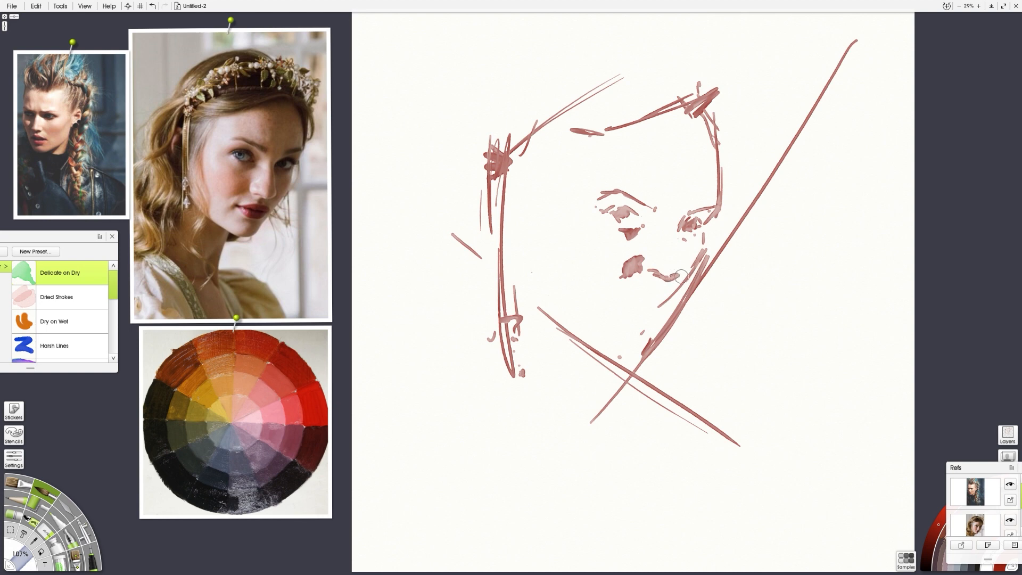
{"action": "key", "text": "ctrl+z"}
{"action": "left_click_drag", "start_coordinate": [661, 291], "coordinate": [636, 296]}
{"action": "left_click_drag", "start_coordinate": [665, 314], "coordinate": [632, 302]}
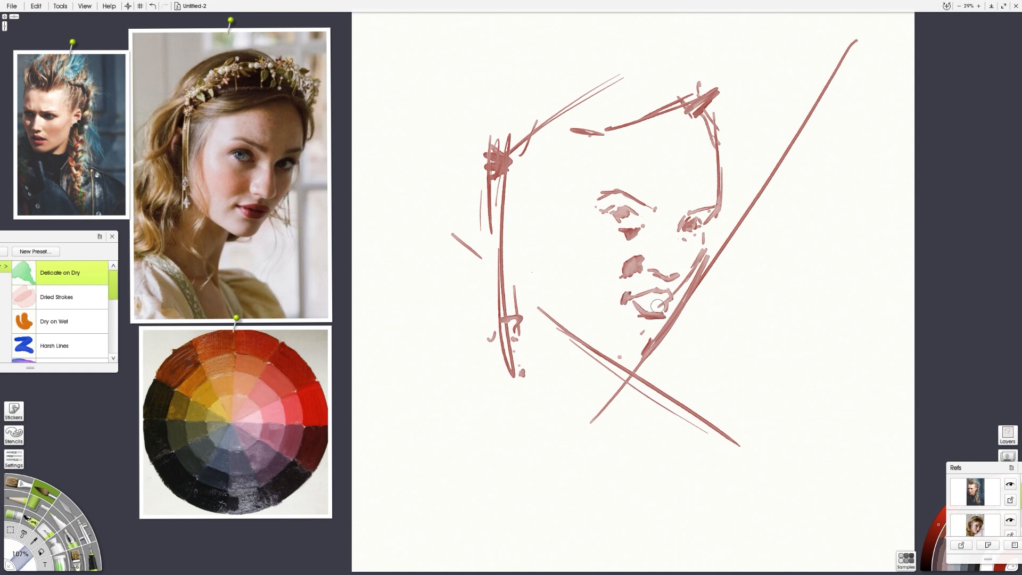
Step: Fill in the lips and sketch the jawline, near side of the face and hairline across the forehead
{"action": "mouse_move", "coordinate": [633, 298]}
{"action": "left_mouse_down"}
{"action": "mouse_move", "coordinate": [665, 303]}
{"action": "mouse_move", "coordinate": [645, 297]}
{"action": "mouse_move", "coordinate": [664, 295]}
{"action": "mouse_move", "coordinate": [647, 372]}
{"action": "mouse_move", "coordinate": [659, 333]}
{"action": "mouse_move", "coordinate": [646, 327]}
{"action": "mouse_move", "coordinate": [656, 324]}
{"action": "mouse_move", "coordinate": [655, 334]}
{"action": "mouse_move", "coordinate": [672, 315]}
{"action": "mouse_move", "coordinate": [645, 351]}
{"action": "mouse_move", "coordinate": [683, 300]}
{"action": "mouse_move", "coordinate": [644, 347]}
{"action": "mouse_move", "coordinate": [619, 349]}
{"action": "mouse_move", "coordinate": [637, 347]}
{"action": "mouse_move", "coordinate": [632, 357]}
{"action": "mouse_move", "coordinate": [528, 224]}
{"action": "left_mouse_up"}
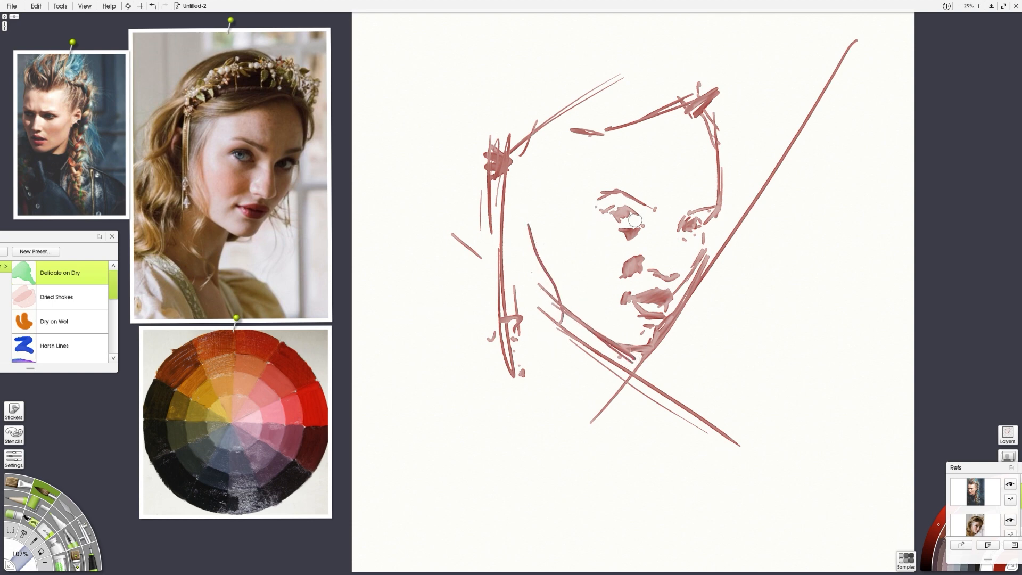
{"action": "left_click_drag", "start_coordinate": [634, 204], "coordinate": [644, 216]}
{"action": "left_click_drag", "start_coordinate": [567, 156], "coordinate": [537, 232]}
{"action": "mouse_move", "coordinate": [573, 144]}
{"action": "left_mouse_down"}
{"action": "mouse_move", "coordinate": [637, 143]}
{"action": "mouse_move", "coordinate": [710, 110]}
{"action": "mouse_move", "coordinate": [646, 136]}
{"action": "left_mouse_up"}
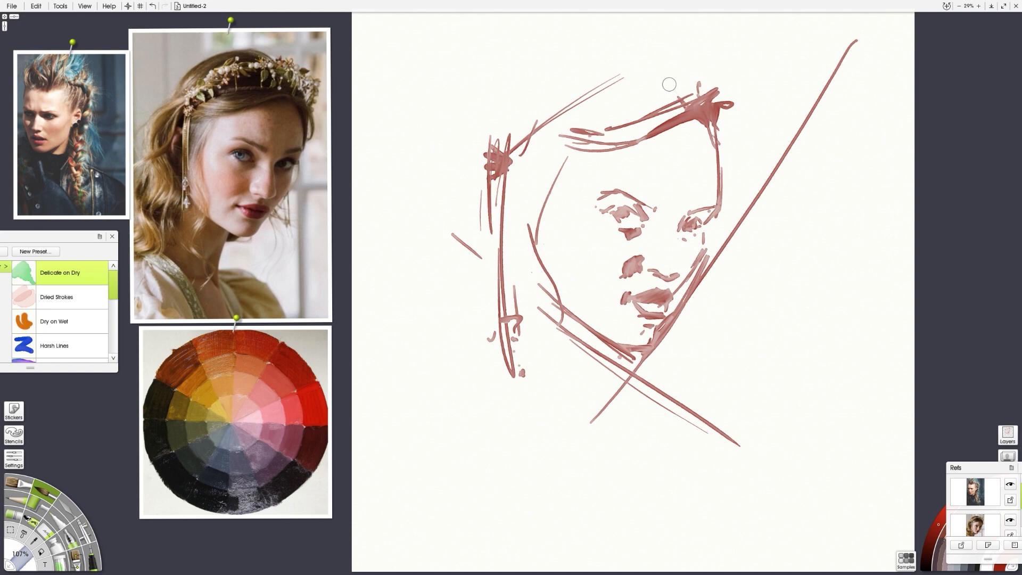
Step: Dot in the flowers along the crown and outline the hair at the back of the head
{"action": "left_click_drag", "start_coordinate": [730, 98], "coordinate": [738, 95]}
{"action": "left_click_drag", "start_coordinate": [714, 72], "coordinate": [722, 79]}
{"action": "left_click_drag", "start_coordinate": [698, 66], "coordinate": [679, 72]}
{"action": "mouse_move", "coordinate": [636, 76]}
{"action": "left_mouse_down"}
{"action": "mouse_move", "coordinate": [611, 94]}
{"action": "mouse_move", "coordinate": [652, 61]}
{"action": "mouse_move", "coordinate": [631, 95]}
{"action": "mouse_move", "coordinate": [576, 91]}
{"action": "mouse_move", "coordinate": [586, 80]}
{"action": "mouse_move", "coordinate": [572, 102]}
{"action": "mouse_move", "coordinate": [447, 162]}
{"action": "mouse_move", "coordinate": [444, 231]}
{"action": "mouse_move", "coordinate": [419, 252]}
{"action": "mouse_move", "coordinate": [429, 317]}
{"action": "left_mouse_up"}
{"action": "left_click", "coordinate": [640, 94]}
{"action": "left_click", "coordinate": [576, 92]}
{"action": "left_click", "coordinate": [597, 77]}
{"action": "left_click", "coordinate": [591, 124]}
{"action": "left_click", "coordinate": [570, 101]}
{"action": "left_click", "coordinate": [551, 87]}
{"action": "left_click", "coordinate": [534, 113]}
{"action": "left_click", "coordinate": [523, 132]}
{"action": "left_click", "coordinate": [422, 259]}
{"action": "left_click", "coordinate": [434, 259]}
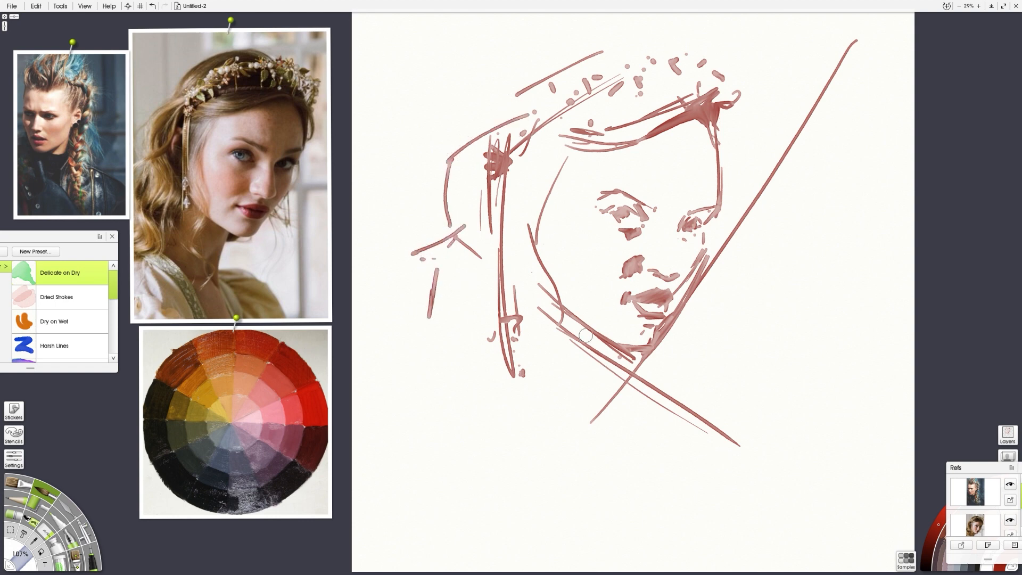
Step: Sketch the neck below the jaw with marks at its base, plus a strand falling past the chin
{"action": "mouse_move", "coordinate": [608, 338]}
{"action": "left_mouse_down"}
{"action": "mouse_move", "coordinate": [572, 446]}
{"action": "mouse_move", "coordinate": [565, 441]}
{"action": "left_mouse_up"}
{"action": "left_click", "coordinate": [590, 426]}
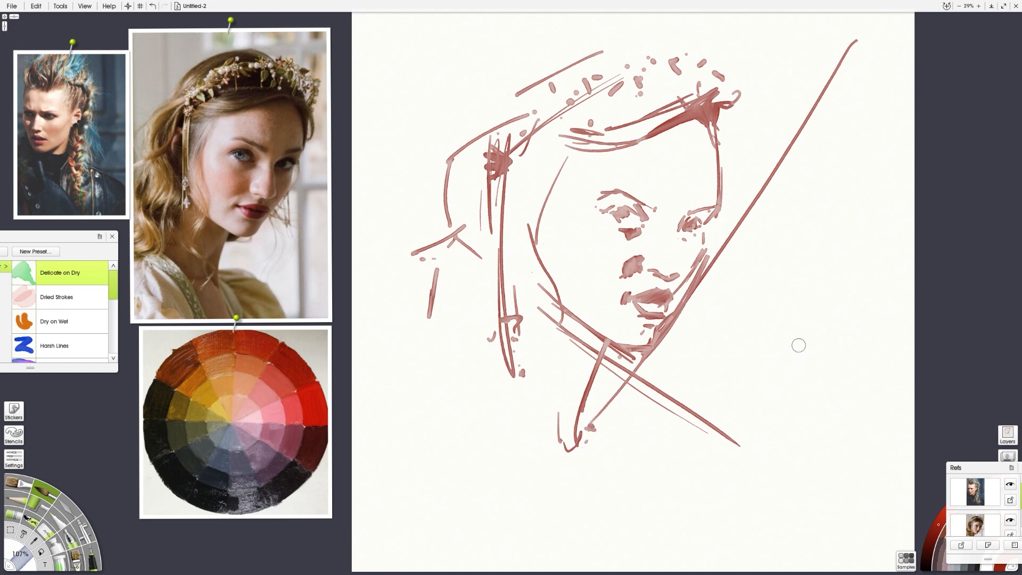
{"action": "left_click_drag", "start_coordinate": [673, 316], "coordinate": [688, 375]}
{"action": "left_click_drag", "start_coordinate": [663, 335], "coordinate": [670, 349]}
Step: Reinforce the hair at the far side of the face and sketch the flower, hanging ornament and curls on the near side
{"action": "mouse_move", "coordinate": [713, 140]}
{"action": "left_mouse_down"}
{"action": "mouse_move", "coordinate": [720, 216]}
{"action": "mouse_move", "coordinate": [708, 251]}
{"action": "left_mouse_up"}
{"action": "mouse_move", "coordinate": [532, 121]}
{"action": "left_mouse_down"}
{"action": "mouse_move", "coordinate": [506, 165]}
{"action": "mouse_move", "coordinate": [547, 130]}
{"action": "mouse_move", "coordinate": [522, 154]}
{"action": "mouse_move", "coordinate": [512, 361]}
{"action": "left_mouse_up"}
{"action": "mouse_move", "coordinate": [521, 159]}
{"action": "left_mouse_down"}
{"action": "mouse_move", "coordinate": [520, 392]}
{"action": "mouse_move", "coordinate": [463, 372]}
{"action": "mouse_move", "coordinate": [432, 343]}
{"action": "left_mouse_up"}
{"action": "mouse_move", "coordinate": [498, 396]}
{"action": "left_mouse_down"}
{"action": "mouse_move", "coordinate": [591, 511]}
{"action": "mouse_move", "coordinate": [576, 513]}
{"action": "mouse_move", "coordinate": [500, 399]}
{"action": "left_mouse_up"}
Step: Sketch the shoulder and neckline of the dress with loose folds across the chest
{"action": "left_click_drag", "start_coordinate": [498, 398], "coordinate": [550, 567]}
{"action": "mouse_move", "coordinate": [591, 413]}
{"action": "left_mouse_down"}
{"action": "mouse_move", "coordinate": [651, 411]}
{"action": "mouse_move", "coordinate": [683, 504]}
{"action": "left_mouse_up"}
{"action": "left_click_drag", "start_coordinate": [609, 442], "coordinate": [662, 447]}
{"action": "left_click_drag", "start_coordinate": [622, 481], "coordinate": [660, 466]}
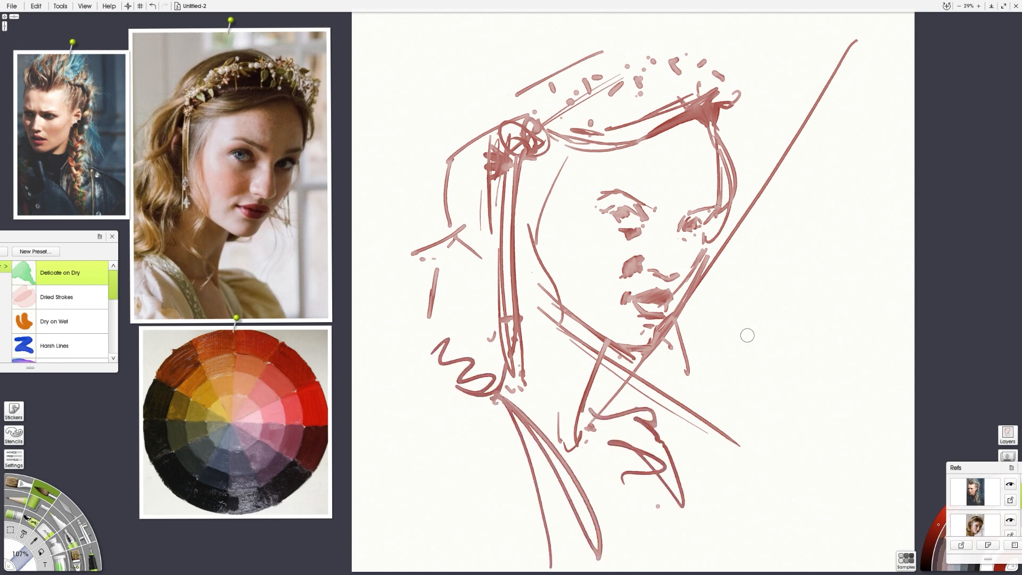
Step: Open the layers list and arrange it above the references list beside the canvas
{"action": "left_click_drag", "start_coordinate": [978, 468], "coordinate": [963, 267]}
{"action": "left_click", "coordinate": [1008, 434]}
{"action": "left_click_drag", "start_coordinate": [958, 298], "coordinate": [966, 347]}
{"action": "left_click_drag", "start_coordinate": [939, 146], "coordinate": [938, 192]}
Step: Select the oil brush and place its settings next to the canvas
{"action": "left_click", "coordinate": [20, 483]}
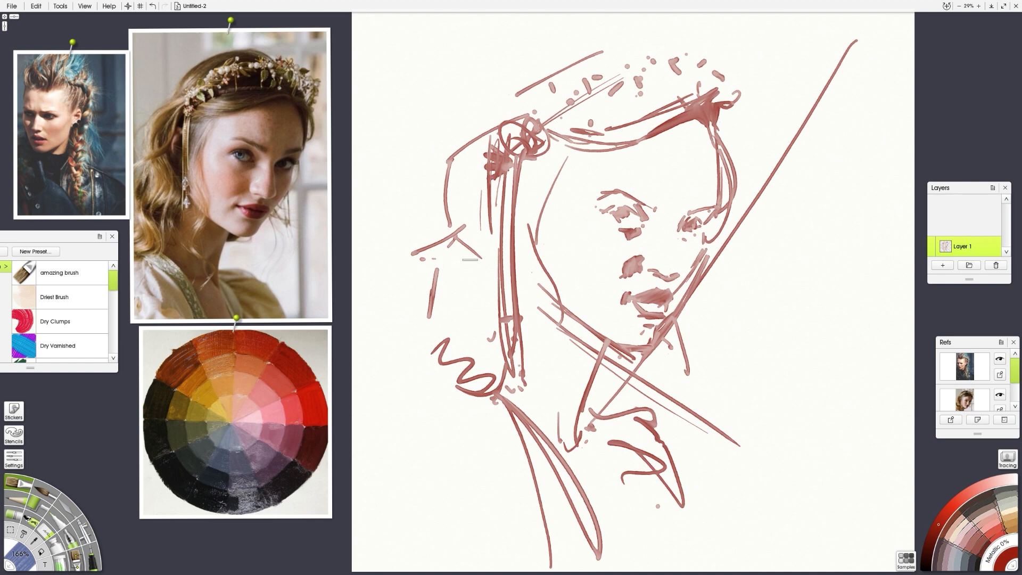
{"action": "left_click", "coordinate": [15, 464]}
{"action": "left_click_drag", "start_coordinate": [58, 382], "coordinate": [862, 295]}
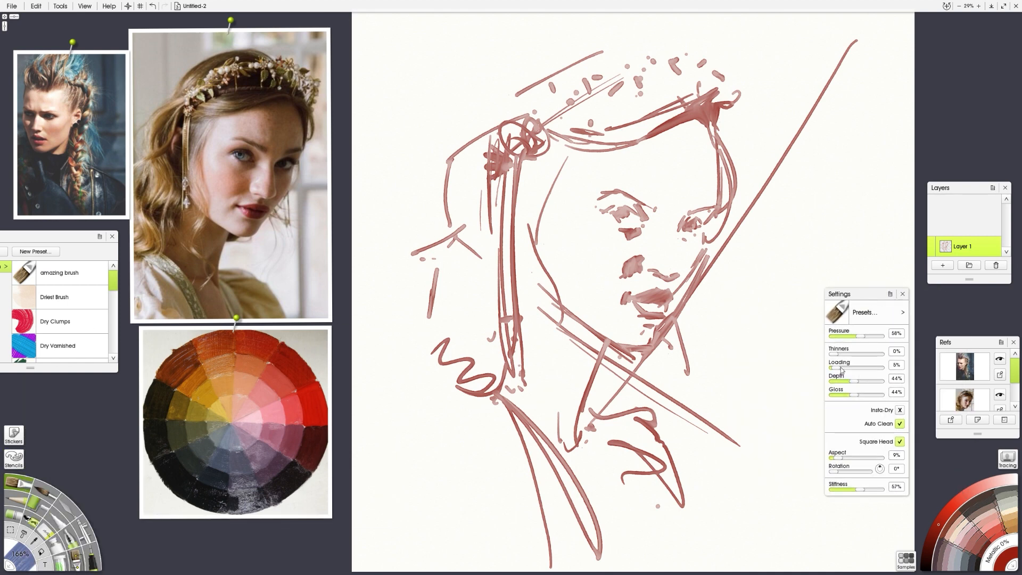
Step: Paint the shadow under the chin with black and dark olive-black sampled from the color wheel reference
{"action": "left_click_drag", "start_coordinate": [727, 349], "coordinate": [732, 287]}
{"action": "key", "text": "ctrl+z"}
{"action": "mouse_move", "coordinate": [245, 156]}
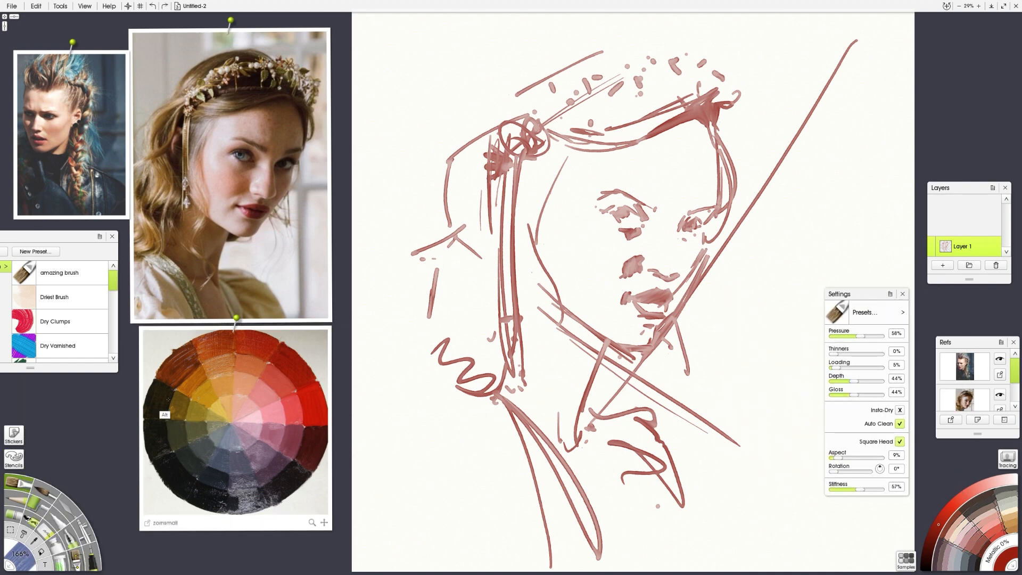
{"action": "mouse_move", "coordinate": [166, 424]}
{"action": "left_click", "coordinate": [167, 437]}
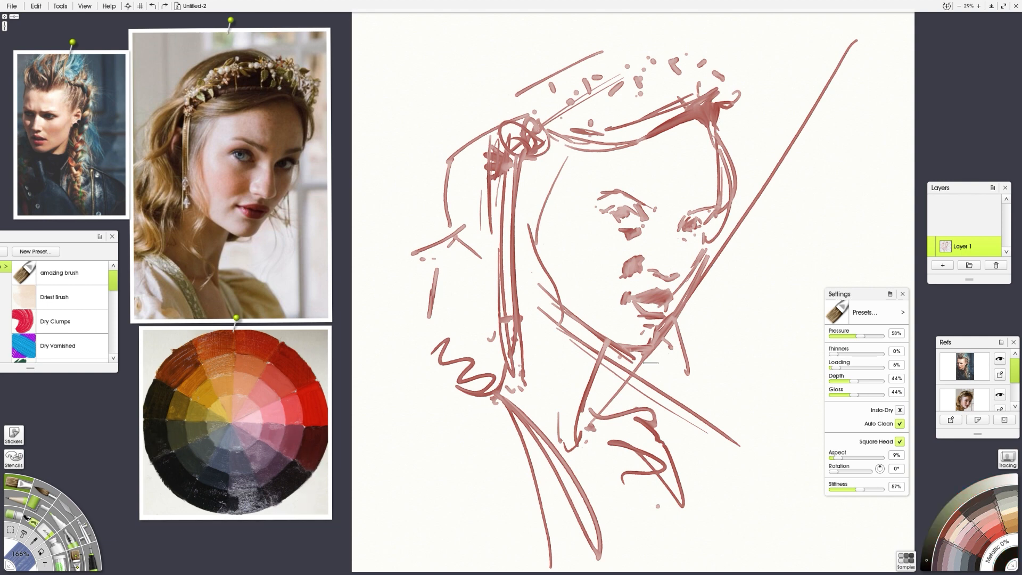
{"action": "mouse_move", "coordinate": [612, 345]}
{"action": "left_mouse_down"}
{"action": "mouse_move", "coordinate": [608, 357]}
{"action": "mouse_move", "coordinate": [650, 347]}
{"action": "left_mouse_up"}
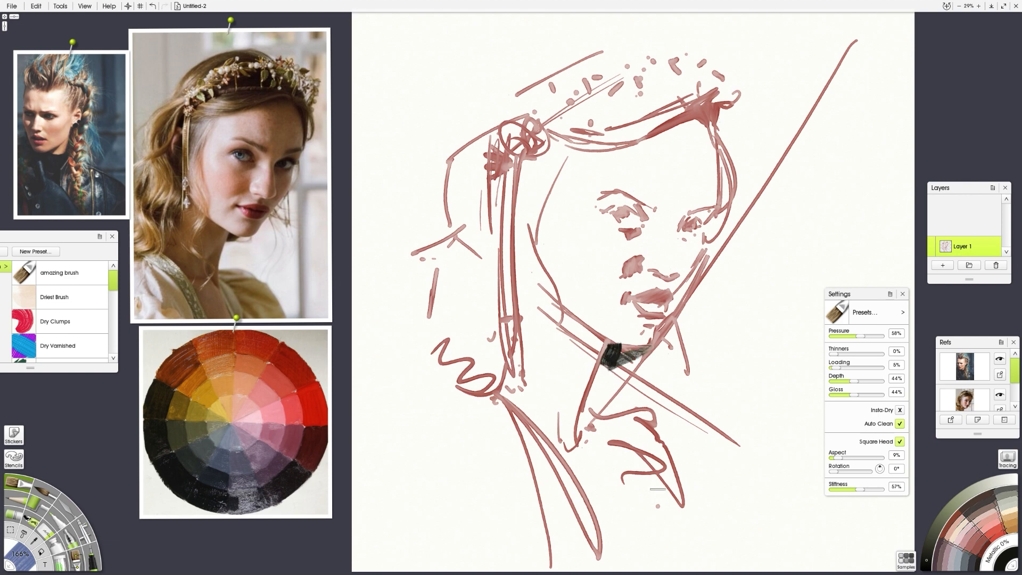
{"action": "left_click", "coordinate": [167, 419]}
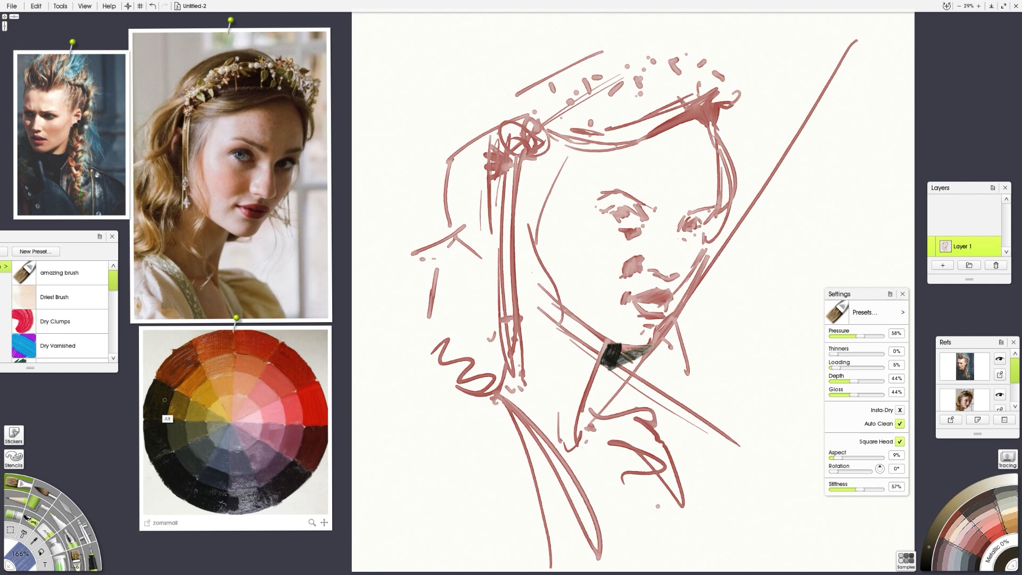
{"action": "left_click_drag", "start_coordinate": [563, 391], "coordinate": [570, 391]}
{"action": "left_click_drag", "start_coordinate": [614, 347], "coordinate": [645, 349]}
{"action": "left_click_drag", "start_coordinate": [558, 328], "coordinate": [566, 327]}
{"action": "left_click_drag", "start_coordinate": [612, 353], "coordinate": [647, 345]}
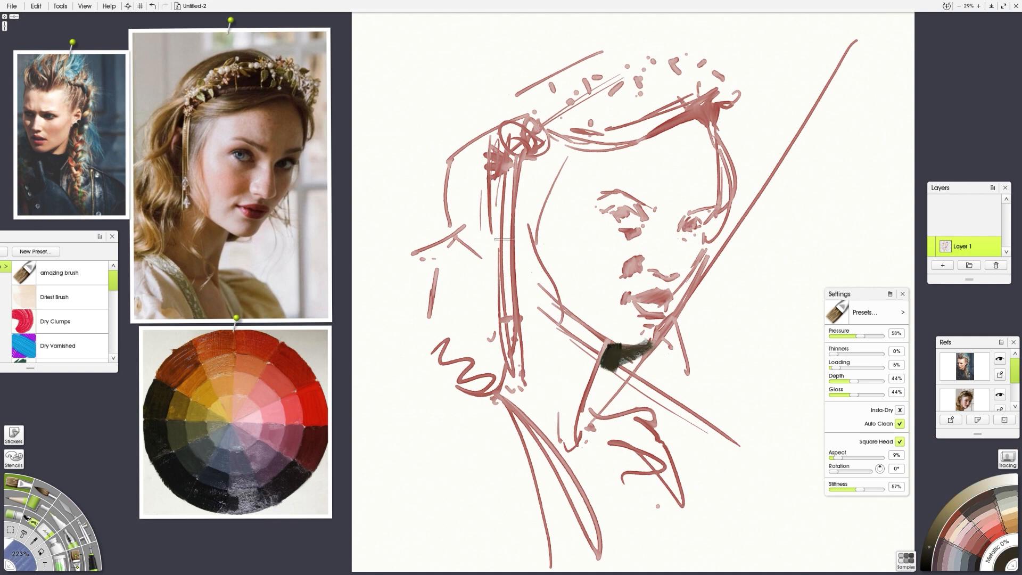
Step: Paint near-black strokes down the hair beside the near cheek and a dark maroon stroke along the hairline above the forehead
{"action": "mouse_move", "coordinate": [504, 261]}
{"action": "left_mouse_down"}
{"action": "mouse_move", "coordinate": [502, 176]}
{"action": "mouse_move", "coordinate": [505, 265]}
{"action": "left_mouse_up"}
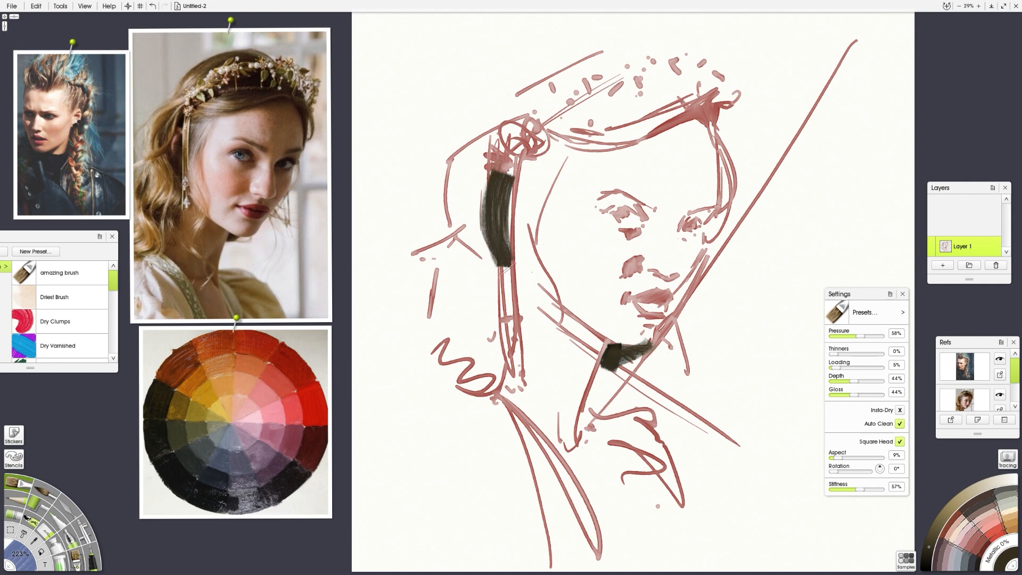
{"action": "left_click_drag", "start_coordinate": [470, 225], "coordinate": [526, 305]}
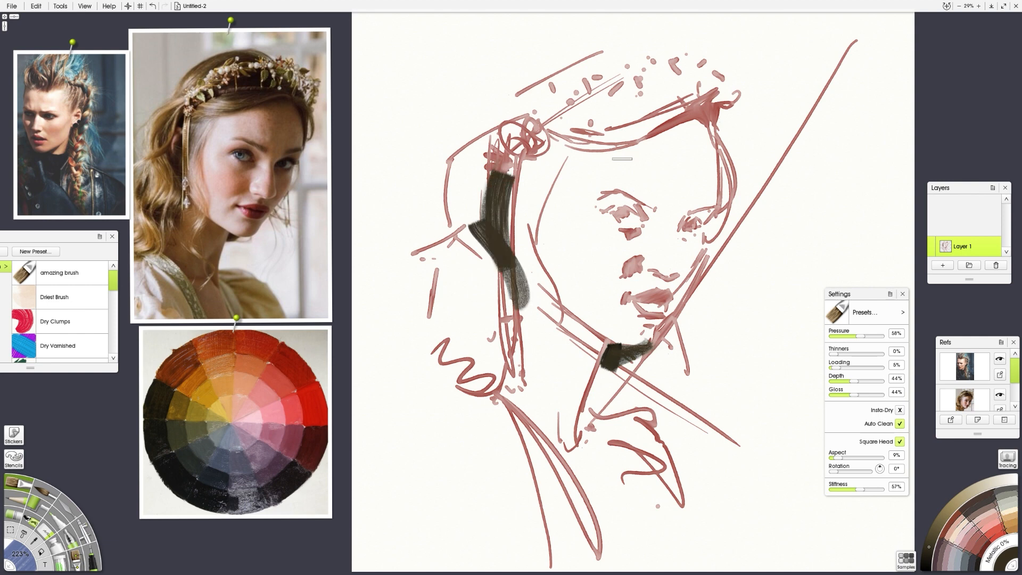
{"action": "left_click", "coordinate": [309, 466]}
{"action": "key", "text": "bracketright"}
{"action": "left_click_drag", "start_coordinate": [695, 98], "coordinate": [582, 135]}
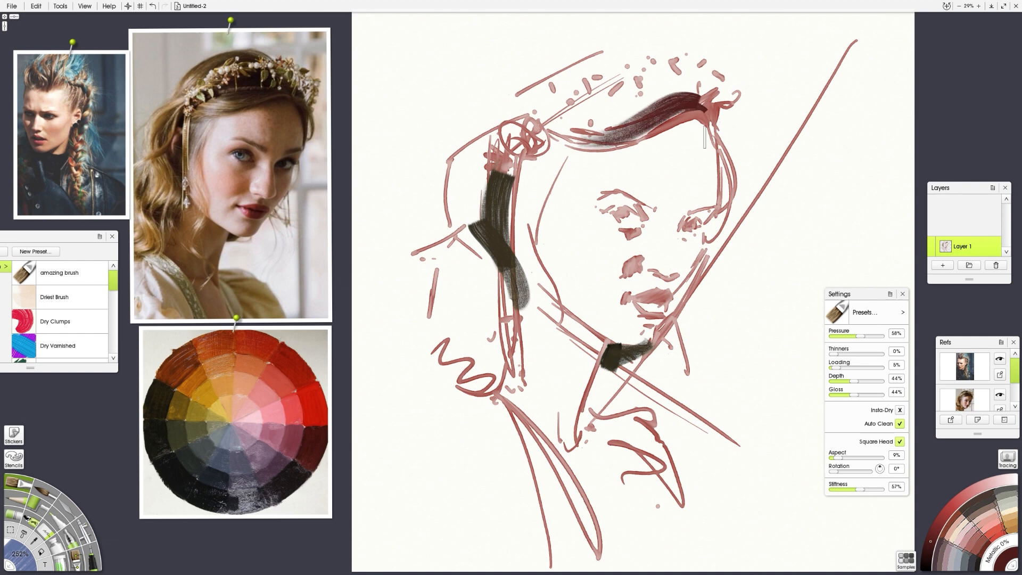
Step: Block in the top of the hair with dark strokes over the hairline and crown, using black tones from the color wheel
{"action": "left_click", "coordinate": [177, 394], "text": "alt"}
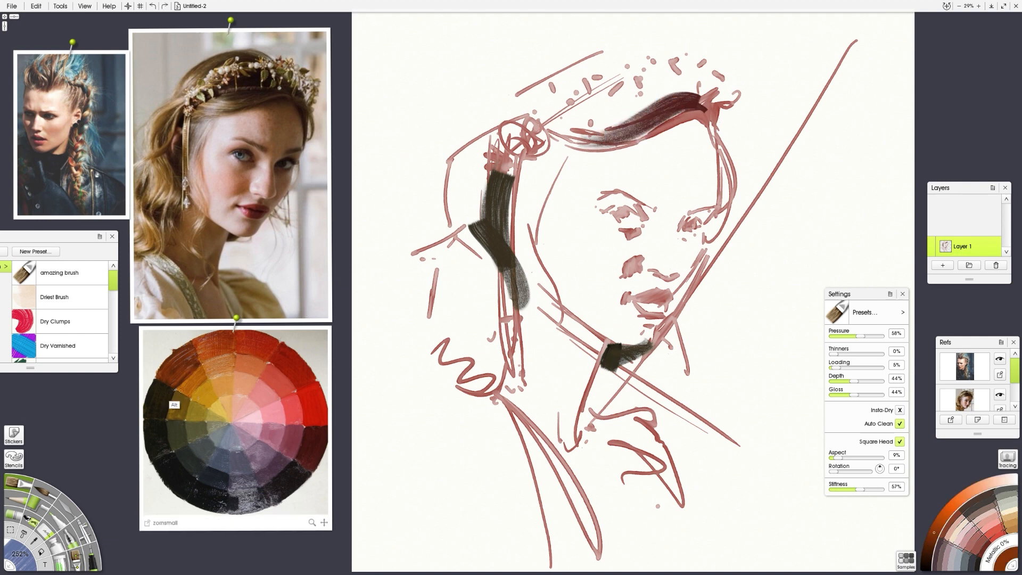
{"action": "mouse_move", "coordinate": [613, 125]}
{"action": "left_mouse_down"}
{"action": "mouse_move", "coordinate": [658, 101]}
{"action": "mouse_move", "coordinate": [649, 119]}
{"action": "mouse_move", "coordinate": [640, 112]}
{"action": "mouse_move", "coordinate": [707, 111]}
{"action": "left_mouse_up"}
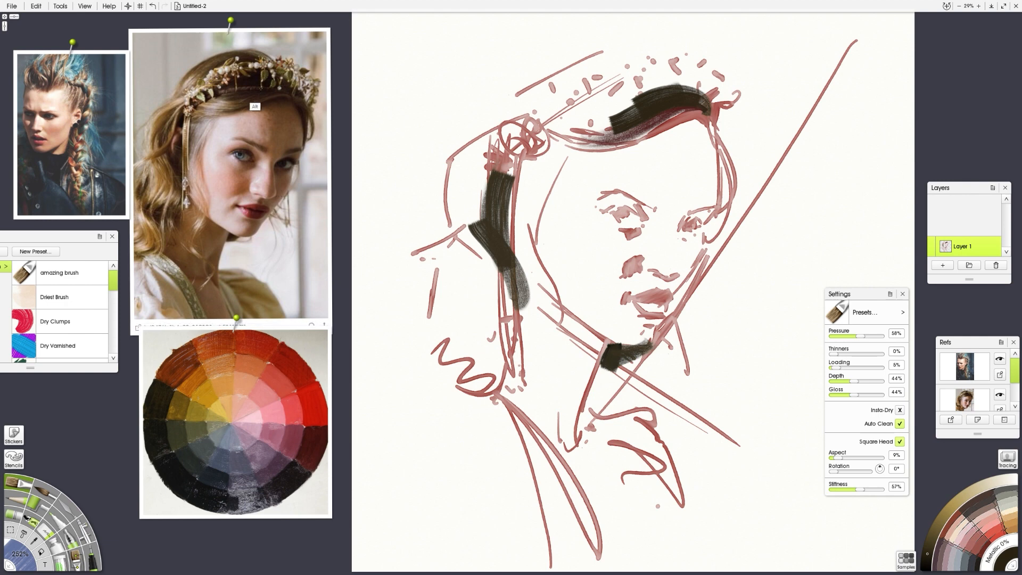
{"action": "left_click", "coordinate": [169, 392], "text": "alt"}
{"action": "mouse_move", "coordinate": [633, 63]}
{"action": "left_mouse_down"}
{"action": "mouse_move", "coordinate": [672, 53]}
{"action": "mouse_move", "coordinate": [594, 78]}
{"action": "left_mouse_up"}
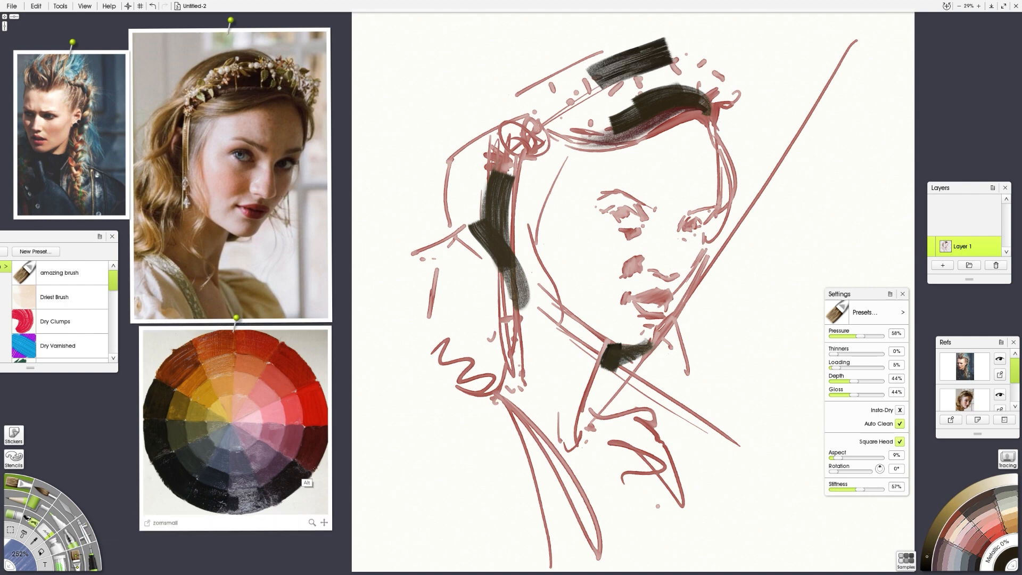
Step: Raise the brush loading to 11% and paint the lower near-side hair curl in olive brown
{"action": "left_click", "coordinate": [181, 401], "text": "alt"}
{"action": "left_click_drag", "start_coordinate": [483, 250], "coordinate": [511, 335]}
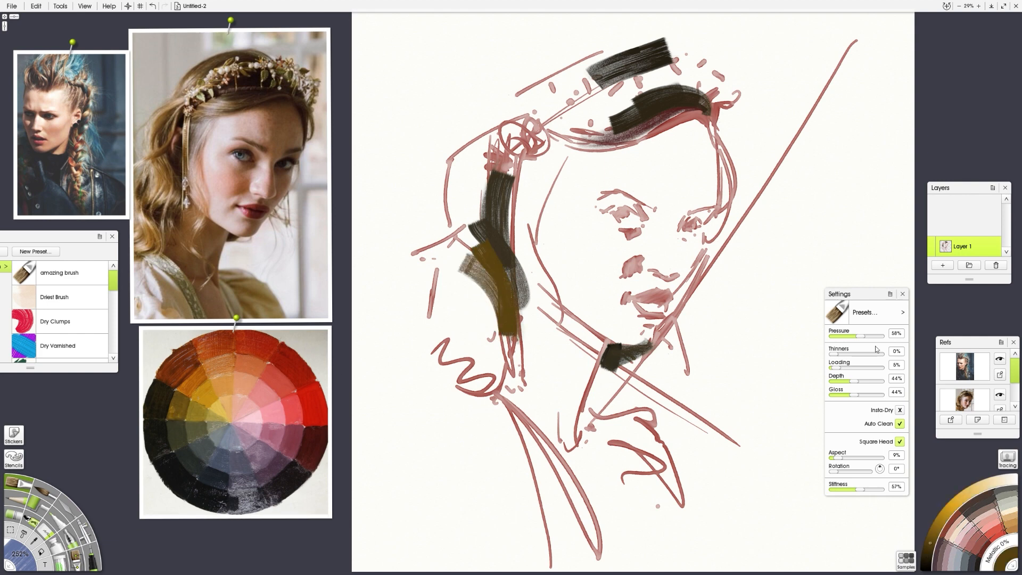
{"action": "left_click_drag", "start_coordinate": [837, 370], "coordinate": [840, 370]}
{"action": "left_click_drag", "start_coordinate": [482, 260], "coordinate": [511, 338]}
{"action": "left_click", "coordinate": [180, 436], "text": "alt"}
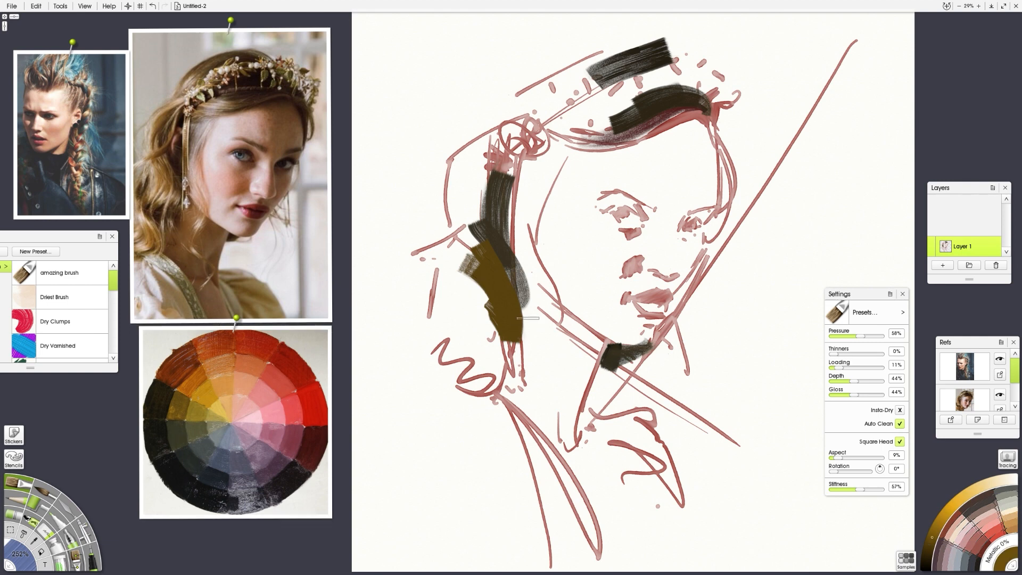
{"action": "left_click_drag", "start_coordinate": [524, 289], "coordinate": [488, 369]}
{"action": "left_click_drag", "start_coordinate": [500, 315], "coordinate": [490, 351]}
Step: Deepen the near-side and crown hair with black strokes and add a dark maroon patch at the near edge of the crown
{"action": "left_click", "coordinate": [162, 405], "text": "alt"}
{"action": "mouse_move", "coordinate": [479, 233]}
{"action": "left_mouse_down"}
{"action": "mouse_move", "coordinate": [494, 163]}
{"action": "mouse_move", "coordinate": [510, 263]}
{"action": "left_mouse_up"}
{"action": "left_click_drag", "start_coordinate": [519, 143], "coordinate": [514, 185]}
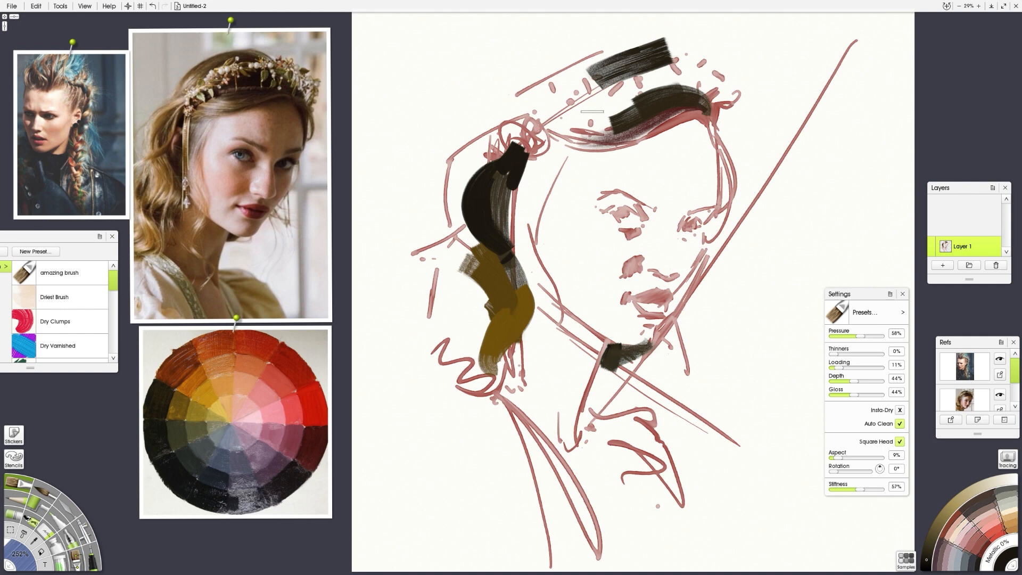
{"action": "left_click_drag", "start_coordinate": [698, 103], "coordinate": [604, 108]}
{"action": "mouse_move", "coordinate": [675, 90]}
{"action": "left_mouse_down"}
{"action": "mouse_move", "coordinate": [593, 112]}
{"action": "mouse_move", "coordinate": [585, 87]}
{"action": "left_mouse_up"}
{"action": "left_click", "coordinate": [312, 456], "text": "alt"}
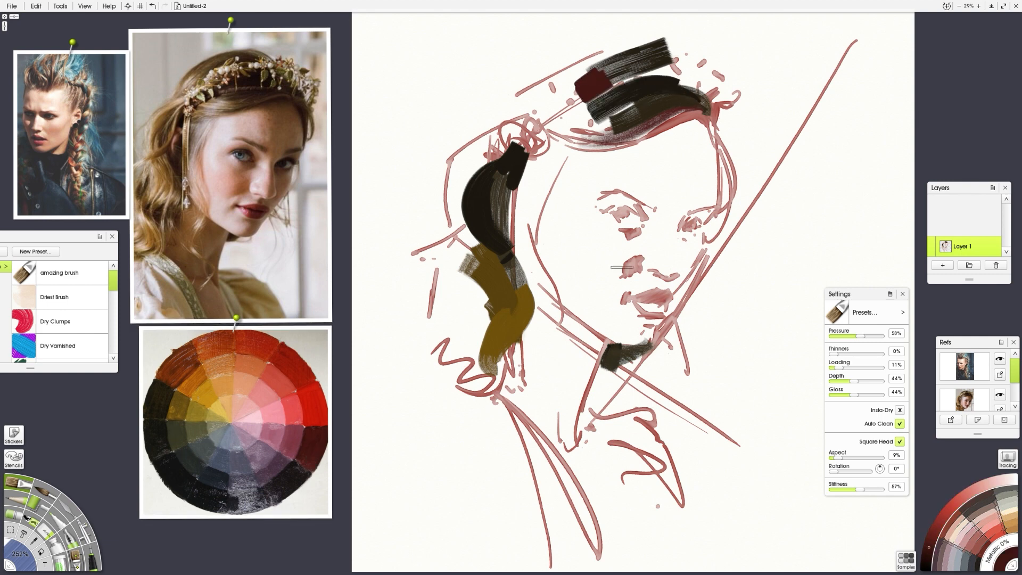
Step: Place a red-brown patch under the near eye, slate grey on the far cheek and orange-brown beside the nose
{"action": "left_click", "coordinate": [187, 405], "text": "alt"}
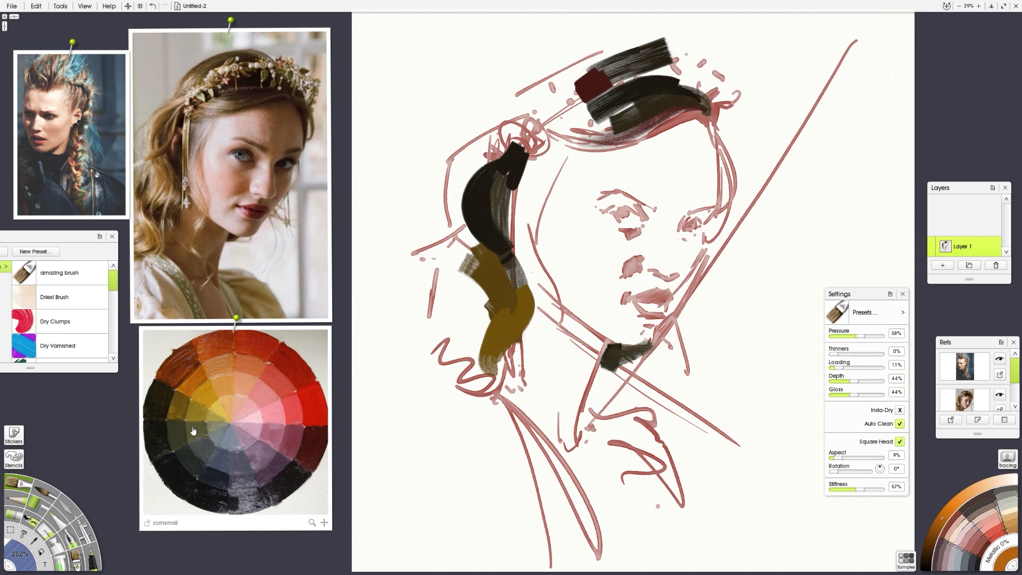
{"action": "left_click", "coordinate": [179, 399], "text": "alt"}
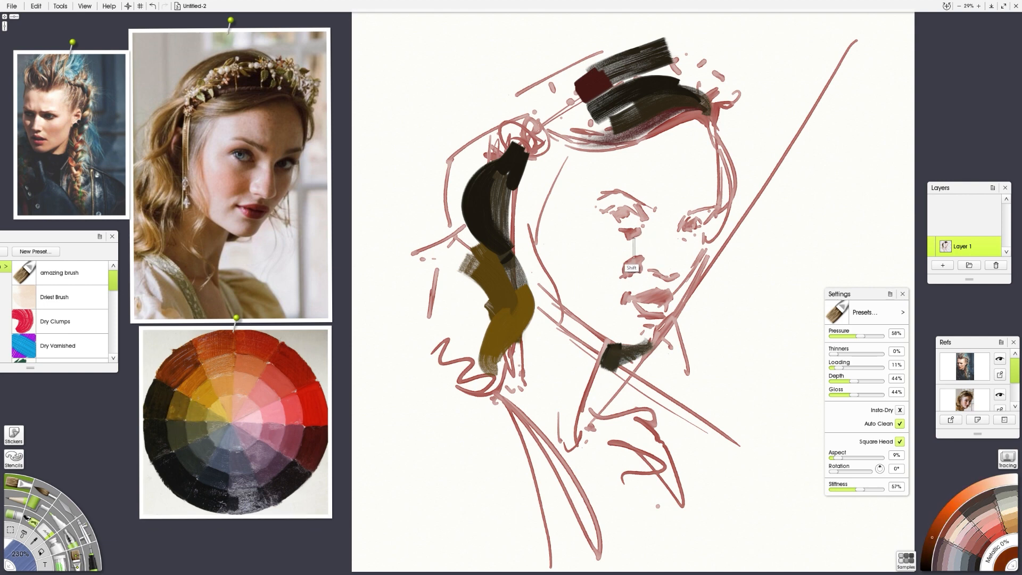
{"action": "left_click_drag", "start_coordinate": [640, 232], "coordinate": [632, 235]}
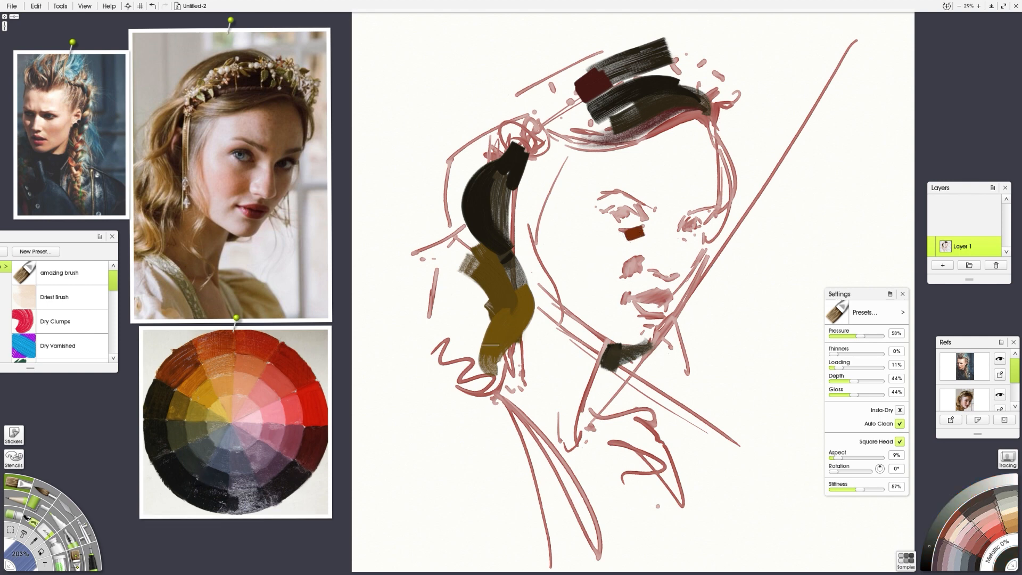
{"action": "left_click", "coordinate": [209, 471], "text": "alt"}
{"action": "left_click_drag", "start_coordinate": [682, 249], "coordinate": [684, 266]}
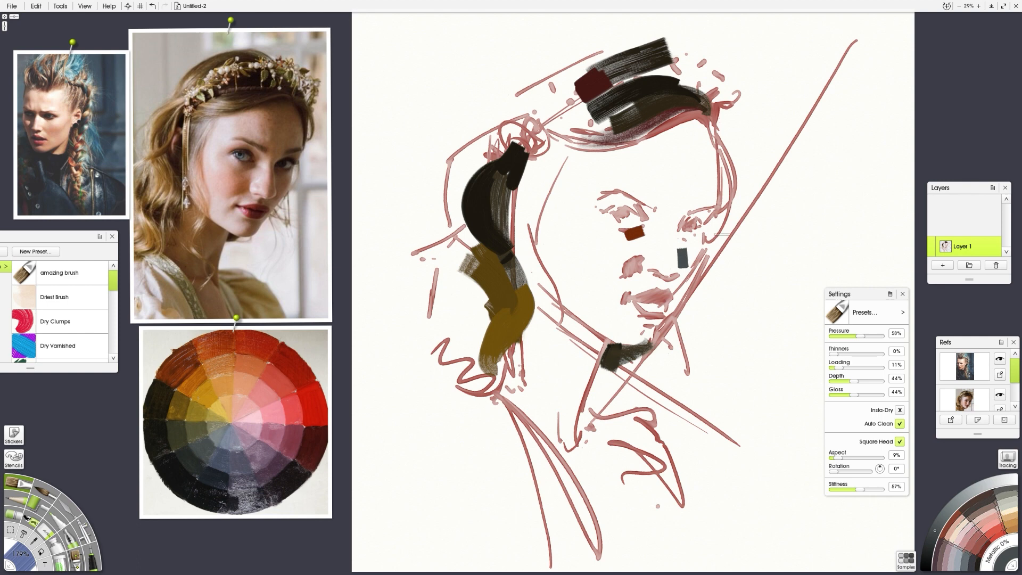
{"action": "left_click", "coordinate": [203, 390], "text": "alt"}
{"action": "left_click_drag", "start_coordinate": [622, 274], "coordinate": [638, 261]}
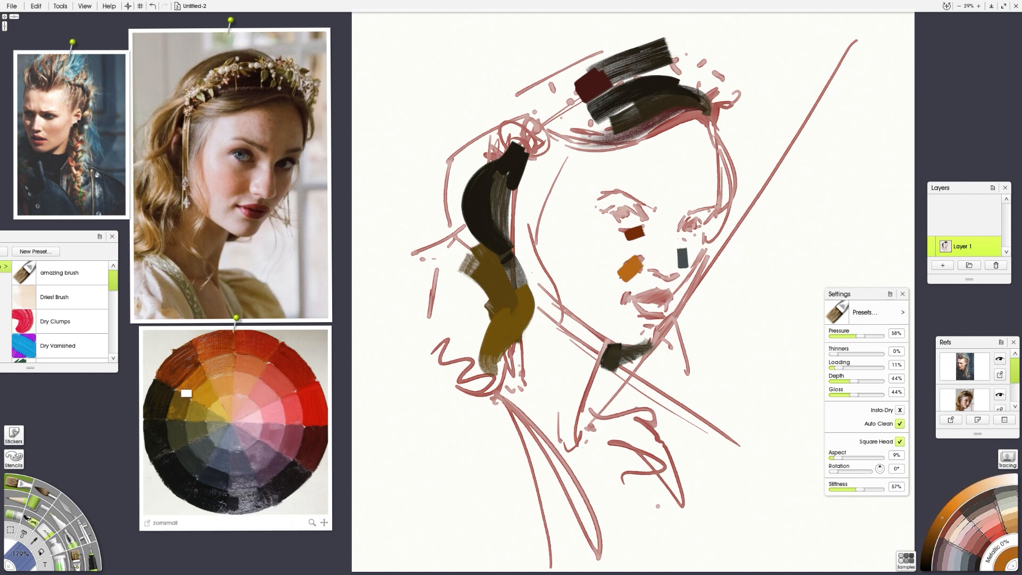
Step: Paint vertical slate blue, lighter blue-grey and muted green strokes down the far side of the forehead
{"action": "left_click", "coordinate": [224, 466], "text": "alt"}
{"action": "left_click_drag", "start_coordinate": [695, 139], "coordinate": [700, 201]}
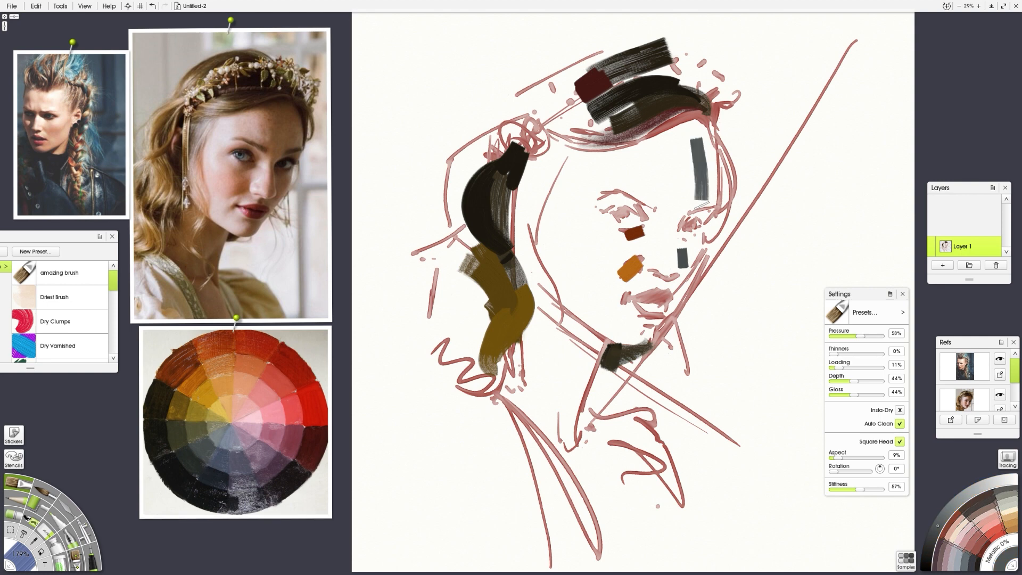
{"action": "left_click", "coordinate": [218, 454], "text": "alt"}
{"action": "left_click_drag", "start_coordinate": [704, 144], "coordinate": [713, 196]}
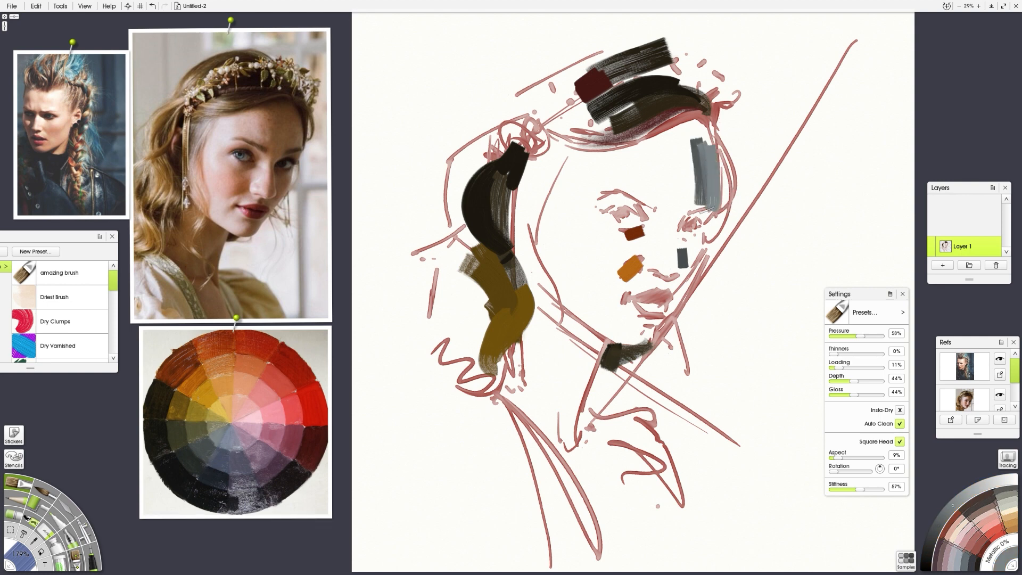
{"action": "left_click", "coordinate": [198, 444], "text": "alt"}
{"action": "mouse_move", "coordinate": [701, 144]}
{"action": "left_mouse_down"}
{"action": "mouse_move", "coordinate": [705, 194]}
{"action": "mouse_move", "coordinate": [693, 214]}
{"action": "left_mouse_up"}
{"action": "key", "text": "ctrl+z"}
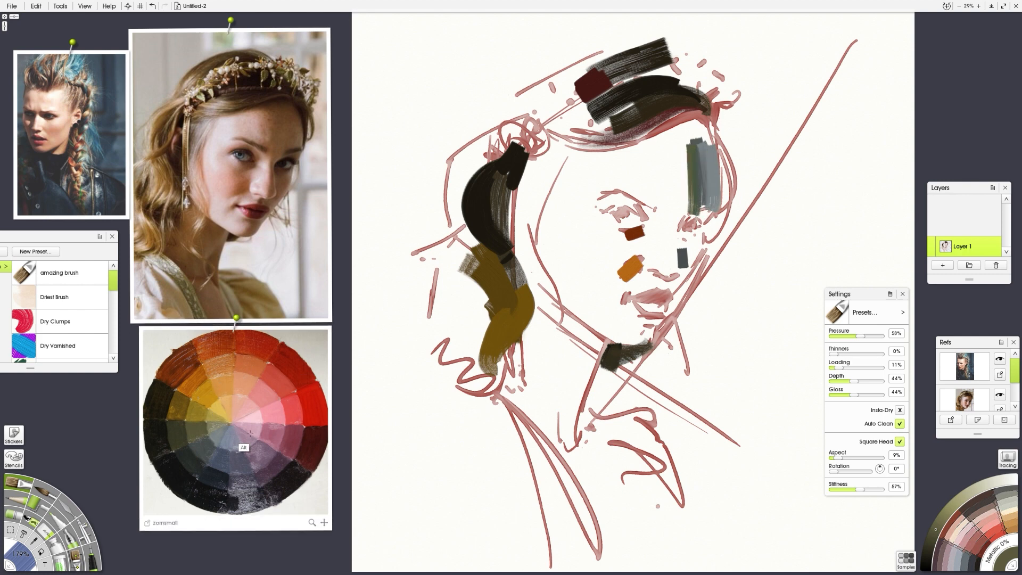
Step: Paint an off-white patch on the near side of the forehead above the eye
{"action": "left_click", "coordinate": [253, 435], "text": "alt"}
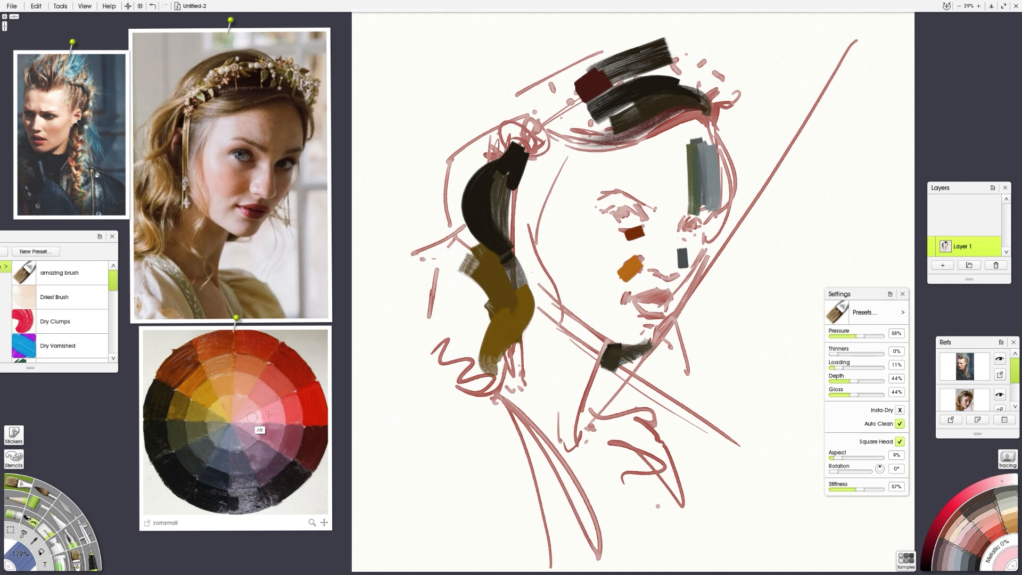
{"action": "mouse_move", "coordinate": [608, 157]}
{"action": "left_mouse_down"}
{"action": "mouse_move", "coordinate": [608, 193]}
{"action": "mouse_move", "coordinate": [603, 167]}
{"action": "mouse_move", "coordinate": [586, 203]}
{"action": "left_mouse_up"}
{"action": "left_click", "coordinate": [323, 499], "text": "alt"}
{"action": "left_click", "coordinate": [621, 187], "text": "alt"}
Step: Block in the lips with plum and the area just below with dusty pink, sampling the color wheel's purples and pinks
{"action": "left_click", "coordinate": [253, 451], "text": "alt"}
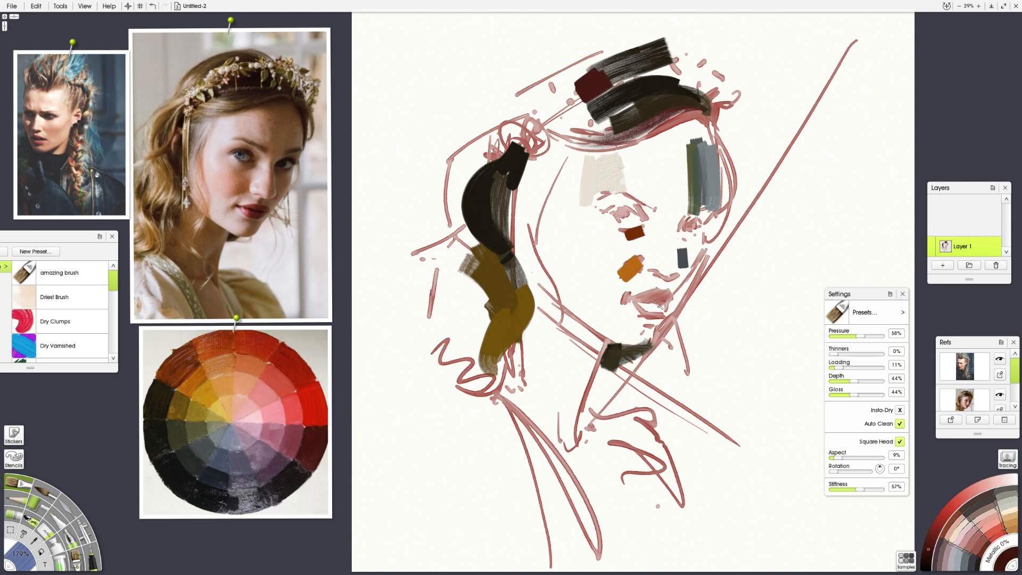
{"action": "left_click_drag", "start_coordinate": [666, 296], "coordinate": [663, 295]}
{"action": "mouse_move", "coordinate": [659, 291]}
{"action": "left_mouse_down"}
{"action": "mouse_move", "coordinate": [636, 299]}
{"action": "mouse_move", "coordinate": [662, 296]}
{"action": "mouse_move", "coordinate": [646, 311]}
{"action": "left_mouse_up"}
{"action": "left_click", "coordinate": [297, 439], "text": "alt"}
{"action": "left_click", "coordinate": [654, 298], "text": "alt"}
{"action": "left_click", "coordinate": [298, 455], "text": "alt"}
{"action": "left_click", "coordinate": [281, 433], "text": "alt"}
{"action": "left_click", "coordinate": [282, 438], "text": "alt"}
{"action": "left_click", "coordinate": [642, 308], "text": "alt"}
{"action": "left_click", "coordinate": [639, 318], "text": "alt"}
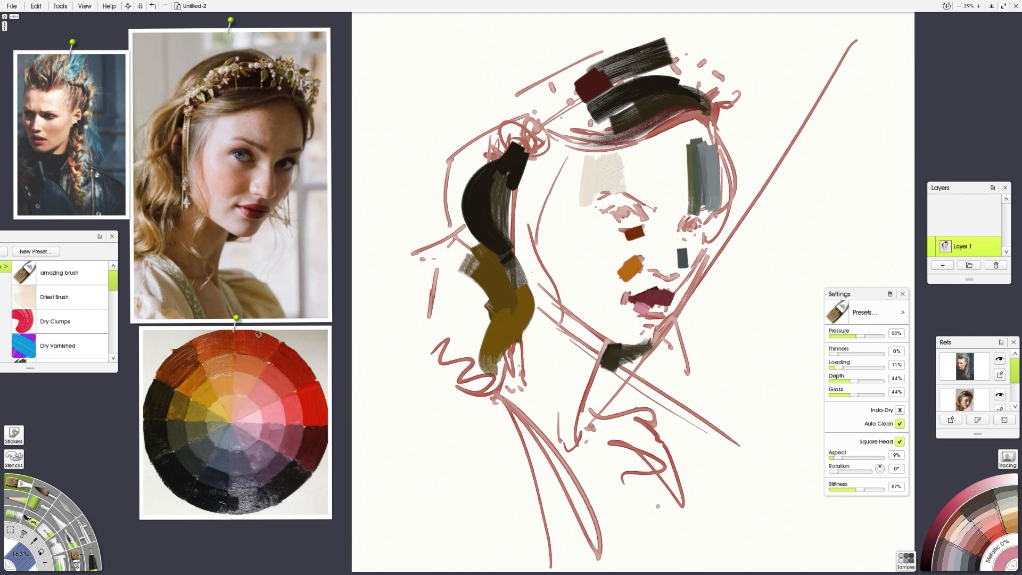
Step: Set the blank reference to normal size and rotation and place it over the canvas beside the color wheel
{"action": "left_click", "coordinate": [292, 438]}
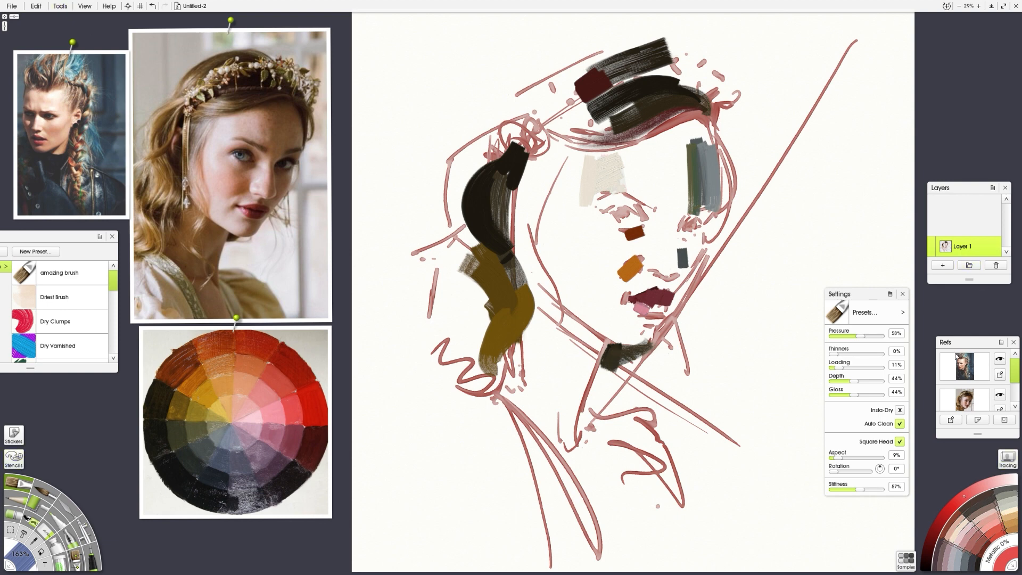
{"action": "left_click", "coordinate": [9, 189]}
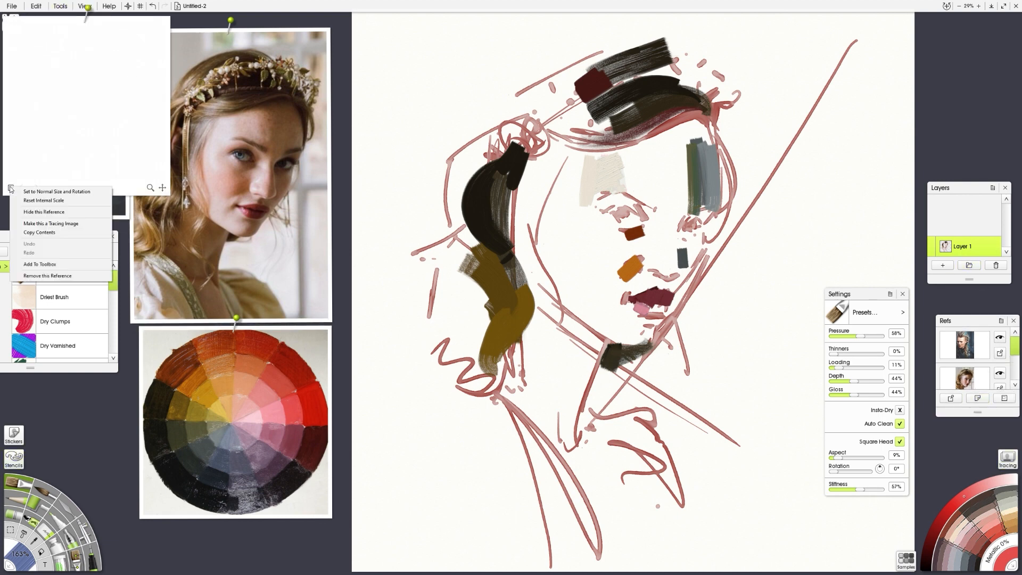
{"action": "left_click", "coordinate": [45, 191]}
{"action": "left_click_drag", "start_coordinate": [99, 52], "coordinate": [464, 363]}
{"action": "left_click", "coordinate": [386, 499]}
{"action": "left_click", "coordinate": [165, 6]}
Step: Try blending pink paint with the palette knife on the blank reference, and undo the test strokes
{"action": "left_click", "coordinate": [275, 421]}
{"action": "mouse_move", "coordinate": [453, 404]}
{"action": "left_mouse_down"}
{"action": "mouse_move", "coordinate": [472, 419]}
{"action": "mouse_move", "coordinate": [457, 439]}
{"action": "left_mouse_up"}
{"action": "left_click", "coordinate": [279, 432]}
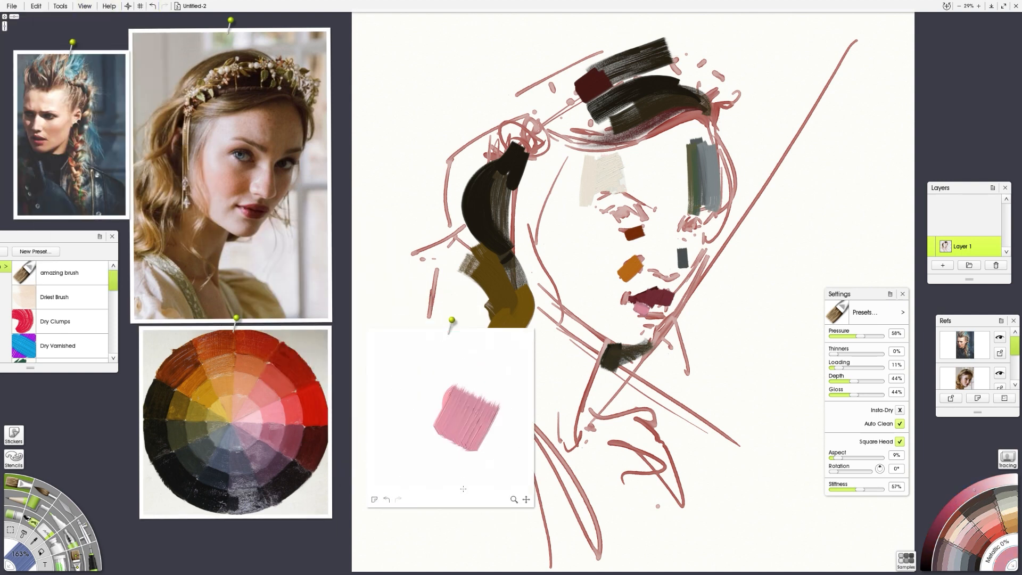
{"action": "left_click", "coordinate": [69, 516]}
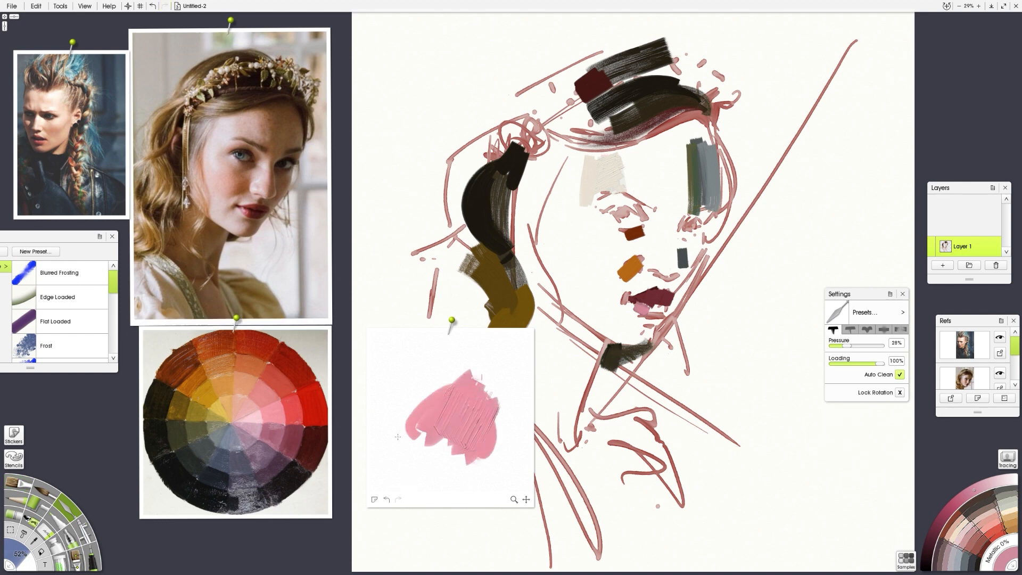
{"action": "left_click", "coordinate": [387, 500]}
{"action": "left_click", "coordinate": [387, 502]}
Step: Paint a green-grey test swatch on the blank reference using muted greens from the color wheel
{"action": "left_click", "coordinate": [206, 438], "text": "alt"}
{"action": "mouse_move", "coordinate": [426, 383]}
{"action": "left_mouse_down"}
{"action": "mouse_move", "coordinate": [424, 431]}
{"action": "mouse_move", "coordinate": [438, 434]}
{"action": "mouse_move", "coordinate": [421, 411]}
{"action": "left_mouse_up"}
{"action": "left_click", "coordinate": [202, 444], "text": "alt"}
{"action": "left_click", "coordinate": [426, 416], "text": "alt"}
Step: Paint ochre and olive-brown strokes across the far hairline and down the middle of the forehead
{"action": "left_click_drag", "start_coordinate": [620, 293], "coordinate": [636, 298]}
{"action": "left_click_drag", "start_coordinate": [664, 212], "coordinate": [678, 219]}
{"action": "key", "text": "ctrl+z"}
{"action": "left_click", "coordinate": [176, 376], "text": "alt"}
{"action": "mouse_move", "coordinate": [682, 139]}
{"action": "left_mouse_down"}
{"action": "mouse_move", "coordinate": [636, 150]}
{"action": "mouse_move", "coordinate": [693, 136]}
{"action": "mouse_move", "coordinate": [687, 142]}
{"action": "mouse_move", "coordinate": [709, 154]}
{"action": "mouse_move", "coordinate": [624, 160]}
{"action": "mouse_move", "coordinate": [660, 162]}
{"action": "mouse_move", "coordinate": [660, 211]}
{"action": "mouse_move", "coordinate": [637, 264]}
{"action": "mouse_move", "coordinate": [620, 243]}
{"action": "mouse_move", "coordinate": [628, 264]}
{"action": "left_mouse_up"}
{"action": "left_click", "coordinate": [710, 168], "text": "alt"}
Step: Add olive and orange-red strokes beside the nose with the oil brush, sampling oranges and ochres from the color wheel
{"action": "left_click", "coordinate": [19, 483]}
{"action": "left_click", "coordinate": [206, 435], "text": "alt"}
{"action": "left_click", "coordinate": [183, 427], "text": "alt"}
{"action": "left_click", "coordinate": [222, 371], "text": "alt"}
{"action": "left_click", "coordinate": [228, 363], "text": "alt"}
{"action": "left_click", "coordinate": [232, 347], "text": "alt"}
{"action": "left_click", "coordinate": [185, 404], "text": "alt"}
{"action": "left_click", "coordinate": [213, 356], "text": "alt"}
Step: Paint dark green and blue-grey strokes down the far cheek toward the mouth
{"action": "left_click", "coordinate": [187, 434], "text": "alt"}
{"action": "left_click_drag", "start_coordinate": [688, 238], "coordinate": [687, 273]}
{"action": "left_click", "coordinate": [195, 447], "text": "alt"}
{"action": "mouse_move", "coordinate": [702, 243]}
{"action": "left_mouse_down"}
{"action": "mouse_move", "coordinate": [680, 292]}
{"action": "mouse_move", "coordinate": [661, 287]}
{"action": "mouse_move", "coordinate": [671, 288]}
{"action": "left_mouse_up"}
Step: Sample cool greys and muted greens from the color wheel and paint the shadow along the far side of the chin
{"action": "left_click", "coordinate": [196, 438], "text": "alt"}
{"action": "left_click", "coordinate": [267, 462], "text": "alt"}
{"action": "left_click", "coordinate": [244, 461], "text": "alt"}
{"action": "left_click", "coordinate": [235, 462], "text": "alt"}
{"action": "left_click", "coordinate": [271, 489], "text": "alt"}
{"action": "left_click", "coordinate": [292, 458], "text": "alt"}
{"action": "left_click", "coordinate": [307, 424], "text": "alt"}
{"action": "left_click", "coordinate": [233, 462], "text": "alt"}
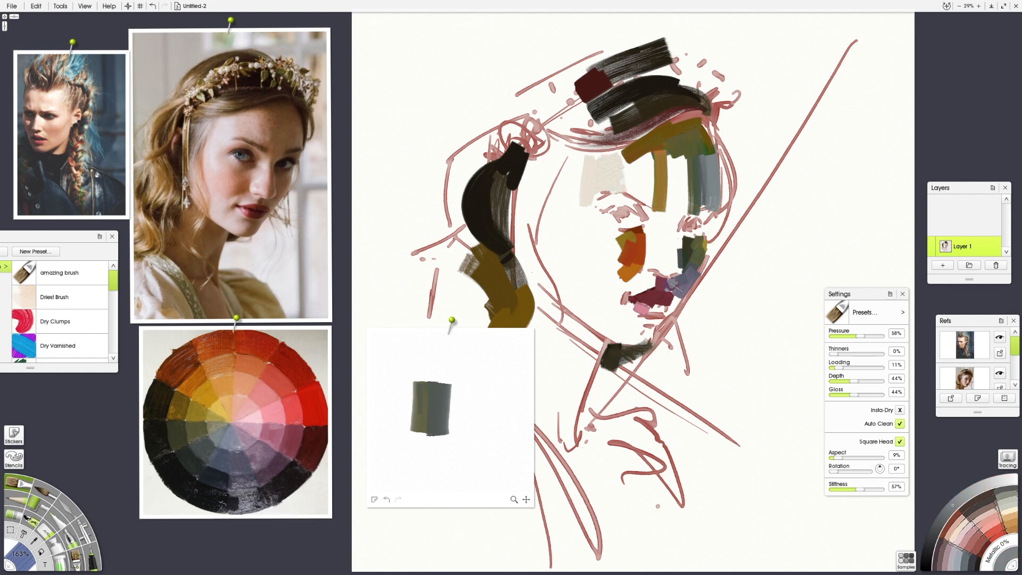
{"action": "left_click", "coordinate": [238, 461], "text": "alt"}
{"action": "left_click", "coordinate": [199, 435], "text": "alt"}
{"action": "mouse_move", "coordinate": [655, 324]}
{"action": "left_mouse_down"}
{"action": "mouse_move", "coordinate": [642, 347]}
{"action": "mouse_move", "coordinate": [618, 337]}
{"action": "left_mouse_up"}
Step: Paint the lit side of the chin with off-white sampled from the edge of the color wheel reference
{"action": "left_click", "coordinate": [191, 408], "text": "alt"}
{"action": "left_click", "coordinate": [253, 419], "text": "alt"}
{"action": "left_click", "coordinate": [310, 498], "text": "alt"}
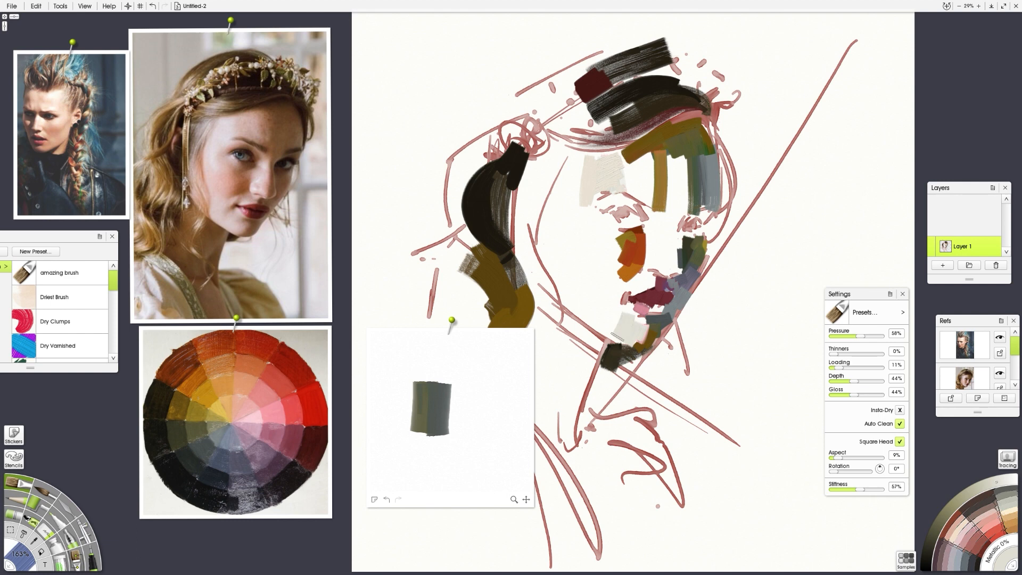
{"action": "left_click_drag", "start_coordinate": [640, 315], "coordinate": [632, 340]}
Step: Paint pale cream and peach strokes along the near jaw, the side of the face and the forehead
{"action": "left_click", "coordinate": [242, 128], "text": "alt"}
{"action": "key", "text": "ctrl+z"}
{"action": "left_click_drag", "start_coordinate": [577, 307], "coordinate": [564, 301]}
{"action": "mouse_move", "coordinate": [570, 219]}
{"action": "left_mouse_down"}
{"action": "mouse_move", "coordinate": [589, 159]}
{"action": "mouse_move", "coordinate": [575, 153]}
{"action": "mouse_move", "coordinate": [574, 165]}
{"action": "mouse_move", "coordinate": [613, 191]}
{"action": "mouse_move", "coordinate": [562, 202]}
{"action": "left_mouse_up"}
{"action": "left_click", "coordinate": [956, 530]}
{"action": "mouse_move", "coordinate": [571, 152]}
{"action": "left_mouse_down"}
{"action": "mouse_move", "coordinate": [549, 209]}
{"action": "mouse_move", "coordinate": [547, 259]}
{"action": "mouse_move", "coordinate": [569, 304]}
{"action": "left_mouse_up"}
Step: Block in the near cheek with light pink sampled from the color wheel
{"action": "left_click", "coordinate": [257, 420]}
{"action": "left_click_drag", "start_coordinate": [557, 252], "coordinate": [573, 305]}
{"action": "mouse_move", "coordinate": [597, 234]}
{"action": "left_mouse_down"}
{"action": "mouse_move", "coordinate": [571, 255]}
{"action": "mouse_move", "coordinate": [600, 243]}
{"action": "mouse_move", "coordinate": [589, 282]}
{"action": "left_mouse_up"}
{"action": "left_click_drag", "start_coordinate": [573, 257], "coordinate": [597, 286]}
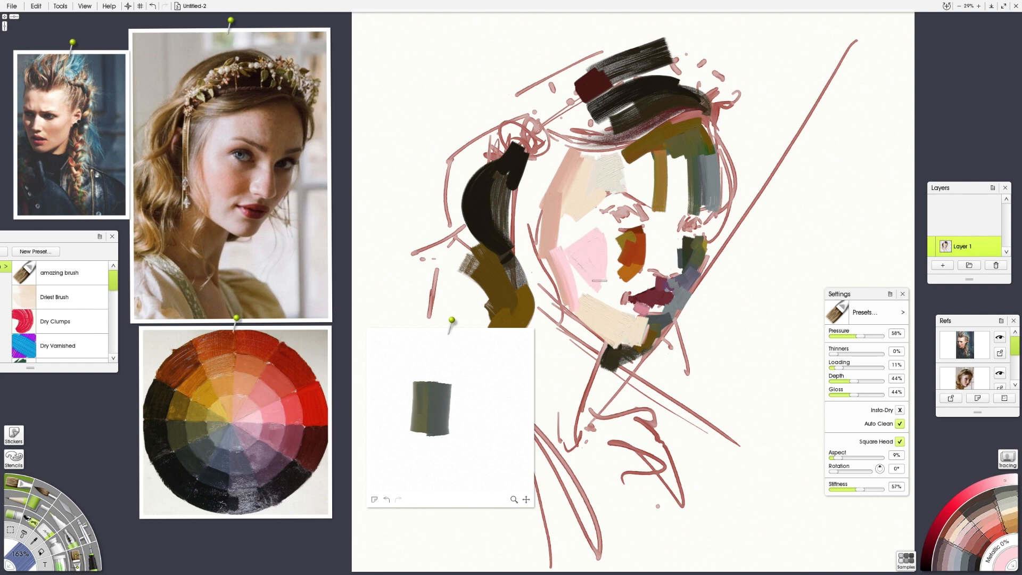
Step: Bridge the pink cheek and the orange nose shadow with vertical salmon and light orange strokes
{"action": "left_click", "coordinate": [276, 395]}
{"action": "left_click_drag", "start_coordinate": [609, 239], "coordinate": [610, 282]}
{"action": "left_click", "coordinate": [251, 386]}
{"action": "mouse_move", "coordinate": [605, 238]}
{"action": "left_mouse_down"}
{"action": "mouse_move", "coordinate": [604, 285]}
{"action": "mouse_move", "coordinate": [617, 290]}
{"action": "left_mouse_up"}
Step: Paint a vertical dark maroon stroke down the far side of the nose, beside the dark green cheek
{"action": "left_click", "coordinate": [177, 380]}
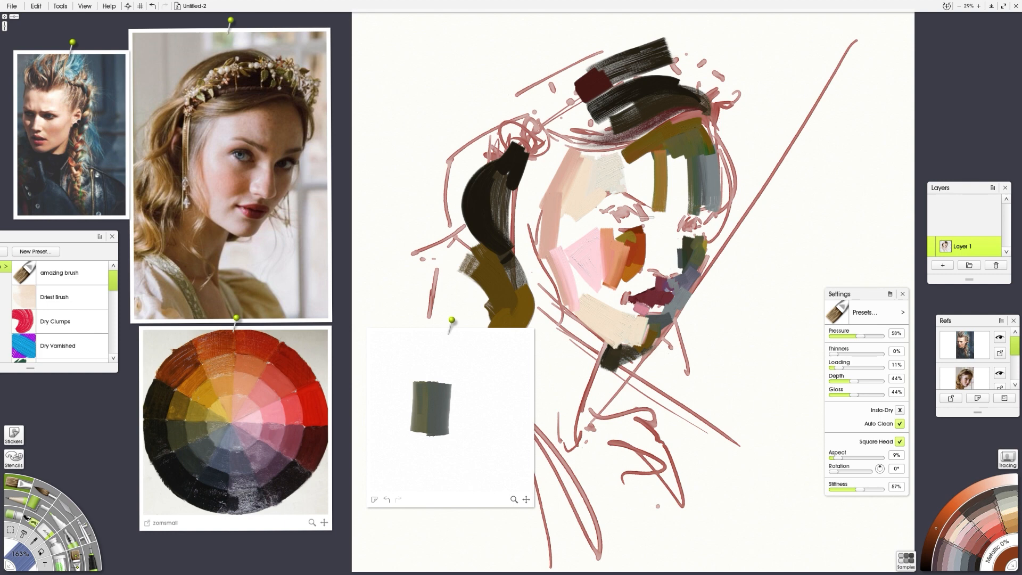
{"action": "left_click_drag", "start_coordinate": [673, 228], "coordinate": [673, 264]}
{"action": "left_click", "coordinate": [306, 444]}
{"action": "left_click_drag", "start_coordinate": [673, 223], "coordinate": [673, 266]}
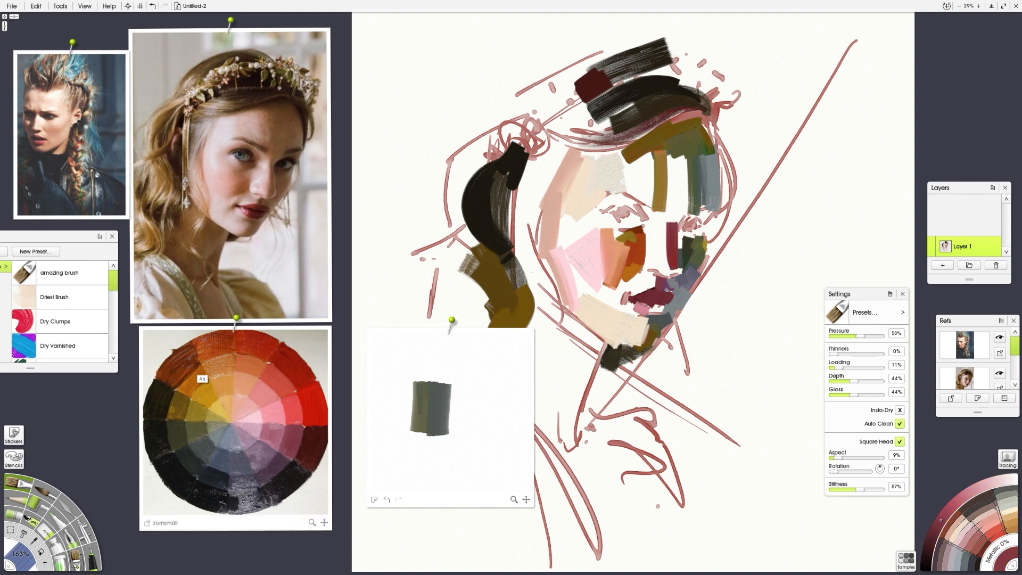
Step: Block in the nose bridge, inner forehead and near eye socket with mauve, olive and salmon strokes sampled from the color wheel
{"action": "left_click", "coordinate": [269, 456]}
{"action": "mouse_move", "coordinate": [672, 211]}
{"action": "left_mouse_down"}
{"action": "mouse_move", "coordinate": [680, 226]}
{"action": "mouse_move", "coordinate": [674, 208]}
{"action": "left_mouse_up"}
{"action": "left_click", "coordinate": [250, 448], "text": "alt"}
{"action": "left_click", "coordinate": [211, 427], "text": "alt"}
{"action": "mouse_move", "coordinate": [675, 157]}
{"action": "left_mouse_down"}
{"action": "mouse_move", "coordinate": [678, 223]}
{"action": "mouse_move", "coordinate": [653, 214]}
{"action": "mouse_move", "coordinate": [646, 223]}
{"action": "left_mouse_up"}
{"action": "left_click", "coordinate": [249, 365], "text": "alt"}
{"action": "left_click", "coordinate": [290, 454], "text": "alt"}
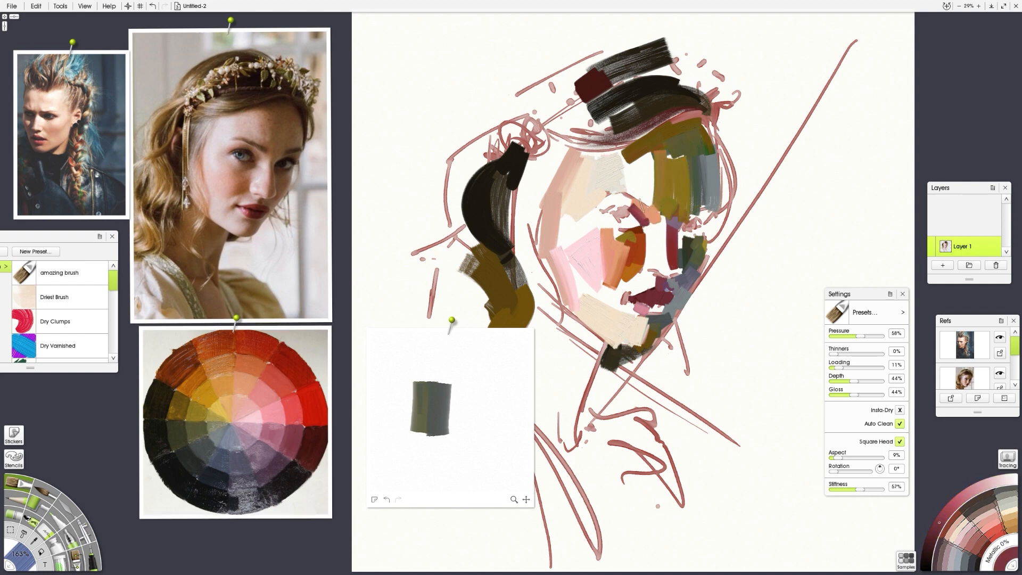
Step: Paint the near eye's lash line in black and its iris in blue-grey, and mark the far eye with dark strokes
{"action": "left_click", "coordinate": [263, 489], "text": "alt"}
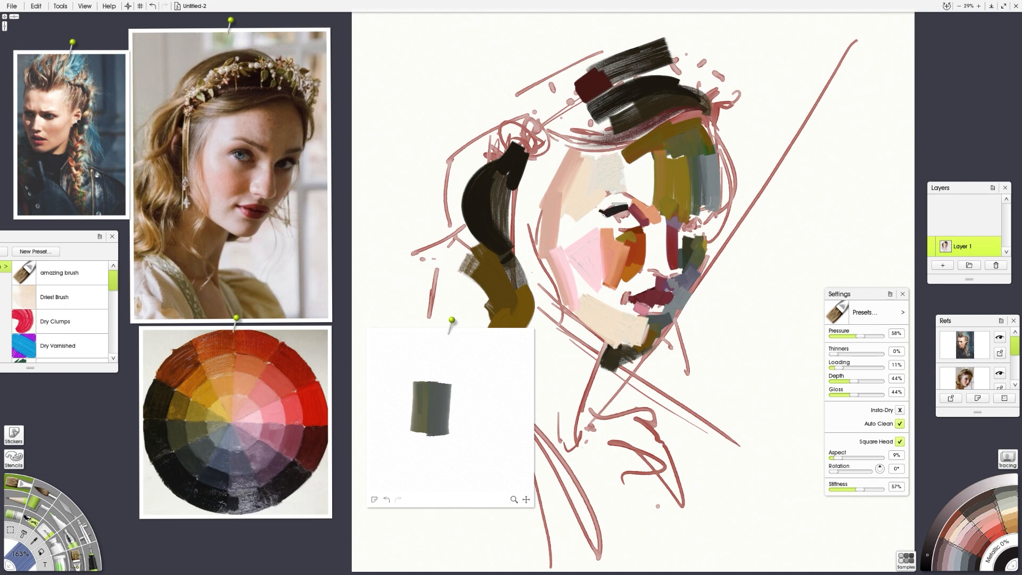
{"action": "mouse_move", "coordinate": [632, 228]}
{"action": "left_mouse_down"}
{"action": "mouse_move", "coordinate": [639, 212]}
{"action": "mouse_move", "coordinate": [622, 217]}
{"action": "mouse_move", "coordinate": [629, 209]}
{"action": "left_mouse_up"}
{"action": "left_click", "coordinate": [232, 457], "text": "alt"}
{"action": "left_click", "coordinate": [624, 208], "text": "alt"}
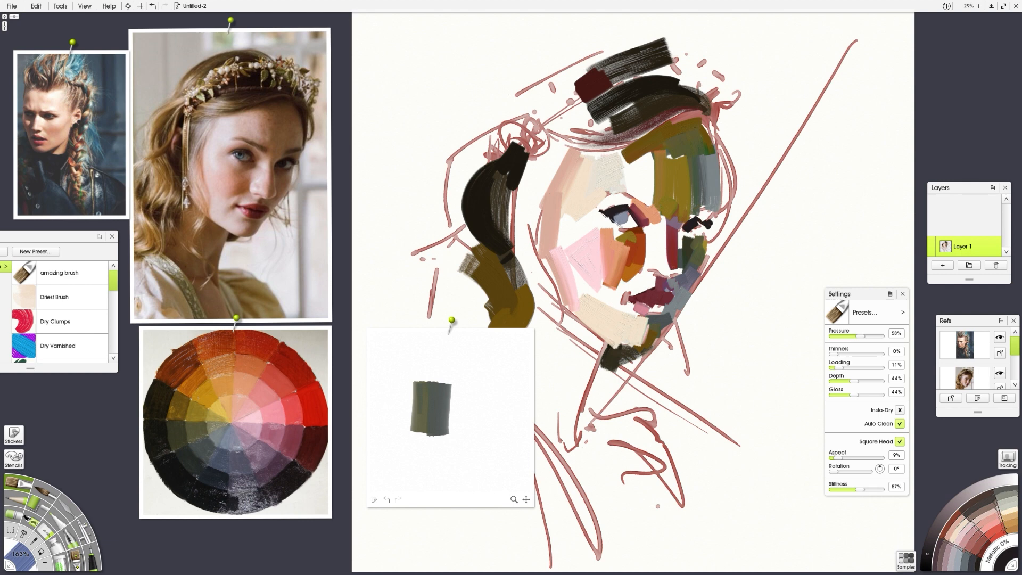
Step: Touch in sampled maroon beneath the nose and sweep a light pink stroke along the hairline above the forehead
{"action": "left_click", "coordinate": [284, 450], "text": "alt"}
{"action": "left_click_drag", "start_coordinate": [653, 272], "coordinate": [662, 275]}
{"action": "left_click", "coordinate": [233, 445], "text": "alt"}
{"action": "left_click", "coordinate": [258, 424], "text": "alt"}
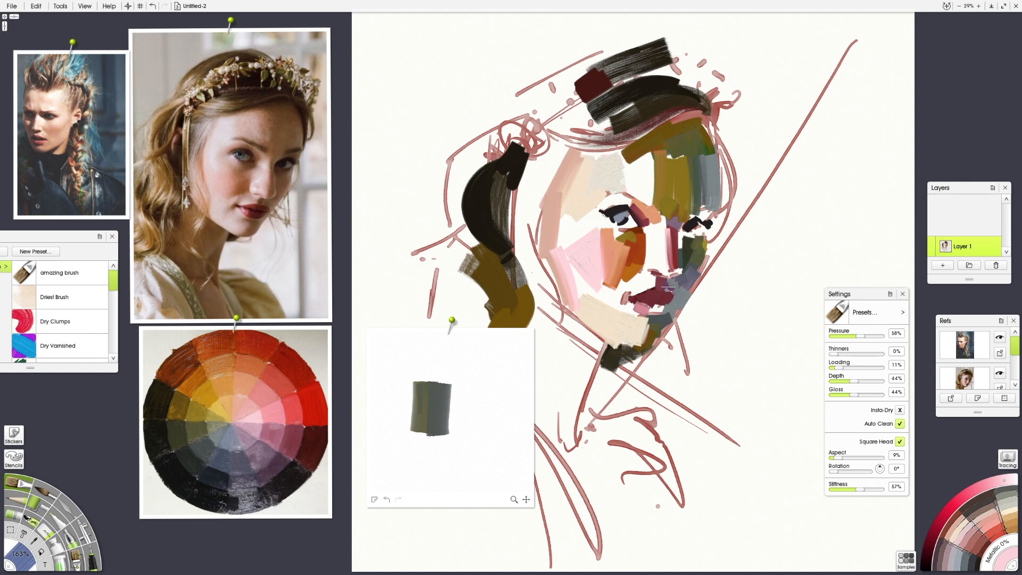
{"action": "left_click_drag", "start_coordinate": [611, 154], "coordinate": [687, 119]}
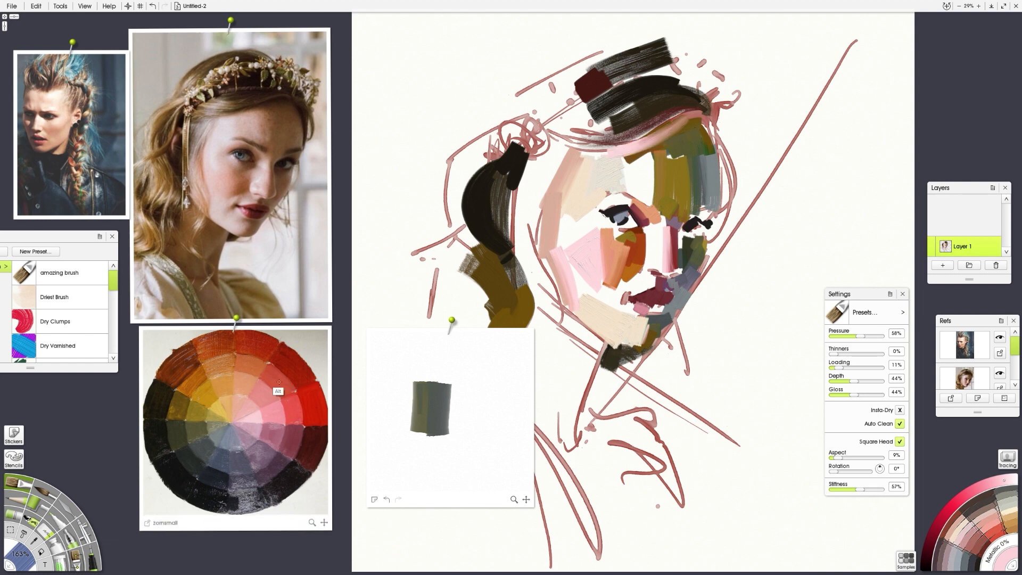
Step: Paint pale and pink vertical strokes down the nose ridge and touch the nose bridge with sampled ochre
{"action": "left_click", "coordinate": [163, 502], "text": "alt"}
{"action": "left_click", "coordinate": [962, 528]}
{"action": "left_click_drag", "start_coordinate": [655, 231], "coordinate": [651, 266]}
{"action": "left_click", "coordinate": [962, 530]}
{"action": "left_click", "coordinate": [965, 532]}
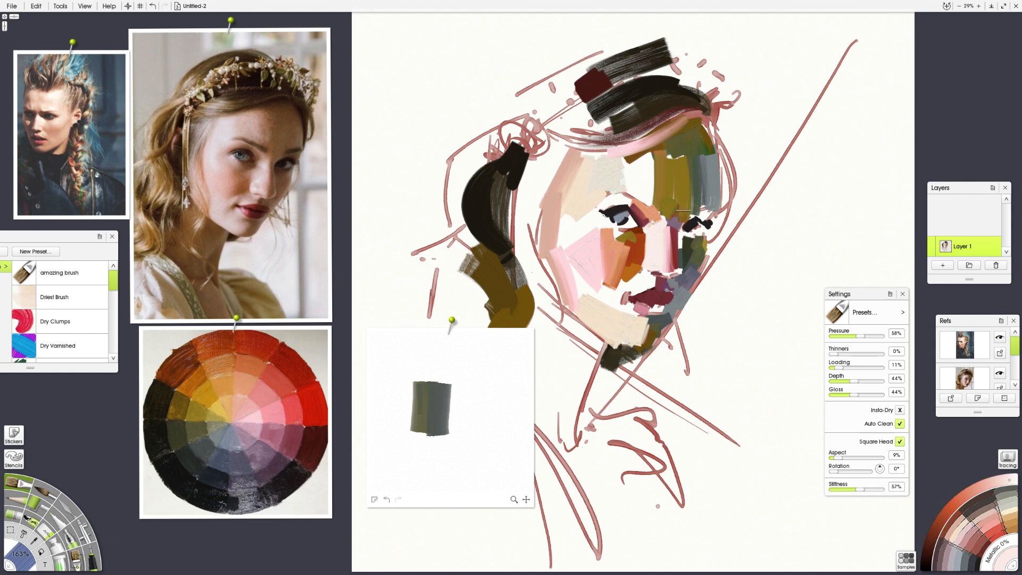
{"action": "left_click", "coordinate": [194, 381], "text": "alt"}
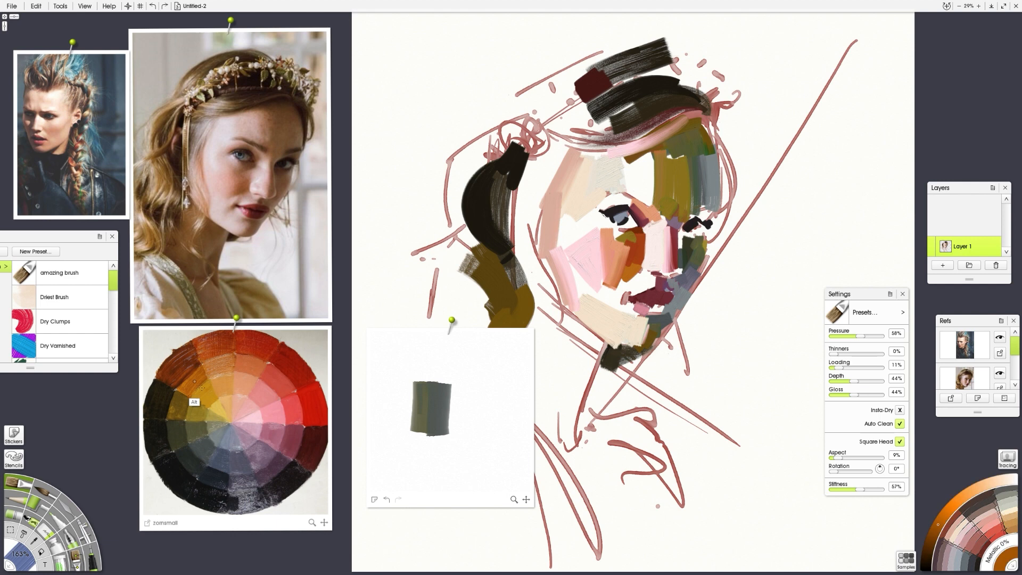
{"action": "left_click", "coordinate": [213, 411], "text": "alt"}
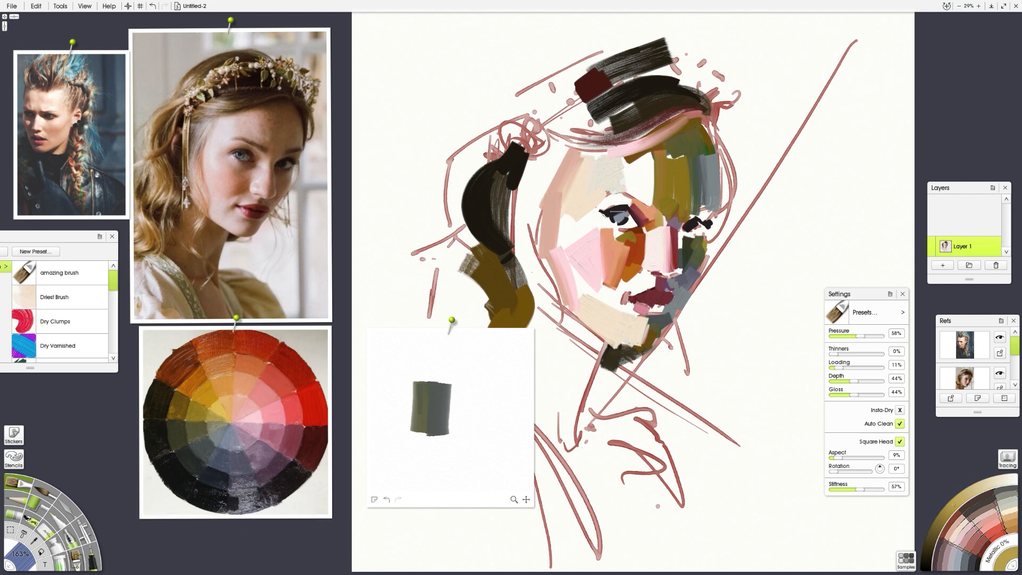
Step: Paint the near eye's upper lid in sampled pinks and fill its iris with blue-grey using a smaller brush
{"action": "left_click", "coordinate": [286, 428], "text": "alt"}
{"action": "mouse_move", "coordinate": [602, 211]}
{"action": "left_mouse_down"}
{"action": "mouse_move", "coordinate": [630, 204]}
{"action": "mouse_move", "coordinate": [639, 228]}
{"action": "left_mouse_up"}
{"action": "left_click", "coordinate": [256, 418], "text": "alt"}
{"action": "left_click", "coordinate": [635, 210], "text": "alt"}
{"action": "left_click", "coordinate": [241, 448], "text": "alt"}
{"action": "left_click", "coordinate": [219, 472], "text": "alt"}
{"action": "left_click_drag", "start_coordinate": [681, 287], "coordinate": [649, 264]}
{"action": "left_click_drag", "start_coordinate": [608, 215], "coordinate": [618, 223]}
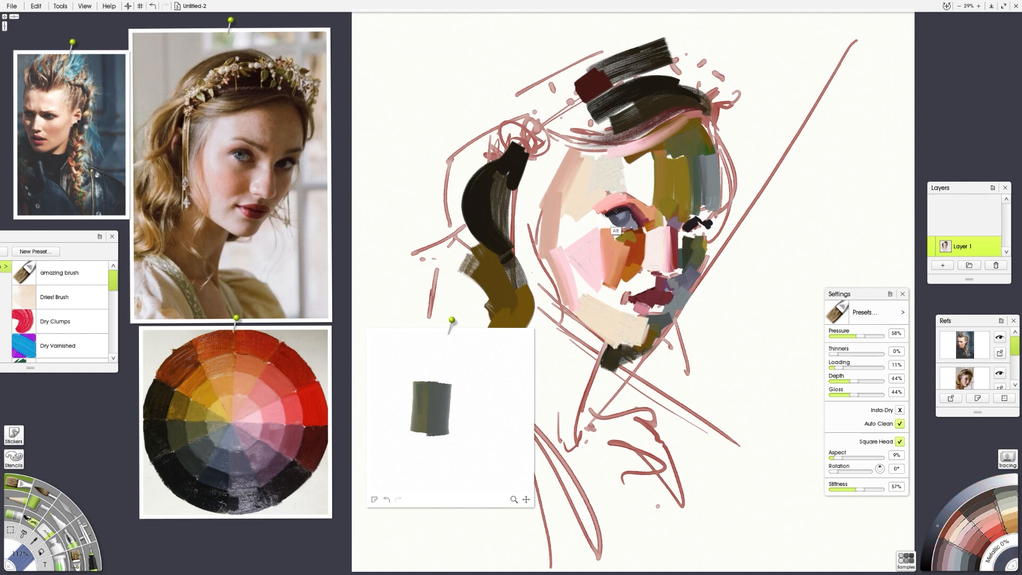
Step: Fill the area around and below the far eye with small blue-grey and olive-green strokes
{"action": "left_click", "coordinate": [616, 212], "text": "alt"}
{"action": "left_click_drag", "start_coordinate": [690, 222], "coordinate": [698, 232]}
{"action": "left_click", "coordinate": [237, 413], "text": "alt"}
{"action": "left_click", "coordinate": [626, 251]}
{"action": "key", "text": "ctrl+z"}
{"action": "left_click_drag", "start_coordinate": [644, 267], "coordinate": [633, 267]}
{"action": "left_click", "coordinate": [207, 417], "text": "alt"}
{"action": "left_click", "coordinate": [226, 430], "text": "alt"}
{"action": "left_click_drag", "start_coordinate": [681, 232], "coordinate": [682, 250]}
Step: Define the far eye and its brow with dark navy and near-black strokes
{"action": "left_click", "coordinate": [266, 473], "text": "alt"}
{"action": "left_click", "coordinate": [244, 503], "text": "alt"}
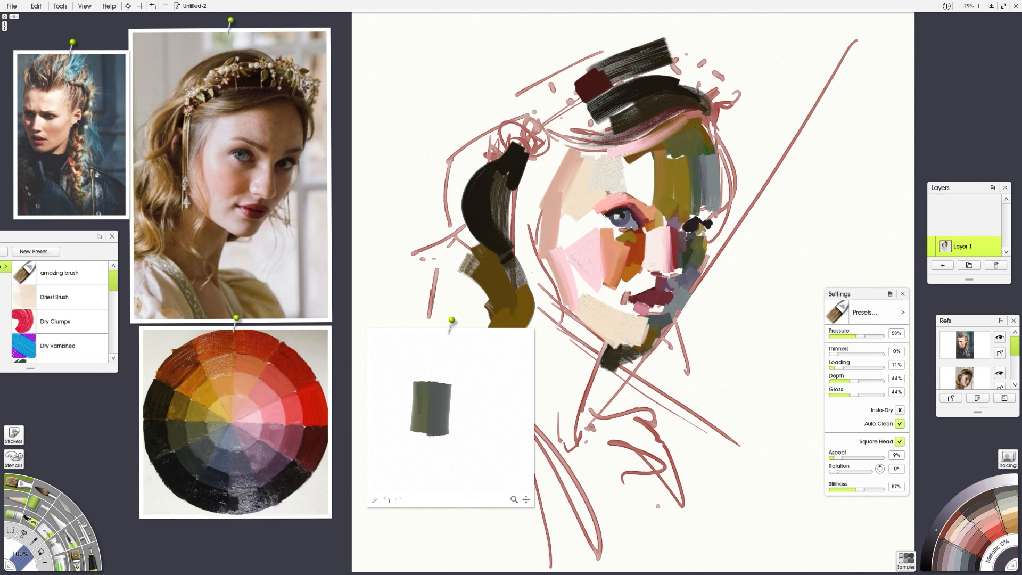
{"action": "left_click", "coordinate": [218, 427], "text": "alt"}
{"action": "left_click_drag", "start_coordinate": [685, 219], "coordinate": [711, 214]}
{"action": "left_click", "coordinate": [219, 479], "text": "alt"}
{"action": "left_click", "coordinate": [231, 488], "text": "alt"}
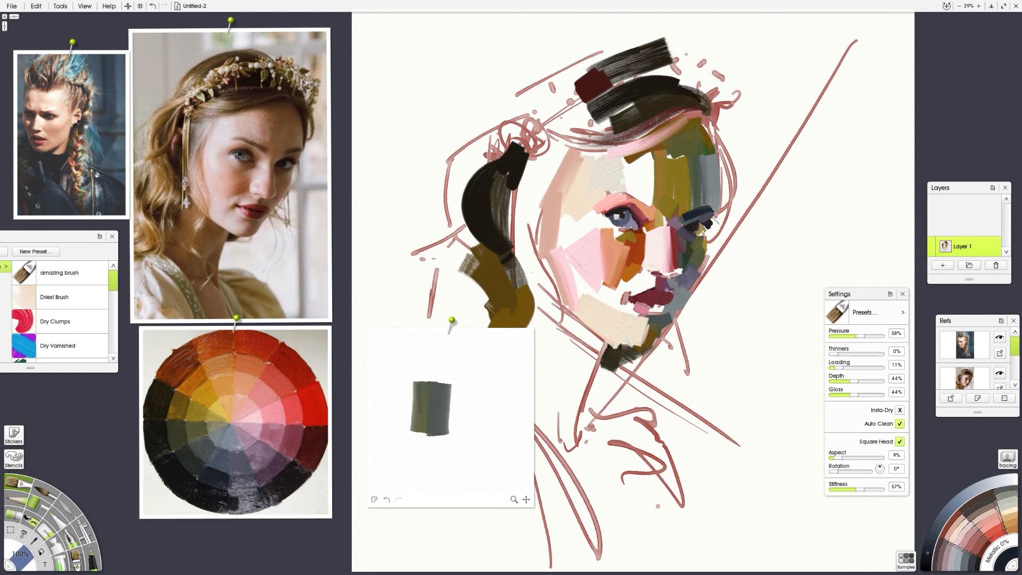
{"action": "left_click", "coordinate": [198, 480], "text": "alt"}
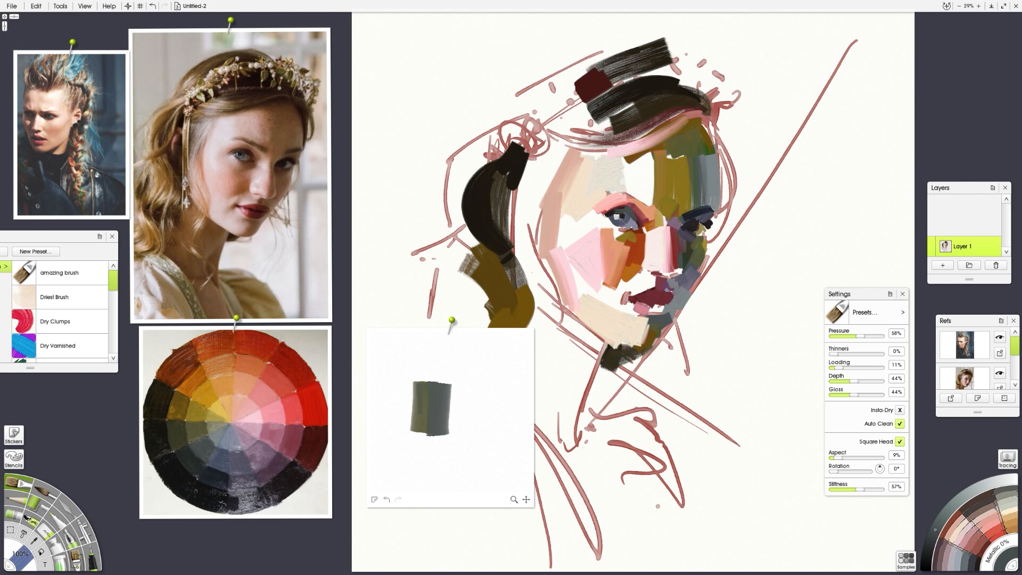
Step: Refine the near eye and its upper lid with sampled dark blue, ochre and mauve dabs
{"action": "left_click", "coordinate": [615, 217], "text": "alt"}
{"action": "left_click", "coordinate": [189, 418], "text": "alt"}
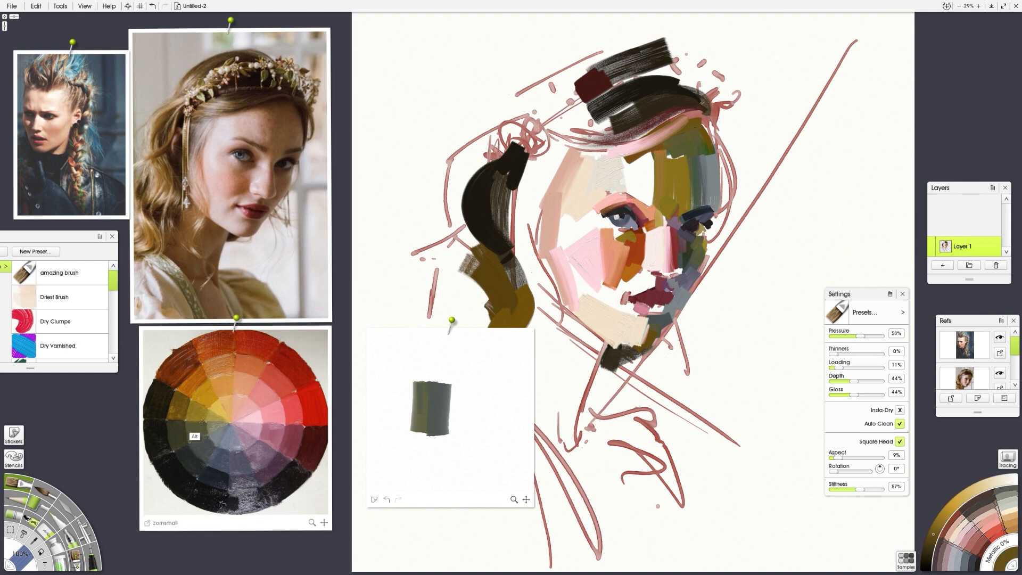
{"action": "left_click", "coordinate": [274, 452], "text": "alt"}
Step: Fill the blank gap in the middle of the forehead with sampled pink and cream strokes
{"action": "left_click", "coordinate": [256, 417], "text": "alt"}
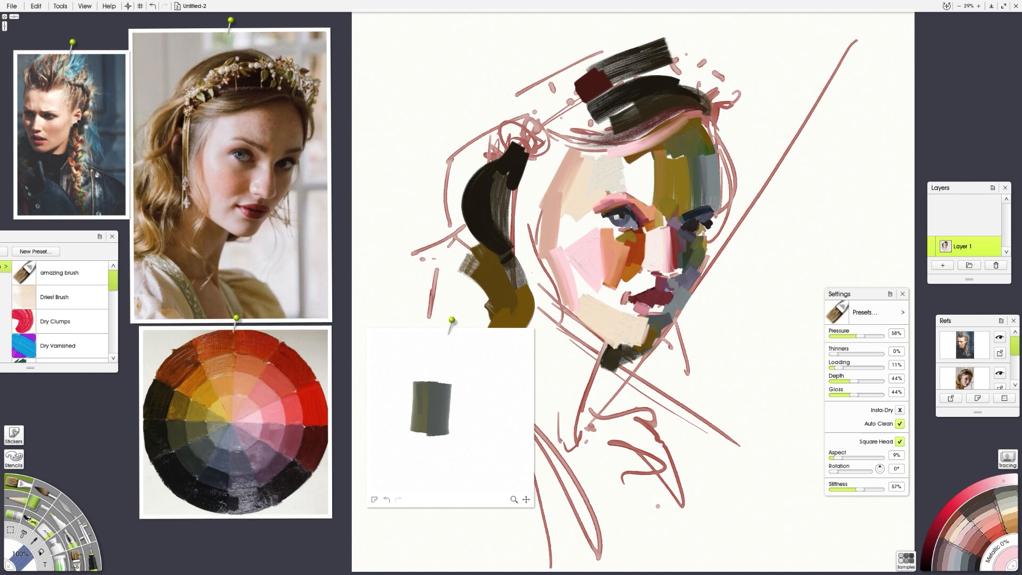
{"action": "left_click", "coordinate": [625, 163], "text": "alt"}
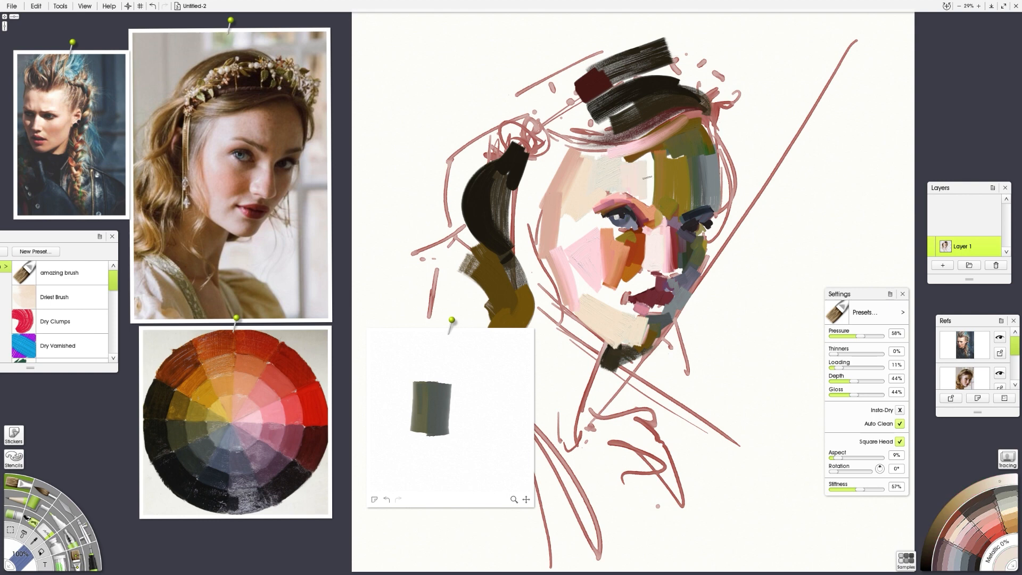
{"action": "left_click", "coordinate": [606, 194], "text": "alt"}
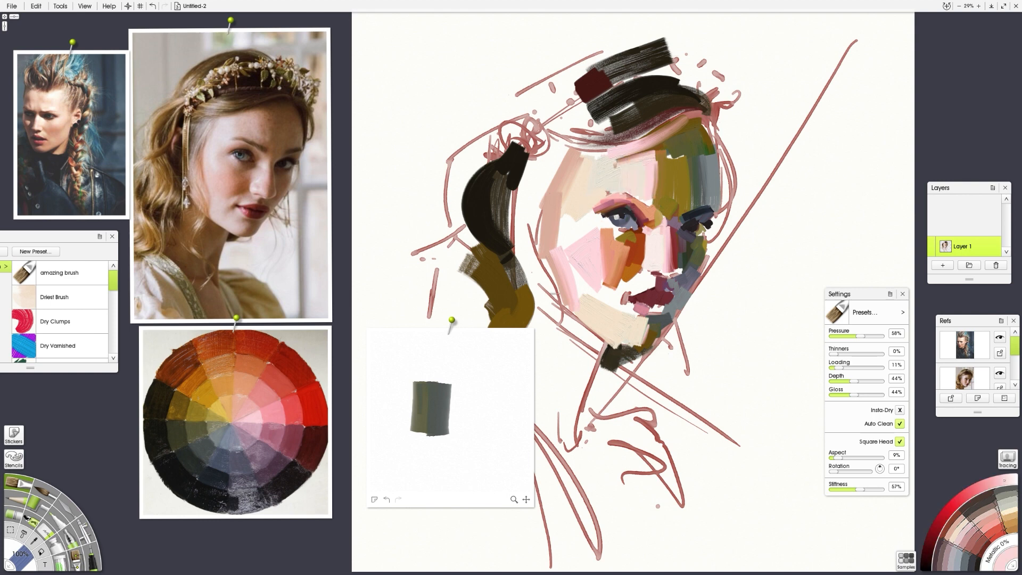
Step: Paint around the near corner of the mouth and fill the gaps at the temple, cheek and jaw with cream
{"action": "left_click", "coordinate": [641, 290], "text": "alt"}
{"action": "left_click_drag", "start_coordinate": [644, 290], "coordinate": [633, 278]}
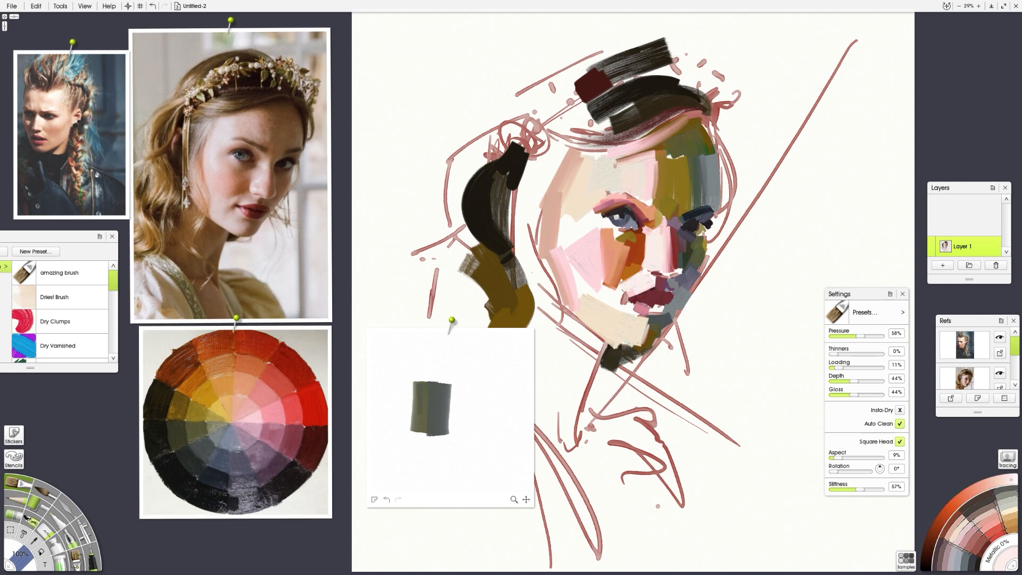
{"action": "left_click", "coordinate": [606, 301], "text": "alt"}
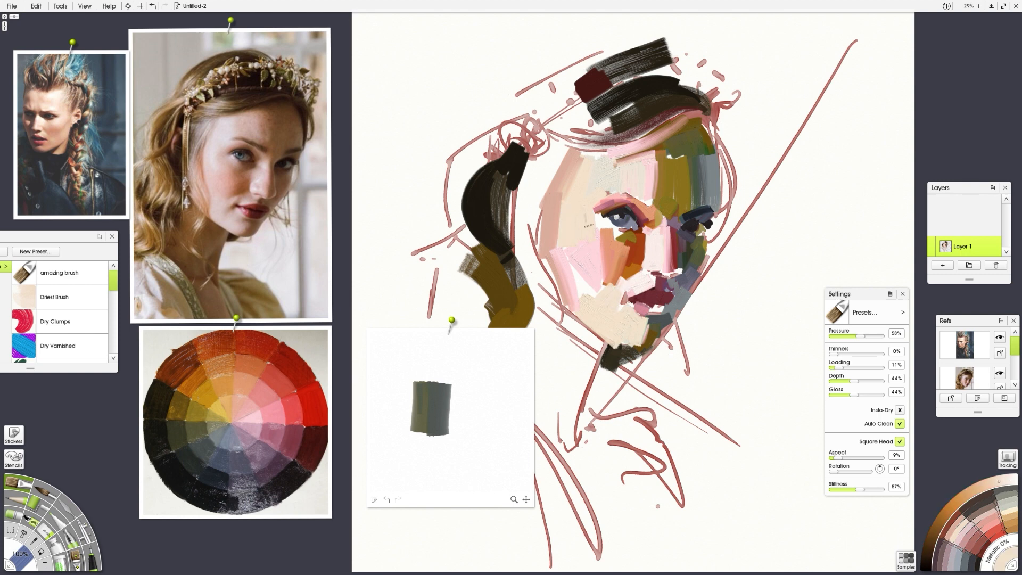
Step: Model the nose tip and upper lip area with pink, mauve and ochre sampled from the color wheel
{"action": "left_click", "coordinate": [256, 435], "text": "alt"}
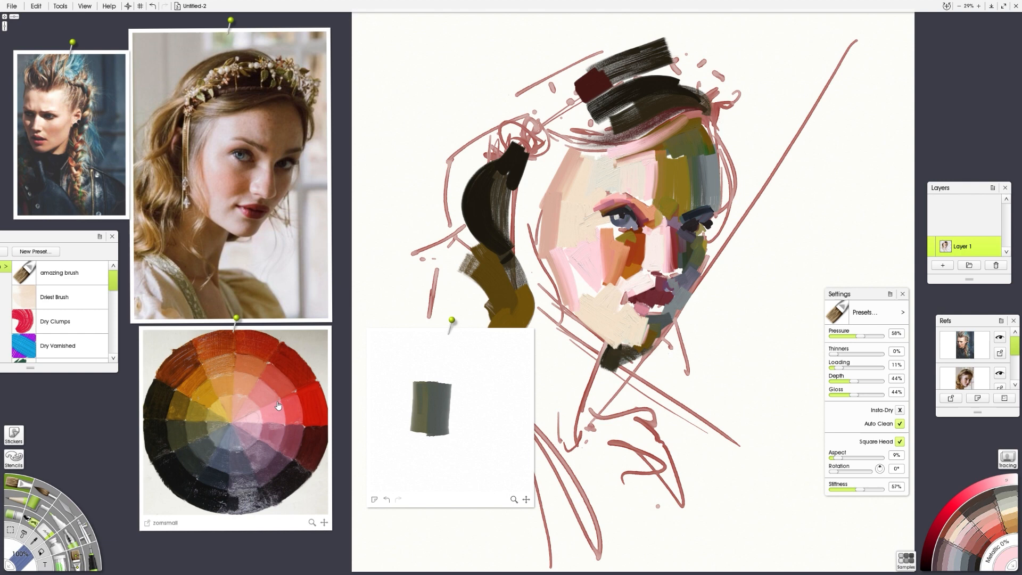
{"action": "left_click", "coordinate": [273, 450], "text": "alt"}
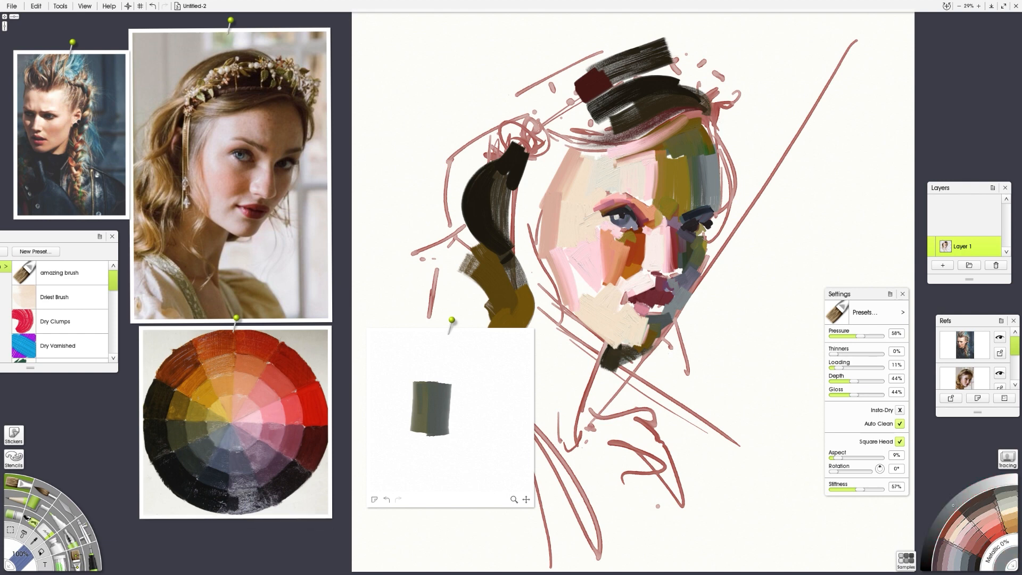
{"action": "left_click", "coordinate": [199, 429], "text": "alt"}
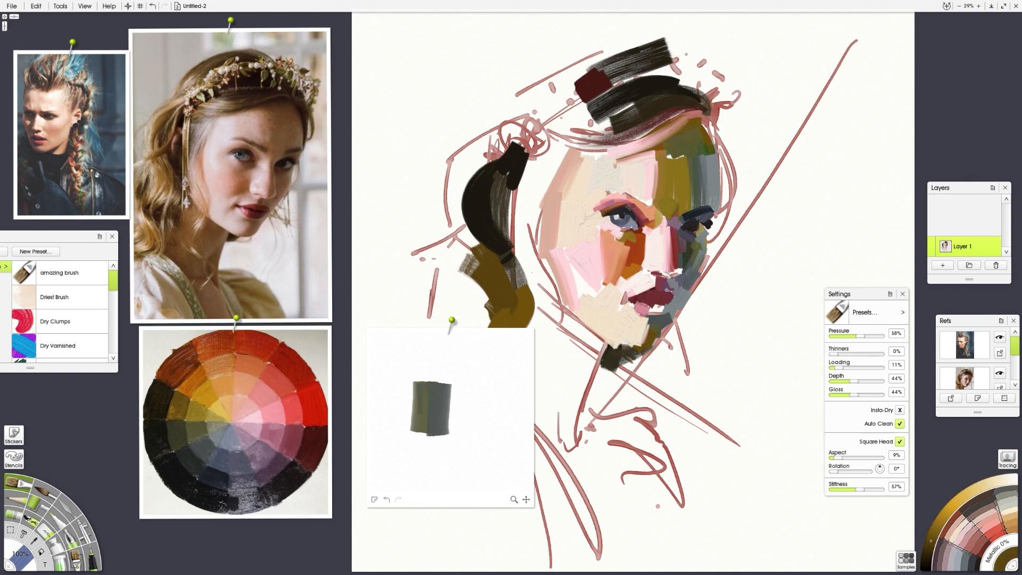
{"action": "left_click", "coordinate": [248, 420], "text": "alt"}
{"action": "left_click_drag", "start_coordinate": [672, 272], "coordinate": [654, 274]}
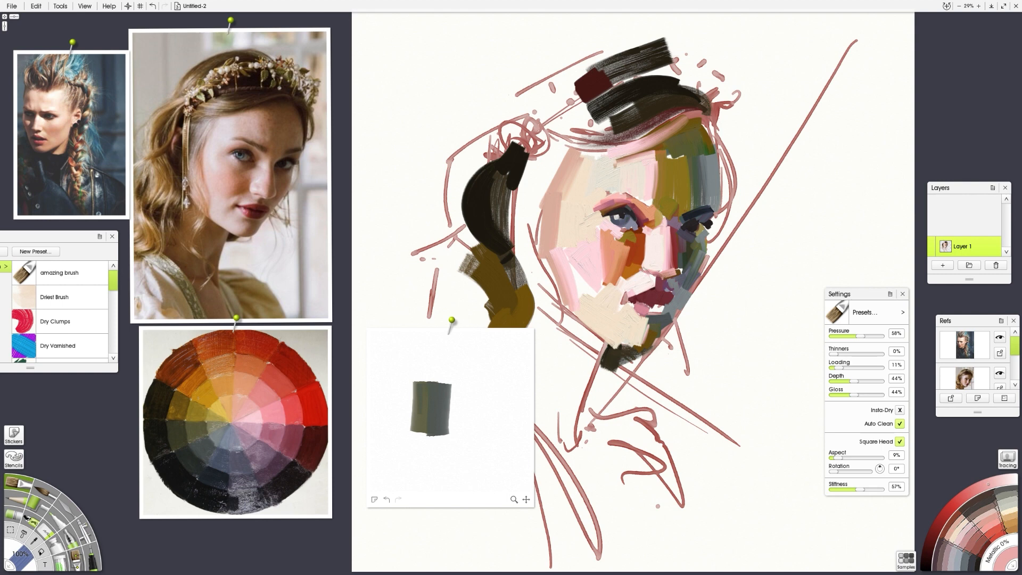
Step: Paint the near eyebrow with a dark green-grey stroke
{"action": "left_click", "coordinate": [178, 451], "text": "alt"}
{"action": "mouse_move", "coordinate": [650, 206]}
{"action": "left_mouse_down"}
{"action": "mouse_move", "coordinate": [603, 193]}
{"action": "mouse_move", "coordinate": [626, 192]}
{"action": "left_mouse_up"}
{"action": "left_click", "coordinate": [197, 474], "text": "alt"}
Step: Paint brown-ochre strokes along the hairline above the forehead
{"action": "left_click", "coordinate": [180, 412], "text": "alt"}
{"action": "left_click_drag", "start_coordinate": [661, 119], "coordinate": [616, 140]}
{"action": "left_click_drag", "start_coordinate": [667, 117], "coordinate": [688, 110]}
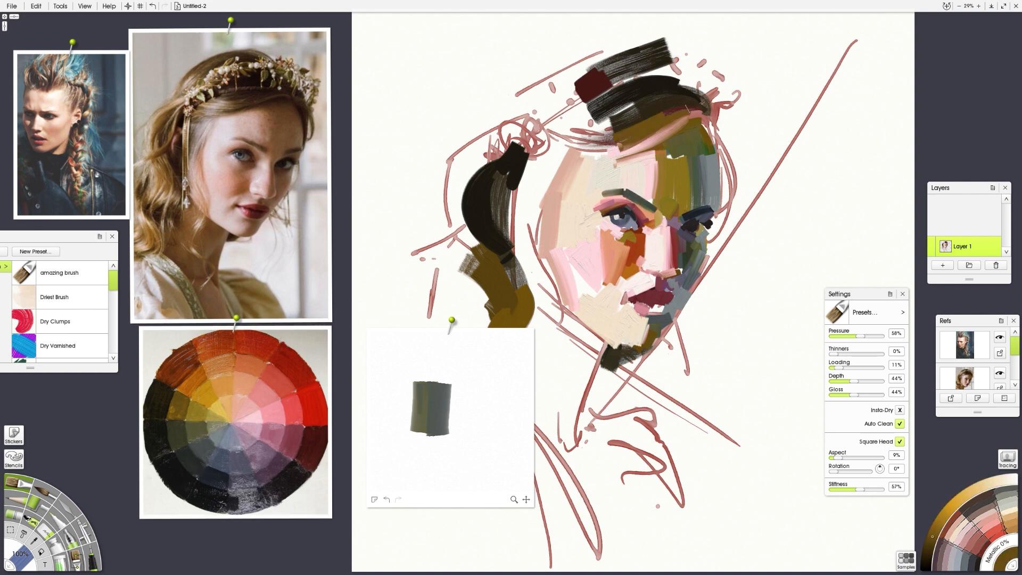
{"action": "left_click_drag", "start_coordinate": [623, 129], "coordinate": [591, 138]}
{"action": "left_click_drag", "start_coordinate": [618, 119], "coordinate": [571, 130]}
Step: Cover the front of the hair with very dark brown strokes and continue them down the far side of the face
{"action": "left_click", "coordinate": [162, 401], "text": "alt"}
{"action": "left_click_drag", "start_coordinate": [620, 91], "coordinate": [585, 109]}
{"action": "left_click_drag", "start_coordinate": [642, 104], "coordinate": [550, 128]}
{"action": "left_click_drag", "start_coordinate": [676, 70], "coordinate": [616, 83]}
{"action": "left_click_drag", "start_coordinate": [602, 128], "coordinate": [574, 136]}
{"action": "left_click_drag", "start_coordinate": [678, 74], "coordinate": [688, 93]}
{"action": "left_click_drag", "start_coordinate": [714, 131], "coordinate": [721, 212]}
{"action": "left_click_drag", "start_coordinate": [710, 112], "coordinate": [711, 155]}
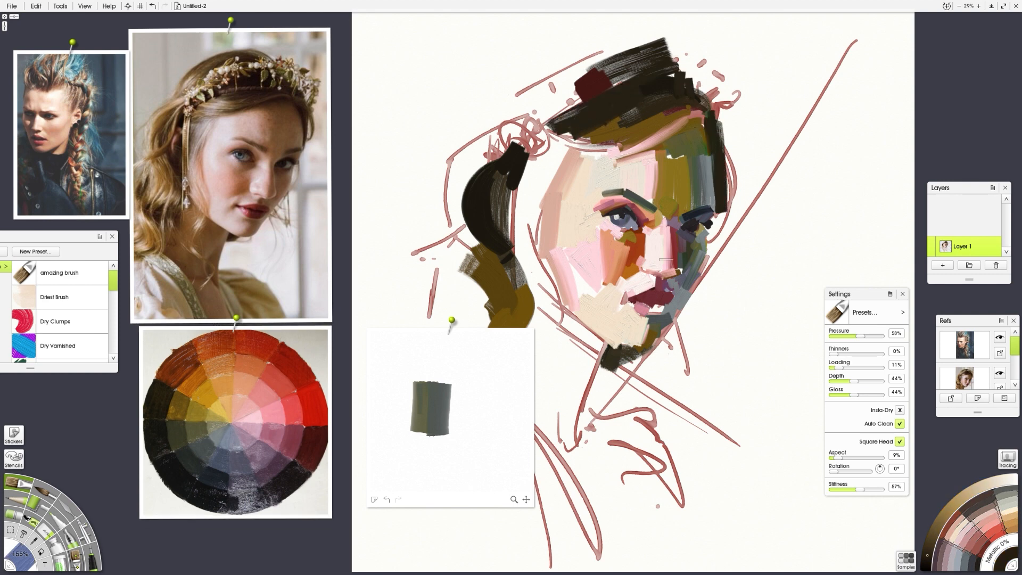
Step: Shape the lips with a dark maroon line and muted red strokes
{"action": "left_click", "coordinate": [309, 450], "text": "alt"}
{"action": "left_click", "coordinate": [292, 453], "text": "alt"}
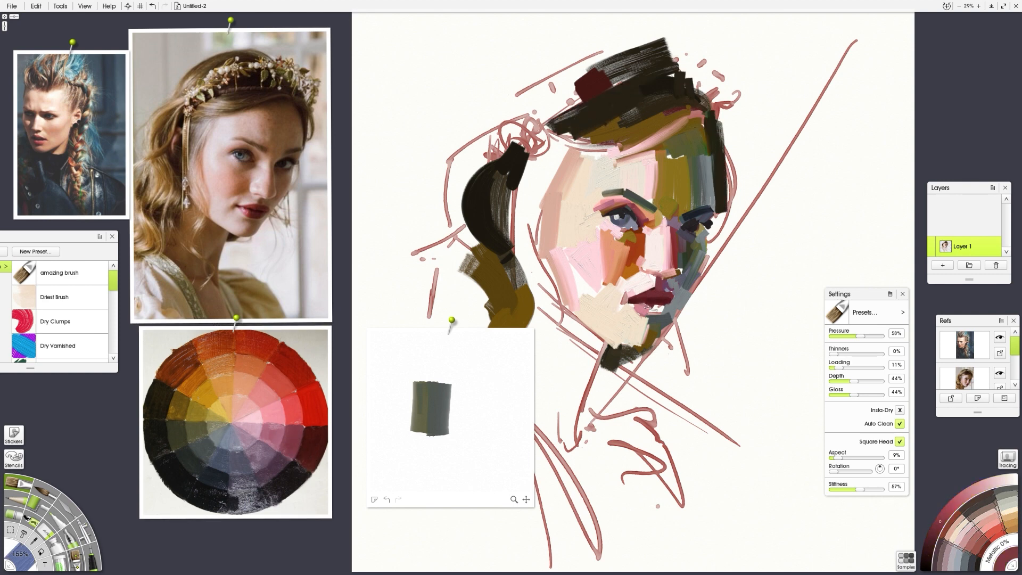
{"action": "left_click", "coordinate": [648, 301], "text": "alt"}
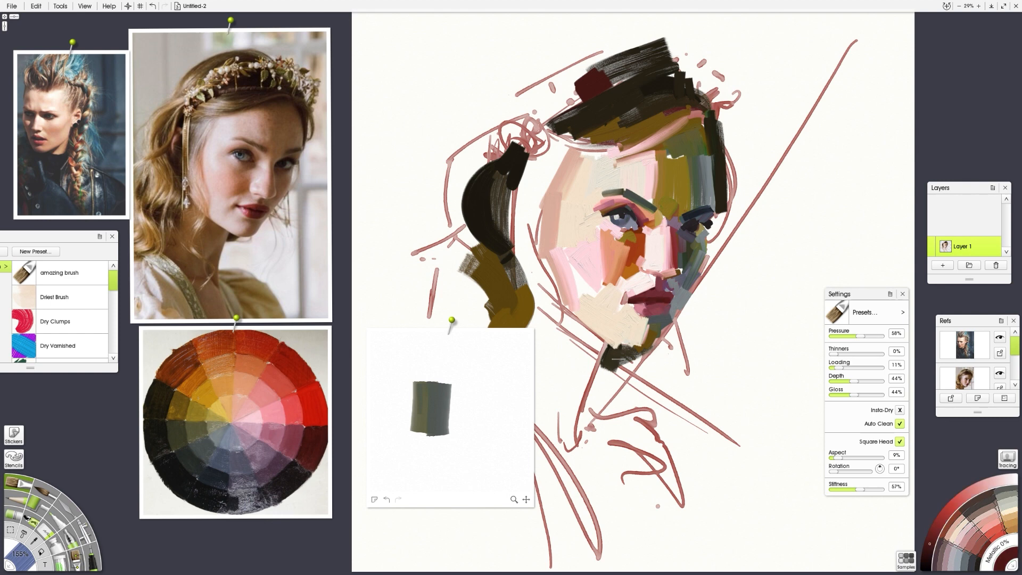
Step: Block in the upper neck below the near jaw with brown-ochre strokes
{"action": "left_click", "coordinate": [683, 207], "text": "alt"}
{"action": "mouse_move", "coordinate": [647, 320]}
{"action": "left_mouse_down"}
{"action": "mouse_move", "coordinate": [577, 353]}
{"action": "mouse_move", "coordinate": [630, 357]}
{"action": "mouse_move", "coordinate": [557, 405]}
{"action": "left_mouse_up"}
{"action": "left_click", "coordinate": [613, 363], "text": "alt"}
{"action": "left_click", "coordinate": [186, 409], "text": "alt"}
{"action": "left_click", "coordinate": [234, 350], "text": "alt"}
{"action": "mouse_move", "coordinate": [593, 347]}
{"action": "left_mouse_down"}
{"action": "mouse_move", "coordinate": [557, 424]}
{"action": "mouse_move", "coordinate": [549, 420]}
{"action": "mouse_move", "coordinate": [575, 419]}
{"action": "left_mouse_up"}
{"action": "left_click", "coordinate": [568, 381], "text": "alt"}
{"action": "left_click_drag", "start_coordinate": [580, 342], "coordinate": [555, 406]}
{"action": "mouse_move", "coordinate": [566, 336]}
{"action": "left_mouse_down"}
{"action": "mouse_move", "coordinate": [544, 417]}
{"action": "mouse_move", "coordinate": [539, 409]}
{"action": "left_mouse_up"}
Step: Move the swatch scrap clear of the figure and extend the brown-ochre neck down to its base and back edge
{"action": "left_click_drag", "start_coordinate": [452, 323], "coordinate": [867, 29]}
{"action": "mouse_move", "coordinate": [560, 319]}
{"action": "left_mouse_down"}
{"action": "mouse_move", "coordinate": [531, 404]}
{"action": "mouse_move", "coordinate": [574, 459]}
{"action": "left_mouse_up"}
{"action": "left_click_drag", "start_coordinate": [584, 400], "coordinate": [579, 457]}
{"action": "left_click_drag", "start_coordinate": [599, 337], "coordinate": [589, 341]}
{"action": "left_click_drag", "start_coordinate": [567, 312], "coordinate": [513, 405]}
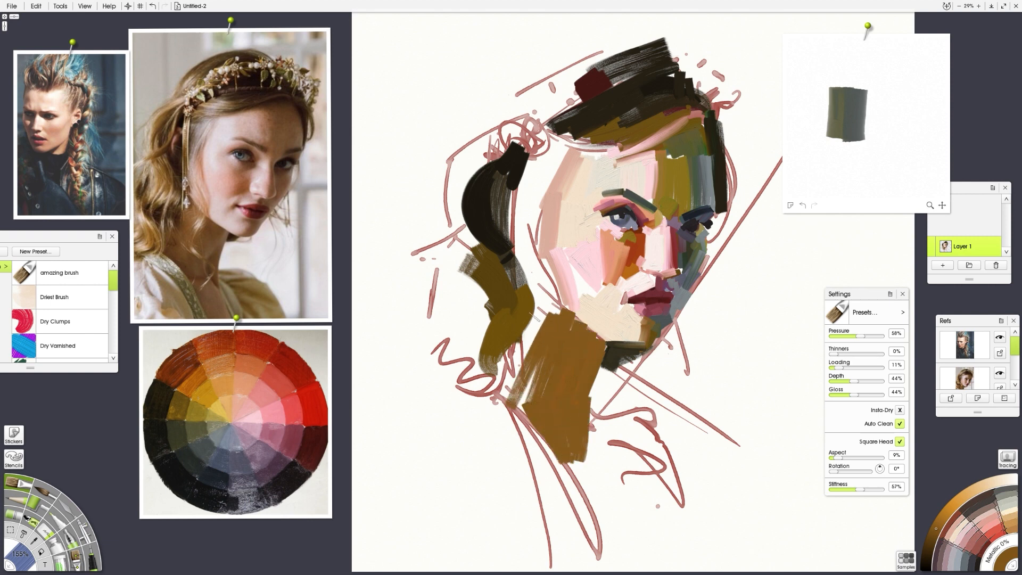
{"action": "left_click_drag", "start_coordinate": [534, 309], "coordinate": [503, 396]}
{"action": "left_click_drag", "start_coordinate": [532, 365], "coordinate": [522, 408]}
Step: Paint dark green and black strokes into the hair lock behind the neck and darken the shadow under the chin
{"action": "left_click", "coordinate": [195, 485]}
{"action": "left_click_drag", "start_coordinate": [501, 359], "coordinate": [498, 391]}
{"action": "key", "text": "ctrl+z"}
{"action": "left_click", "coordinate": [211, 497]}
{"action": "left_click_drag", "start_coordinate": [488, 266], "coordinate": [483, 323]}
{"action": "mouse_move", "coordinate": [498, 272]}
{"action": "left_mouse_down"}
{"action": "mouse_move", "coordinate": [495, 331]}
{"action": "mouse_move", "coordinate": [504, 342]}
{"action": "left_mouse_up"}
{"action": "left_click", "coordinate": [185, 493]}
{"action": "left_click_drag", "start_coordinate": [613, 335], "coordinate": [610, 364]}
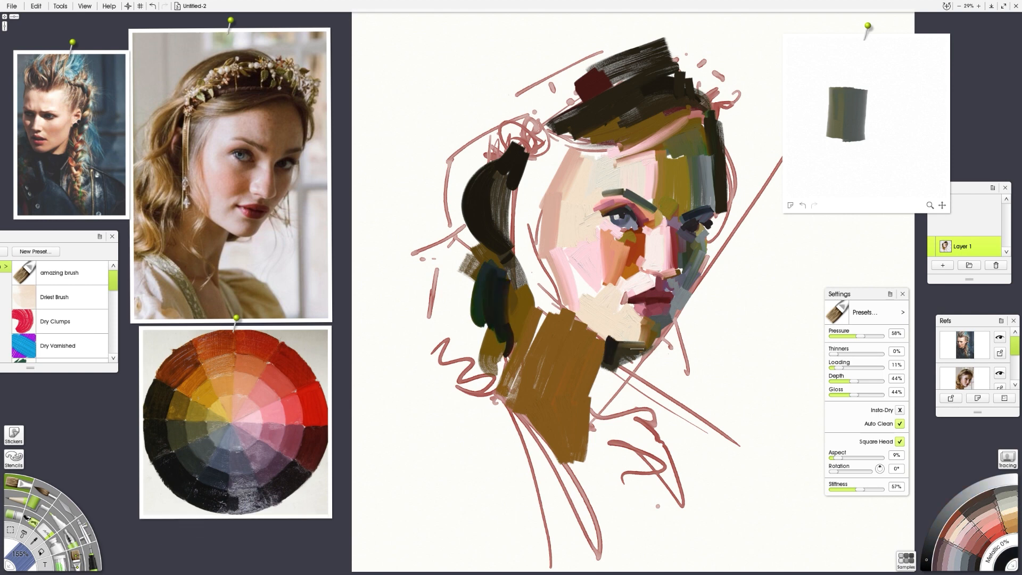
Step: Extend the crown of the hair toward the back with dark strokes and long curved brown-ochre strokes
{"action": "left_click_drag", "start_coordinate": [586, 83], "coordinate": [544, 105]}
{"action": "left_click_drag", "start_coordinate": [624, 52], "coordinate": [559, 79]}
{"action": "left_click", "coordinate": [179, 411]}
{"action": "left_click_drag", "start_coordinate": [611, 60], "coordinate": [500, 115]}
{"action": "left_click_drag", "start_coordinate": [601, 81], "coordinate": [499, 119]}
{"action": "mouse_move", "coordinate": [589, 55]}
{"action": "left_mouse_down"}
{"action": "mouse_move", "coordinate": [520, 100]}
{"action": "mouse_move", "coordinate": [536, 75]}
{"action": "left_mouse_up"}
{"action": "left_click_drag", "start_coordinate": [596, 56], "coordinate": [502, 104]}
{"action": "left_click_drag", "start_coordinate": [619, 36], "coordinate": [517, 90]}
Step: Add pale cream and off-white highlights to the back edge of the crown and along the hairline band
{"action": "left_click", "coordinate": [240, 390]}
{"action": "left_click_drag", "start_coordinate": [563, 65], "coordinate": [499, 121]}
{"action": "left_click", "coordinate": [248, 414]}
{"action": "left_click_drag", "start_coordinate": [534, 97], "coordinate": [516, 115]}
{"action": "left_click", "coordinate": [318, 342]}
{"action": "mouse_move", "coordinate": [554, 176]}
{"action": "left_mouse_down"}
{"action": "mouse_move", "coordinate": [585, 152]}
{"action": "mouse_move", "coordinate": [536, 189]}
{"action": "left_mouse_up"}
{"action": "left_click_drag", "start_coordinate": [530, 92], "coordinate": [477, 136]}
{"action": "left_click_drag", "start_coordinate": [533, 88], "coordinate": [475, 133]}
{"action": "mouse_move", "coordinate": [524, 112]}
{"action": "left_mouse_down"}
{"action": "mouse_move", "coordinate": [490, 133]}
{"action": "mouse_move", "coordinate": [606, 161]}
{"action": "left_mouse_up"}
{"action": "mouse_move", "coordinate": [540, 142]}
{"action": "left_mouse_down"}
{"action": "mouse_move", "coordinate": [636, 150]}
{"action": "mouse_move", "coordinate": [612, 140]}
{"action": "left_mouse_up"}
Step: Block in the side hair and loose lower curls with golden ochre and light yellow-green strokes
{"action": "left_click", "coordinate": [202, 408], "text": "alt"}
{"action": "mouse_move", "coordinate": [495, 162]}
{"action": "left_mouse_down"}
{"action": "mouse_move", "coordinate": [442, 190]}
{"action": "mouse_move", "coordinate": [441, 239]}
{"action": "left_mouse_up"}
{"action": "mouse_move", "coordinate": [433, 180]}
{"action": "left_mouse_down"}
{"action": "mouse_move", "coordinate": [432, 245]}
{"action": "mouse_move", "coordinate": [462, 258]}
{"action": "mouse_move", "coordinate": [412, 282]}
{"action": "mouse_move", "coordinate": [398, 320]}
{"action": "mouse_move", "coordinate": [411, 348]}
{"action": "left_mouse_up"}
{"action": "left_click", "coordinate": [228, 395], "text": "alt"}
{"action": "left_click", "coordinate": [219, 424], "text": "alt"}
{"action": "left_click_drag", "start_coordinate": [426, 290], "coordinate": [442, 362]}
{"action": "left_click_drag", "start_coordinate": [440, 278], "coordinate": [446, 321]}
Step: Paint long diagonal olive and blue-grey strokes down from the base of the neck for the dress neckline
{"action": "left_click", "coordinate": [231, 450], "text": "alt"}
{"action": "left_click", "coordinate": [217, 416], "text": "alt"}
{"action": "mouse_move", "coordinate": [498, 423]}
{"action": "left_mouse_down"}
{"action": "mouse_move", "coordinate": [576, 548]}
{"action": "mouse_move", "coordinate": [545, 537]}
{"action": "mouse_move", "coordinate": [551, 559]}
{"action": "mouse_move", "coordinate": [589, 565]}
{"action": "left_mouse_up"}
{"action": "left_click", "coordinate": [223, 450], "text": "alt"}
Step: Block in the background beside the far side of the face with broad light grey strokes
{"action": "left_click", "coordinate": [305, 351], "text": "alt"}
{"action": "left_click_drag", "start_coordinate": [713, 118], "coordinate": [709, 213]}
{"action": "mouse_move", "coordinate": [753, 84]}
{"action": "left_mouse_down"}
{"action": "mouse_move", "coordinate": [730, 205]}
{"action": "mouse_move", "coordinate": [694, 250]}
{"action": "left_mouse_up"}
{"action": "left_click_drag", "start_coordinate": [751, 198], "coordinate": [702, 310]}
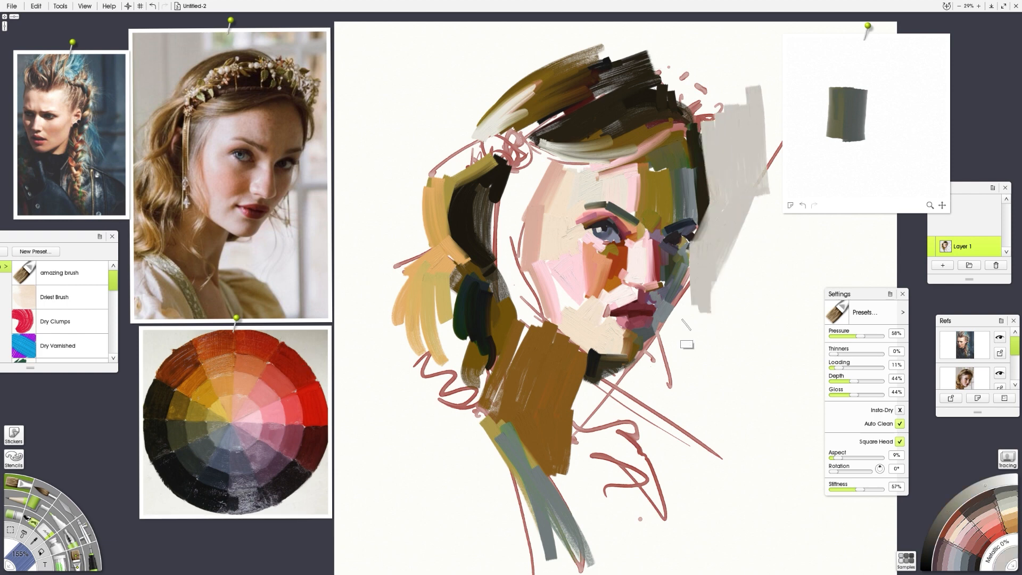
Step: Set the brush's loading to 6% and its stiffness to 81%
{"action": "left_click_drag", "start_coordinate": [837, 367], "coordinate": [832, 367]}
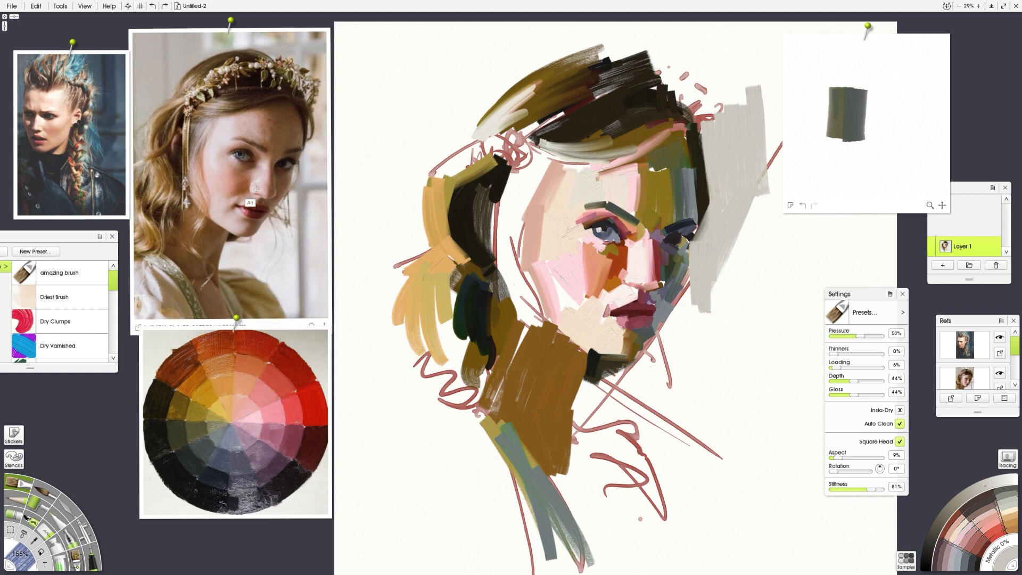
Step: Block in the background under the jaw and beside the neck with light grey strokes sampled from the existing backdrop
{"action": "left_click", "coordinate": [719, 154], "text": "alt"}
{"action": "mouse_move", "coordinate": [588, 377]}
{"action": "left_mouse_down"}
{"action": "mouse_move", "coordinate": [569, 427]}
{"action": "mouse_move", "coordinate": [578, 458]}
{"action": "mouse_move", "coordinate": [585, 422]}
{"action": "mouse_move", "coordinate": [696, 337]}
{"action": "left_mouse_up"}
{"action": "mouse_move", "coordinate": [605, 385]}
{"action": "left_mouse_down"}
{"action": "mouse_move", "coordinate": [673, 359]}
{"action": "mouse_move", "coordinate": [583, 448]}
{"action": "left_mouse_up"}
{"action": "left_click_drag", "start_coordinate": [576, 380], "coordinate": [555, 470]}
{"action": "left_click_drag", "start_coordinate": [571, 427], "coordinate": [567, 473]}
Step: Fill the lower side hair behind the neck with long dark olive-brown vertical strokes
{"action": "left_click", "coordinate": [464, 282], "text": "alt"}
{"action": "left_click_drag", "start_coordinate": [459, 285], "coordinate": [446, 384]}
{"action": "left_click_drag", "start_coordinate": [488, 360], "coordinate": [539, 361]}
{"action": "left_click_drag", "start_coordinate": [469, 283], "coordinate": [466, 409]}
{"action": "left_click_drag", "start_coordinate": [480, 344], "coordinate": [485, 388]}
Step: Fill the outer curls of the side hair with golden ochre strokes sampled from the hair
{"action": "left_click", "coordinate": [438, 260], "text": "alt"}
{"action": "left_click_drag", "start_coordinate": [429, 284], "coordinate": [427, 387]}
{"action": "left_click", "coordinate": [551, 234], "text": "alt"}
{"action": "left_click_drag", "start_coordinate": [452, 260], "coordinate": [430, 314]}
{"action": "left_click", "coordinate": [426, 331], "text": "alt"}
Step: Layer dark green and near-black strokes over the crown and along the front hairline
{"action": "left_click", "coordinate": [691, 134], "text": "alt"}
{"action": "left_click_drag", "start_coordinate": [696, 155], "coordinate": [628, 153]}
{"action": "mouse_move", "coordinate": [683, 123]}
{"action": "left_mouse_down"}
{"action": "mouse_move", "coordinate": [629, 153]}
{"action": "mouse_move", "coordinate": [556, 161]}
{"action": "left_mouse_up"}
{"action": "left_click_drag", "start_coordinate": [661, 141], "coordinate": [587, 158]}
{"action": "left_click", "coordinate": [194, 372], "text": "alt"}
{"action": "key", "text": "ctrl+z"}
{"action": "left_click", "coordinate": [178, 456], "text": "alt"}
{"action": "left_click_drag", "start_coordinate": [666, 123], "coordinate": [610, 140]}
{"action": "left_click_drag", "start_coordinate": [664, 92], "coordinate": [550, 64]}
{"action": "left_click_drag", "start_coordinate": [645, 87], "coordinate": [566, 103]}
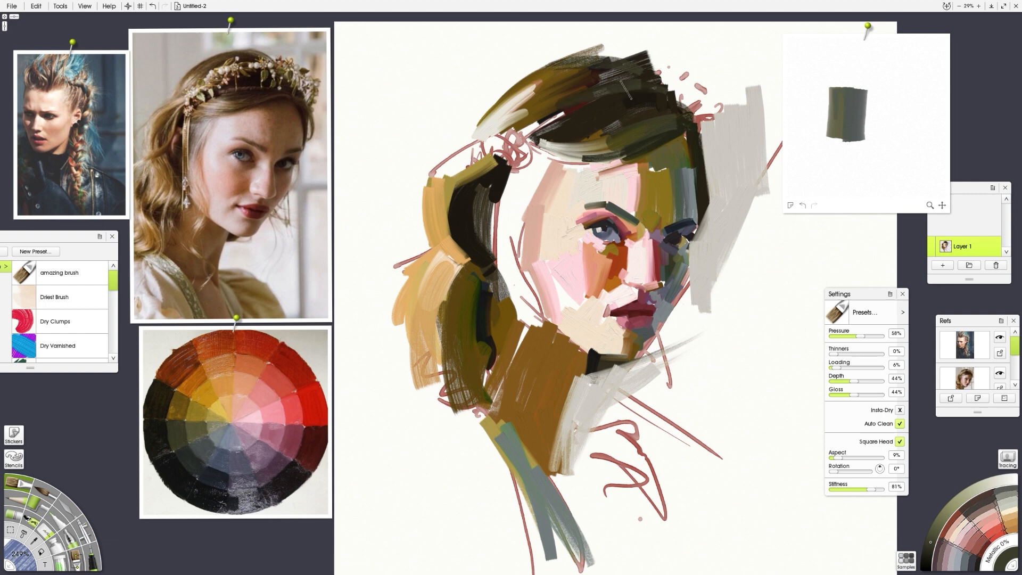
Step: Paint pink and lilac strokes along the upper forehead and near side of the face, extending a long pink stroke down the neck
{"action": "left_click", "coordinate": [245, 410], "text": "alt"}
{"action": "left_click_drag", "start_coordinate": [565, 164], "coordinate": [649, 152]}
{"action": "left_click", "coordinate": [253, 437], "text": "alt"}
{"action": "mouse_move", "coordinate": [544, 163]}
{"action": "left_mouse_down"}
{"action": "mouse_move", "coordinate": [515, 250]}
{"action": "mouse_move", "coordinate": [491, 219]}
{"action": "left_mouse_up"}
{"action": "left_click", "coordinate": [248, 430], "text": "alt"}
{"action": "left_click_drag", "start_coordinate": [509, 178], "coordinate": [506, 272]}
{"action": "left_click_drag", "start_coordinate": [501, 177], "coordinate": [501, 254]}
{"action": "left_click_drag", "start_coordinate": [549, 156], "coordinate": [520, 180]}
{"action": "left_click_drag", "start_coordinate": [516, 213], "coordinate": [521, 450]}
{"action": "left_click", "coordinate": [255, 394], "text": "alt"}
{"action": "left_click_drag", "start_coordinate": [516, 178], "coordinate": [521, 318]}
Step: Rework the dark hair beside the near cheek with vertical charcoal-grey strokes
{"action": "left_click", "coordinate": [195, 466], "text": "alt"}
{"action": "left_click_drag", "start_coordinate": [500, 173], "coordinate": [501, 273]}
{"action": "left_click_drag", "start_coordinate": [502, 172], "coordinate": [503, 282]}
{"action": "left_click_drag", "start_coordinate": [486, 184], "coordinate": [485, 225]}
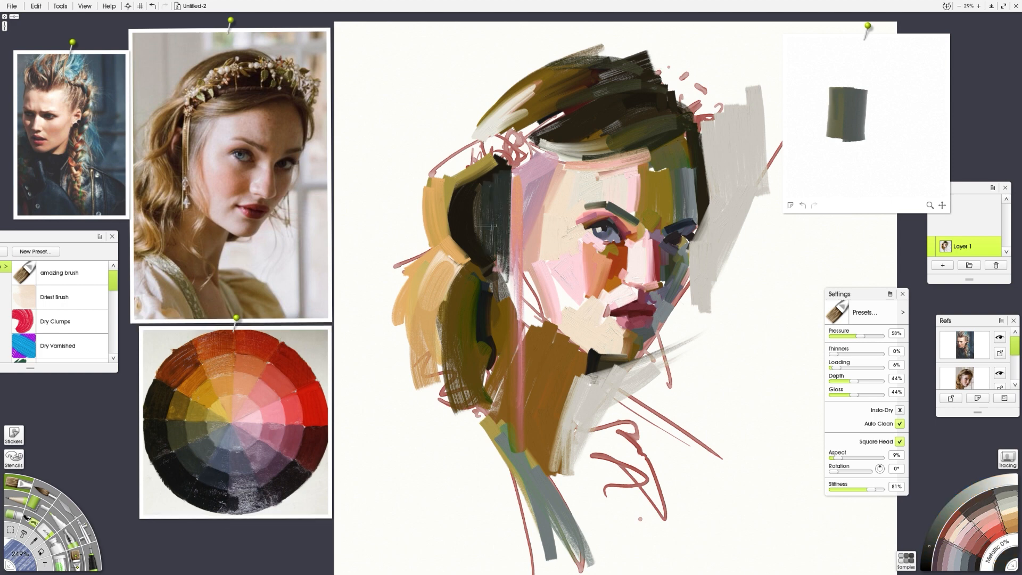
Step: Stroke dark grey-green along the front hairline and curve a loose strand around the far temple
{"action": "mouse_move", "coordinate": [533, 154]}
{"action": "left_mouse_down"}
{"action": "mouse_move", "coordinate": [523, 173]}
{"action": "mouse_move", "coordinate": [569, 160]}
{"action": "left_mouse_up"}
{"action": "left_click_drag", "start_coordinate": [673, 153], "coordinate": [564, 163]}
{"action": "left_click_drag", "start_coordinate": [702, 133], "coordinate": [713, 212]}
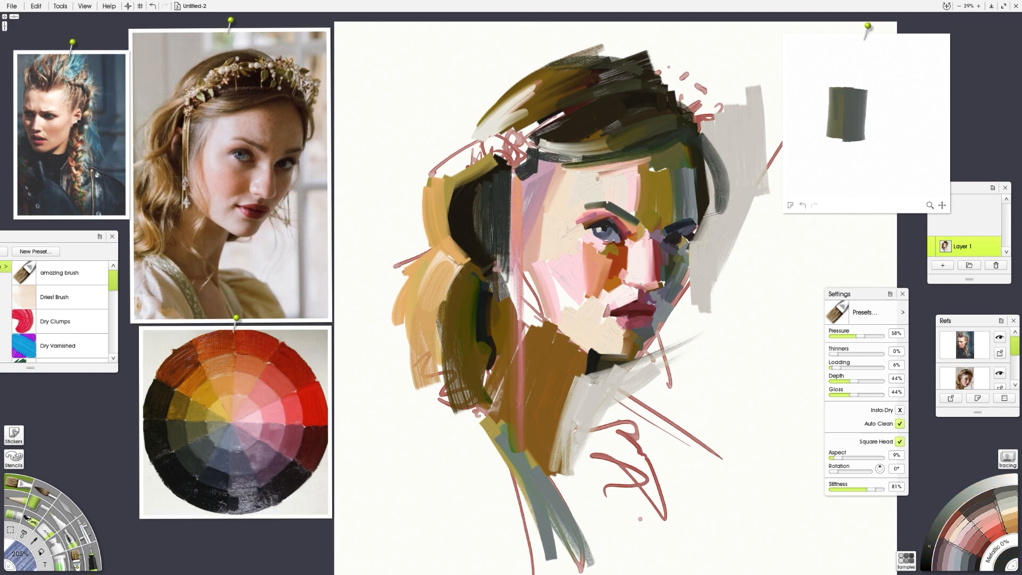
{"action": "left_click", "coordinate": [715, 214], "text": "alt"}
Step: Model the far eye and its upper lid with dark blue-grey and violet strokes, using a brush reduced to 71%
{"action": "left_click", "coordinate": [675, 243], "text": "alt"}
{"action": "key", "text": "plus"}
{"action": "left_click_drag", "start_coordinate": [723, 261], "coordinate": [555, 305]}
{"action": "key", "text": "bracketleft"}
{"action": "key", "text": "bracketleft"}
{"action": "key", "text": "bracketleft"}
{"action": "key", "text": "bracketleft"}
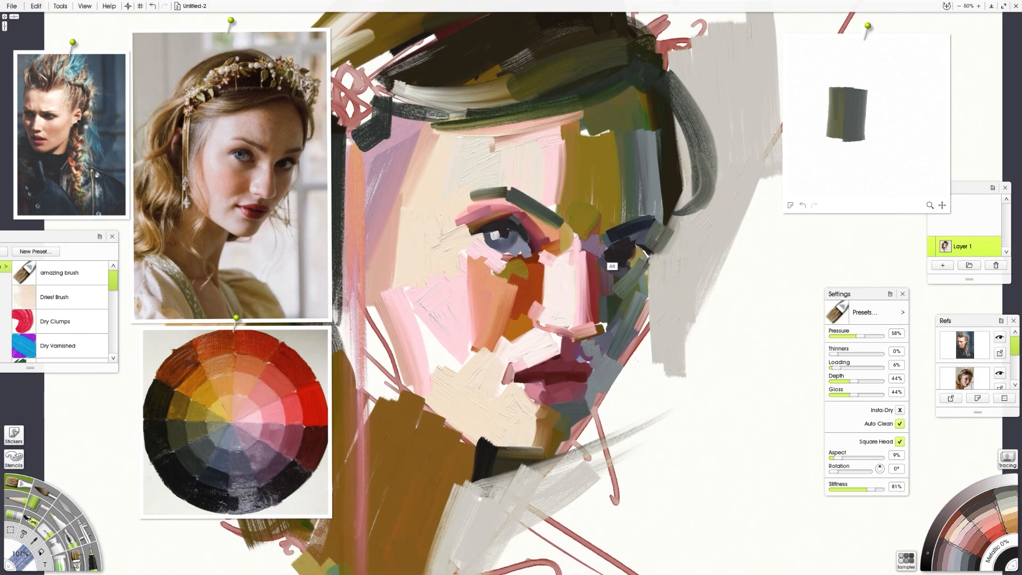
{"action": "left_click_drag", "start_coordinate": [650, 249], "coordinate": [637, 262]}
{"action": "left_click", "coordinate": [228, 457], "text": "alt"}
{"action": "left_click_drag", "start_coordinate": [631, 282], "coordinate": [630, 263], "text": "shift"}
{"action": "left_click", "coordinate": [228, 471], "text": "alt"}
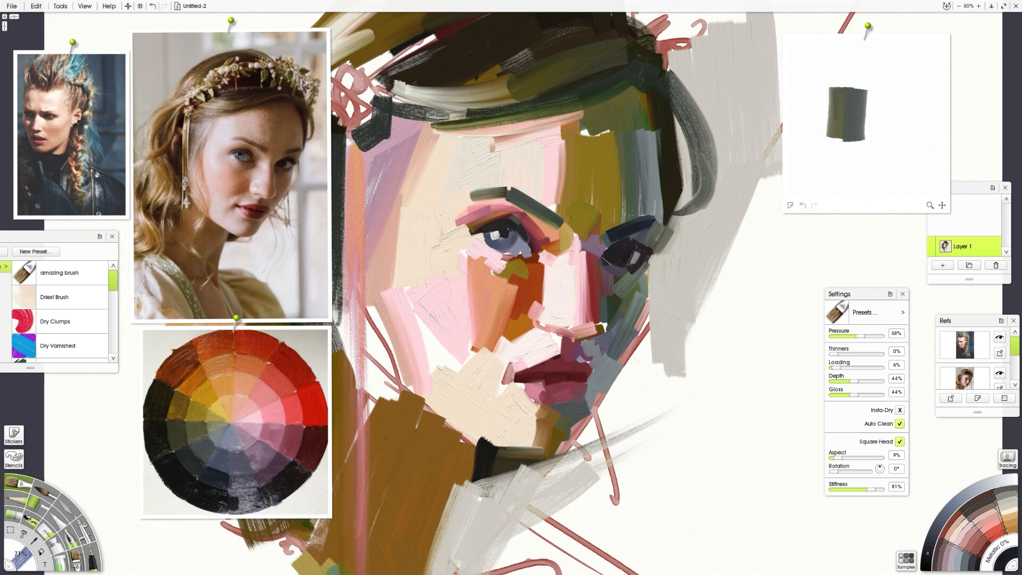
{"action": "left_click", "coordinate": [231, 445], "text": "alt"}
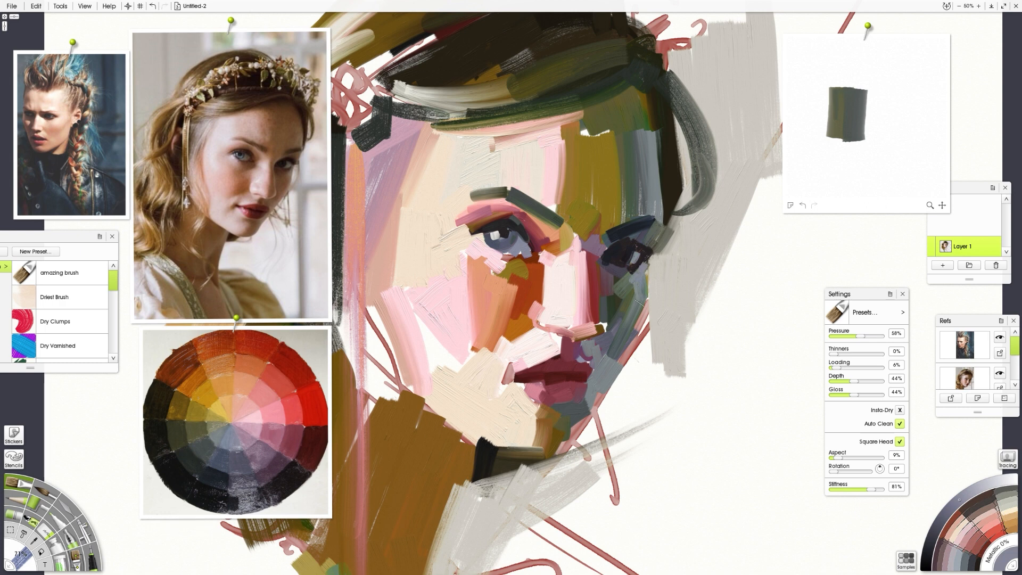
{"action": "left_click", "coordinate": [292, 479], "text": "alt"}
{"action": "mouse_move", "coordinate": [654, 240]}
{"action": "left_mouse_down"}
{"action": "mouse_move", "coordinate": [643, 242]}
{"action": "mouse_move", "coordinate": [653, 214]}
{"action": "mouse_move", "coordinate": [660, 252]}
{"action": "left_mouse_up"}
Step: Refine the far eye socket and brow with sampled darks and violet-greys, using a 62% brush
{"action": "left_click", "coordinate": [642, 253], "text": "alt"}
{"action": "left_click", "coordinate": [637, 233], "text": "alt"}
{"action": "left_click", "coordinate": [648, 219], "text": "alt"}
{"action": "left_click", "coordinate": [645, 219], "text": "alt"}
{"action": "left_click", "coordinate": [676, 232], "text": "alt"}
{"action": "left_click", "coordinate": [643, 249], "text": "alt"}
{"action": "left_click", "coordinate": [642, 257], "text": "alt"}
{"action": "left_click", "coordinate": [653, 221], "text": "alt"}
{"action": "left_click", "coordinate": [631, 268], "text": "alt"}
{"action": "key", "text": "["}
{"action": "mouse_move", "coordinate": [631, 236]}
{"action": "left_mouse_down"}
{"action": "mouse_move", "coordinate": [598, 264]}
{"action": "mouse_move", "coordinate": [610, 330]}
{"action": "mouse_move", "coordinate": [592, 350]}
{"action": "left_mouse_up"}
Step: Paint the shadowed far cheek and lower lid beneath the far eye with sampled grey-green and violet tones
{"action": "left_click", "coordinate": [617, 307], "text": "alt"}
{"action": "left_click", "coordinate": [616, 297], "text": "alt"}
{"action": "left_click", "coordinate": [616, 286], "text": "alt"}
{"action": "left_click", "coordinate": [620, 295], "text": "alt"}
{"action": "left_click_drag", "start_coordinate": [638, 282], "coordinate": [631, 306]}
{"action": "left_click", "coordinate": [630, 305], "text": "alt"}
{"action": "left_click", "coordinate": [613, 270], "text": "alt"}
{"action": "left_click", "coordinate": [623, 263], "text": "alt"}
{"action": "left_click", "coordinate": [612, 268], "text": "alt"}
{"action": "left_click_drag", "start_coordinate": [606, 263], "coordinate": [635, 265]}
{"action": "left_click", "coordinate": [654, 262], "text": "alt"}
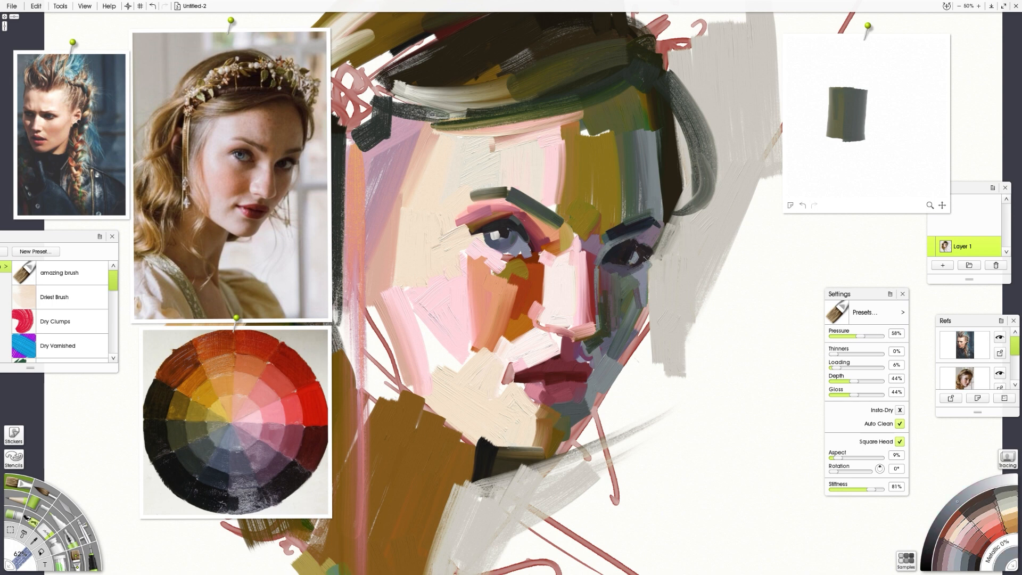
Step: Define the far cheek and jaw edge with muted violet and blue-grey strokes
{"action": "left_click", "coordinate": [623, 258], "text": "alt"}
{"action": "left_click", "coordinate": [648, 282], "text": "alt"}
{"action": "mouse_move", "coordinate": [646, 268]}
{"action": "left_mouse_down"}
{"action": "mouse_move", "coordinate": [646, 309]}
{"action": "mouse_move", "coordinate": [620, 327]}
{"action": "mouse_move", "coordinate": [620, 358]}
{"action": "mouse_move", "coordinate": [648, 310]}
{"action": "left_mouse_up"}
{"action": "left_click", "coordinate": [255, 427], "text": "alt"}
{"action": "left_click_drag", "start_coordinate": [599, 392], "coordinate": [647, 271]}
{"action": "left_click", "coordinate": [657, 289], "text": "alt"}
{"action": "left_click", "coordinate": [652, 235], "text": "alt"}
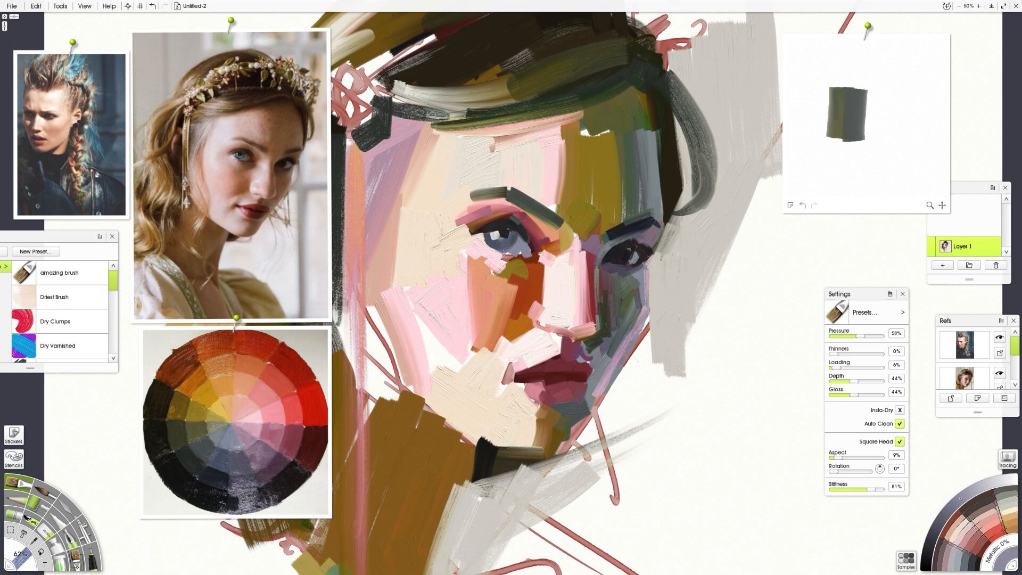
Step: Repaint the near eye's iris with a dark upper edge and lighter blue-grey tones below
{"action": "left_click", "coordinate": [250, 443], "text": "alt"}
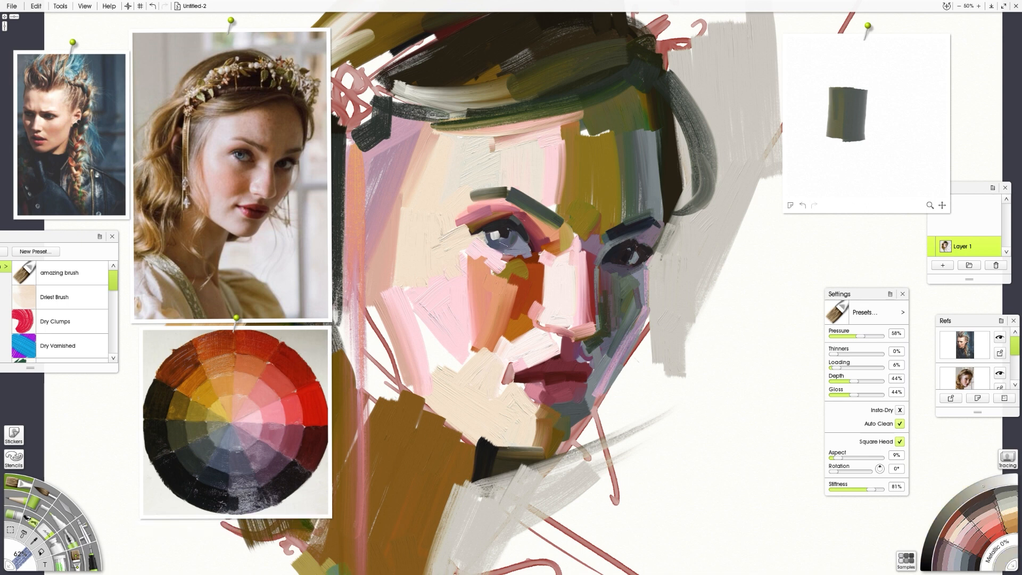
{"action": "left_click", "coordinate": [507, 231], "text": "alt"}
{"action": "left_click_drag", "start_coordinate": [494, 233], "coordinate": [511, 237]}
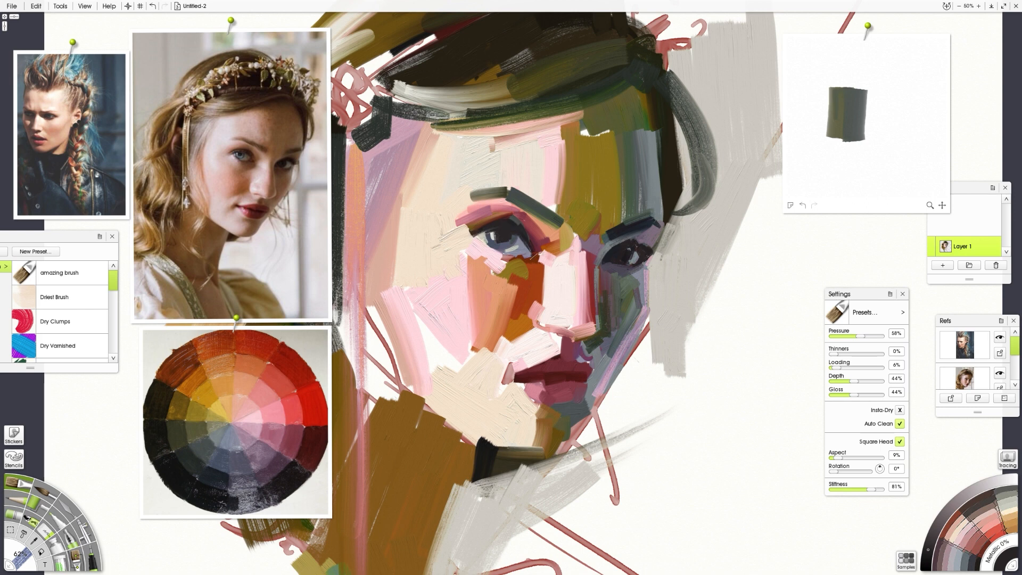
{"action": "left_click", "coordinate": [291, 453], "text": "alt"}
{"action": "mouse_move", "coordinate": [524, 254]}
{"action": "left_mouse_down"}
{"action": "mouse_move", "coordinate": [501, 255]}
{"action": "mouse_move", "coordinate": [511, 248]}
{"action": "left_mouse_up"}
{"action": "left_click", "coordinate": [304, 451], "text": "alt"}
{"action": "key", "text": "ctrl+z"}
{"action": "left_click", "coordinate": [222, 451], "text": "alt"}
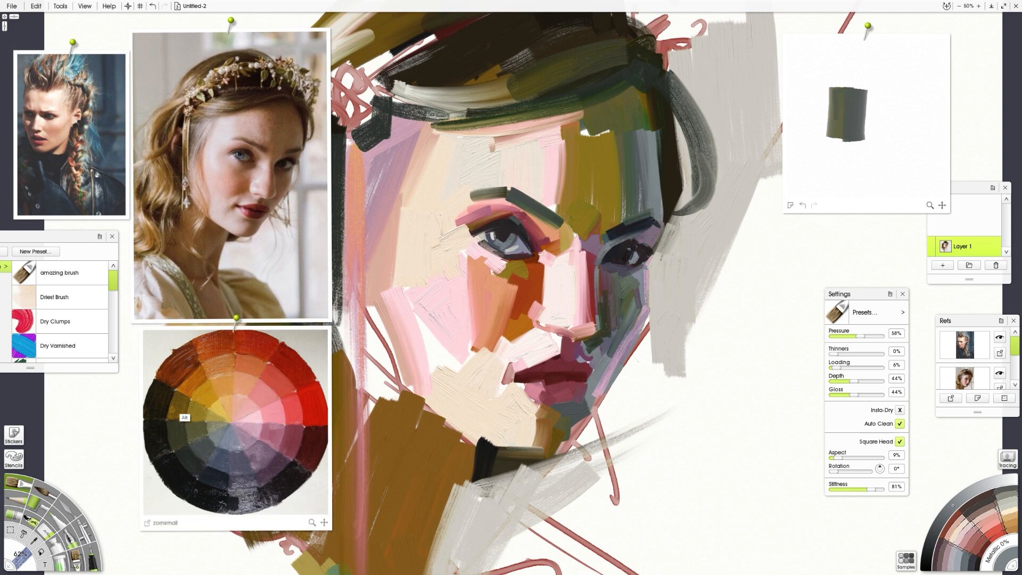
Step: Shape the near eye's upper lid and crease with ochre, reddish and dark brown strokes
{"action": "left_click", "coordinate": [187, 413], "text": "alt"}
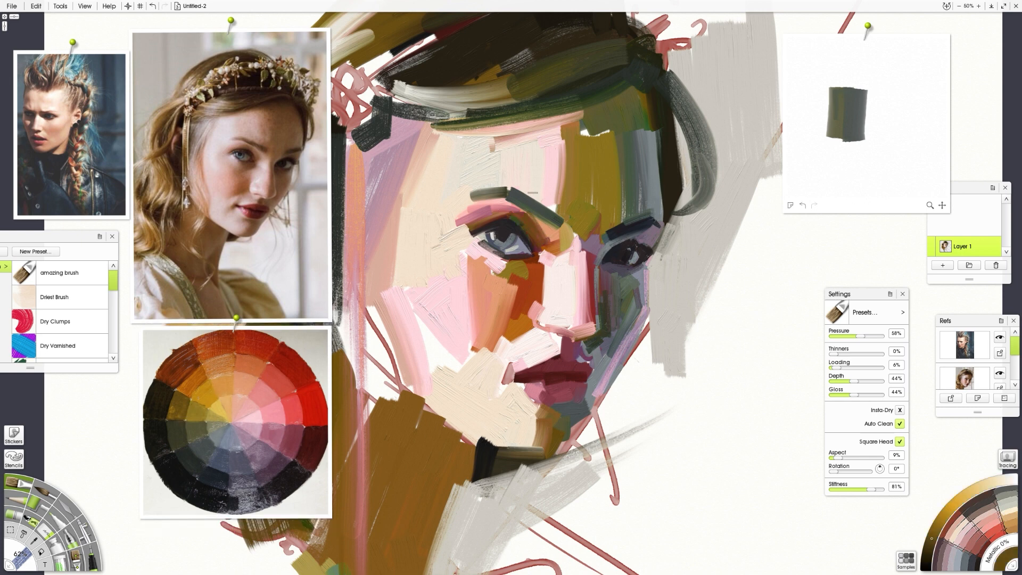
{"action": "left_click_drag", "start_coordinate": [500, 212], "coordinate": [459, 230]}
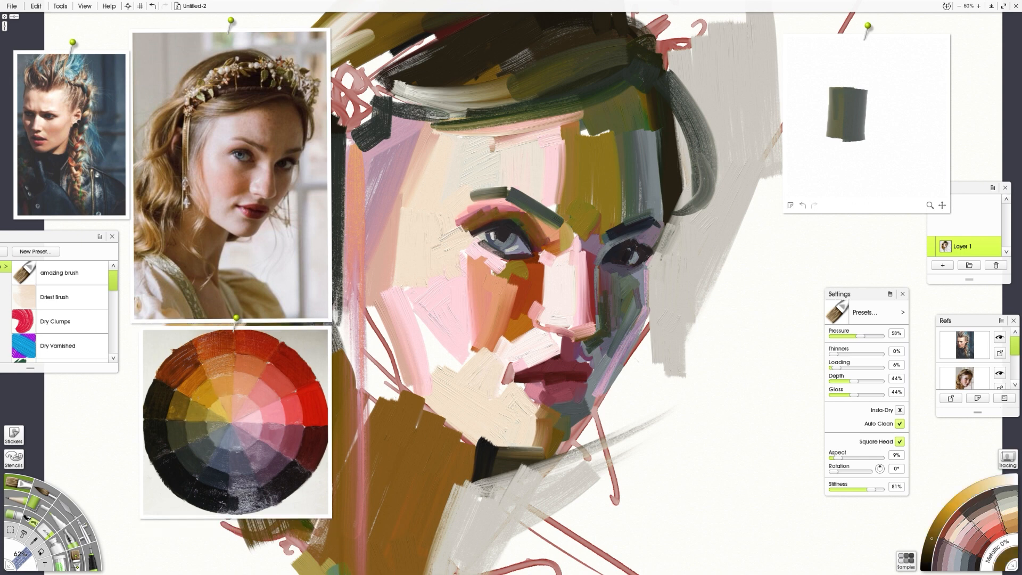
{"action": "left_click", "coordinate": [437, 279], "text": "alt"}
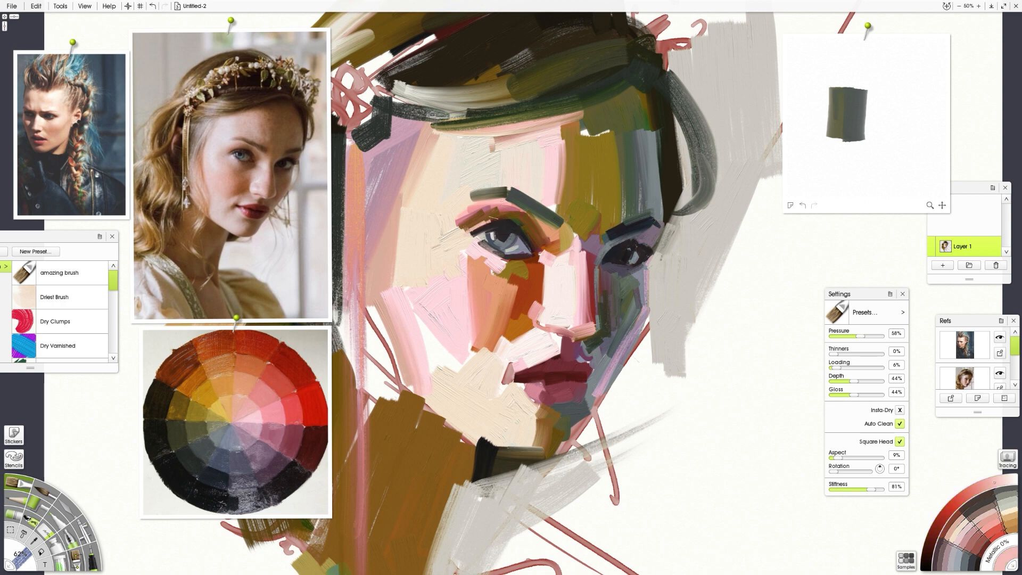
{"action": "left_click", "coordinate": [514, 226], "text": "alt"}
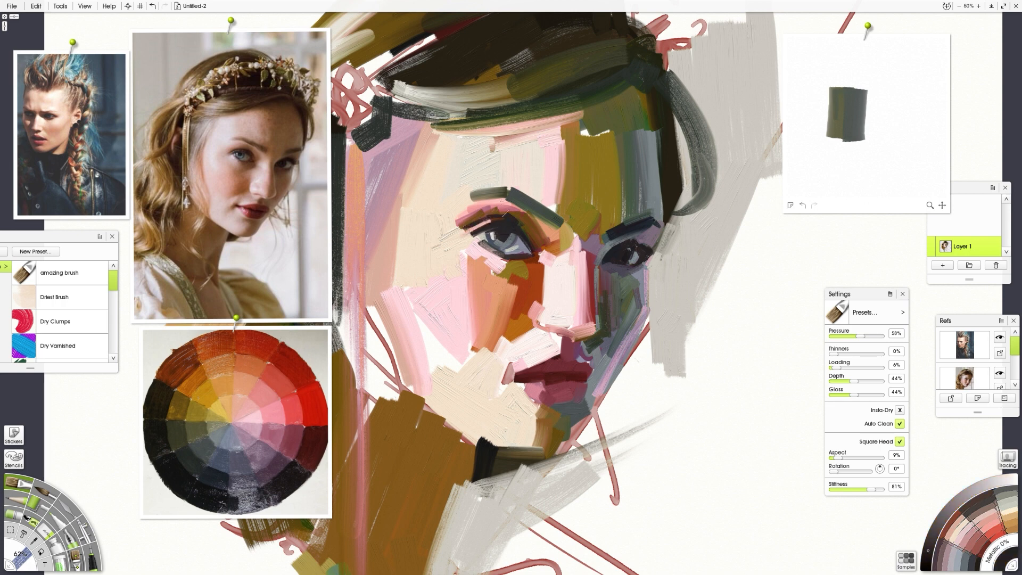
{"action": "left_click", "coordinate": [523, 221], "text": "alt"}
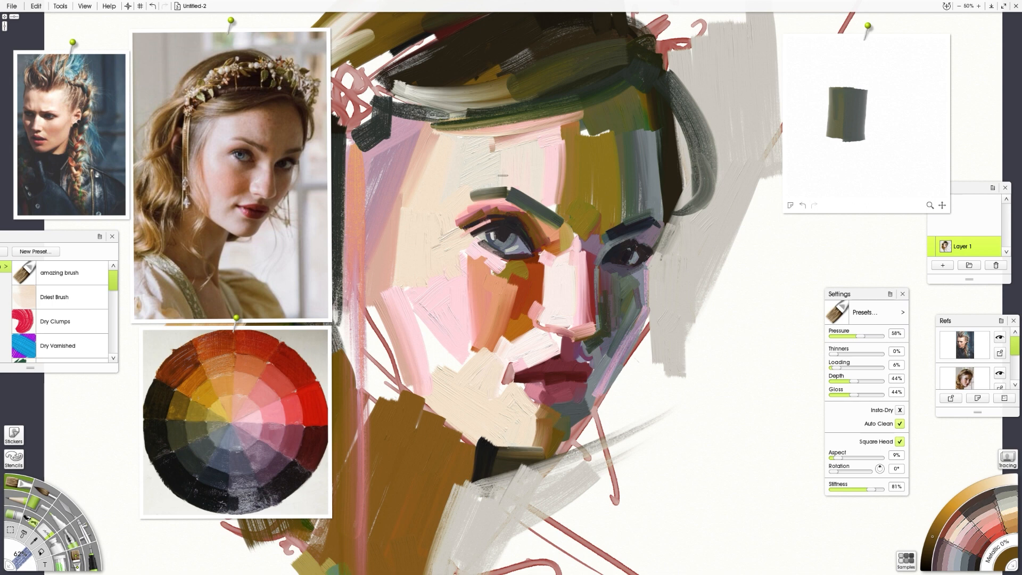
{"action": "left_click", "coordinate": [462, 222], "text": "alt"}
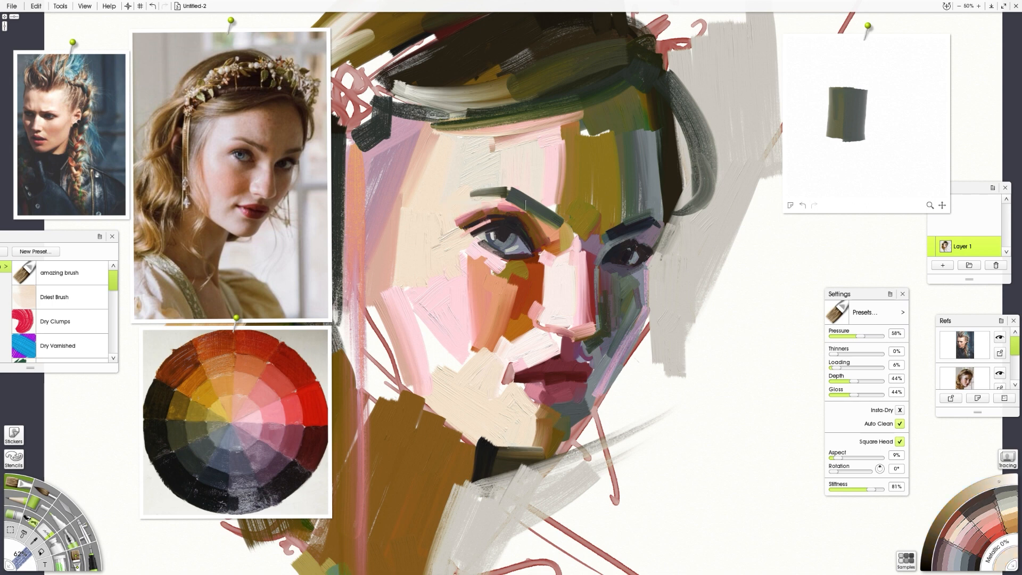
Step: Model the area below the near eye and beside the nose with brown and orange strokes
{"action": "left_click", "coordinate": [547, 246], "text": "alt"}
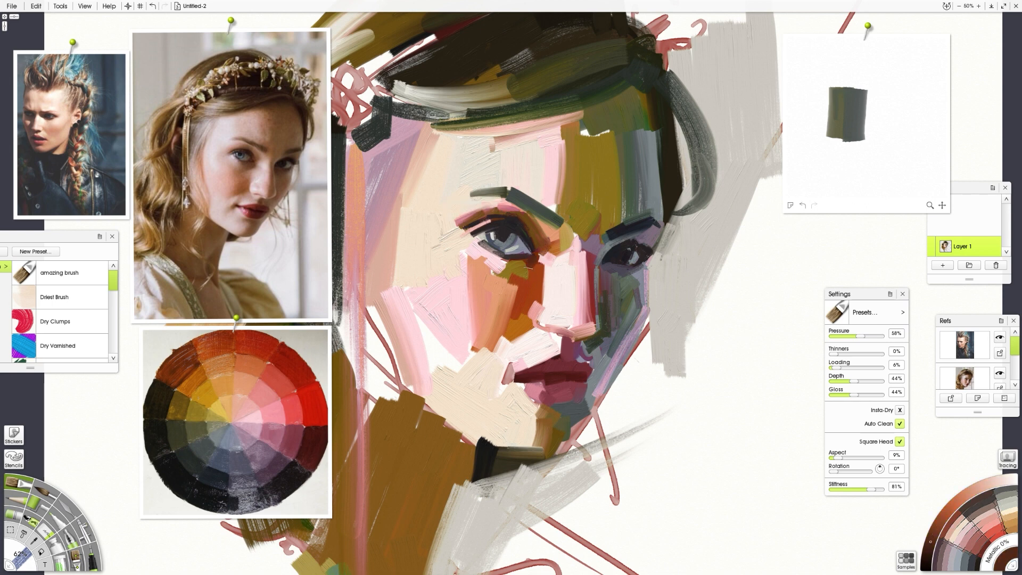
{"action": "mouse_move", "coordinate": [515, 263]}
{"action": "left_mouse_down"}
{"action": "mouse_move", "coordinate": [539, 298]}
{"action": "mouse_move", "coordinate": [488, 347]}
{"action": "left_mouse_up"}
{"action": "left_click", "coordinate": [494, 309], "text": "alt"}
{"action": "left_click", "coordinate": [554, 261], "text": "alt"}
{"action": "left_click", "coordinate": [538, 289], "text": "alt"}
{"action": "left_click", "coordinate": [519, 278], "text": "alt"}
{"action": "left_click", "coordinate": [509, 295], "text": "alt"}
{"action": "mouse_move", "coordinate": [522, 314]}
{"action": "left_mouse_down"}
{"action": "mouse_move", "coordinate": [488, 345]}
{"action": "mouse_move", "coordinate": [512, 322]}
{"action": "left_mouse_up"}
{"action": "left_click", "coordinate": [539, 302], "text": "alt"}
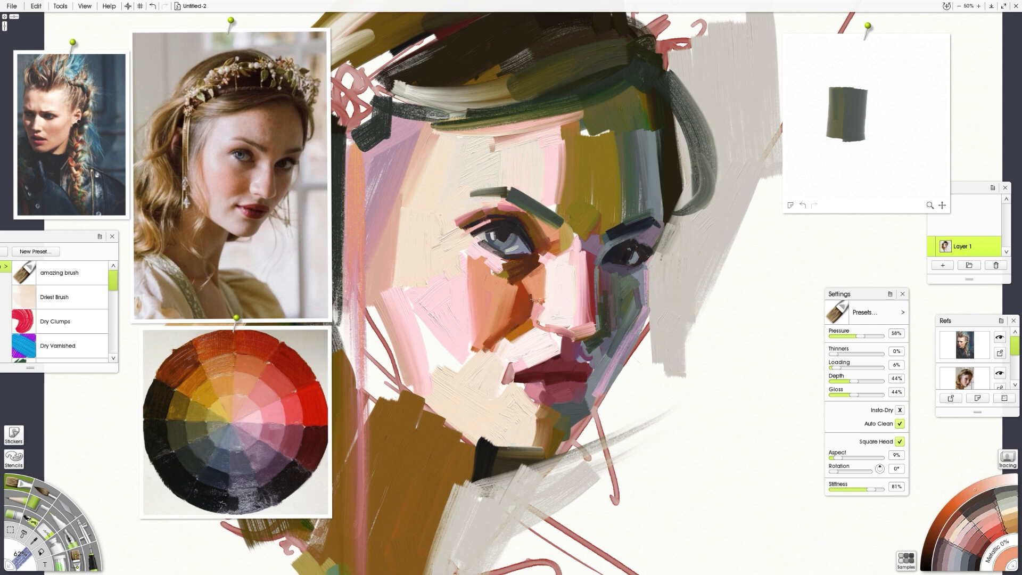
Step: Add light pink strokes to the nose bridge and the center of the forehead
{"action": "left_click", "coordinate": [568, 295], "text": "alt"}
{"action": "left_click_drag", "start_coordinate": [555, 255], "coordinate": [570, 264]}
{"action": "mouse_move", "coordinate": [557, 139]}
{"action": "left_mouse_down"}
{"action": "mouse_move", "coordinate": [548, 192]}
{"action": "mouse_move", "coordinate": [544, 139]}
{"action": "mouse_move", "coordinate": [555, 208]}
{"action": "left_mouse_up"}
{"action": "left_click", "coordinate": [559, 188], "text": "alt"}
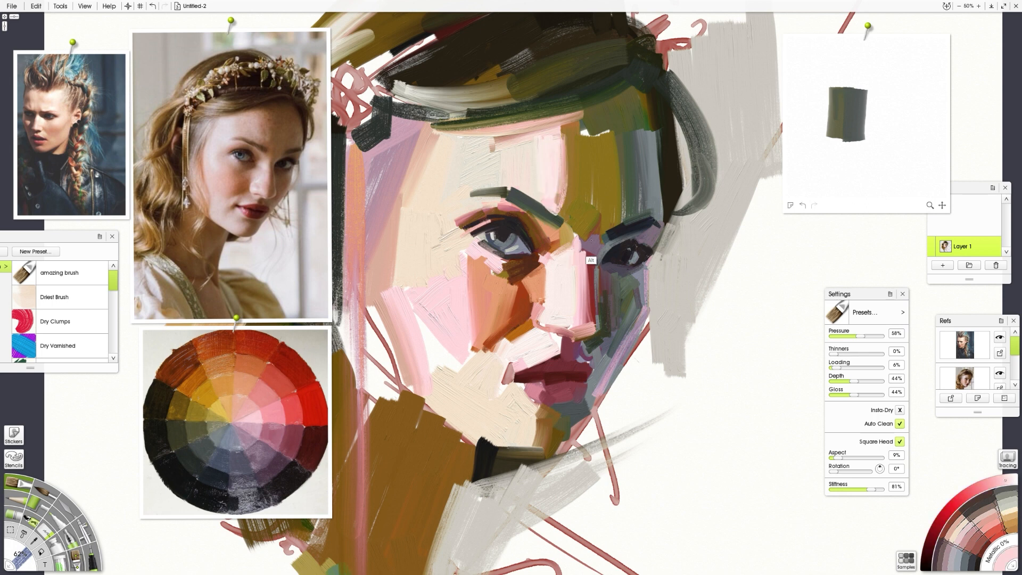
Step: Paint the shadow plane between the nose bridge and far eye with ochre and dark blue-grey strokes
{"action": "left_click", "coordinate": [597, 265], "text": "alt"}
{"action": "left_click_drag", "start_coordinate": [579, 239], "coordinate": [586, 264]}
{"action": "left_click", "coordinate": [201, 402], "text": "alt"}
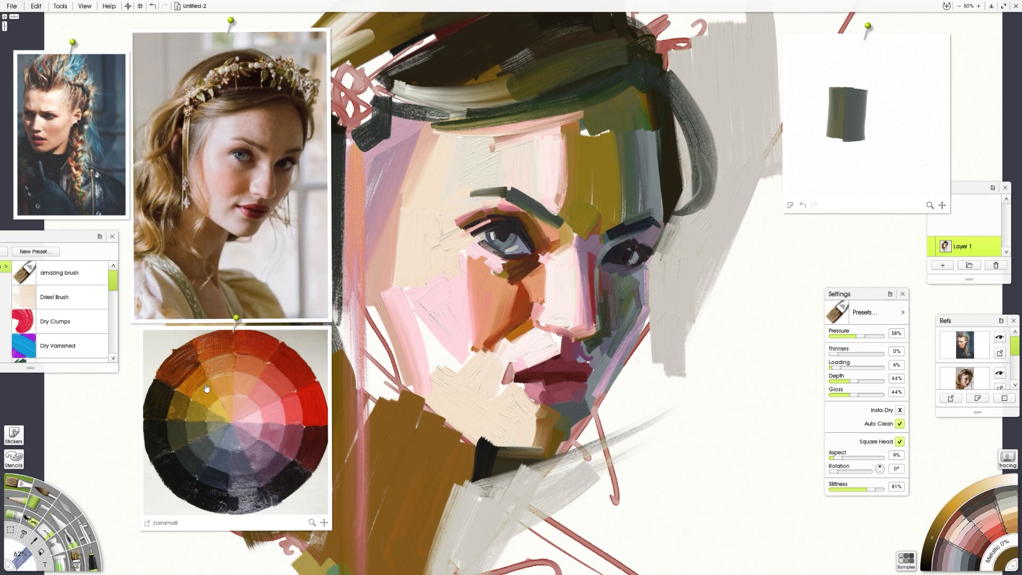
{"action": "mouse_move", "coordinate": [581, 252]}
{"action": "left_mouse_down"}
{"action": "mouse_move", "coordinate": [588, 310]}
{"action": "mouse_move", "coordinate": [582, 264]}
{"action": "mouse_move", "coordinate": [594, 245]}
{"action": "mouse_move", "coordinate": [582, 189]}
{"action": "mouse_move", "coordinate": [591, 251]}
{"action": "mouse_move", "coordinate": [604, 232]}
{"action": "left_mouse_up"}
{"action": "left_click", "coordinate": [613, 243], "text": "alt"}
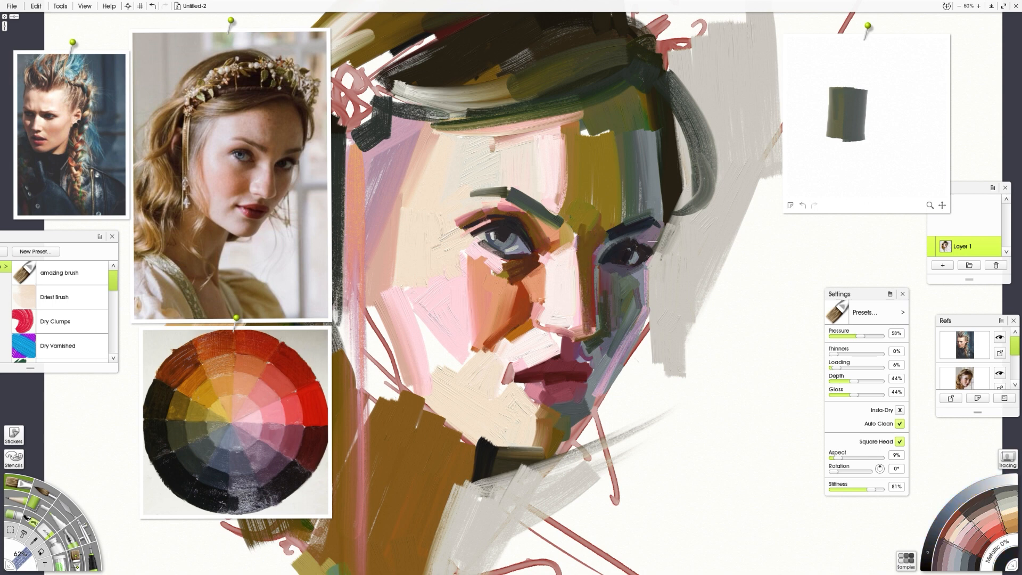
{"action": "left_click_drag", "start_coordinate": [615, 244], "coordinate": [589, 275]}
Step: Darken the far eyebrow and add fine eyelashes at the outer corners of both eyes
{"action": "left_click", "coordinate": [612, 236], "text": "alt"}
{"action": "mouse_move", "coordinate": [618, 226]}
{"action": "left_mouse_down"}
{"action": "mouse_move", "coordinate": [604, 240]}
{"action": "mouse_move", "coordinate": [651, 223]}
{"action": "left_mouse_up"}
{"action": "key", "text": "h"}
{"action": "key", "text": "h"}
{"action": "key", "text": "h"}
{"action": "key", "text": "h"}
Step: Enlarge the brush to 144% and sweep brown strokes from the nose bridge up the shadowed side of the forehead
{"action": "left_click", "coordinate": [592, 256], "text": "alt"}
{"action": "left_click_drag", "start_coordinate": [606, 266], "coordinate": [622, 266], "text": "shift"}
{"action": "mouse_move", "coordinate": [588, 237]}
{"action": "left_mouse_down"}
{"action": "mouse_move", "coordinate": [588, 129]}
{"action": "mouse_move", "coordinate": [614, 131]}
{"action": "left_mouse_up"}
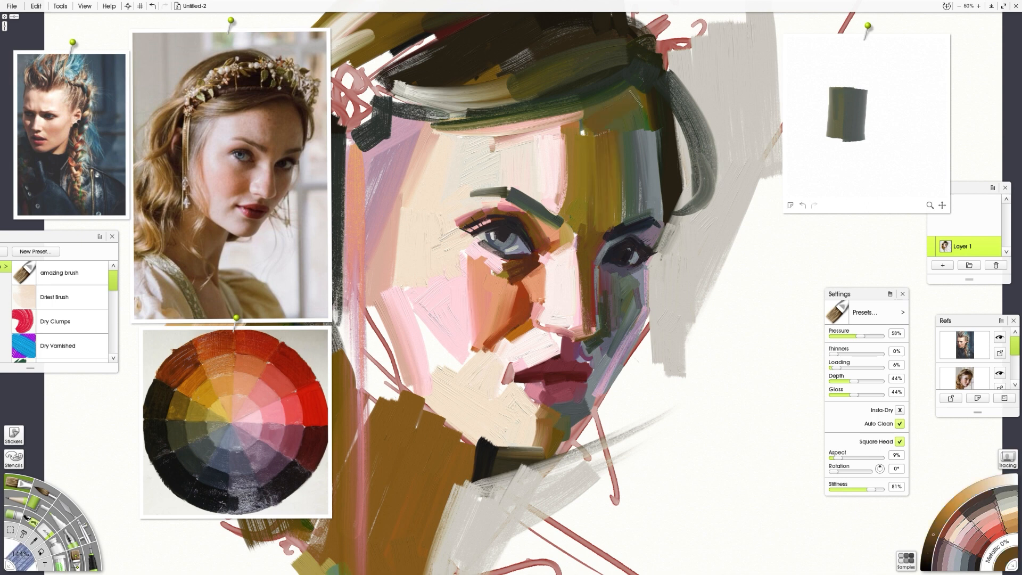
Step: Rework the far temple and its hair edge with sampled olive and dark strokes, reducing the brush to 112%
{"action": "left_click", "coordinate": [644, 121], "text": "alt"}
{"action": "left_click_drag", "start_coordinate": [640, 98], "coordinate": [648, 134]}
{"action": "left_click", "coordinate": [677, 286], "text": "alt"}
{"action": "left_click_drag", "start_coordinate": [683, 227], "coordinate": [676, 225], "text": "shift"}
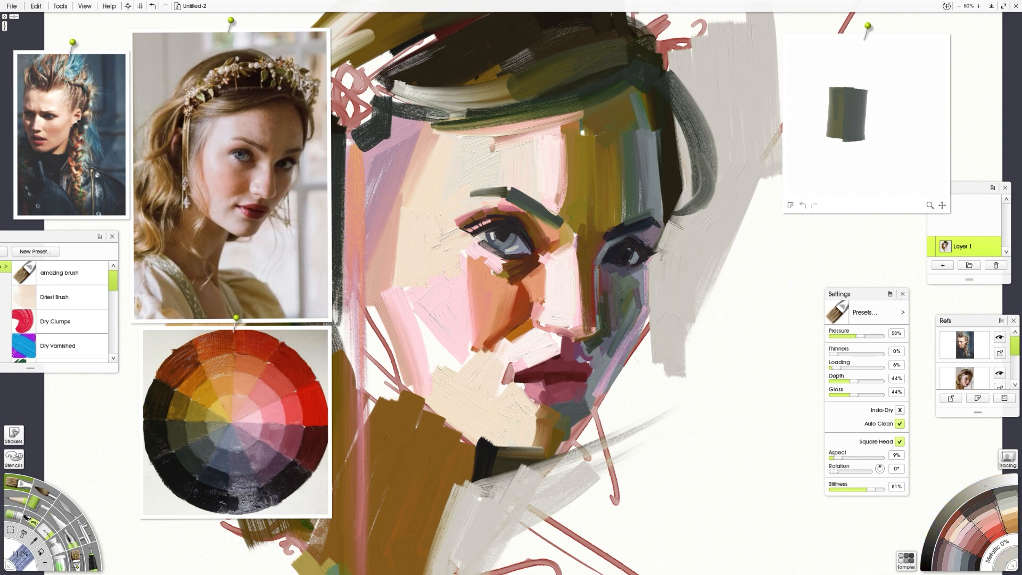
{"action": "left_click_drag", "start_coordinate": [687, 144], "coordinate": [683, 204]}
Step: Refine the outer contour of the far cheek with sampled violet-grey and light background strokes
{"action": "left_click", "coordinate": [643, 290], "text": "alt"}
{"action": "mouse_move", "coordinate": [646, 262]}
{"action": "left_mouse_down"}
{"action": "mouse_move", "coordinate": [670, 270]}
{"action": "mouse_move", "coordinate": [657, 263]}
{"action": "mouse_move", "coordinate": [667, 276]}
{"action": "mouse_move", "coordinate": [646, 305]}
{"action": "mouse_move", "coordinate": [665, 290]}
{"action": "mouse_move", "coordinate": [655, 349]}
{"action": "mouse_move", "coordinate": [647, 309]}
{"action": "mouse_move", "coordinate": [637, 332]}
{"action": "left_mouse_up"}
{"action": "left_click", "coordinate": [672, 259], "text": "alt"}
{"action": "left_click", "coordinate": [644, 309], "text": "alt"}
{"action": "left_click", "coordinate": [664, 289], "text": "alt"}
{"action": "left_click", "coordinate": [634, 329], "text": "alt"}
{"action": "left_click", "coordinate": [668, 298], "text": "alt"}
{"action": "left_click_drag", "start_coordinate": [661, 289], "coordinate": [665, 318]}
Step: Add blue-grey strokes beneath the near eye and touch up the near nostril with a 96% brush
{"action": "left_click", "coordinate": [610, 286], "text": "alt"}
{"action": "left_click_drag", "start_coordinate": [526, 255], "coordinate": [498, 266]}
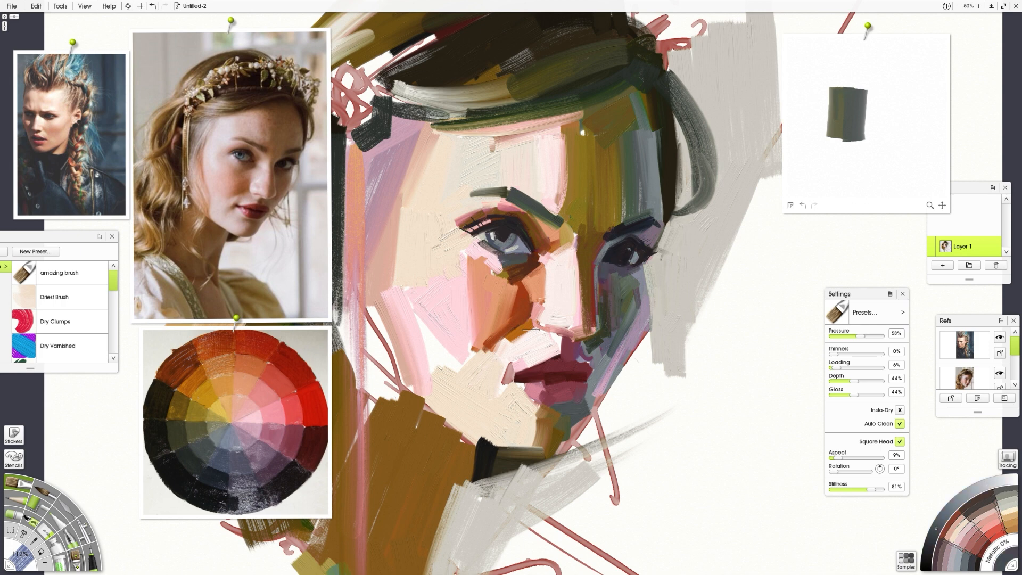
{"action": "key", "text": "bracketleft"}
{"action": "mouse_move", "coordinate": [526, 321]}
{"action": "left_mouse_down"}
{"action": "mouse_move", "coordinate": [510, 341]}
{"action": "mouse_move", "coordinate": [525, 331]}
{"action": "left_mouse_up"}
{"action": "left_click", "coordinate": [637, 294], "text": "alt"}
{"action": "key", "text": "ctrl+z"}
{"action": "left_click", "coordinate": [524, 341], "text": "alt"}
Step: Extend the grey background down beside the far jaw and add a vertical blue-grey accent stroke
{"action": "left_click", "coordinate": [659, 292], "text": "alt"}
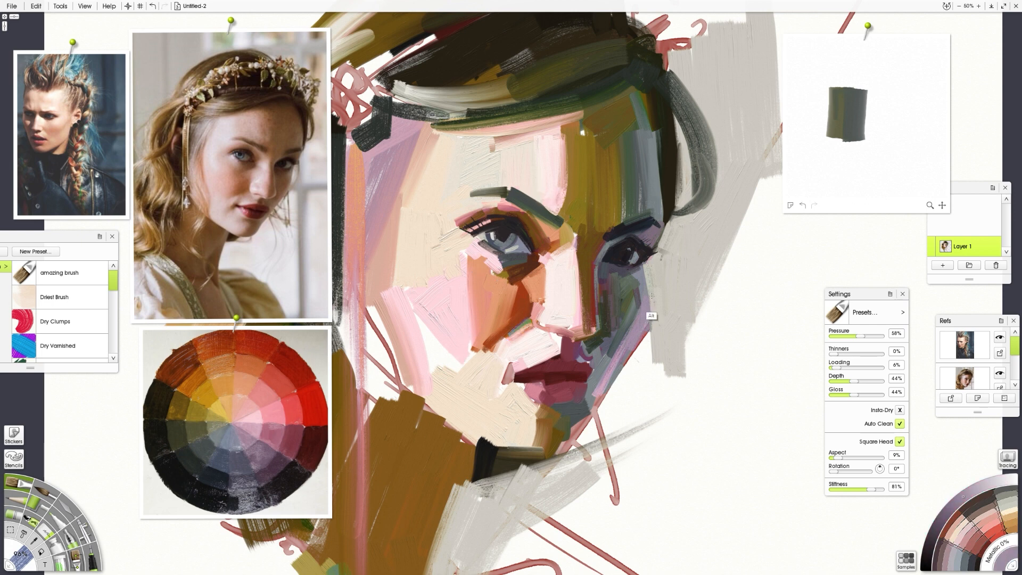
{"action": "left_click", "coordinate": [676, 291], "text": "alt"}
{"action": "left_click_drag", "start_coordinate": [657, 320], "coordinate": [620, 425]}
{"action": "left_click_drag", "start_coordinate": [663, 364], "coordinate": [638, 423]}
{"action": "mouse_move", "coordinate": [681, 341]}
{"action": "left_mouse_down"}
{"action": "mouse_move", "coordinate": [663, 423]}
{"action": "mouse_move", "coordinate": [685, 279]}
{"action": "left_mouse_up"}
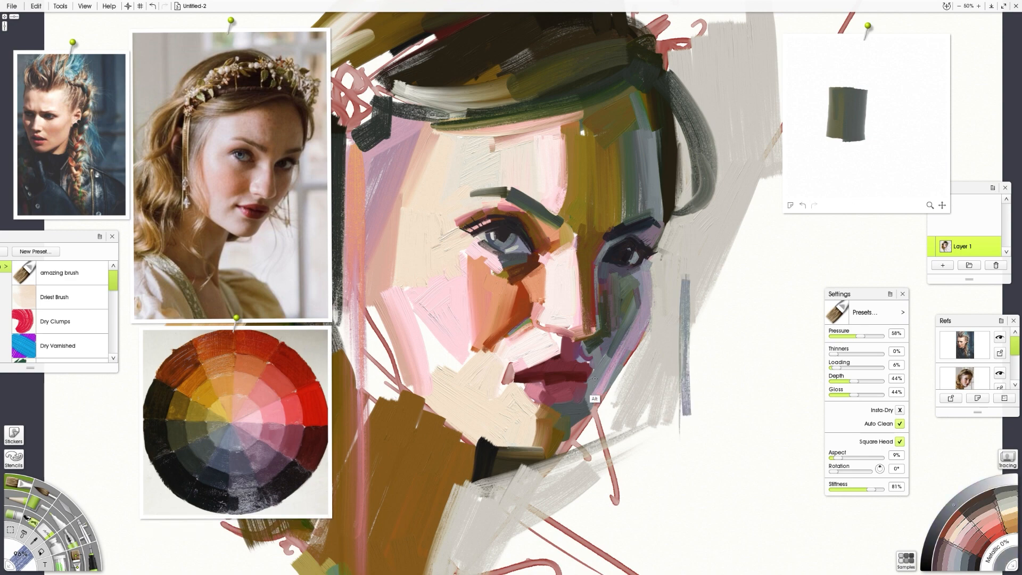
Step: Redraw the far jaw and cheek edge with a sampled blue-grey stroke
{"action": "left_click", "coordinate": [595, 399], "text": "alt"}
{"action": "left_click_drag", "start_coordinate": [596, 400], "coordinate": [645, 298]}
{"action": "left_click", "coordinate": [637, 262], "text": "alt"}
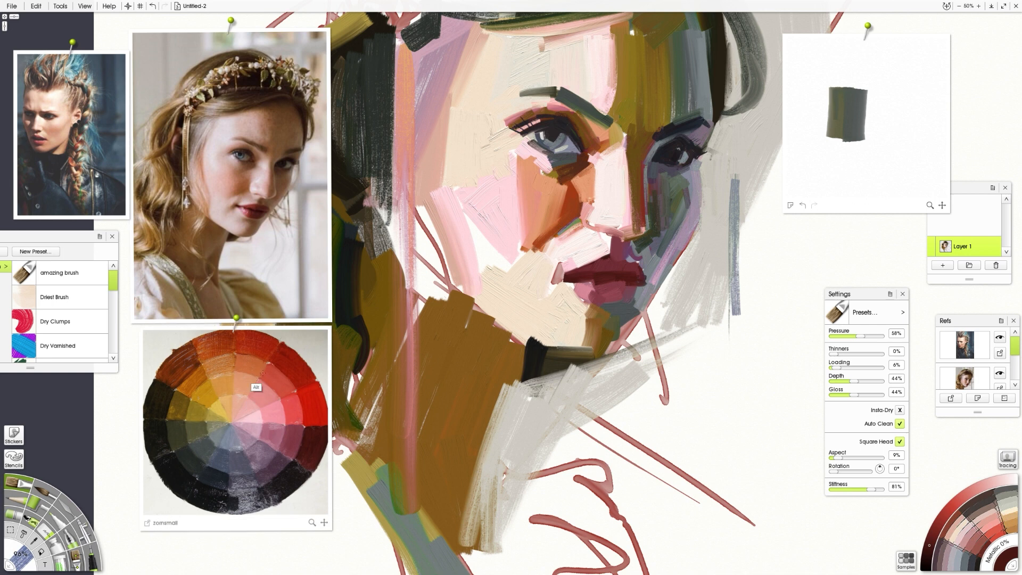
Step: Refine the upper lip edge and the skin beneath the nose with sampled cream and pink tones
{"action": "left_click", "coordinate": [589, 162], "text": "alt"}
{"action": "left_click", "coordinate": [588, 154], "text": "alt"}
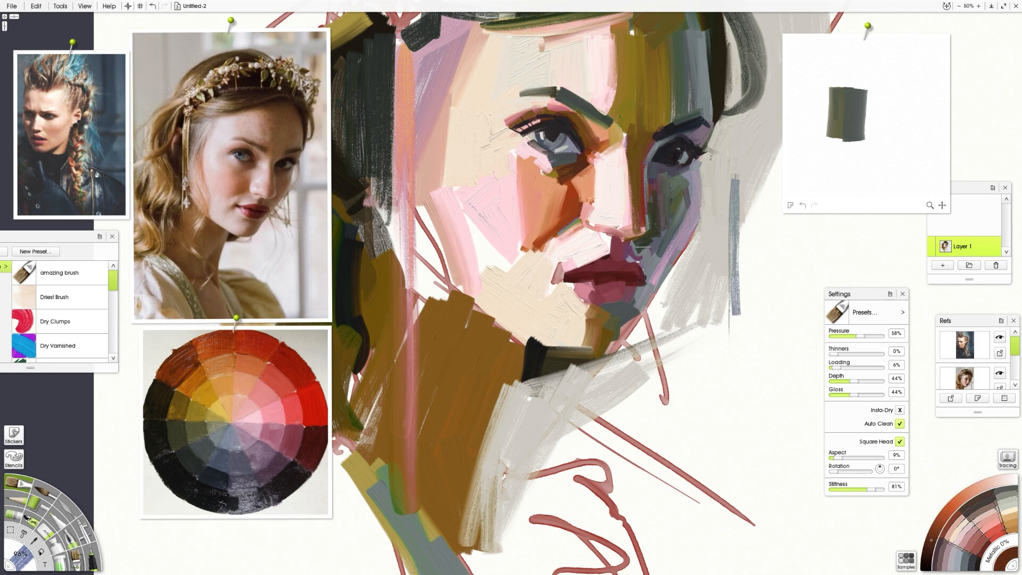
{"action": "left_click", "coordinate": [547, 292], "text": "alt"}
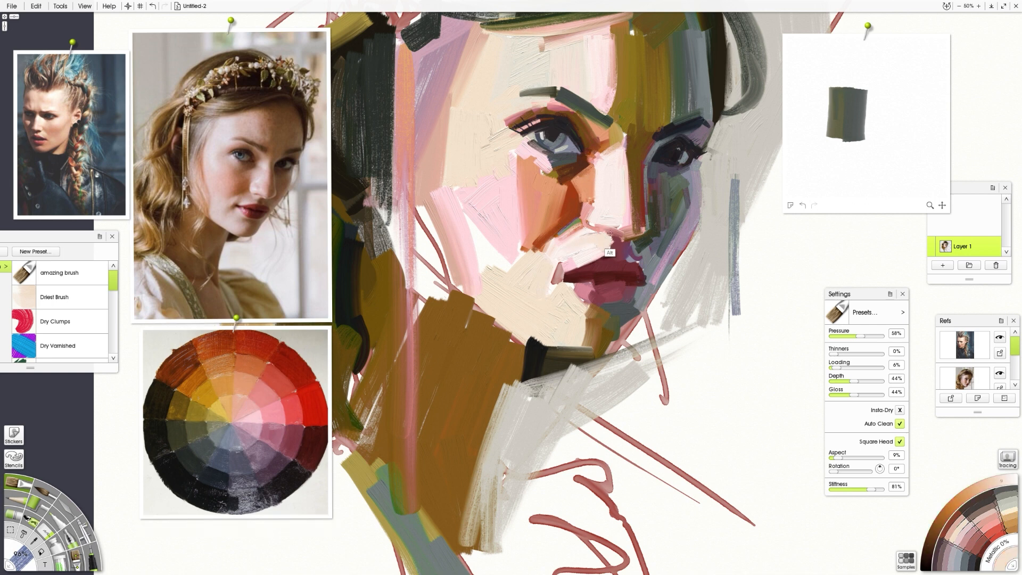
{"action": "left_click", "coordinate": [610, 232], "text": "alt"}
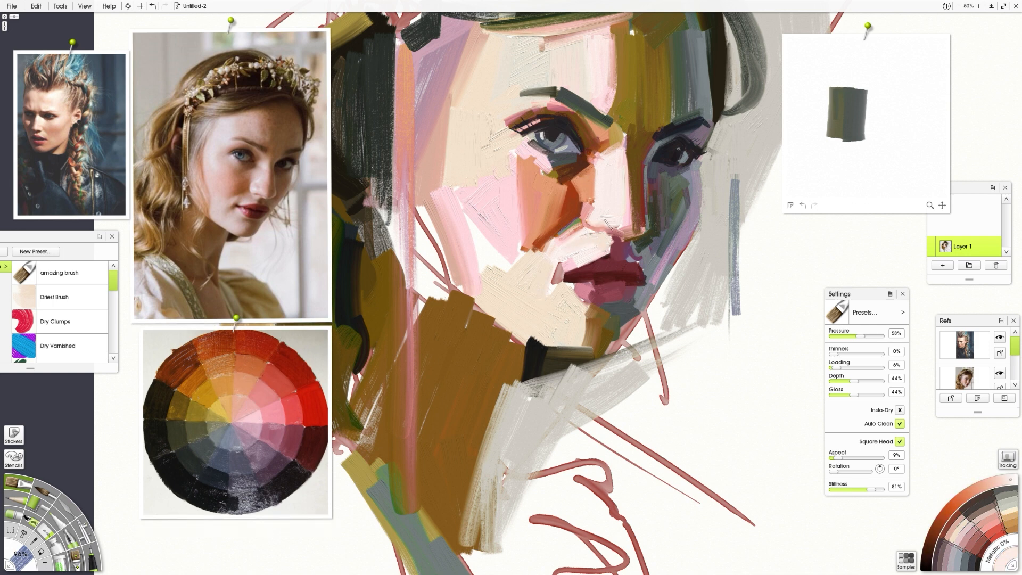
{"action": "left_click", "coordinate": [643, 229], "text": "alt"}
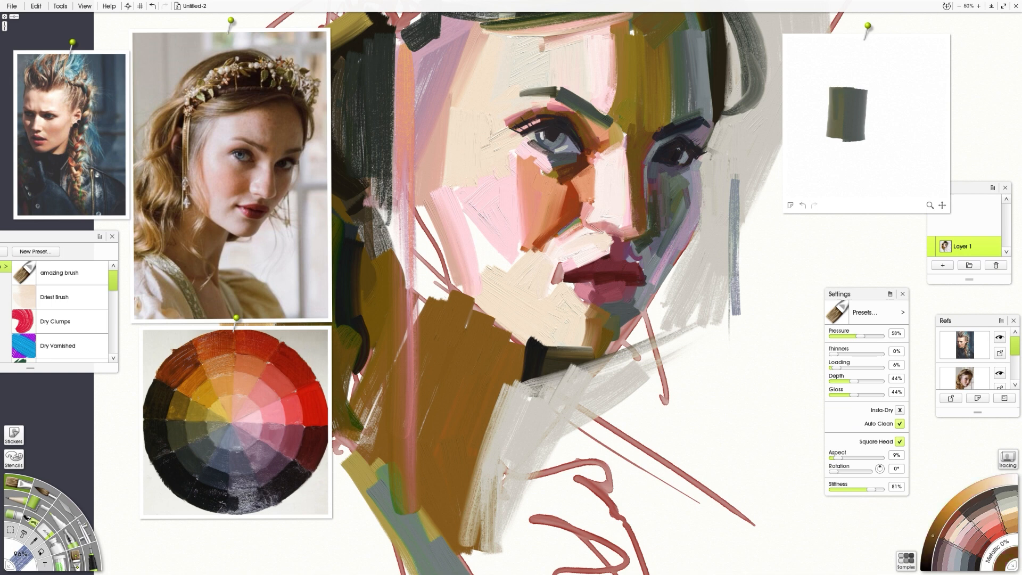
{"action": "left_click", "coordinate": [575, 272], "text": "alt"}
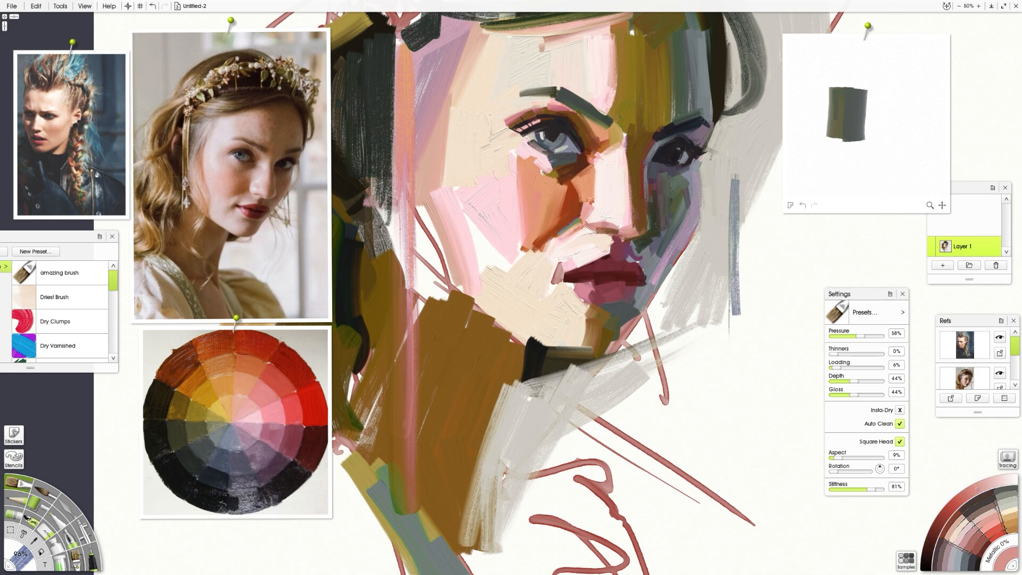
Step: Lighten the upper nose bridge and rework the pink patch beneath the near eye with sampled skin tones
{"action": "left_click", "coordinate": [588, 216], "text": "alt"}
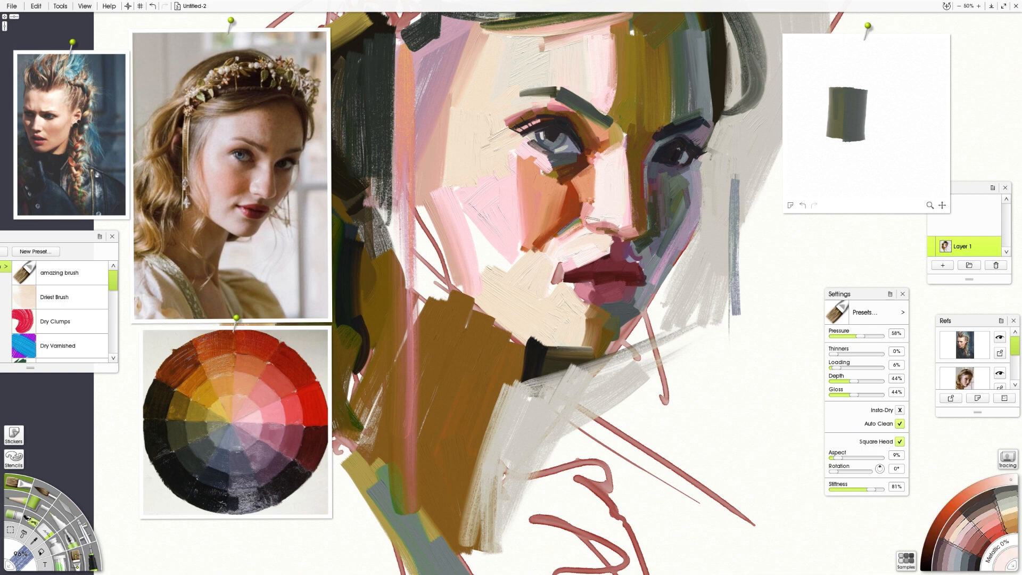
{"action": "left_click", "coordinate": [507, 169], "text": "alt"}
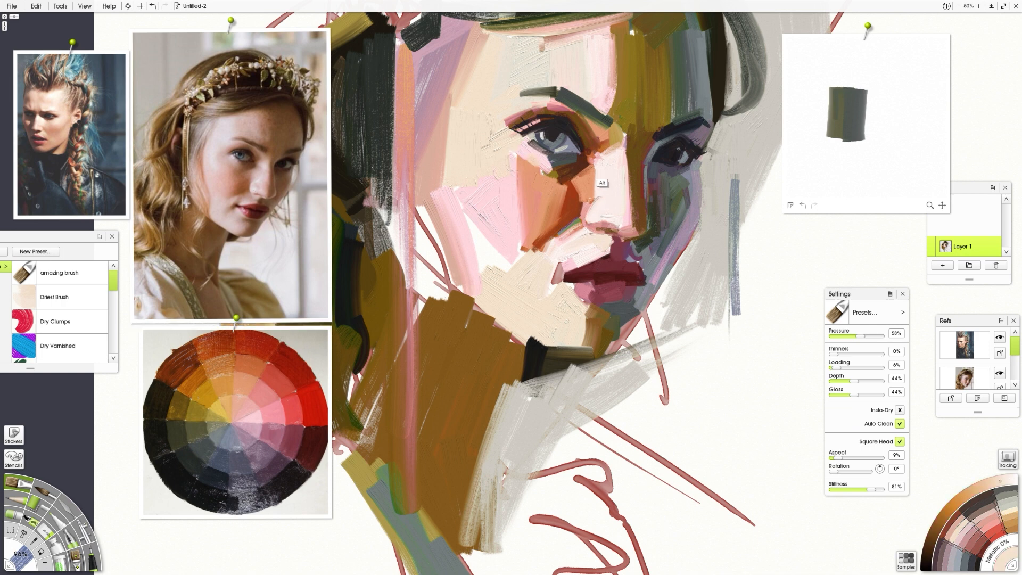
{"action": "left_click", "coordinate": [505, 172], "text": "alt"}
{"action": "left_click_drag", "start_coordinate": [515, 155], "coordinate": [538, 171]}
{"action": "left_click", "coordinate": [487, 276], "text": "alt"}
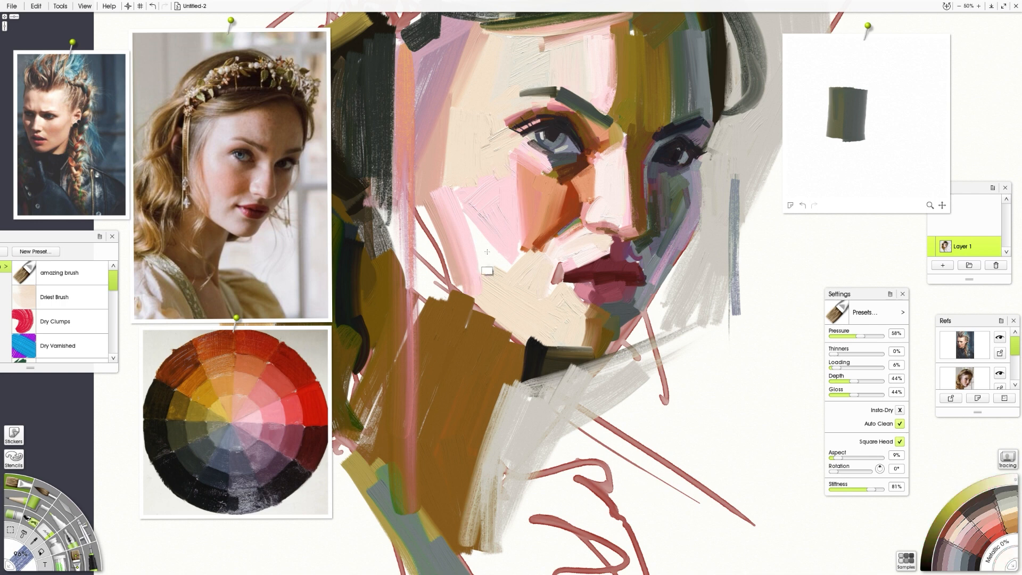
Step: Paint long pale cream strokes down the near side of the forehead and temple
{"action": "mouse_move", "coordinate": [500, 110]}
{"action": "left_mouse_down"}
{"action": "mouse_move", "coordinate": [513, 184]}
{"action": "mouse_move", "coordinate": [490, 183]}
{"action": "mouse_move", "coordinate": [492, 197]}
{"action": "left_mouse_up"}
{"action": "mouse_move", "coordinate": [492, 83]}
{"action": "left_mouse_down"}
{"action": "mouse_move", "coordinate": [489, 122]}
{"action": "mouse_move", "coordinate": [502, 106]}
{"action": "left_mouse_up"}
{"action": "left_click_drag", "start_coordinate": [515, 45], "coordinate": [500, 89]}
{"action": "left_click_drag", "start_coordinate": [498, 44], "coordinate": [491, 100]}
{"action": "mouse_move", "coordinate": [482, 64]}
{"action": "left_mouse_down"}
{"action": "mouse_move", "coordinate": [465, 131]}
{"action": "mouse_move", "coordinate": [478, 132]}
{"action": "left_mouse_up"}
{"action": "mouse_move", "coordinate": [487, 133]}
{"action": "left_mouse_down"}
{"action": "mouse_move", "coordinate": [475, 181]}
{"action": "mouse_move", "coordinate": [486, 190]}
{"action": "left_mouse_up"}
Step: Touch up the skin around the near eye's outer corner with sampled light tones, reducing the brush to 68%
{"action": "left_click", "coordinate": [506, 175], "text": "alt"}
{"action": "left_click", "coordinate": [490, 205], "text": "alt"}
{"action": "left_click", "coordinate": [490, 147], "text": "alt"}
{"action": "left_click_drag", "start_coordinate": [538, 149], "coordinate": [525, 150]}
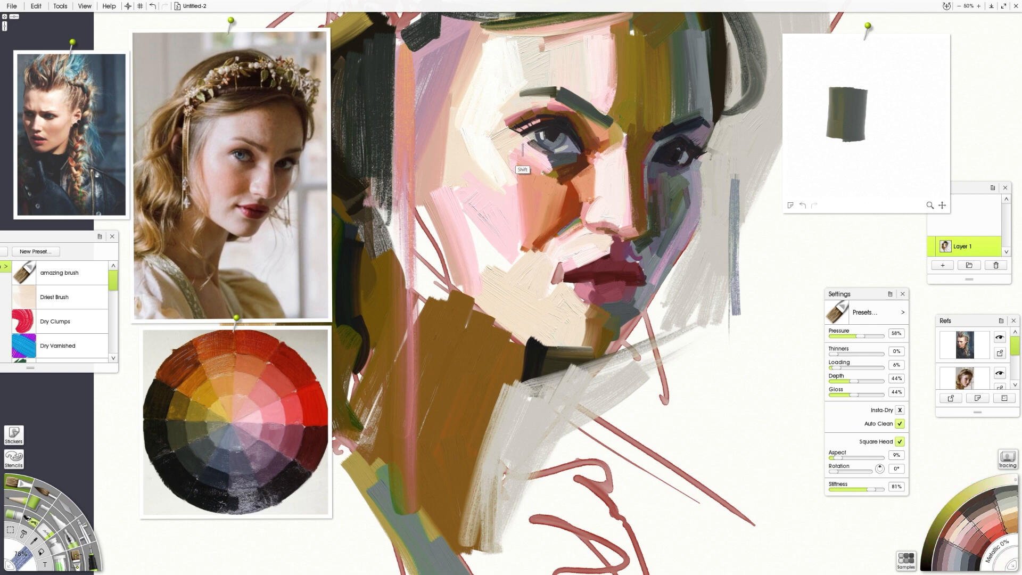
{"action": "left_click_drag", "start_coordinate": [534, 96], "coordinate": [501, 115]}
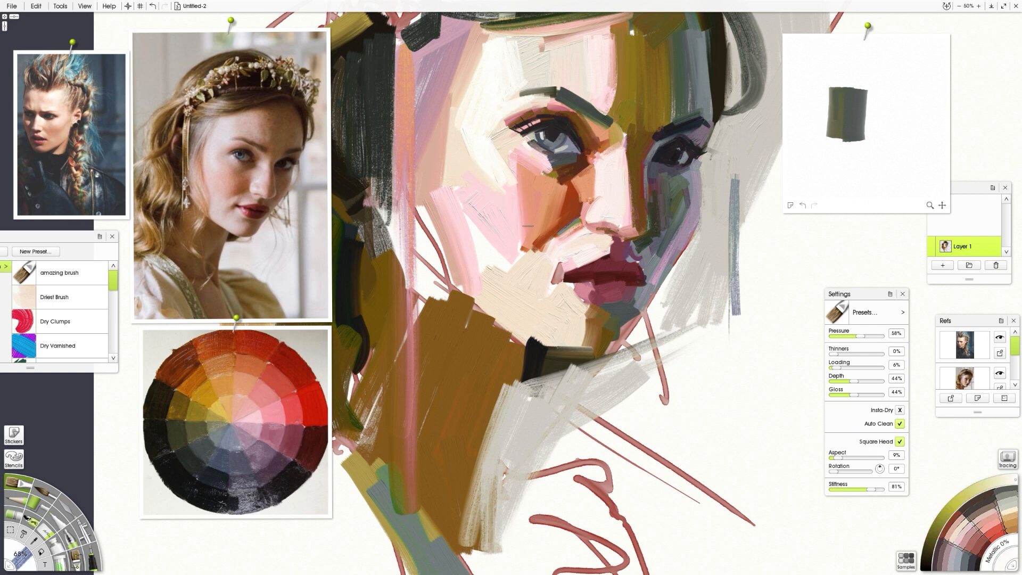
{"action": "left_click_drag", "start_coordinate": [608, 155], "coordinate": [616, 158]}
Step: Add broad cream highlight strokes across the chin with a 176% brush
{"action": "mouse_move", "coordinate": [594, 258]}
{"action": "left_mouse_down"}
{"action": "mouse_move", "coordinate": [571, 267]}
{"action": "mouse_move", "coordinate": [569, 344]}
{"action": "left_mouse_up"}
{"action": "mouse_move", "coordinate": [623, 285]}
{"action": "left_mouse_down"}
{"action": "mouse_move", "coordinate": [623, 360]}
{"action": "mouse_move", "coordinate": [672, 382]}
{"action": "left_mouse_up"}
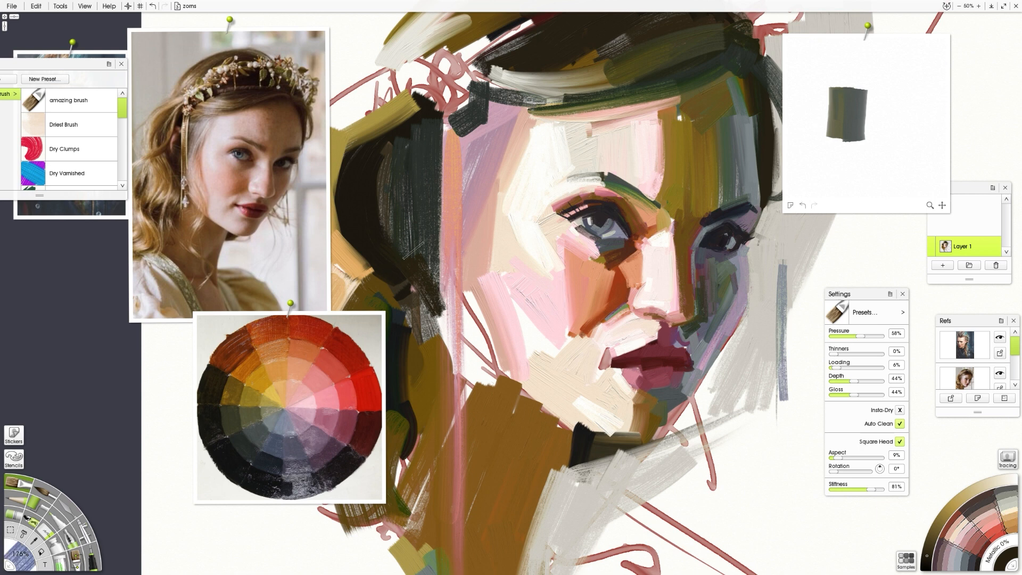
{"action": "left_click_drag", "start_coordinate": [413, 250], "coordinate": [438, 280]}
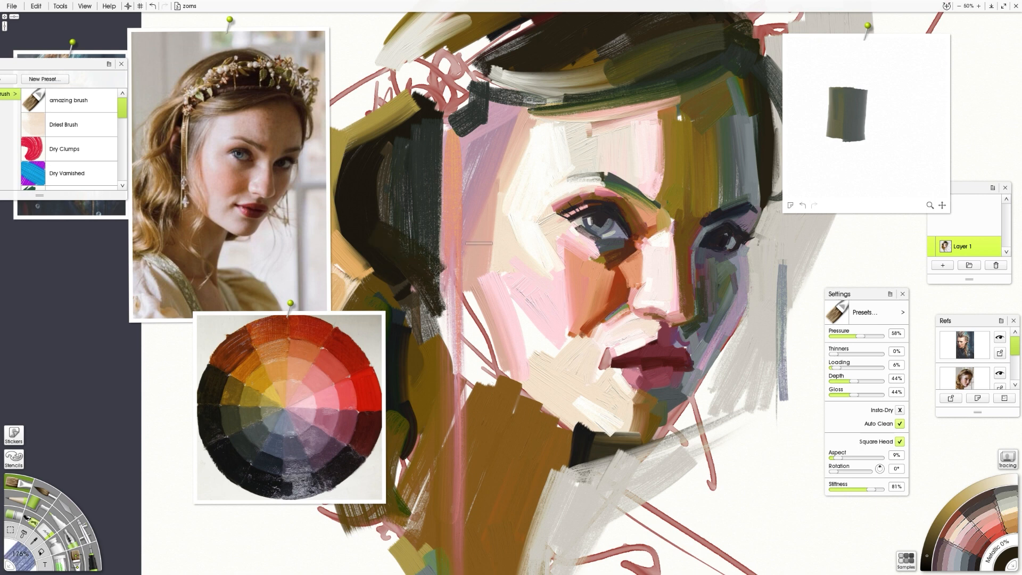
Step: Paint a blue-grey accent at the near temple hairline with color from the wheel, undoing the extra stroke beside it
{"action": "left_click", "coordinate": [252, 433]}
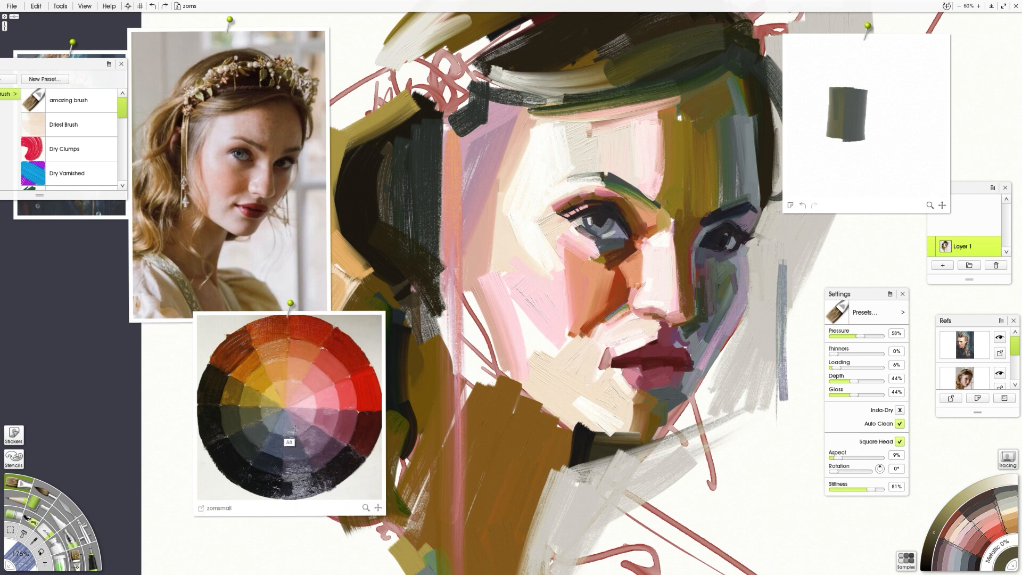
{"action": "left_click", "coordinate": [288, 433]}
{"action": "left_click_drag", "start_coordinate": [499, 224], "coordinate": [495, 223]}
{"action": "left_click_drag", "start_coordinate": [469, 132], "coordinate": [470, 175]}
{"action": "left_click", "coordinate": [478, 118], "text": "alt"}
{"action": "mouse_move", "coordinate": [479, 125]}
{"action": "left_mouse_down"}
{"action": "mouse_move", "coordinate": [456, 136]}
{"action": "mouse_move", "coordinate": [436, 118]}
{"action": "mouse_move", "coordinate": [438, 130]}
{"action": "left_mouse_up"}
{"action": "key", "text": "ctrl+z"}
Step: Block in the flower crown above the near temple with violet and golden-orange strokes sampled from the color wheel
{"action": "left_click", "coordinate": [237, 421]}
{"action": "left_click", "coordinate": [308, 445]}
{"action": "left_click_drag", "start_coordinate": [454, 80], "coordinate": [458, 111]}
{"action": "left_click_drag", "start_coordinate": [462, 87], "coordinate": [471, 102]}
{"action": "left_click", "coordinate": [265, 404]}
{"action": "mouse_move", "coordinate": [459, 57]}
{"action": "left_mouse_down"}
{"action": "mouse_move", "coordinate": [442, 90]}
{"action": "mouse_move", "coordinate": [426, 88]}
{"action": "mouse_move", "coordinate": [451, 159]}
{"action": "left_mouse_up"}
Step: Accent the near eyebrow's upper edge with a sampled golden-olive tone, undoing one stroke and shrinking the brush to 104%
{"action": "left_click", "coordinate": [300, 371]}
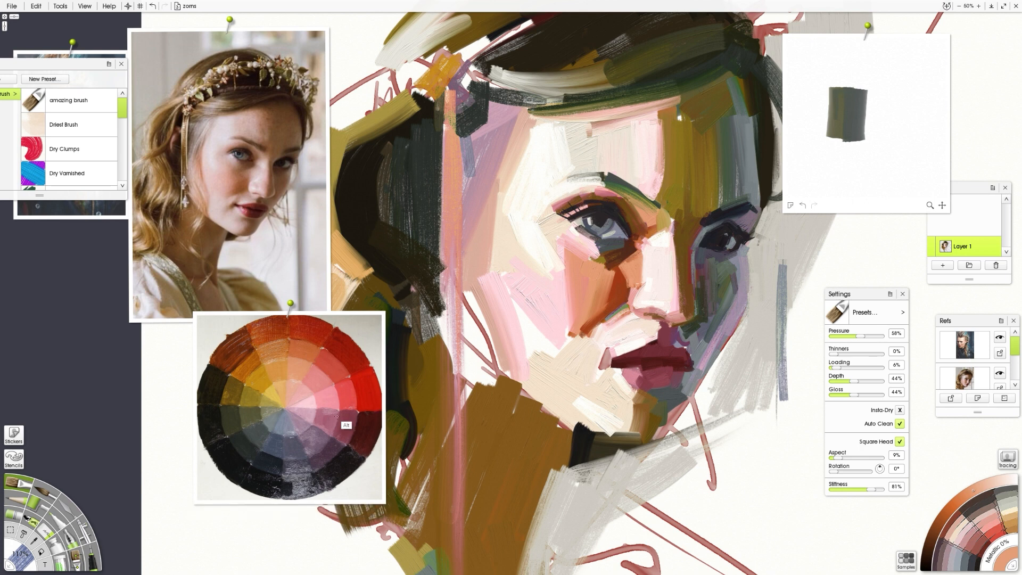
{"action": "left_click", "coordinate": [274, 408]}
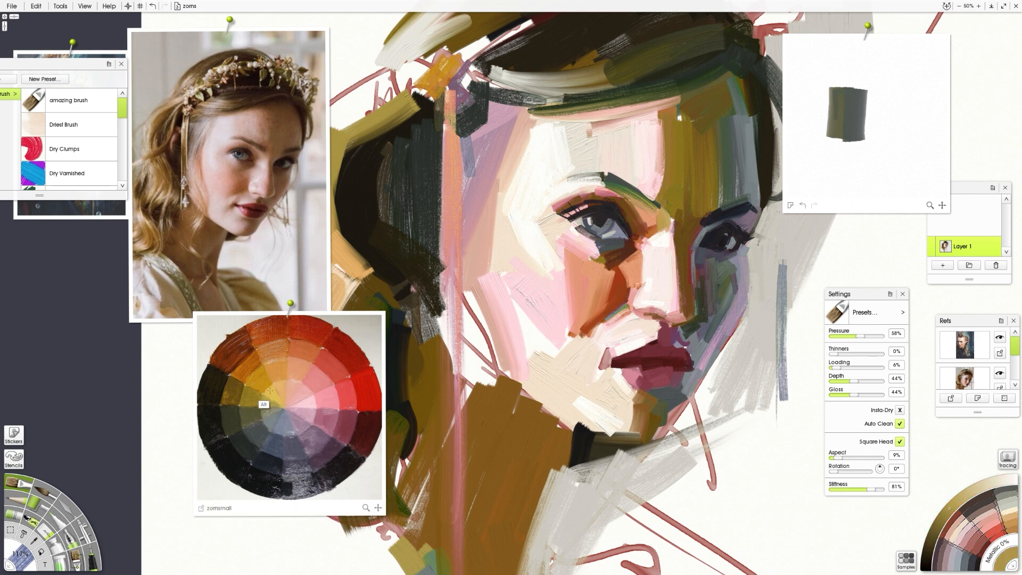
{"action": "left_click_drag", "start_coordinate": [610, 176], "coordinate": [584, 172]}
{"action": "key", "text": "ctrl+z"}
{"action": "key", "text": "["}
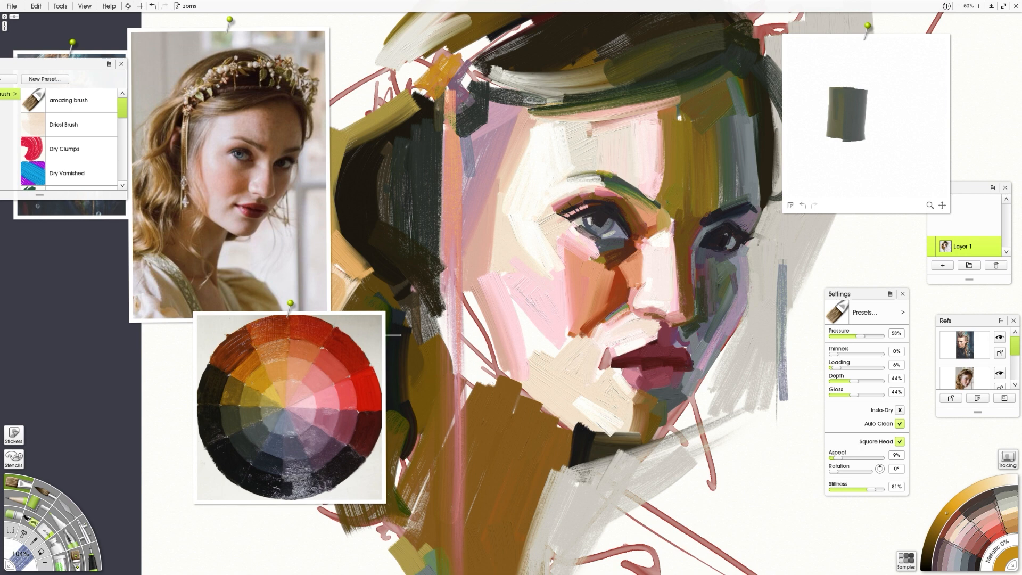
Step: Refine the nose bridge and its edge with sampled pink and light skin strokes using a 67% brush
{"action": "left_click", "coordinate": [321, 402]}
{"action": "mouse_move", "coordinate": [663, 268]}
{"action": "left_mouse_down"}
{"action": "mouse_move", "coordinate": [645, 268]}
{"action": "mouse_move", "coordinate": [678, 290]}
{"action": "left_mouse_up"}
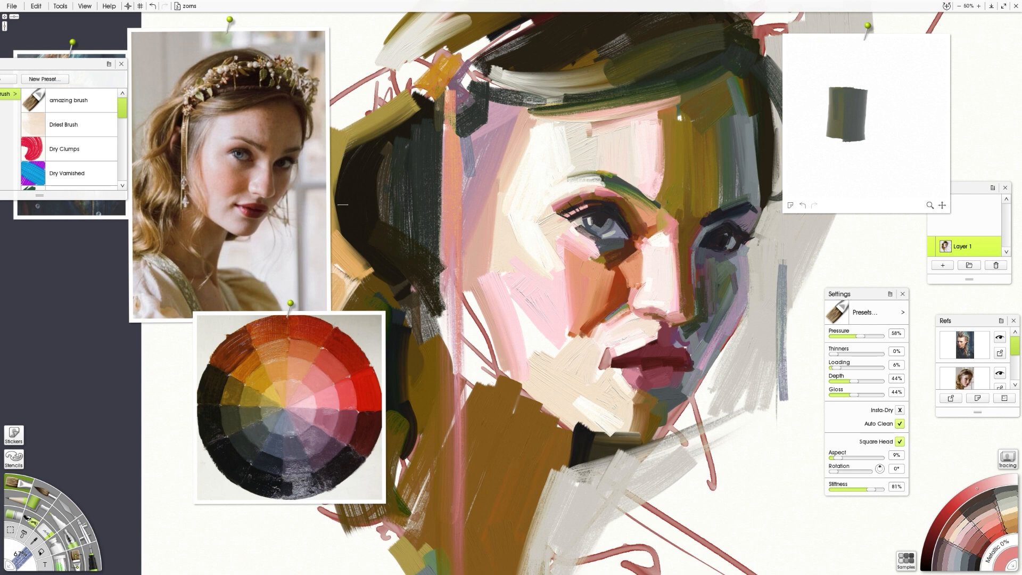
{"action": "left_click", "coordinate": [666, 236], "text": "alt"}
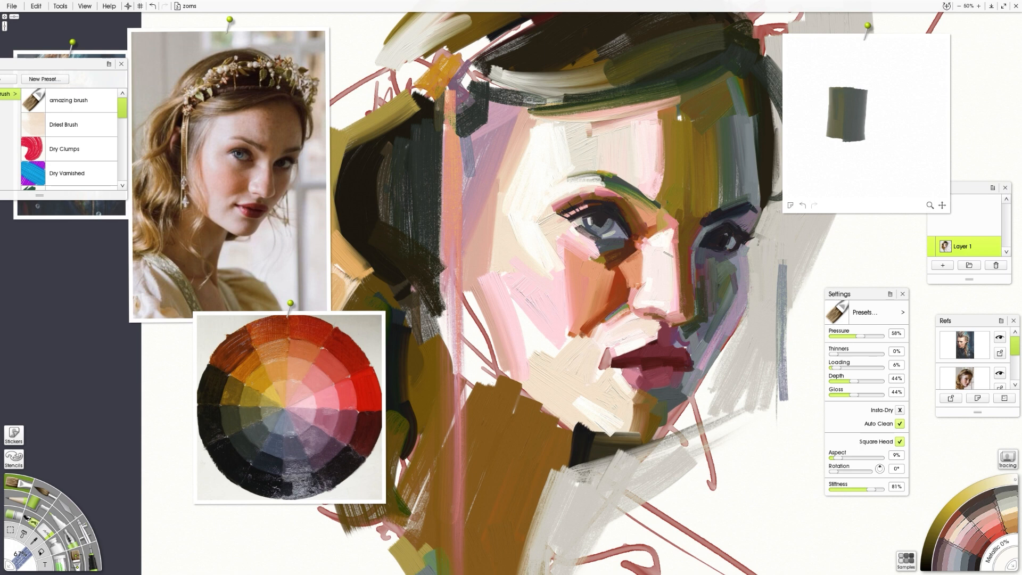
Step: Trim the outer end of the near eyebrow with sampled light skin color
{"action": "left_click", "coordinate": [315, 420], "text": "alt"}
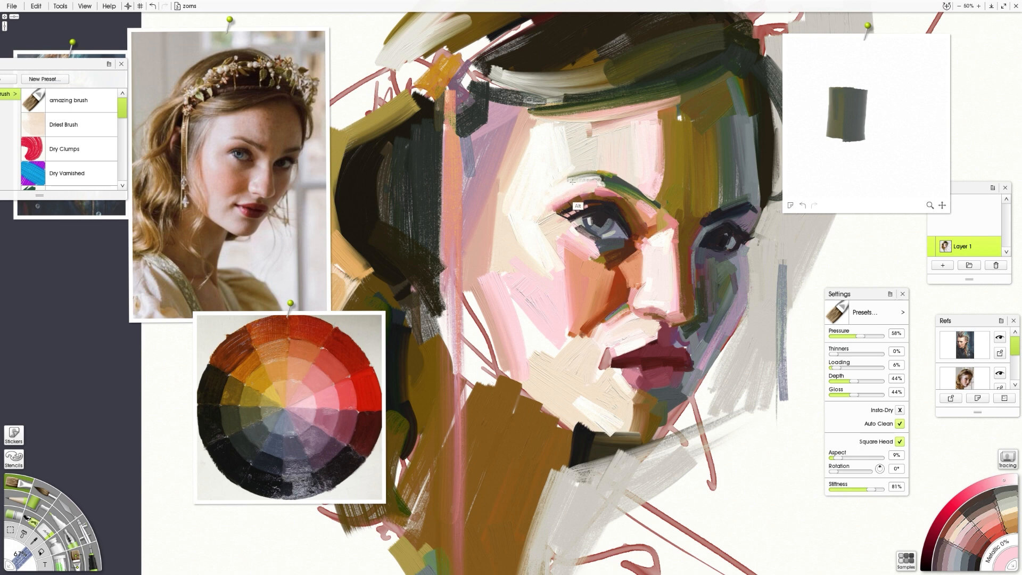
{"action": "left_click", "coordinate": [579, 185], "text": "alt"}
{"action": "left_click_drag", "start_coordinate": [562, 183], "coordinate": [598, 174]}
{"action": "left_click", "coordinate": [546, 214], "text": "alt"}
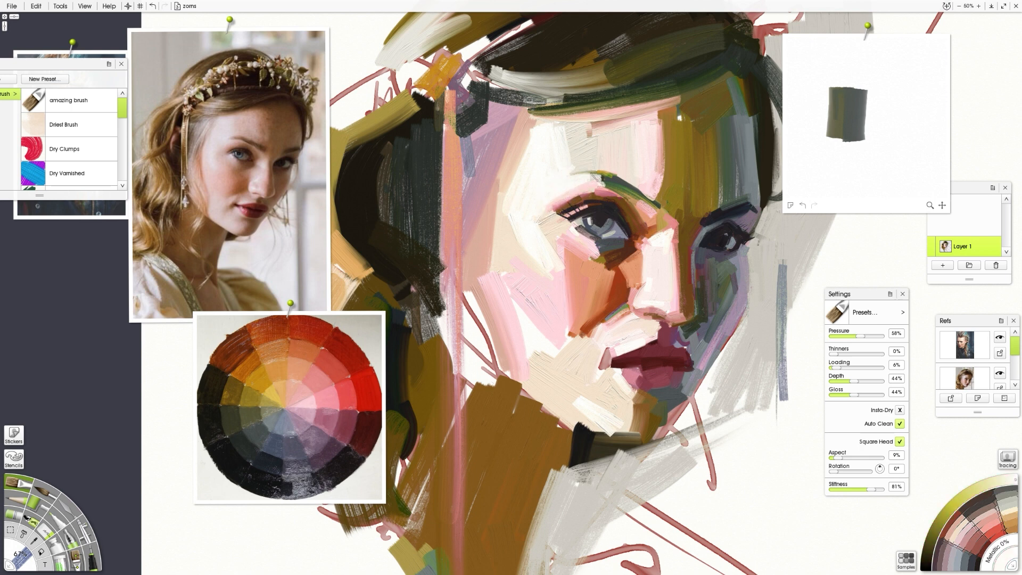
Step: Rework the near eyebrow with grey-green sampled from the color wheel, undoing the unwanted strokes
{"action": "left_click", "coordinate": [260, 418], "text": "alt"}
{"action": "mouse_move", "coordinate": [569, 179]}
{"action": "left_mouse_down"}
{"action": "mouse_move", "coordinate": [592, 168]}
{"action": "mouse_move", "coordinate": [630, 183]}
{"action": "mouse_move", "coordinate": [601, 168]}
{"action": "mouse_move", "coordinate": [662, 206]}
{"action": "left_mouse_up"}
{"action": "key", "text": "ctrl+z"}
{"action": "mouse_move", "coordinate": [601, 170]}
{"action": "left_mouse_down"}
{"action": "mouse_move", "coordinate": [615, 176]}
{"action": "mouse_move", "coordinate": [569, 174]}
{"action": "left_mouse_up"}
{"action": "key", "text": "ctrl+z"}
{"action": "key", "text": "ctrl+z"}
Step: Paint sampled salmon and orange skin strokes above the near eyelid and along the eye's inner corner
{"action": "left_click", "coordinate": [552, 199], "text": "alt"}
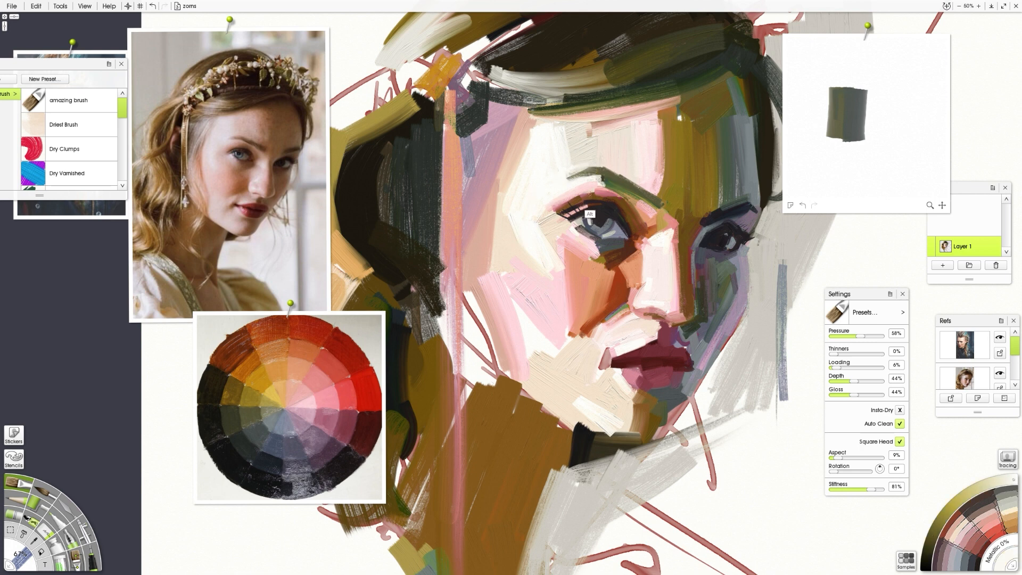
{"action": "left_click", "coordinate": [560, 196], "text": "alt"}
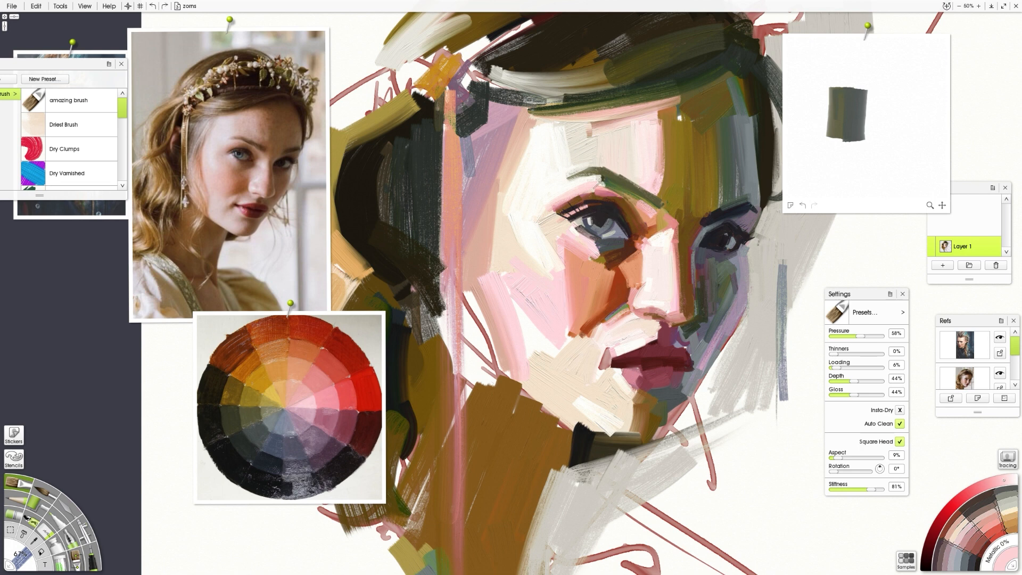
{"action": "left_click", "coordinate": [644, 234], "text": "alt"}
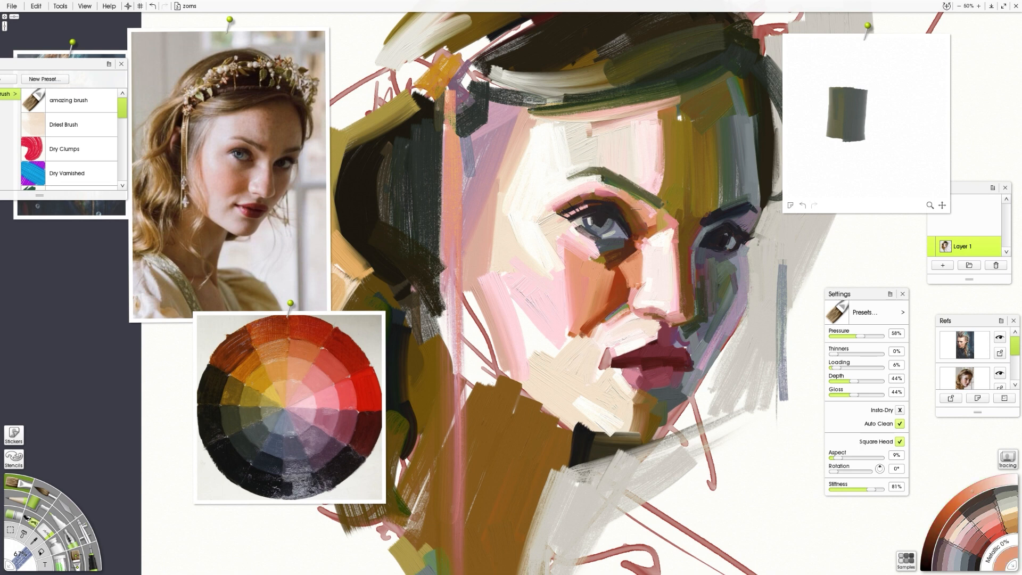
{"action": "left_click", "coordinate": [635, 277], "text": "alt"}
{"action": "left_click_drag", "start_coordinate": [629, 202], "coordinate": [649, 229]}
{"action": "left_click_drag", "start_coordinate": [569, 200], "coordinate": [606, 188]}
{"action": "left_click", "coordinate": [567, 198], "text": "alt"}
{"action": "left_click", "coordinate": [548, 214], "text": "alt"}
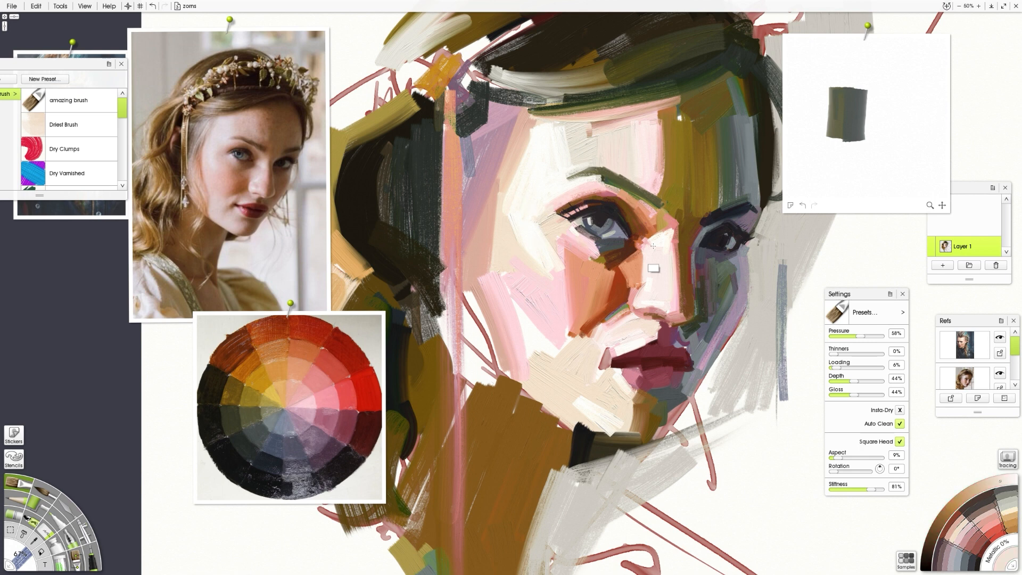
Step: Soften the outer corner and lower edge of the near eye with sampled greyish and pale skin tones
{"action": "left_click", "coordinate": [589, 258], "text": "alt"}
{"action": "left_click_drag", "start_coordinate": [568, 225], "coordinate": [561, 219]}
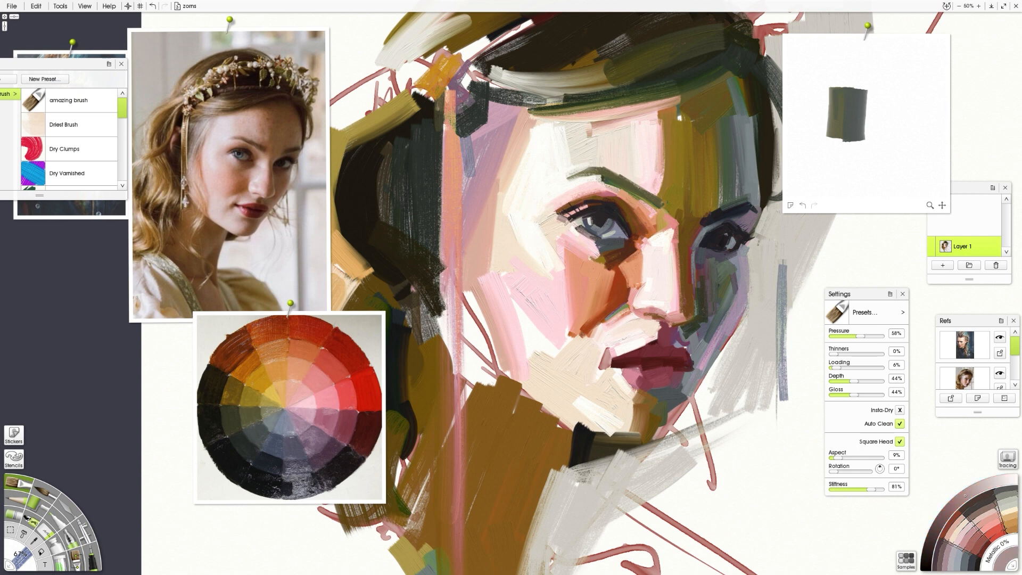
{"action": "left_click", "coordinate": [637, 251], "text": "alt"}
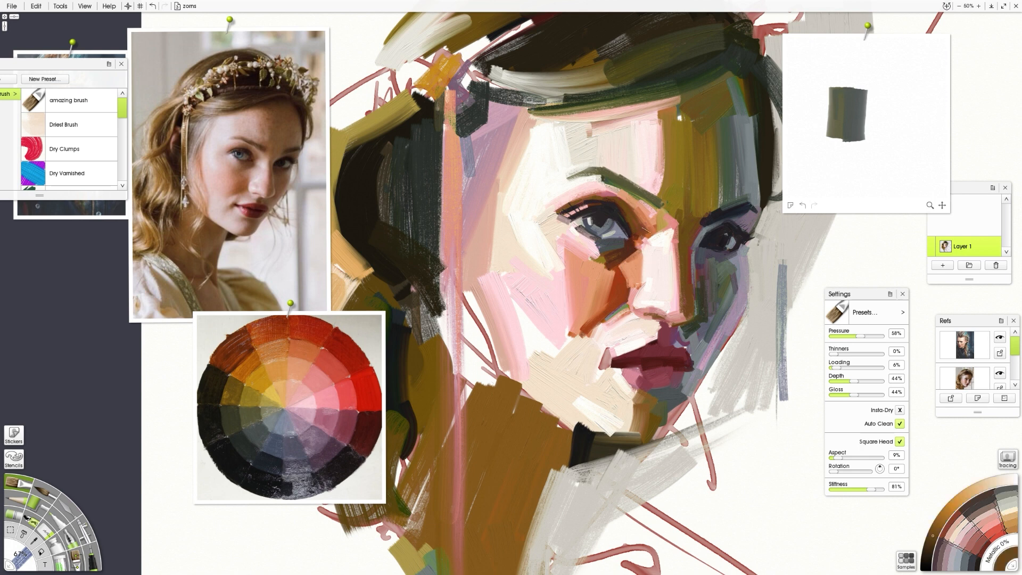
{"action": "left_click", "coordinate": [567, 256], "text": "alt"}
{"action": "left_click", "coordinate": [579, 259], "text": "alt"}
{"action": "left_click_drag", "start_coordinate": [565, 224], "coordinate": [579, 245]}
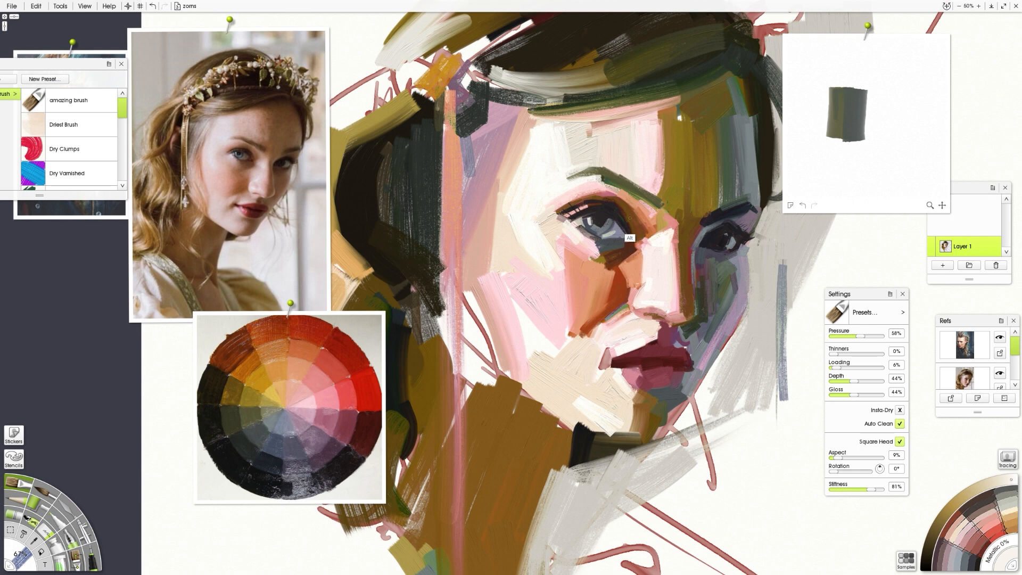
Step: Add muted pink and salmon strokes beneath the near eye and around its outer upper lid
{"action": "left_click", "coordinate": [293, 434], "text": "alt"}
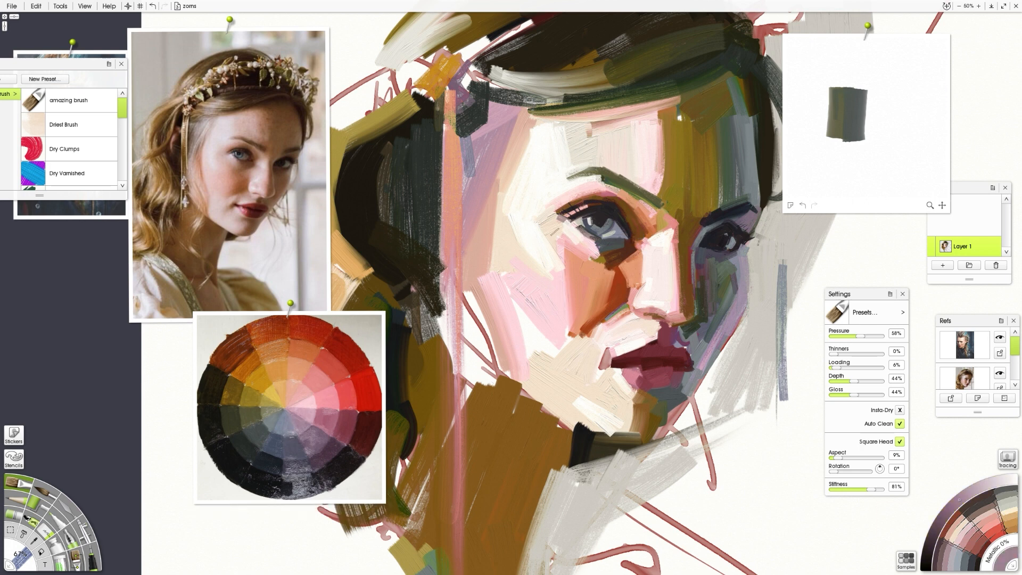
{"action": "left_click", "coordinate": [557, 259], "text": "alt"}
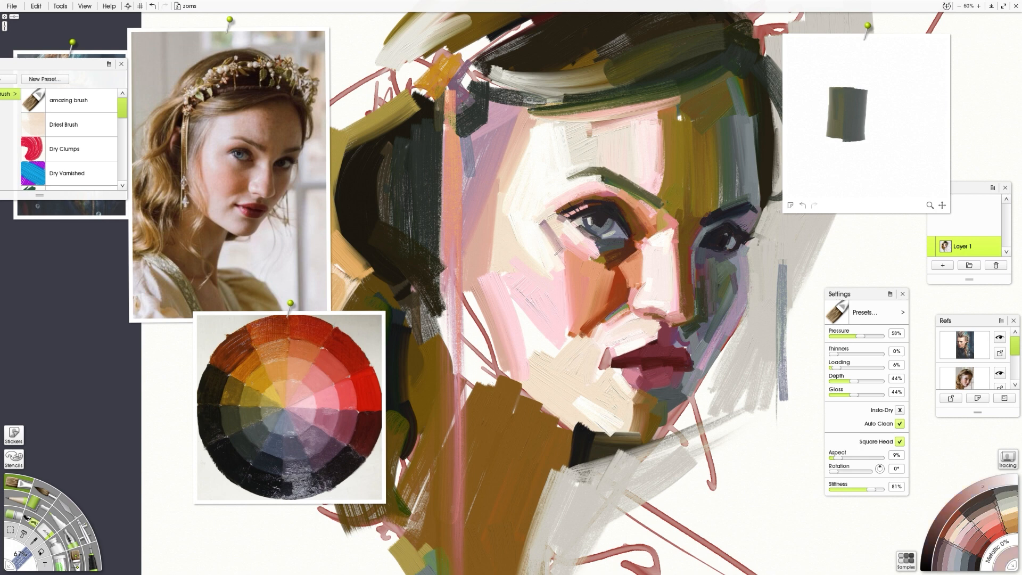
{"action": "left_click", "coordinate": [525, 258], "text": "alt"}
{"action": "left_click_drag", "start_coordinate": [544, 229], "coordinate": [563, 276]}
{"action": "left_click", "coordinate": [472, 260], "text": "alt"}
{"action": "left_click", "coordinate": [471, 259], "text": "alt"}
{"action": "left_click_drag", "start_coordinate": [556, 210], "coordinate": [579, 194]}
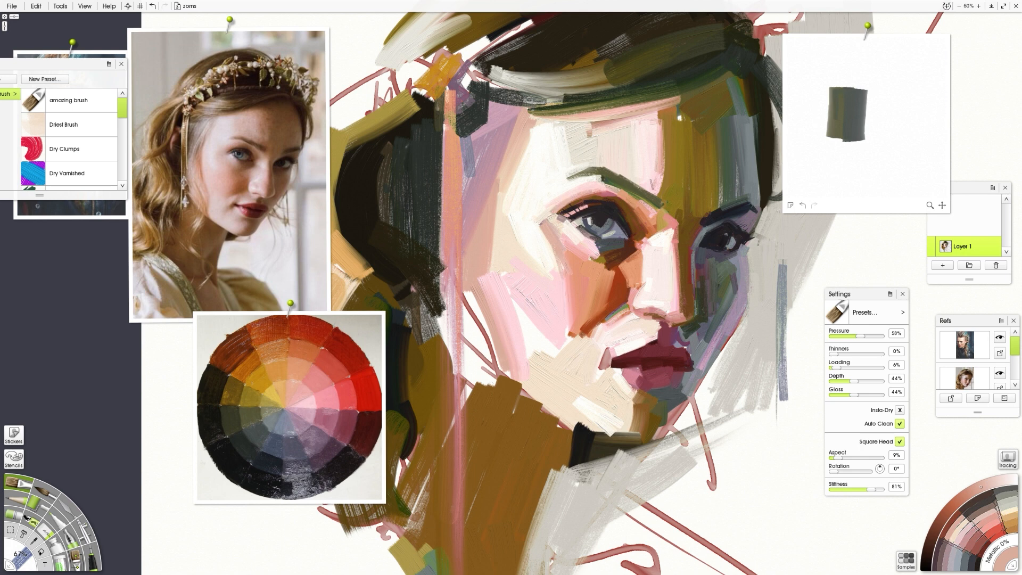
Step: Clean up the cheek beside the near eye's outer corner with sampled cream strokes, undoing the last one
{"action": "left_click", "coordinate": [486, 260], "text": "alt"}
{"action": "left_click_drag", "start_coordinate": [548, 229], "coordinate": [562, 267]}
{"action": "left_click", "coordinate": [477, 259], "text": "alt"}
{"action": "left_click", "coordinate": [534, 214], "text": "alt"}
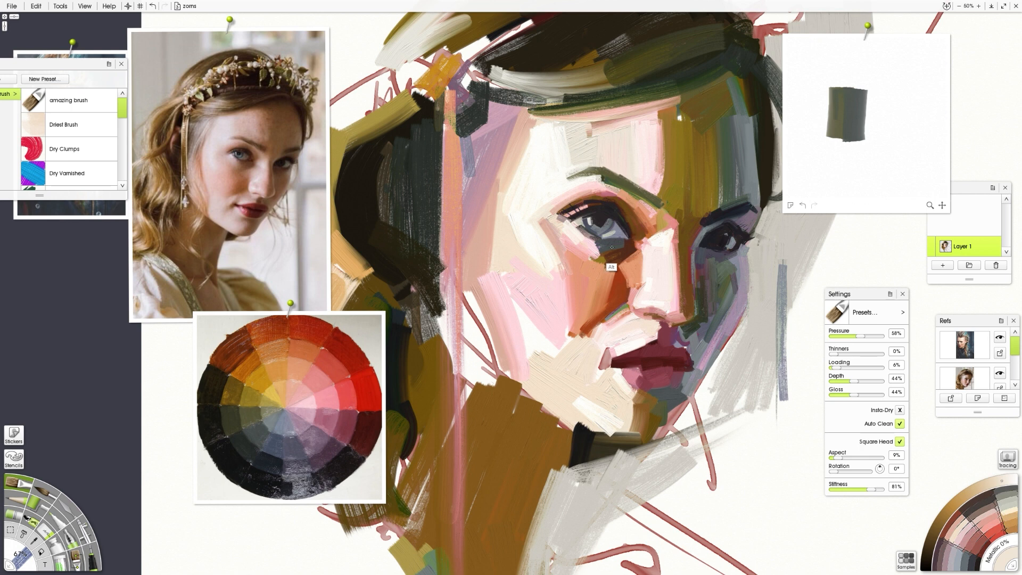
{"action": "key", "text": "ctrl+z"}
Step: Refine the near eye's iris, lower lid and inner corner with sampled blue-grey and warm ochre tones
{"action": "left_click", "coordinate": [612, 266], "text": "alt"}
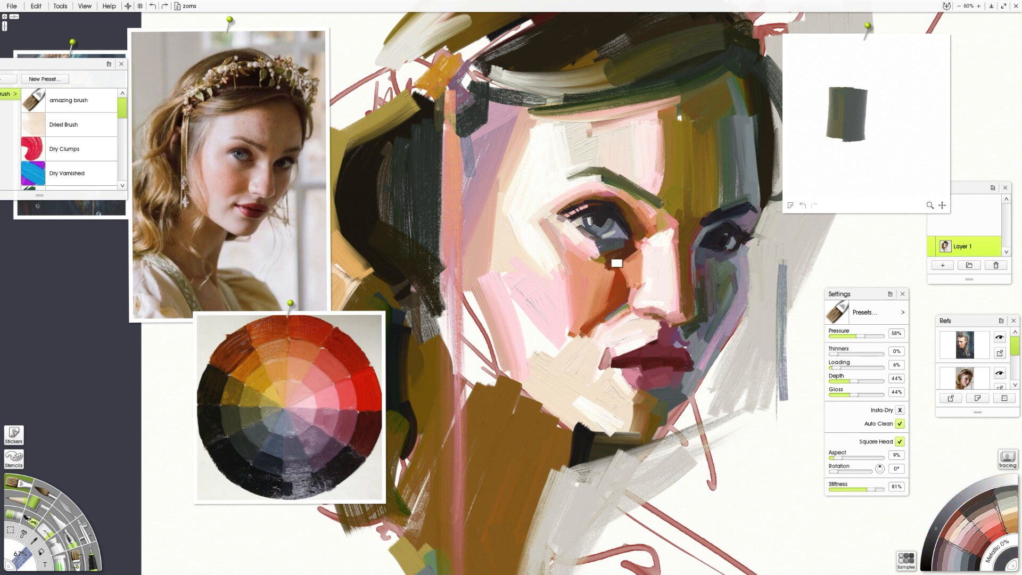
{"action": "left_click", "coordinate": [678, 213], "text": "alt"}
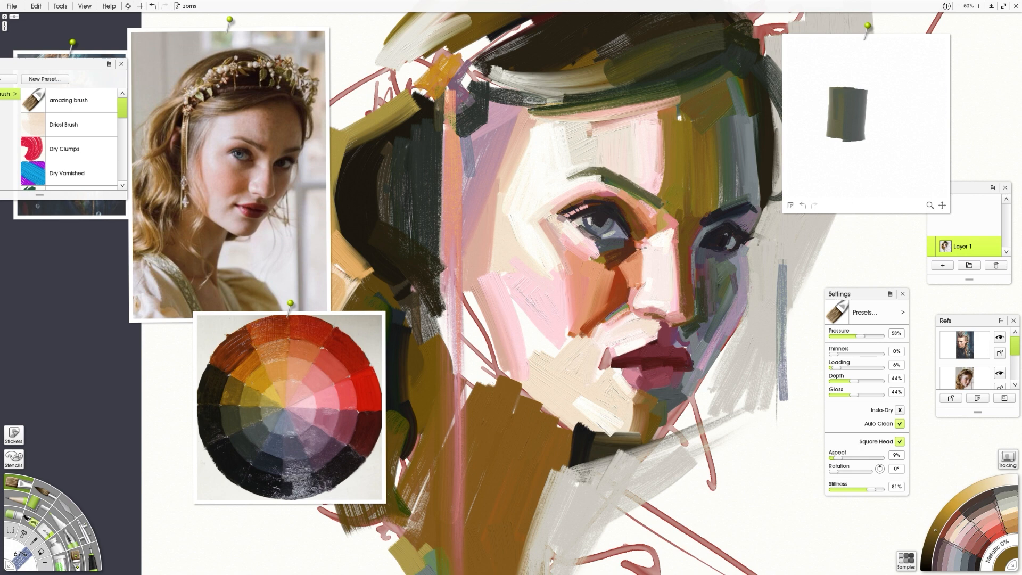
{"action": "left_click", "coordinate": [619, 250], "text": "alt"}
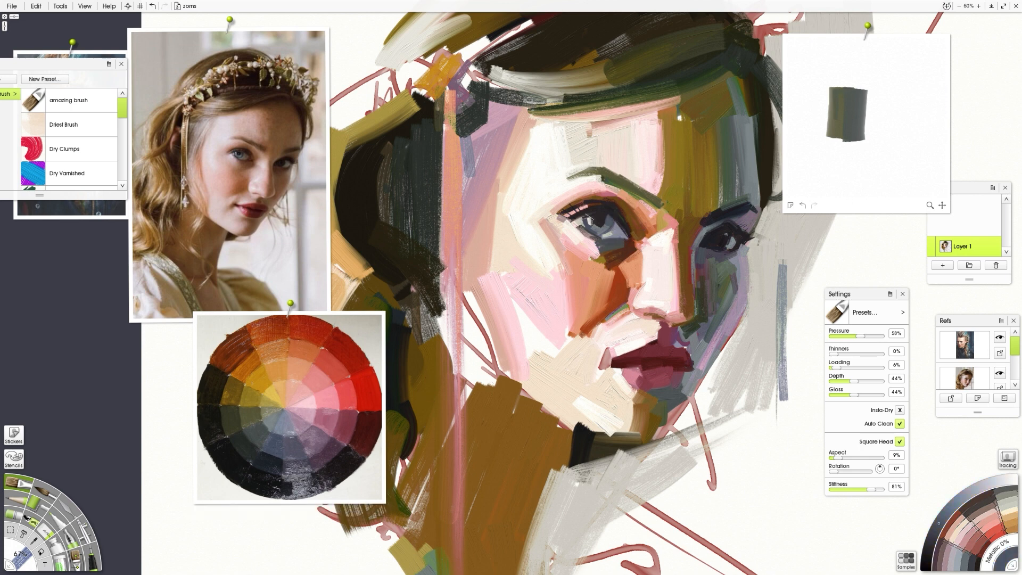
{"action": "left_click", "coordinate": [603, 213], "text": "alt"}
Step: Retouch the far eye with sampled dark tones, undoing unwanted strokes, and add a pale cream stroke to the upper forehead
{"action": "left_click", "coordinate": [732, 239], "text": "alt"}
{"action": "key", "text": "ctrl+z"}
{"action": "key", "text": "ctrl+z"}
{"action": "left_click", "coordinate": [733, 219], "text": "alt"}
{"action": "left_click", "coordinate": [553, 135], "text": "alt"}
{"action": "left_click_drag", "start_coordinate": [554, 123], "coordinate": [534, 125]}
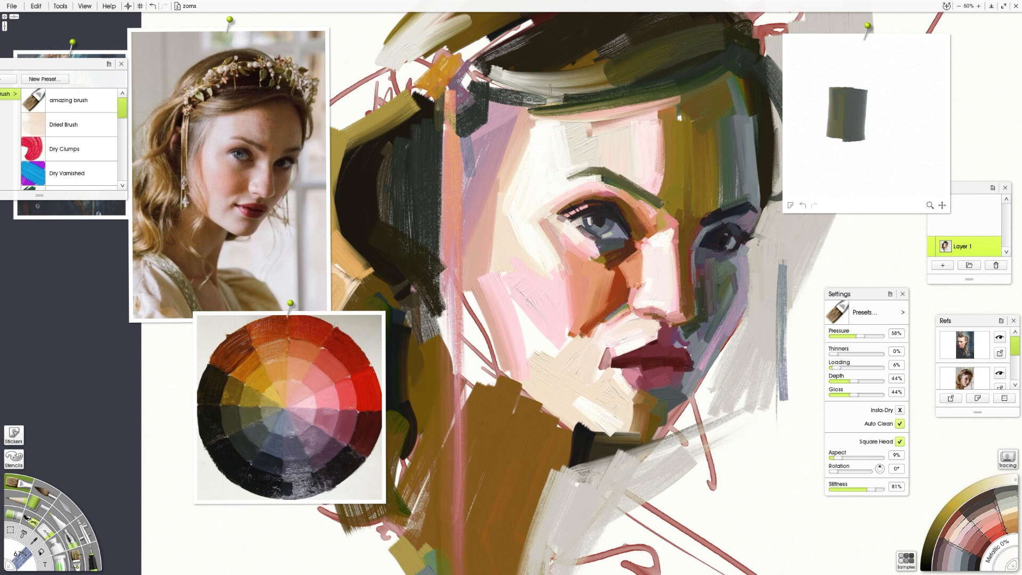
Step: Add a pale stroke to the upper forehead and broaden the near cheek with sampled pink and cream strokes
{"action": "mouse_move", "coordinate": [559, 83]}
{"action": "left_mouse_down"}
{"action": "mouse_move", "coordinate": [532, 80]}
{"action": "mouse_move", "coordinate": [573, 71]}
{"action": "mouse_move", "coordinate": [606, 85]}
{"action": "mouse_move", "coordinate": [545, 95]}
{"action": "mouse_move", "coordinate": [587, 96]}
{"action": "left_mouse_up"}
{"action": "left_click", "coordinate": [506, 298], "text": "alt"}
{"action": "mouse_move", "coordinate": [512, 298]}
{"action": "left_mouse_down"}
{"action": "mouse_move", "coordinate": [527, 349]}
{"action": "mouse_move", "coordinate": [557, 334]}
{"action": "mouse_move", "coordinate": [544, 350]}
{"action": "left_mouse_up"}
{"action": "left_click", "coordinate": [511, 278], "text": "alt"}
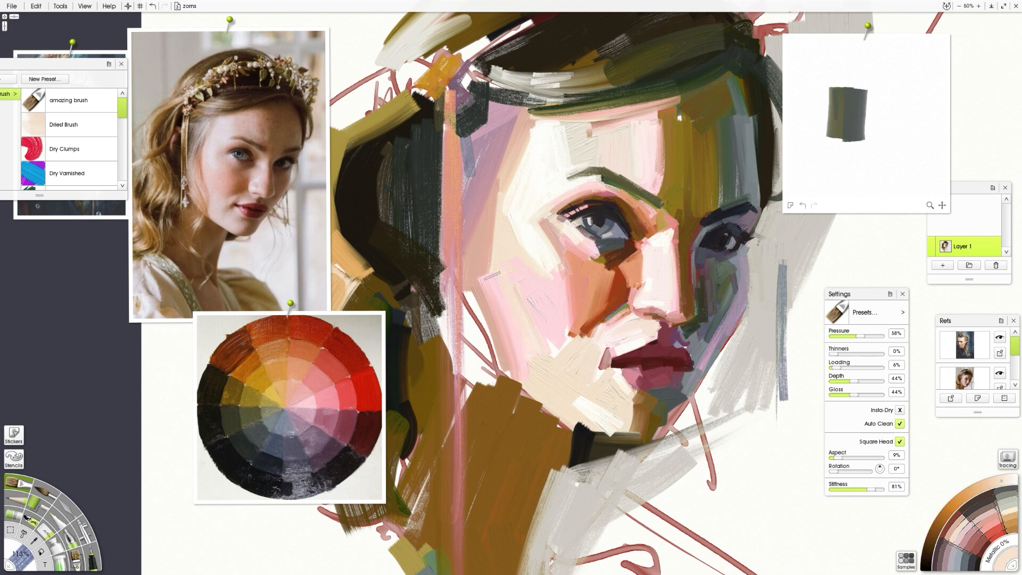
{"action": "left_click_drag", "start_coordinate": [492, 275], "coordinate": [512, 374]}
{"action": "left_click_drag", "start_coordinate": [484, 272], "coordinate": [501, 362]}
{"action": "left_click_drag", "start_coordinate": [487, 249], "coordinate": [505, 364]}
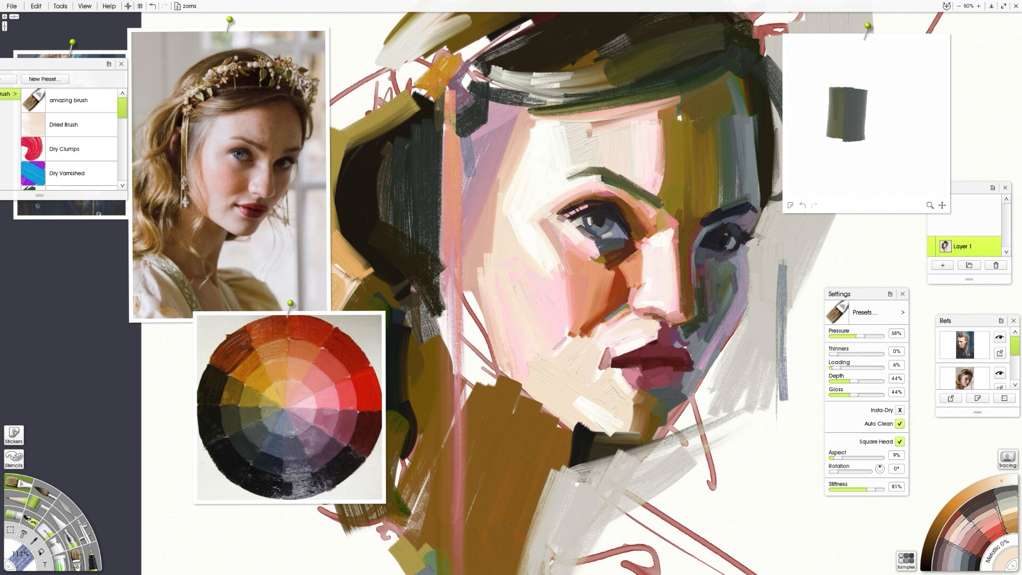
Step: Darken the parting line of the lips out to both mouth corners with deep tones sampled from the colour wheel and canvas
{"action": "left_click", "coordinate": [568, 334], "text": "alt"}
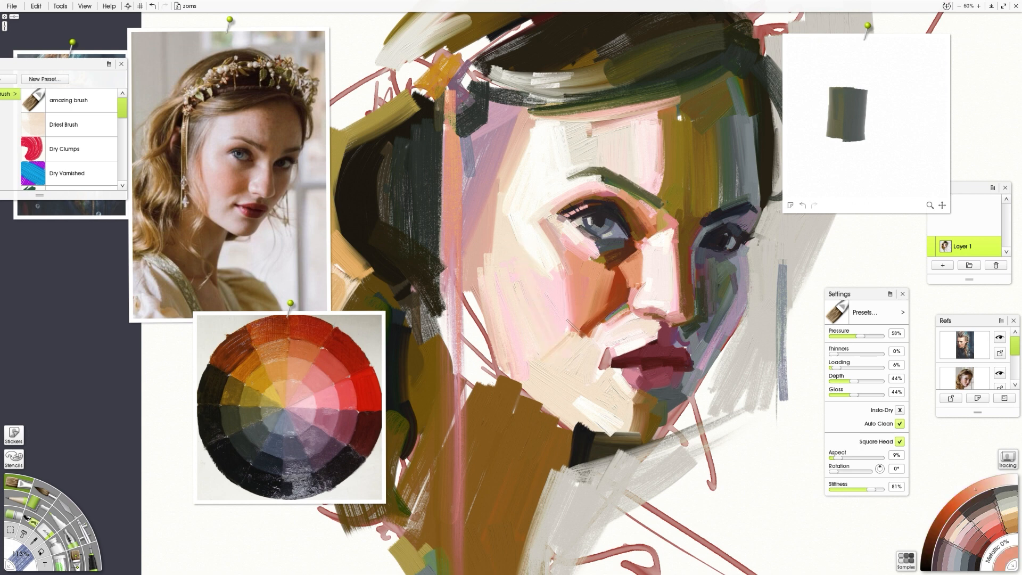
{"action": "left_click", "coordinate": [349, 471]}
{"action": "left_click_drag", "start_coordinate": [640, 365], "coordinate": [611, 362]}
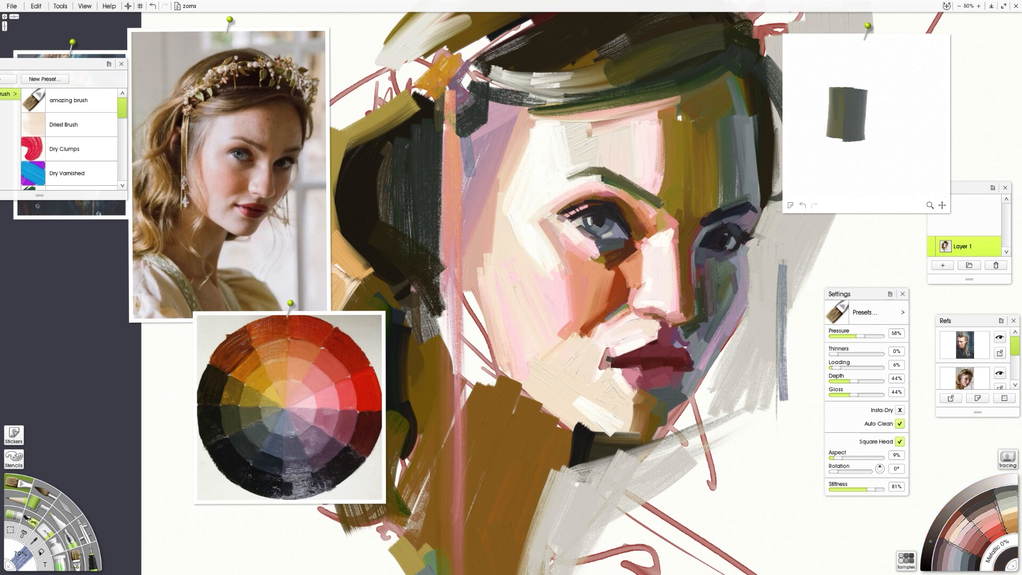
{"action": "left_click", "coordinate": [370, 456]}
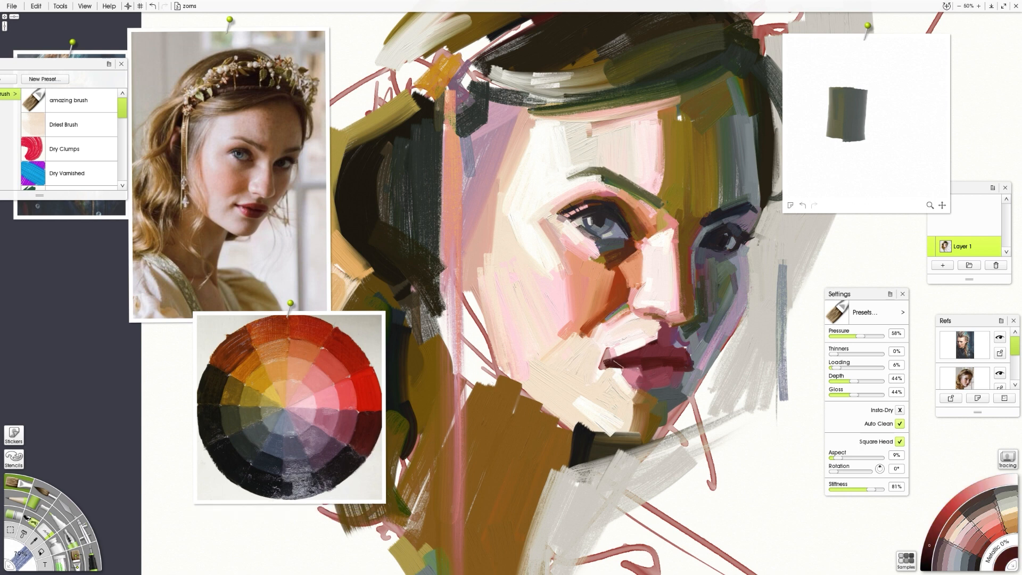
{"action": "left_click", "coordinate": [342, 481]}
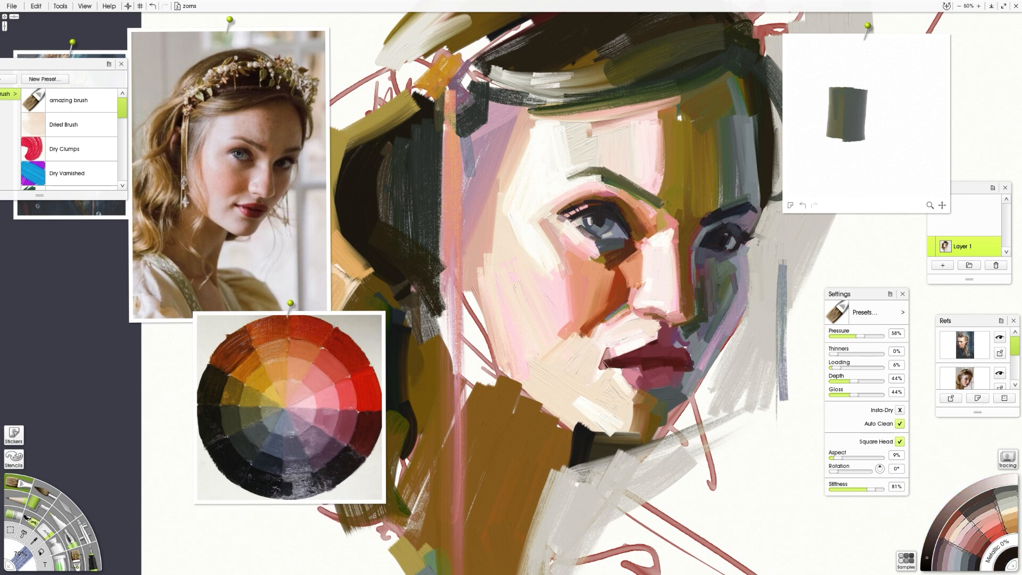
{"action": "left_click_drag", "start_coordinate": [641, 366], "coordinate": [674, 370]}
{"action": "left_click", "coordinate": [697, 379], "text": "alt"}
{"action": "left_click_drag", "start_coordinate": [695, 363], "coordinate": [688, 368]}
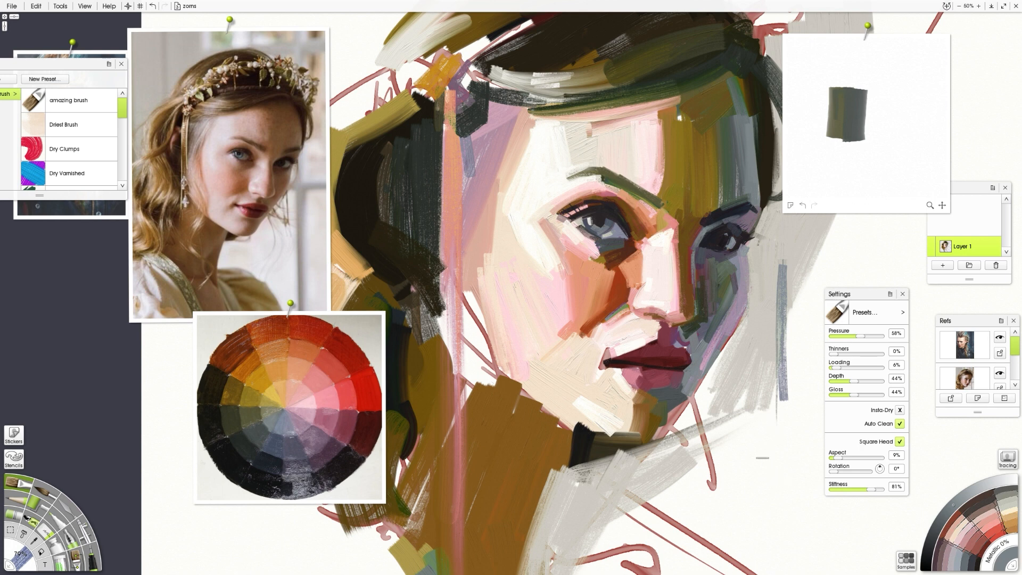
Step: Repaint the lower lip with sampled deep red strokes and define its lower edge
{"action": "left_click", "coordinate": [649, 387], "text": "alt"}
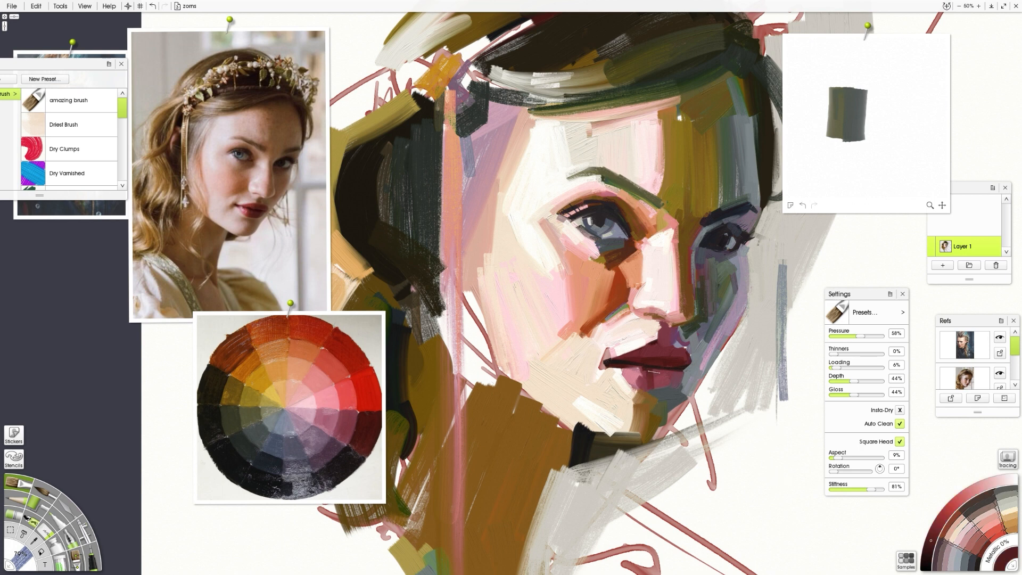
{"action": "mouse_move", "coordinate": [660, 371]}
{"action": "left_mouse_down"}
{"action": "mouse_move", "coordinate": [681, 391]}
{"action": "mouse_move", "coordinate": [646, 391]}
{"action": "left_mouse_up"}
{"action": "left_click", "coordinate": [679, 389], "text": "alt"}
{"action": "left_click", "coordinate": [670, 395], "text": "alt"}
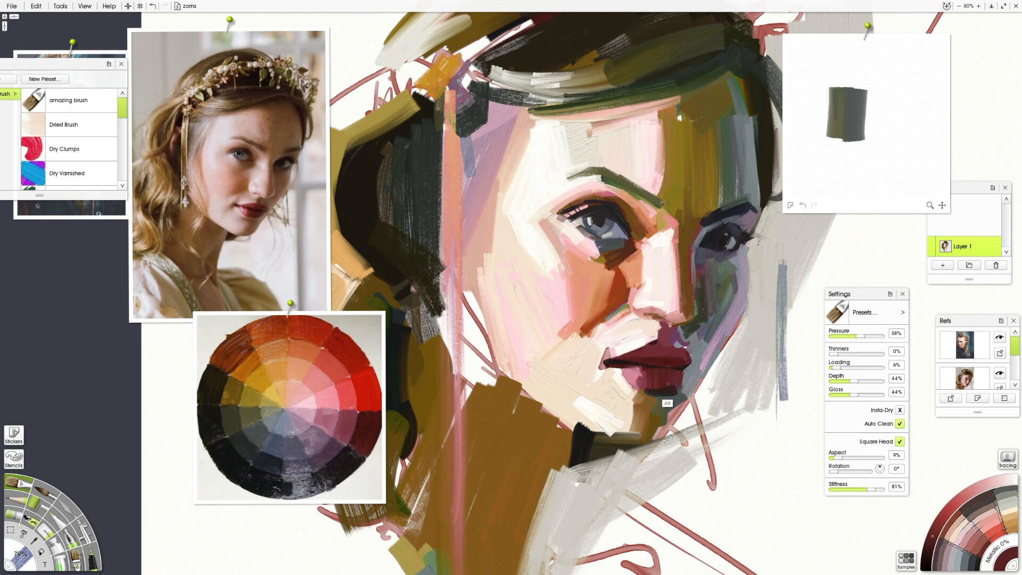
{"action": "left_click", "coordinate": [683, 393], "text": "alt"}
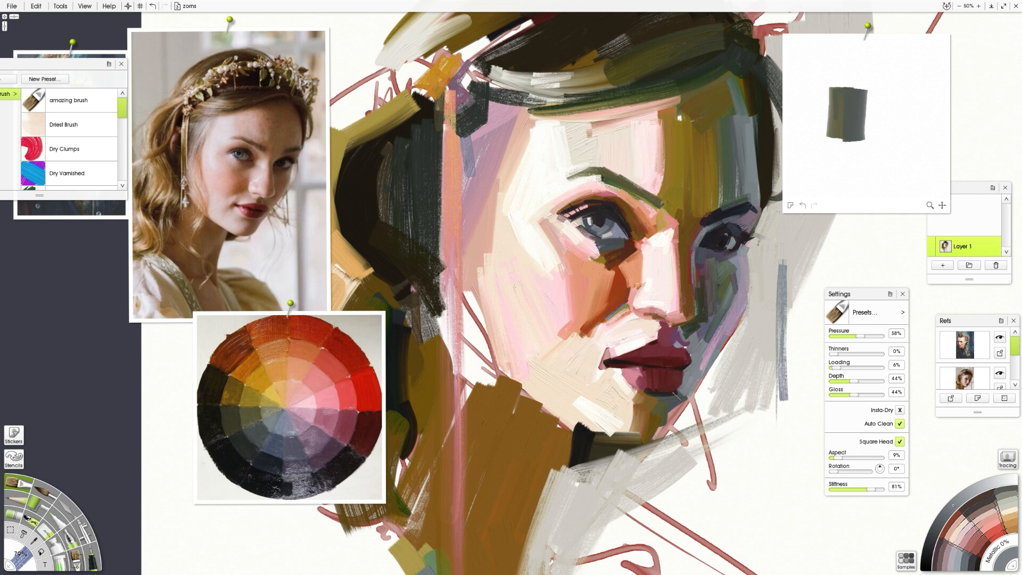
Step: Shape the area beneath the lower lip with sampled dark, ochre and pink strokes
{"action": "left_click_drag", "start_coordinate": [678, 402], "coordinate": [689, 388]}
{"action": "left_click", "coordinate": [625, 409], "text": "alt"}
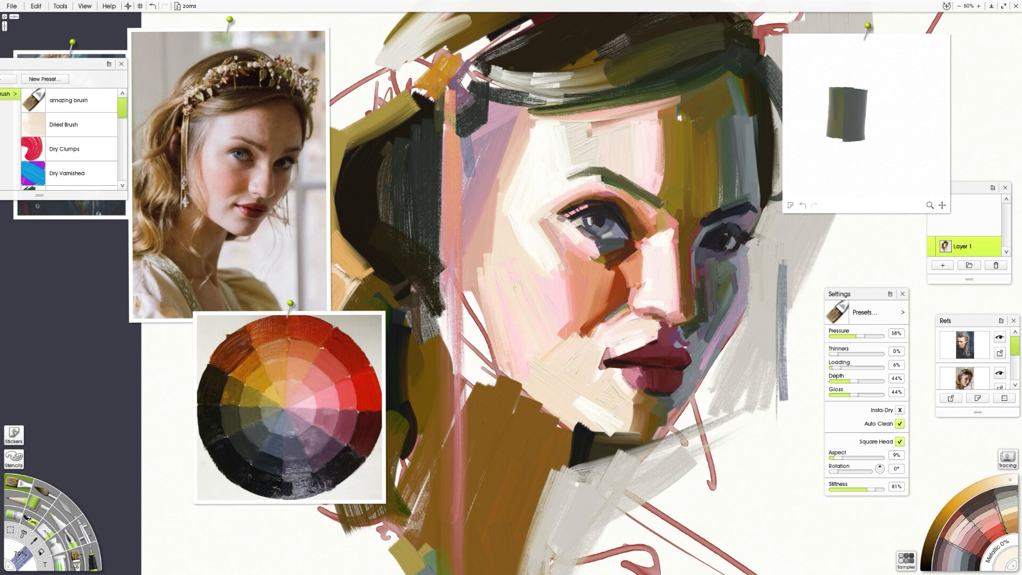
{"action": "left_click", "coordinate": [522, 373], "text": "alt"}
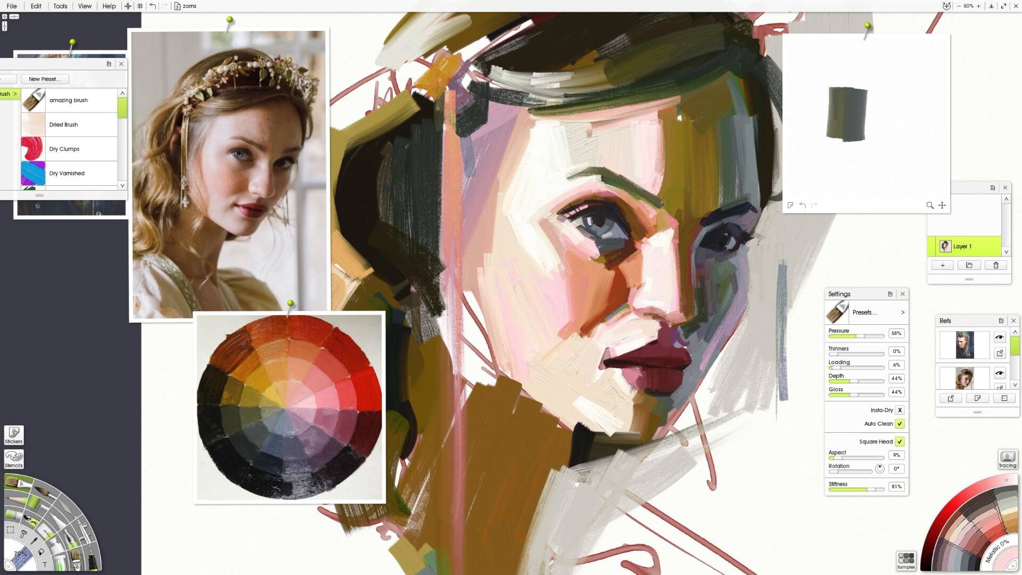
{"action": "left_click_drag", "start_coordinate": [633, 402], "coordinate": [660, 398]}
Step: Shade the far chin and the skin above the far mouth corner with sampled blue-grey and muted green tones
{"action": "left_click", "coordinate": [755, 219], "text": "alt"}
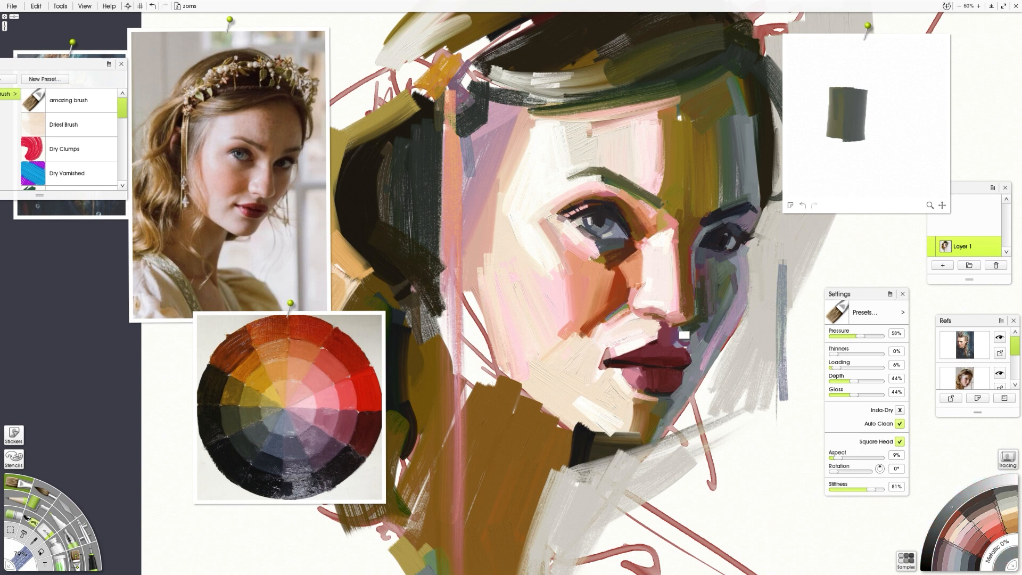
{"action": "left_click", "coordinate": [698, 355], "text": "alt"}
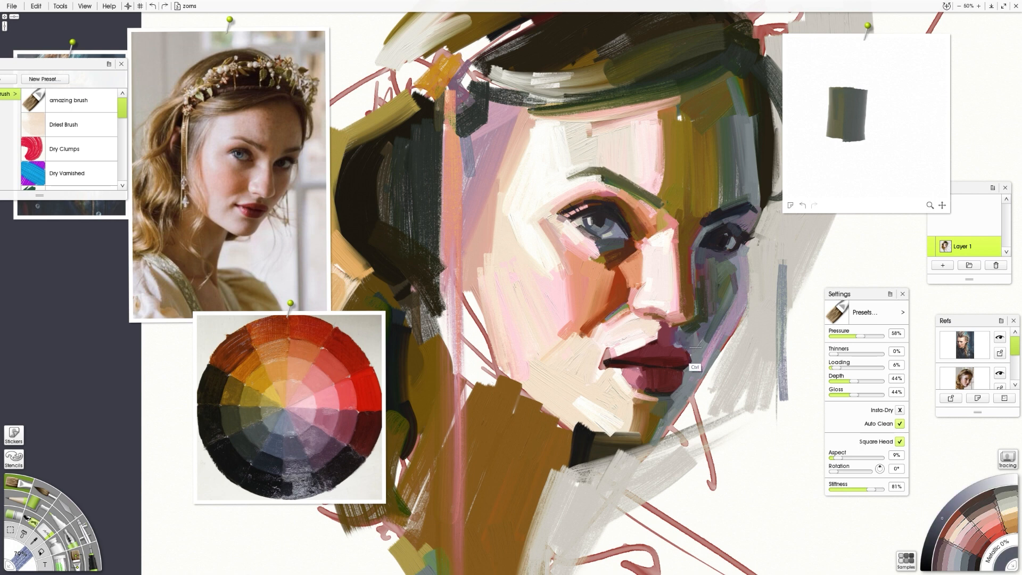
{"action": "left_click", "coordinate": [687, 346], "text": "alt"}
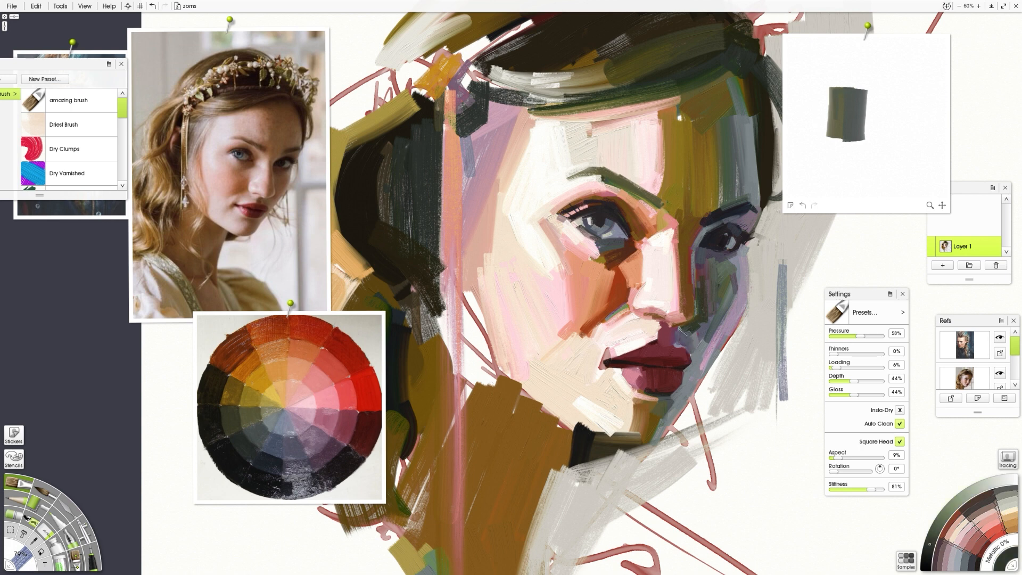
{"action": "left_click", "coordinate": [722, 287], "text": "alt"}
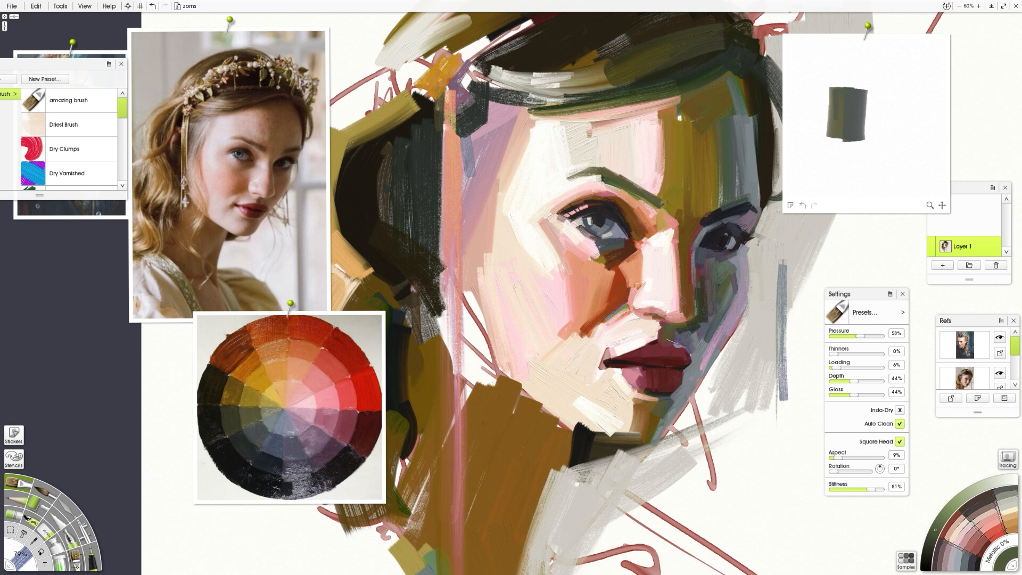
Step: Refine the upper lip's contour and the skin just above it with sampled red and skin tones
{"action": "left_click", "coordinate": [670, 349], "text": "alt"}
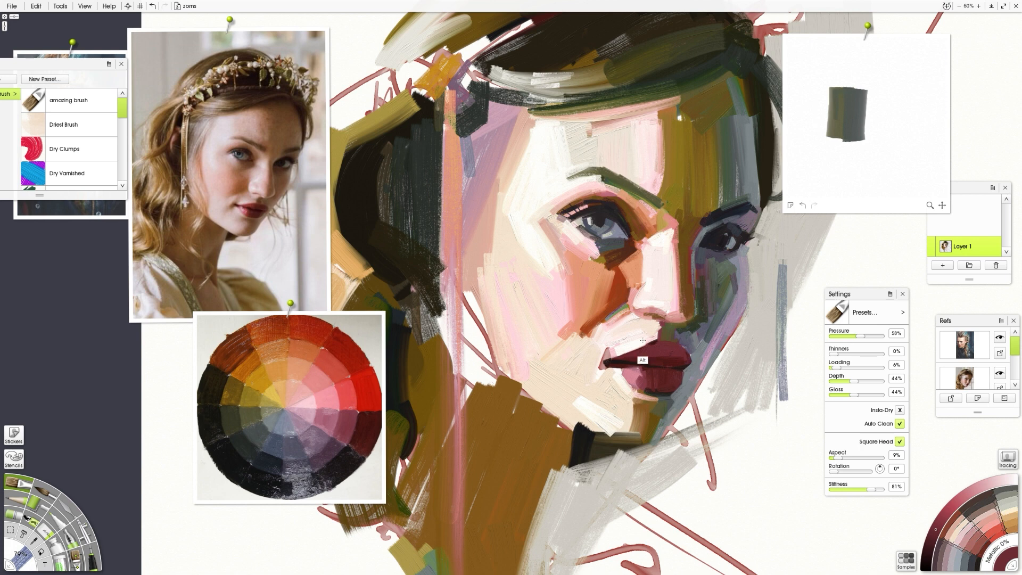
{"action": "left_click", "coordinate": [646, 337], "text": "alt"}
{"action": "left_click", "coordinate": [624, 349], "text": "alt"}
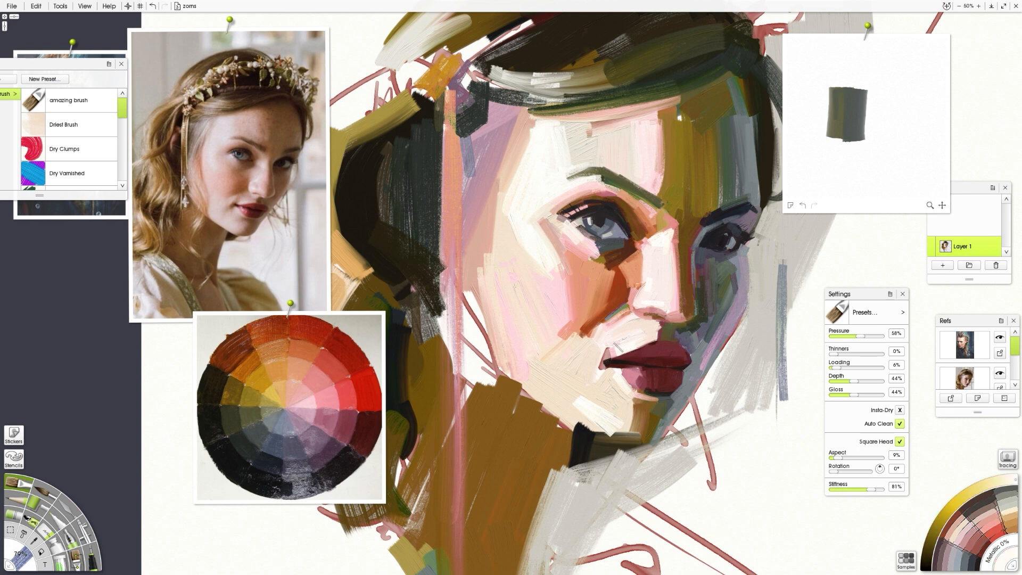
{"action": "left_click", "coordinate": [634, 323], "text": "alt"}
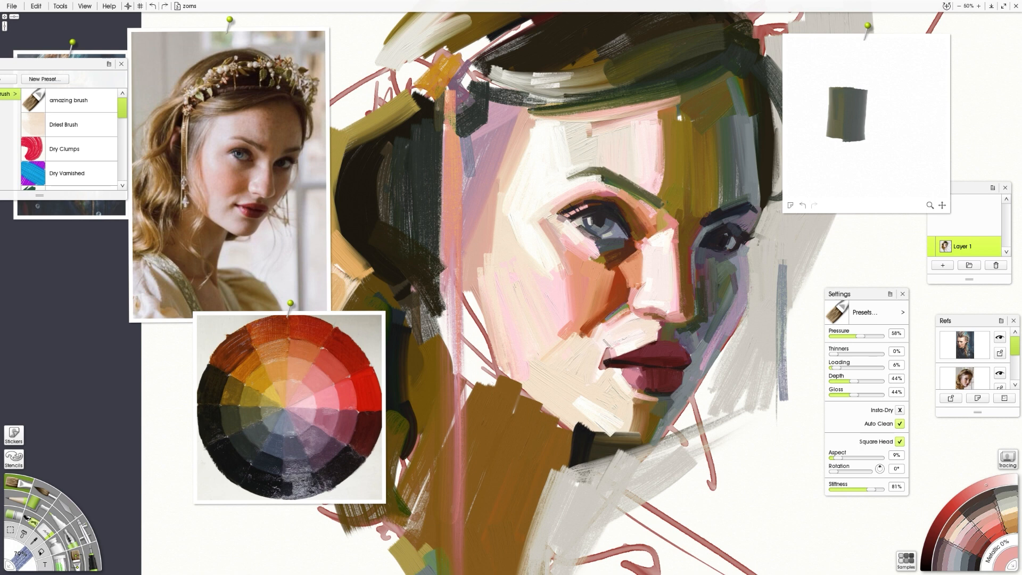
Step: Retouch the near mouth corner with sampled skin and shadow tones, undoing the last stroke
{"action": "left_click_drag", "start_coordinate": [599, 362], "coordinate": [590, 379]}
{"action": "left_click", "coordinate": [637, 423], "text": "alt"}
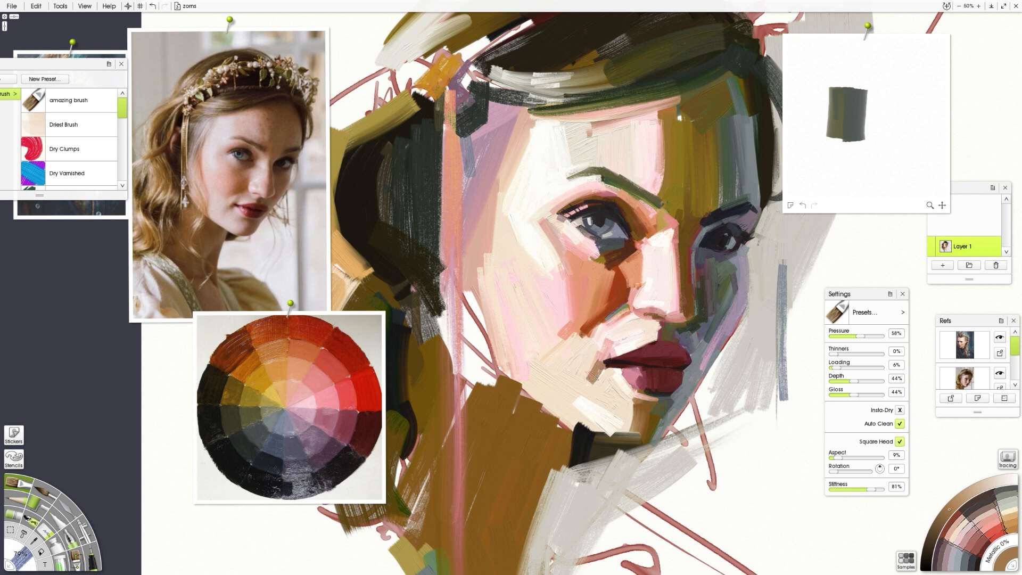
{"action": "left_click", "coordinate": [609, 365], "text": "alt"}
{"action": "left_click", "coordinate": [590, 314], "text": "alt"}
{"action": "left_click_drag", "start_coordinate": [602, 351], "coordinate": [588, 382]}
{"action": "left_click", "coordinate": [579, 368], "text": "alt"}
{"action": "key", "text": "ctrl+z"}
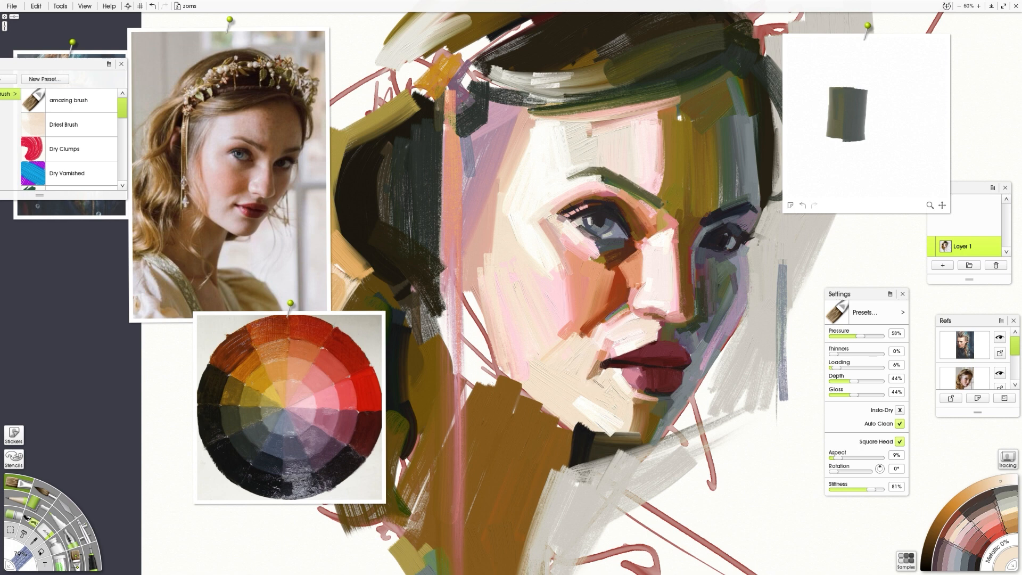
Step: Model the area between nose and upper lip and the nose edges with sampled pink and salmon tones
{"action": "left_click", "coordinate": [550, 337], "text": "alt"}
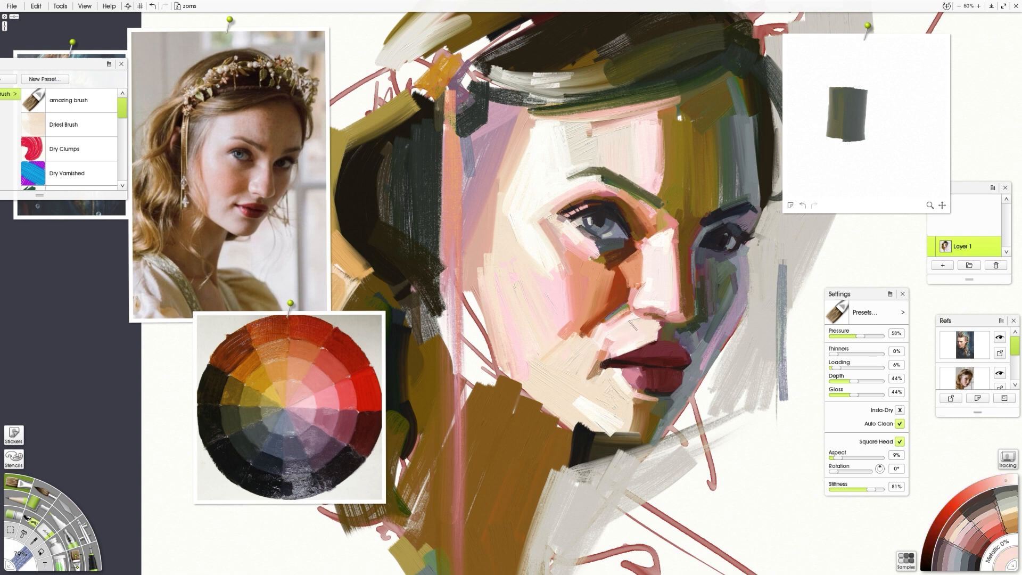
{"action": "left_click", "coordinate": [566, 315], "text": "alt"}
{"action": "left_click", "coordinate": [561, 265], "text": "alt"}
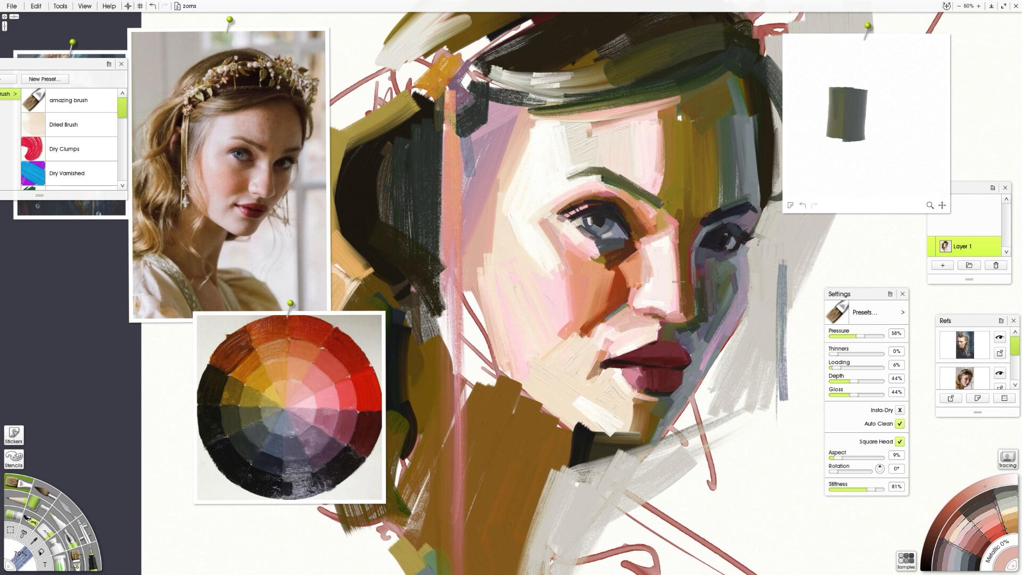
{"action": "key", "text": "alt"}
{"action": "left_click", "coordinate": [649, 288], "text": "alt"}
{"action": "left_click", "coordinate": [642, 319], "text": "alt"}
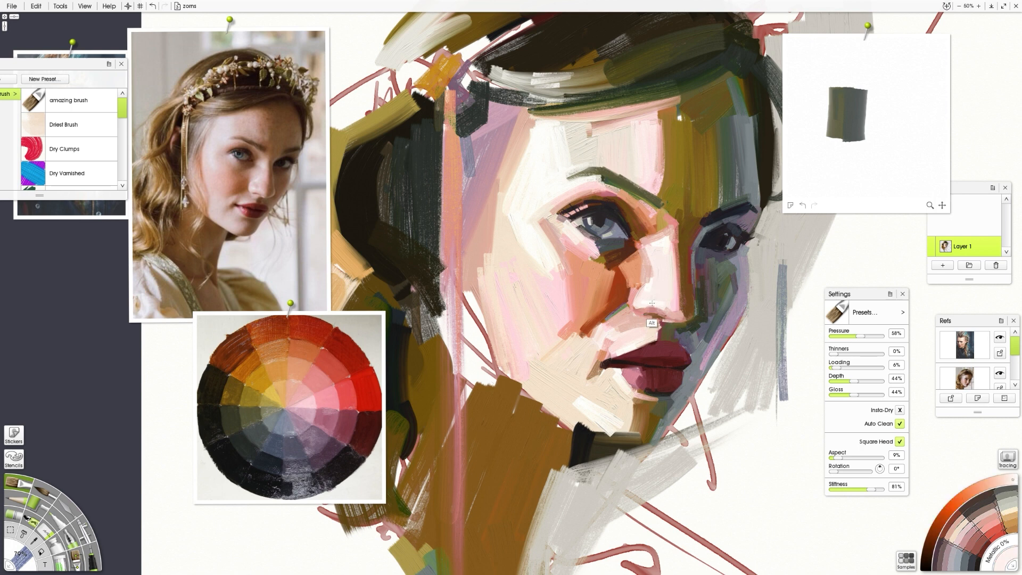
{"action": "left_click", "coordinate": [652, 324], "text": "alt"}
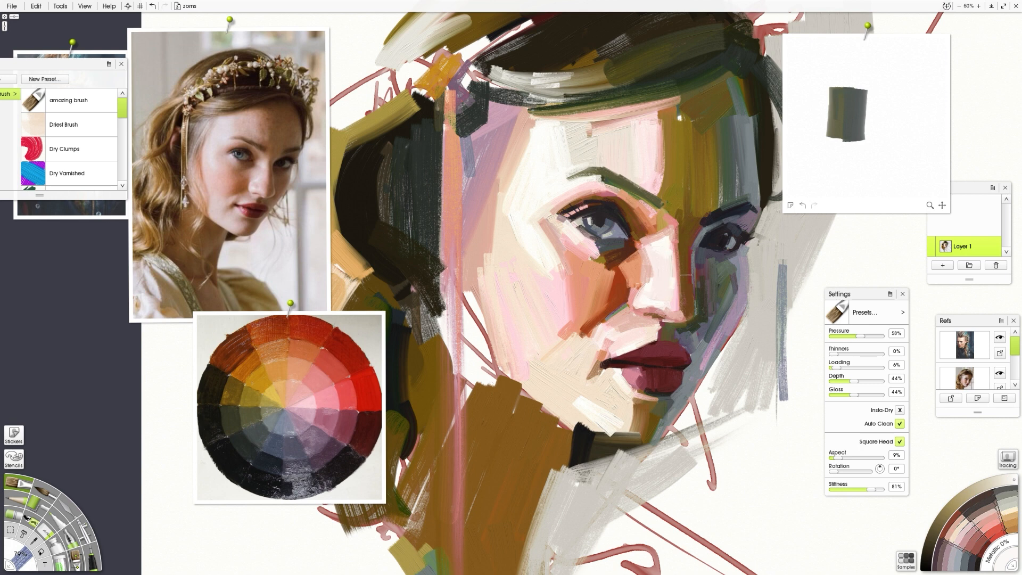
Step: Extend the near cheek and jaw toward the ear and chin with sampled peach and cream strokes
{"action": "left_click", "coordinate": [508, 338], "text": "alt"}
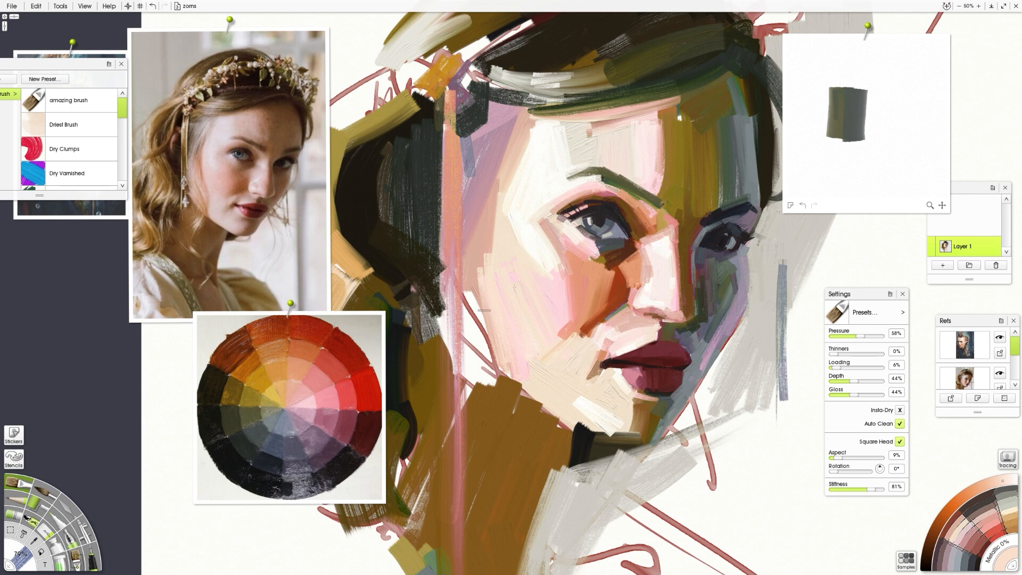
{"action": "mouse_move", "coordinate": [466, 299]}
{"action": "left_mouse_down"}
{"action": "mouse_move", "coordinate": [464, 322]}
{"action": "mouse_move", "coordinate": [495, 365]}
{"action": "left_mouse_up"}
{"action": "left_click", "coordinate": [581, 424], "text": "alt"}
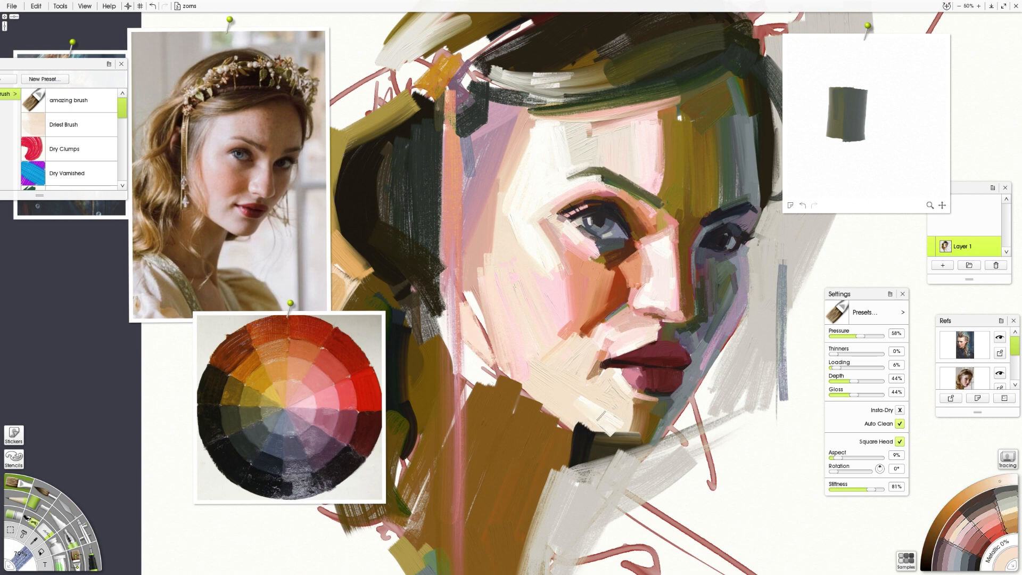
{"action": "mouse_move", "coordinate": [521, 372]}
{"action": "left_mouse_down"}
{"action": "mouse_move", "coordinate": [587, 432]}
{"action": "mouse_move", "coordinate": [541, 406]}
{"action": "mouse_move", "coordinate": [584, 435]}
{"action": "left_mouse_up"}
{"action": "left_click", "coordinate": [543, 399], "text": "alt"}
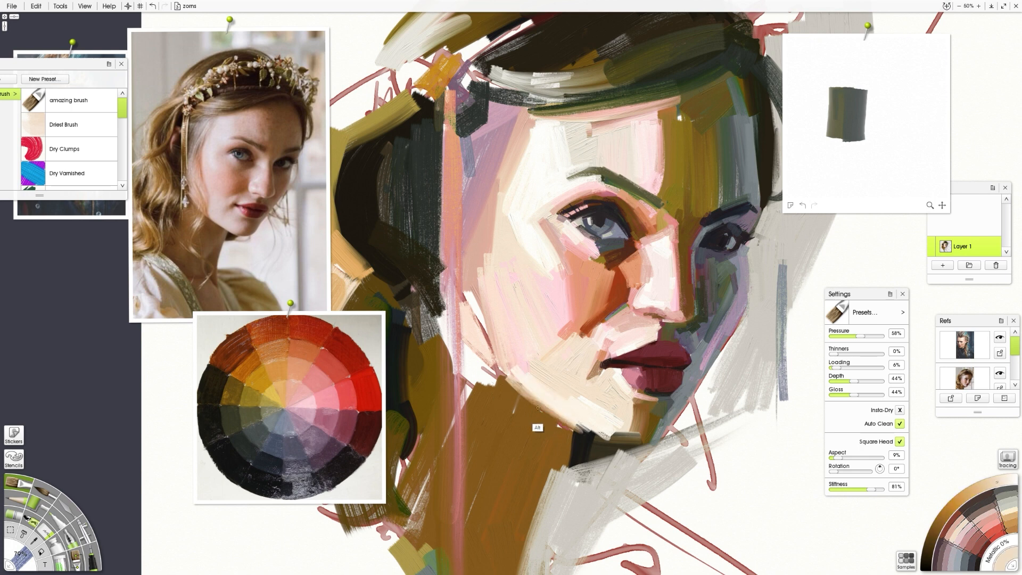
Step: Clean up the near jawline by cutting in along its lower edge with sampled brown neck colour
{"action": "left_click", "coordinate": [604, 465], "text": "alt"}
{"action": "left_click_drag", "start_coordinate": [489, 371], "coordinate": [564, 427]}
{"action": "left_click", "coordinate": [510, 408], "text": "alt"}
{"action": "left_click_drag", "start_coordinate": [475, 370], "coordinate": [565, 426]}
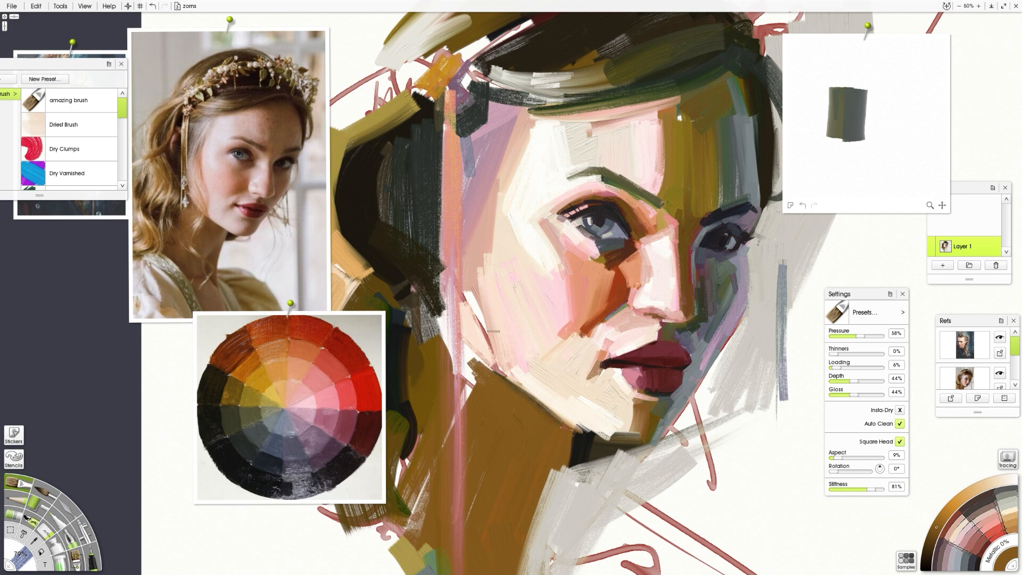
Step: Add sampled dark strokes behind the jaw below the ear and in the hair beside the neck
{"action": "left_click", "coordinate": [417, 326], "text": "alt"}
{"action": "mouse_move", "coordinate": [468, 353]}
{"action": "left_mouse_down"}
{"action": "mouse_move", "coordinate": [472, 404]}
{"action": "mouse_move", "coordinate": [488, 382]}
{"action": "left_mouse_up"}
{"action": "mouse_move", "coordinate": [467, 362]}
{"action": "left_mouse_down"}
{"action": "mouse_move", "coordinate": [478, 341]}
{"action": "mouse_move", "coordinate": [487, 376]}
{"action": "mouse_move", "coordinate": [472, 385]}
{"action": "mouse_move", "coordinate": [474, 430]}
{"action": "left_mouse_up"}
{"action": "mouse_move", "coordinate": [471, 365]}
{"action": "left_mouse_down"}
{"action": "mouse_move", "coordinate": [470, 385]}
{"action": "mouse_move", "coordinate": [479, 419]}
{"action": "left_mouse_up"}
{"action": "left_click_drag", "start_coordinate": [482, 355], "coordinate": [479, 406]}
{"action": "left_click_drag", "start_coordinate": [436, 327], "coordinate": [428, 442]}
{"action": "left_click_drag", "start_coordinate": [426, 309], "coordinate": [422, 370]}
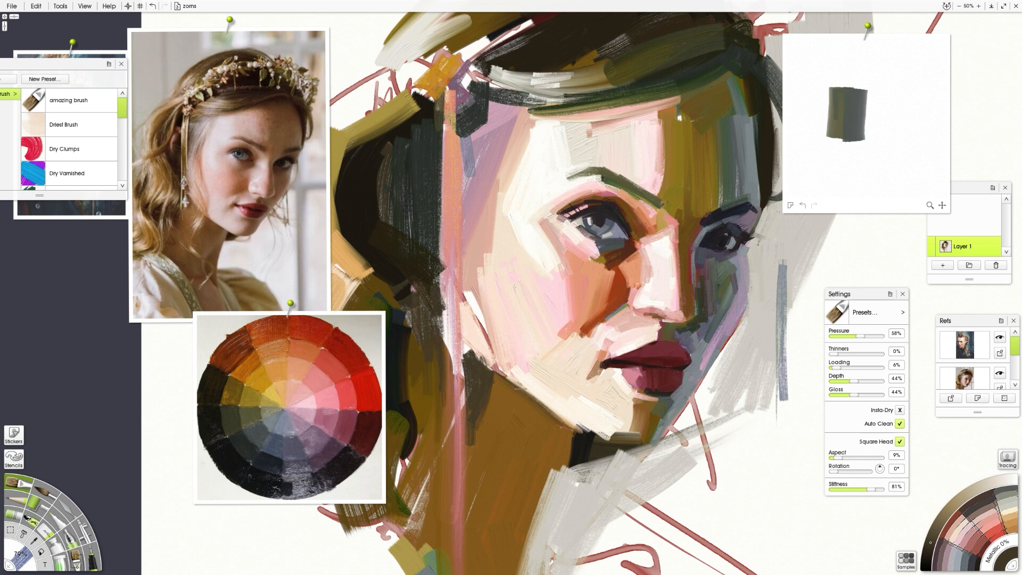
Step: Define the front edge of the neck with sampled muted green and brown strokes
{"action": "left_click", "coordinate": [724, 338], "text": "alt"}
{"action": "left_click_drag", "start_coordinate": [570, 434], "coordinate": [541, 552]}
{"action": "left_click", "coordinate": [538, 479], "text": "alt"}
{"action": "left_click_drag", "start_coordinate": [551, 471], "coordinate": [533, 569]}
{"action": "left_click_drag", "start_coordinate": [539, 501], "coordinate": [533, 559]}
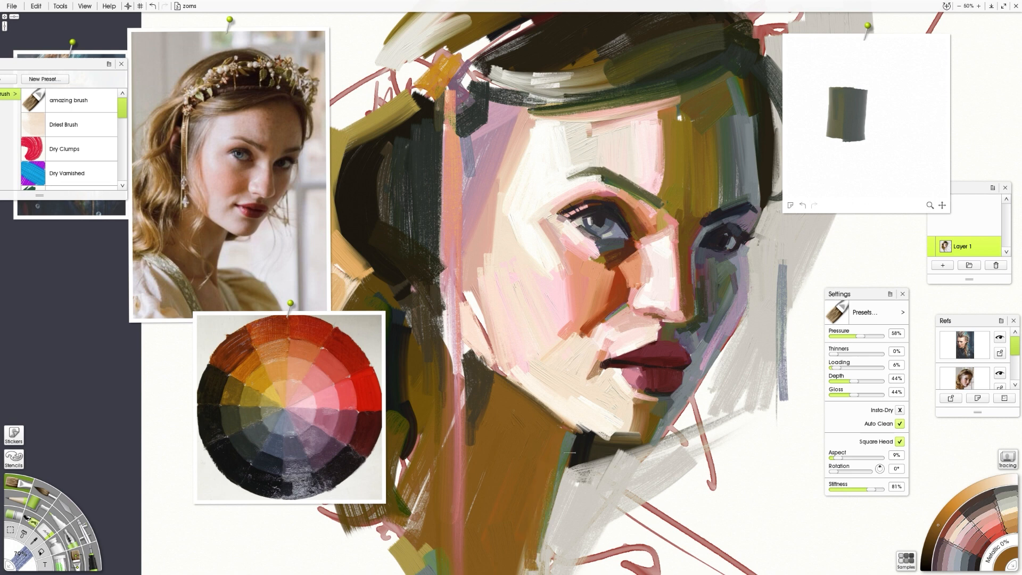
Step: Add a stroke to the lower neck and dark strokes beneath the chin, undoing an unwanted one
{"action": "key", "text": "ctrl+minus"}
{"action": "left_click", "coordinate": [969, 7]}
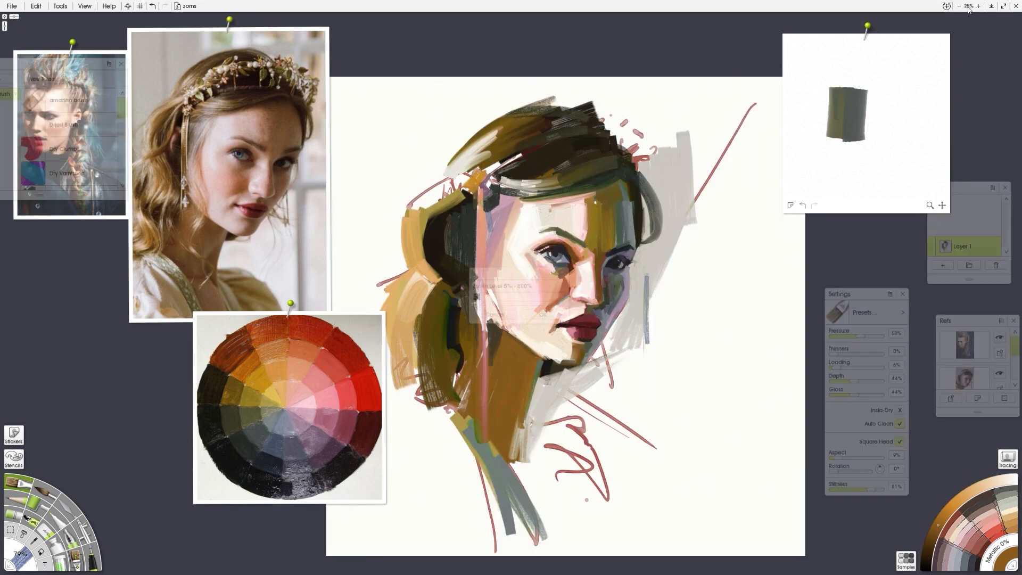
{"action": "left_click", "coordinate": [538, 314]}
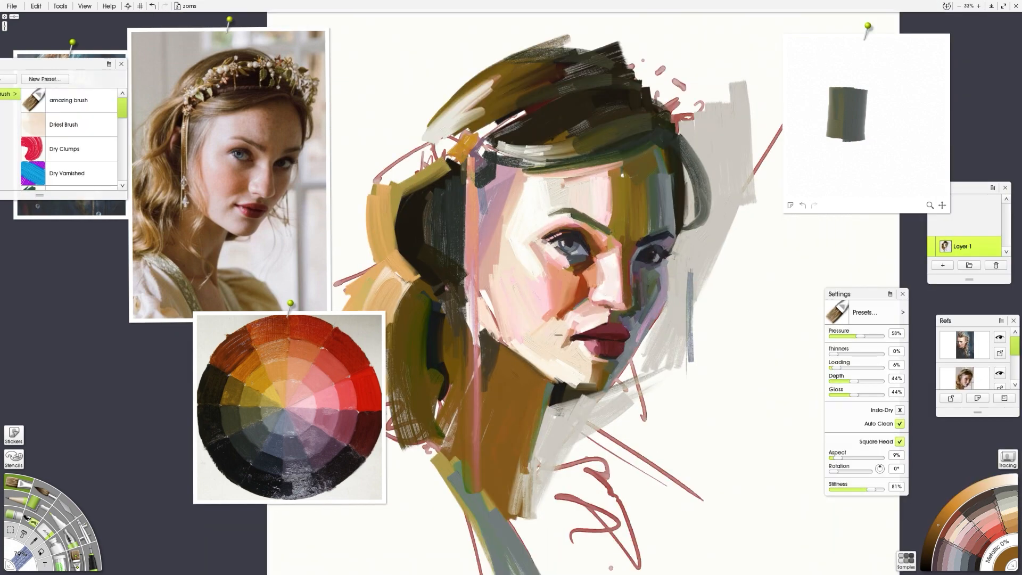
{"action": "mouse_move", "coordinate": [506, 476]}
{"action": "left_mouse_down"}
{"action": "mouse_move", "coordinate": [512, 450]}
{"action": "mouse_move", "coordinate": [509, 462]}
{"action": "left_mouse_up"}
{"action": "left_click", "coordinate": [578, 397], "text": "alt"}
{"action": "left_click_drag", "start_coordinate": [568, 401], "coordinate": [595, 412]}
{"action": "left_click_drag", "start_coordinate": [614, 376], "coordinate": [597, 411]}
{"action": "key", "text": "ctrl+z"}
Step: Paint dark hair strokes around the far side of the head up to the crown, undoing a misplaced one
{"action": "mouse_move", "coordinate": [684, 259]}
{"action": "left_mouse_down"}
{"action": "mouse_move", "coordinate": [680, 243]}
{"action": "mouse_move", "coordinate": [707, 198]}
{"action": "mouse_move", "coordinate": [702, 151]}
{"action": "left_mouse_up"}
{"action": "left_click_drag", "start_coordinate": [703, 163], "coordinate": [634, 92]}
{"action": "key", "text": "ctrl+z"}
{"action": "mouse_move", "coordinate": [704, 169]}
{"action": "left_mouse_down"}
{"action": "mouse_move", "coordinate": [654, 97]}
{"action": "mouse_move", "coordinate": [672, 118]}
{"action": "left_mouse_up"}
{"action": "mouse_move", "coordinate": [656, 68]}
{"action": "left_mouse_down"}
{"action": "mouse_move", "coordinate": [664, 77]}
{"action": "mouse_move", "coordinate": [643, 82]}
{"action": "mouse_move", "coordinate": [698, 109]}
{"action": "mouse_move", "coordinate": [633, 106]}
{"action": "mouse_move", "coordinate": [655, 81]}
{"action": "left_mouse_up"}
Step: Turn off the brush's Square Head and dab dark green leaves along the crown with colour sampled from the wheel
{"action": "left_click", "coordinate": [240, 421], "text": "alt"}
{"action": "left_click", "coordinate": [899, 441]}
{"action": "mouse_move", "coordinate": [679, 79]}
{"action": "left_mouse_down"}
{"action": "mouse_move", "coordinate": [695, 97]}
{"action": "mouse_move", "coordinate": [684, 103]}
{"action": "left_mouse_up"}
{"action": "left_click_drag", "start_coordinate": [693, 107], "coordinate": [696, 132]}
{"action": "mouse_move", "coordinate": [554, 97]}
{"action": "left_mouse_down"}
{"action": "mouse_move", "coordinate": [560, 121]}
{"action": "mouse_move", "coordinate": [524, 115]}
{"action": "mouse_move", "coordinate": [515, 139]}
{"action": "mouse_move", "coordinate": [528, 123]}
{"action": "mouse_move", "coordinate": [557, 122]}
{"action": "left_mouse_up"}
{"action": "left_click", "coordinate": [534, 104], "text": "alt"}
{"action": "left_click_drag", "start_coordinate": [548, 112], "coordinate": [552, 120]}
Step: Add more leaves across the front and far side of the crown in sampled dark green tones
{"action": "left_click_drag", "start_coordinate": [632, 96], "coordinate": [620, 116]}
{"action": "left_click", "coordinate": [629, 93], "text": "alt"}
{"action": "left_click_drag", "start_coordinate": [537, 125], "coordinate": [509, 145]}
{"action": "mouse_move", "coordinate": [513, 134]}
{"action": "left_mouse_down"}
{"action": "mouse_move", "coordinate": [500, 145]}
{"action": "mouse_move", "coordinate": [515, 147]}
{"action": "left_mouse_up"}
{"action": "left_click", "coordinate": [641, 88], "text": "alt"}
{"action": "mouse_move", "coordinate": [655, 85]}
{"action": "left_mouse_down"}
{"action": "mouse_move", "coordinate": [631, 98]}
{"action": "mouse_move", "coordinate": [635, 106]}
{"action": "left_mouse_up"}
{"action": "left_click", "coordinate": [622, 97], "text": "alt"}
{"action": "left_click_drag", "start_coordinate": [646, 66], "coordinate": [635, 83]}
Step: Dab small off-white blossoms along the crown from the near temple to its far side
{"action": "left_click", "coordinate": [466, 118], "text": "alt"}
{"action": "left_click_drag", "start_coordinate": [532, 99], "coordinate": [541, 99]}
{"action": "left_click", "coordinate": [467, 129], "text": "alt"}
{"action": "left_click", "coordinate": [583, 214], "text": "alt"}
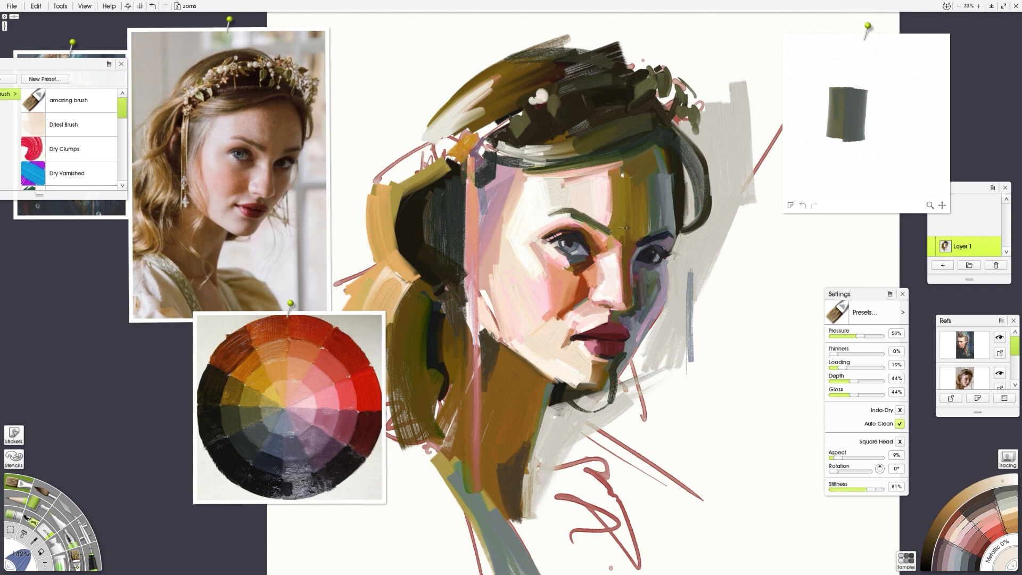
{"action": "mouse_move", "coordinate": [512, 100]}
{"action": "left_mouse_down"}
{"action": "mouse_move", "coordinate": [538, 105]}
{"action": "mouse_move", "coordinate": [476, 128]}
{"action": "left_mouse_up"}
{"action": "left_click_drag", "start_coordinate": [585, 74], "coordinate": [634, 67]}
{"action": "left_click", "coordinate": [588, 76], "text": "alt"}
{"action": "left_click_drag", "start_coordinate": [643, 64], "coordinate": [646, 68]}
{"action": "left_click", "coordinate": [673, 90]}
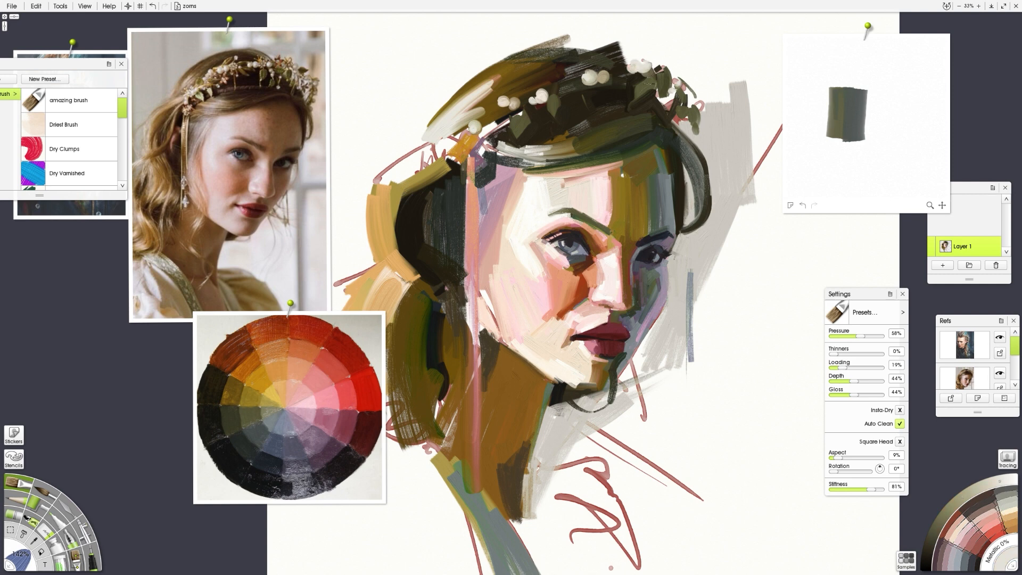
Step: Reduce the brush size and paint dark hair beneath the crown's near side, adding dark dabs at its top with colour sampled from the wheel
{"action": "key", "text": "bracketleft"}
{"action": "left_click", "coordinate": [524, 120], "text": "alt"}
{"action": "mouse_move", "coordinate": [520, 113]}
{"action": "left_mouse_down"}
{"action": "mouse_move", "coordinate": [481, 134]}
{"action": "mouse_move", "coordinate": [492, 122]}
{"action": "mouse_move", "coordinate": [445, 183]}
{"action": "left_mouse_up"}
{"action": "left_click", "coordinate": [231, 387], "text": "alt"}
{"action": "left_click_drag", "start_coordinate": [623, 77], "coordinate": [648, 54]}
{"action": "left_click_drag", "start_coordinate": [651, 55], "coordinate": [659, 68]}
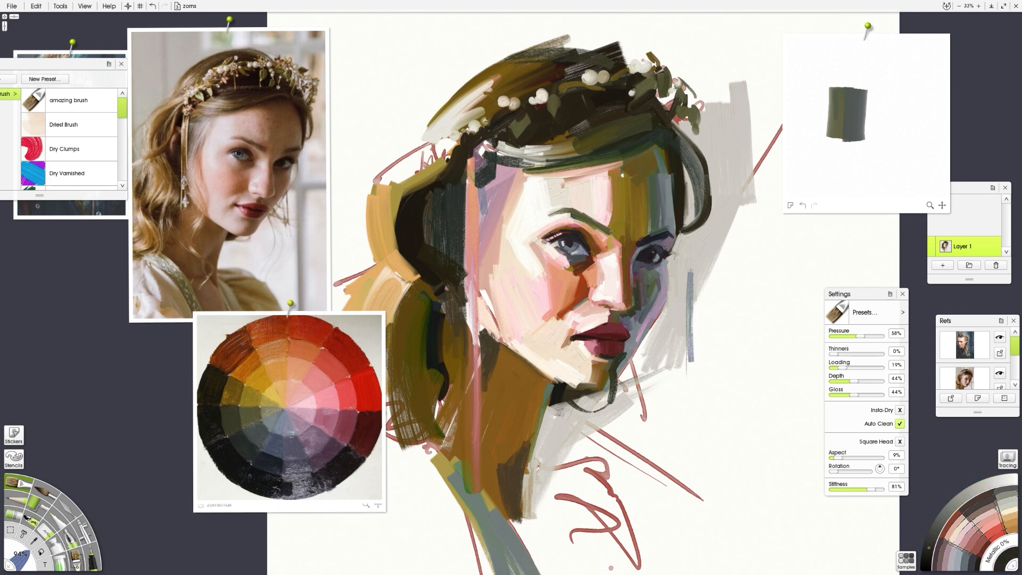
Step: Darken the far temple and far cheek edge with cool dark tones sampled from the wheel, undoing a misplaced stroke
{"action": "left_click", "coordinate": [230, 428]}
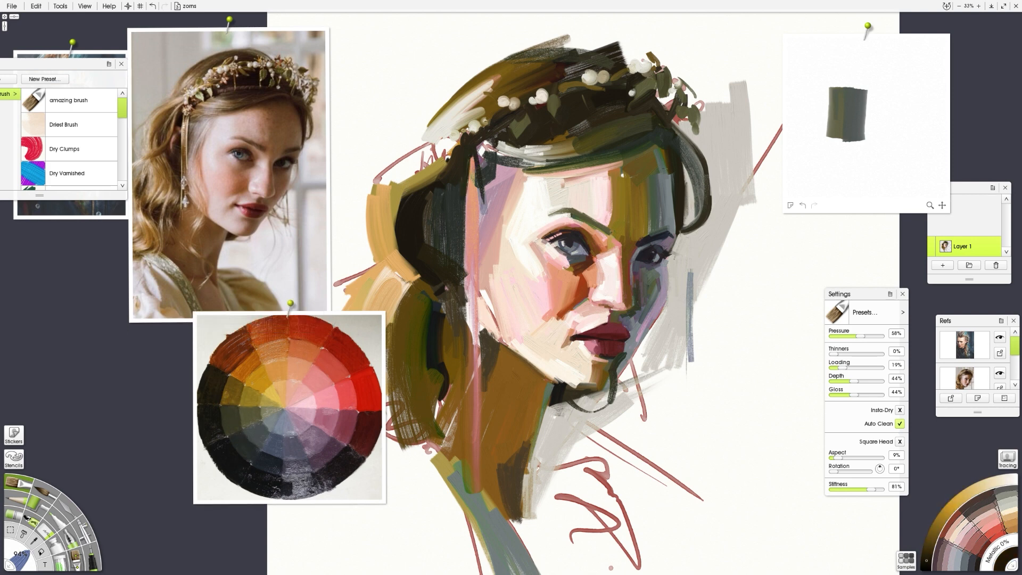
{"action": "left_click_drag", "start_coordinate": [666, 141], "coordinate": [682, 189]}
{"action": "left_click_drag", "start_coordinate": [679, 228], "coordinate": [659, 300]}
{"action": "left_click", "coordinate": [311, 454]}
{"action": "left_click", "coordinate": [292, 447]}
{"action": "key", "text": "ctrl+z"}
{"action": "mouse_move", "coordinate": [683, 292]}
{"action": "left_mouse_down"}
{"action": "mouse_move", "coordinate": [668, 286]}
{"action": "mouse_move", "coordinate": [675, 218]}
{"action": "left_mouse_up"}
{"action": "left_click", "coordinate": [688, 246], "text": "alt"}
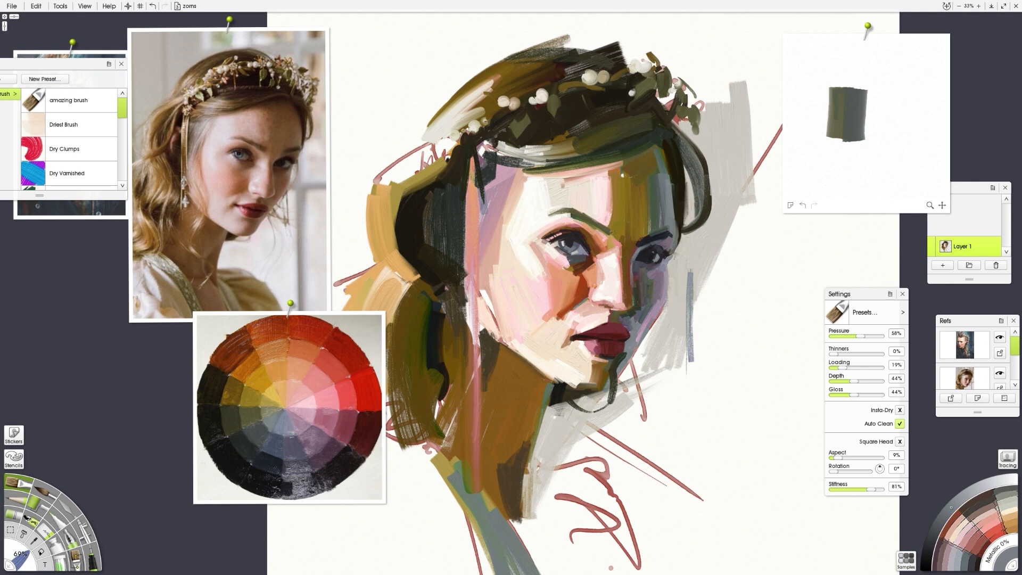
{"action": "left_click_drag", "start_coordinate": [579, 268], "coordinate": [589, 272]}
{"action": "left_click", "coordinate": [310, 439]}
{"action": "key", "text": "ctrl+z"}
{"action": "left_click", "coordinate": [568, 261], "text": "alt"}
{"action": "left_click_drag", "start_coordinate": [553, 234], "coordinate": [566, 231]}
{"action": "key", "text": "ctrl+z"}
Step: Refine the near edge of the face beside the pink ribbon with sampled tones, undoing the first stroke
{"action": "left_click_drag", "start_coordinate": [496, 166], "coordinate": [483, 246]}
{"action": "key", "text": "ctrl+z"}
{"action": "left_click_drag", "start_coordinate": [485, 198], "coordinate": [481, 258]}
{"action": "left_click", "coordinate": [475, 239], "text": "alt"}
{"action": "left_click_drag", "start_coordinate": [483, 223], "coordinate": [481, 272]}
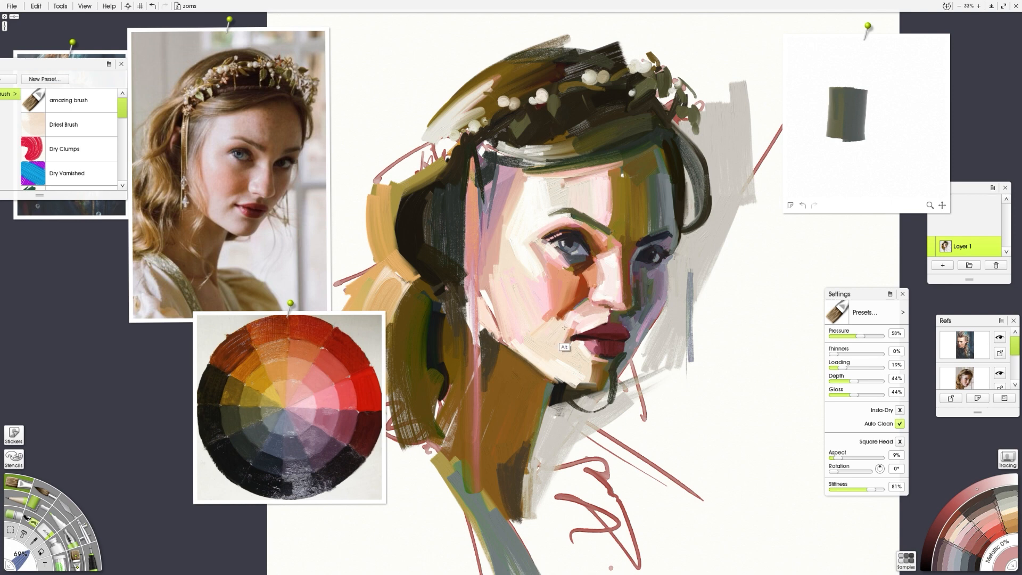
Step: Touch up the skin beside the far corner of the mouth and the lower far cheek with sampled tones
{"action": "left_click", "coordinate": [565, 347], "text": "alt"}
{"action": "left_click_drag", "start_coordinate": [650, 321], "coordinate": [643, 321]}
{"action": "left_click_drag", "start_coordinate": [632, 293], "coordinate": [632, 304]}
{"action": "left_click", "coordinate": [641, 345], "text": "alt"}
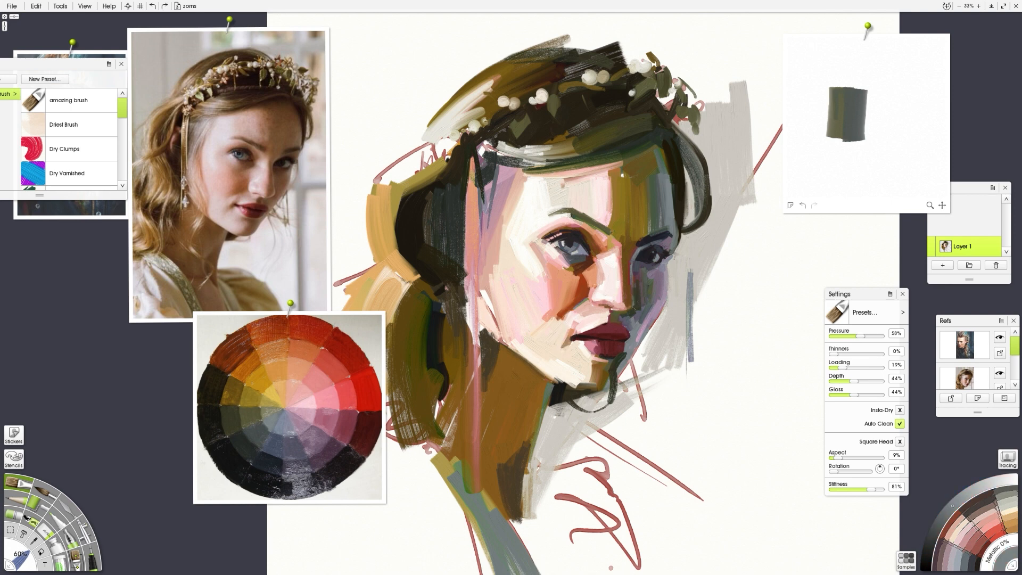
{"action": "left_click", "coordinate": [598, 321], "text": "alt"}
{"action": "left_click_drag", "start_coordinate": [610, 311], "coordinate": [621, 314]}
{"action": "left_click", "coordinate": [609, 319], "text": "alt"}
{"action": "key", "text": "ctrl+z"}
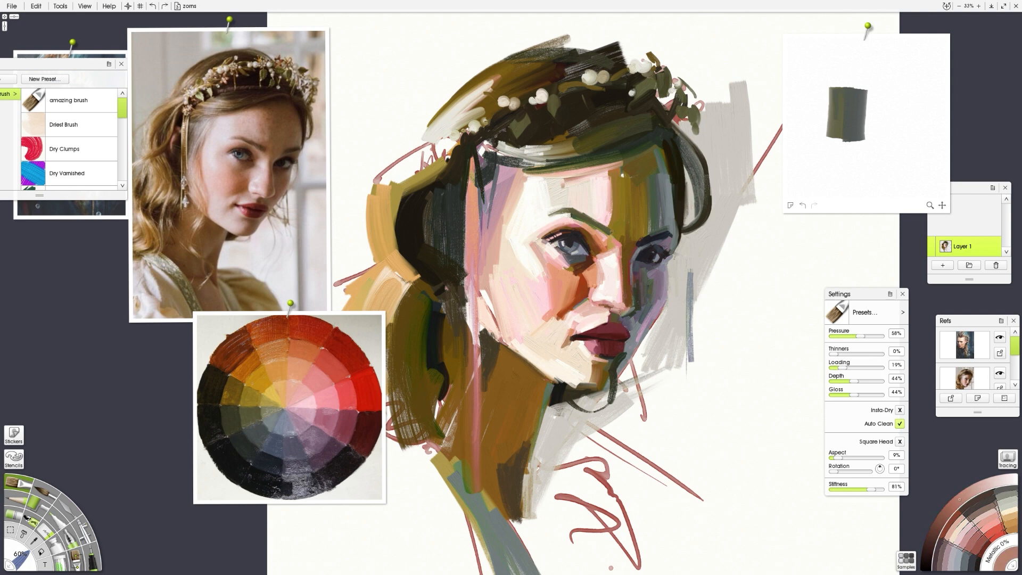
Step: Paint short strokes along the nose bridge with skin tones sampled from the face and the colour wheel
{"action": "left_click", "coordinate": [608, 294], "text": "alt"}
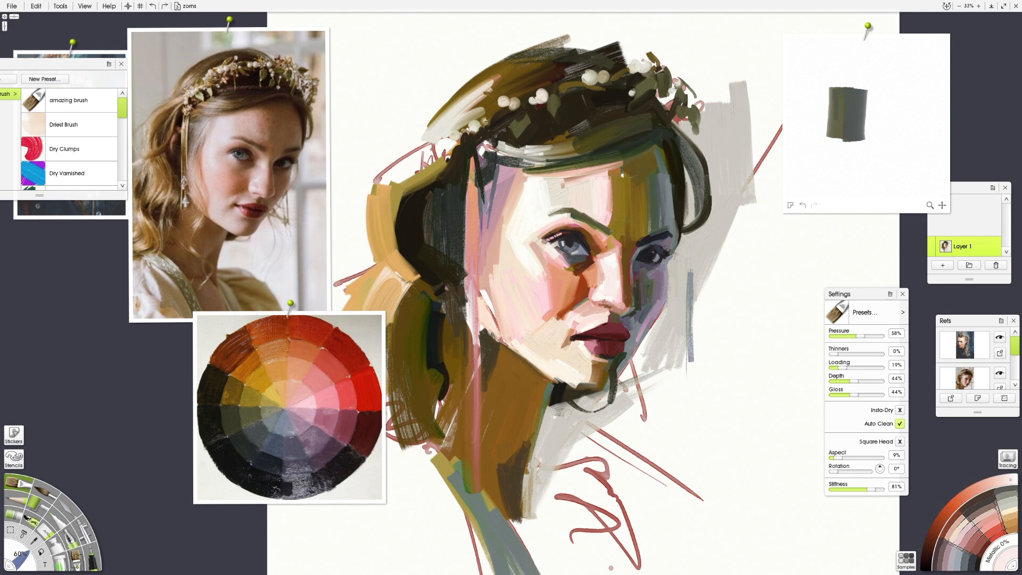
{"action": "left_click", "coordinate": [622, 245], "text": "alt"}
{"action": "left_click", "coordinate": [633, 249], "text": "alt"}
{"action": "left_click", "coordinate": [301, 412], "text": "alt"}
{"action": "left_click", "coordinate": [633, 305], "text": "alt"}
Step: Shade the underside of the nose and the area above the upper lip with tones sampled nearby
{"action": "mouse_move", "coordinate": [629, 297]}
{"action": "left_mouse_down"}
{"action": "mouse_move", "coordinate": [630, 327]}
{"action": "mouse_move", "coordinate": [618, 330]}
{"action": "left_mouse_up"}
{"action": "left_click", "coordinate": [629, 316], "text": "alt"}
{"action": "left_click", "coordinate": [626, 308], "text": "alt"}
{"action": "left_click", "coordinate": [620, 320], "text": "alt"}
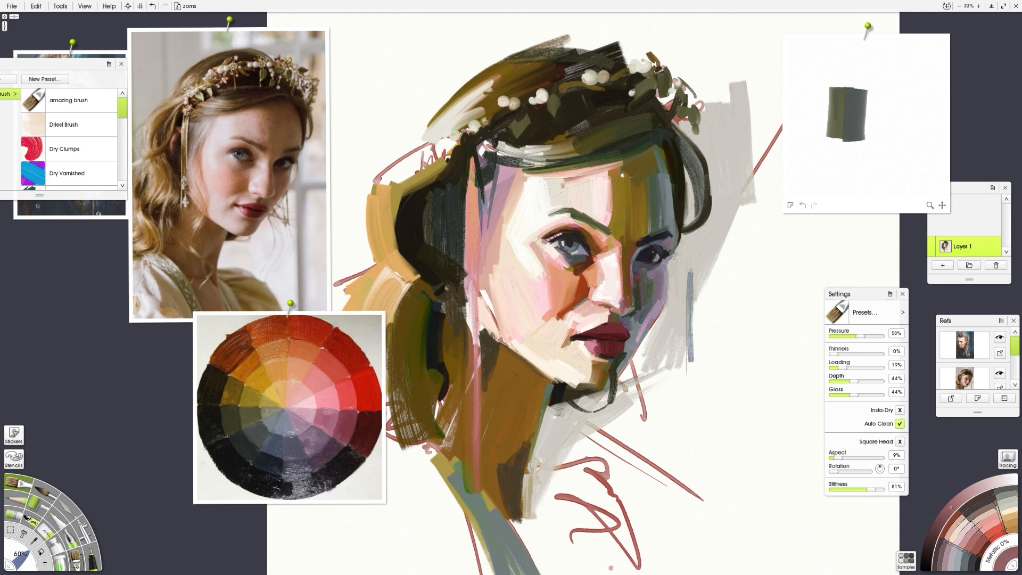
{"action": "left_click", "coordinate": [626, 296], "text": "alt"}
{"action": "left_click", "coordinate": [633, 332], "text": "alt"}
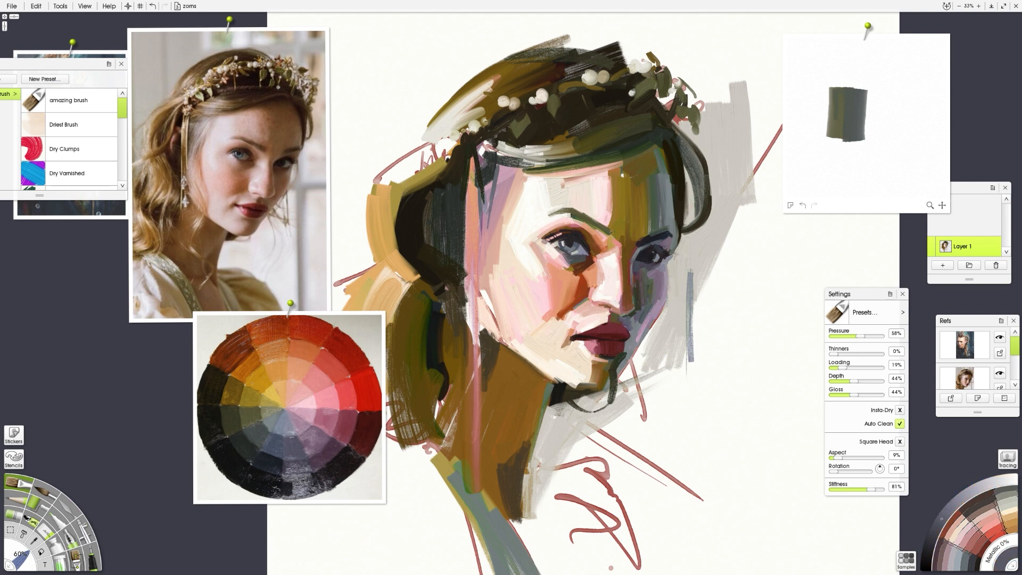
{"action": "left_click", "coordinate": [622, 293], "text": "alt"}
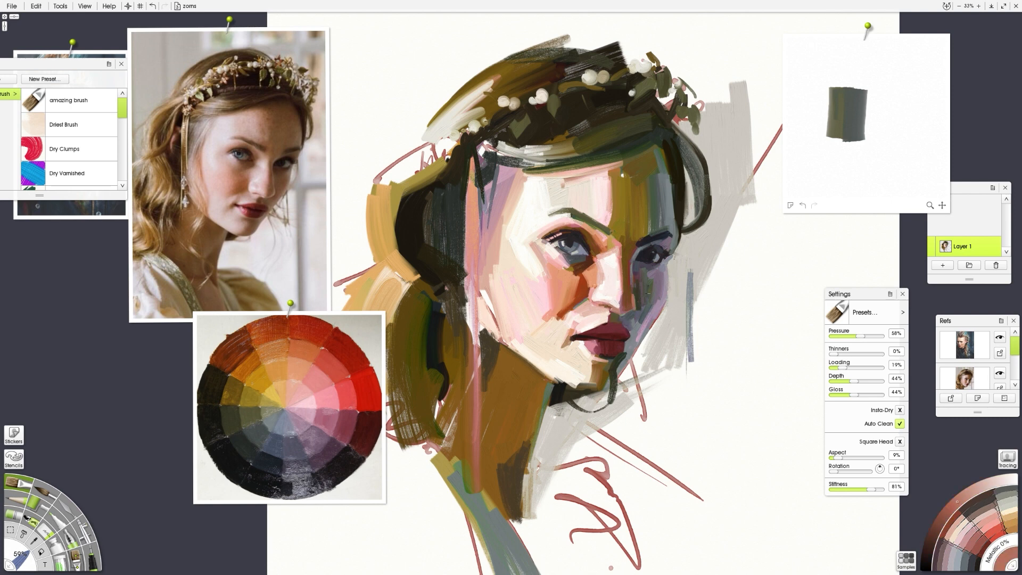
Step: Refine the upper lip's edge and the surrounding skin with sampled lip and skin tones
{"action": "left_click", "coordinate": [637, 322], "text": "alt"}
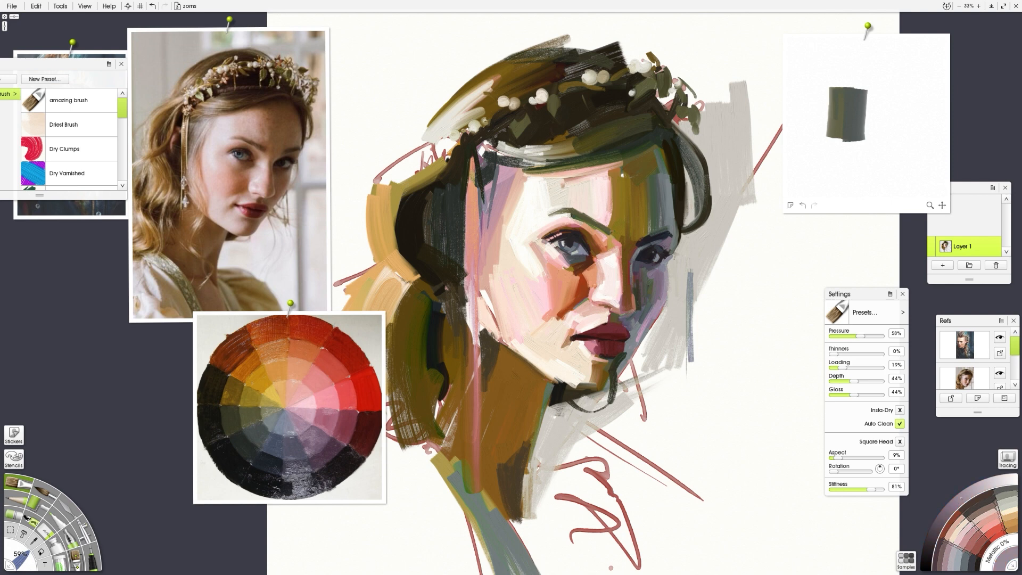
{"action": "left_click", "coordinate": [612, 338], "text": "alt"}
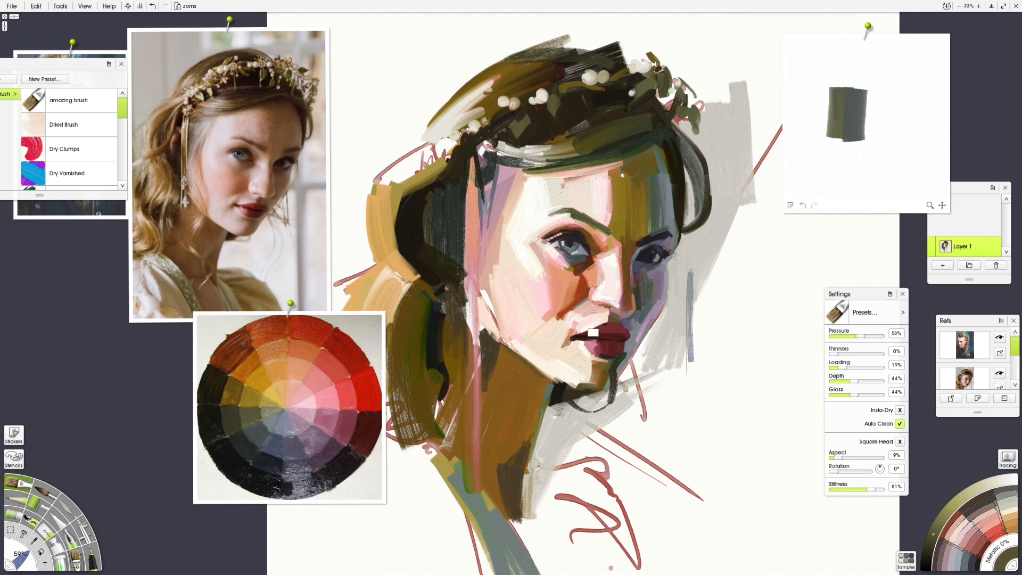
{"action": "left_click", "coordinate": [602, 327], "text": "alt"}
{"action": "left_click", "coordinate": [637, 339], "text": "alt"}
{"action": "left_click", "coordinate": [639, 325], "text": "alt"}
{"action": "left_click", "coordinate": [632, 324], "text": "alt"}
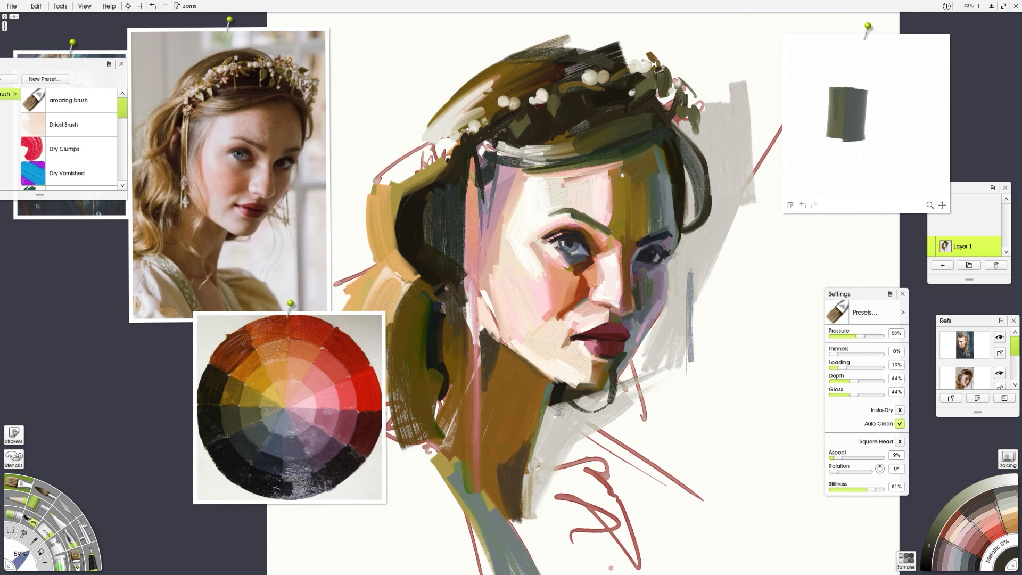
Step: Enable the Square Head brush option and paint off-white background strokes beside the shadowed cheek and jaw
{"action": "left_click", "coordinate": [314, 458], "text": "alt"}
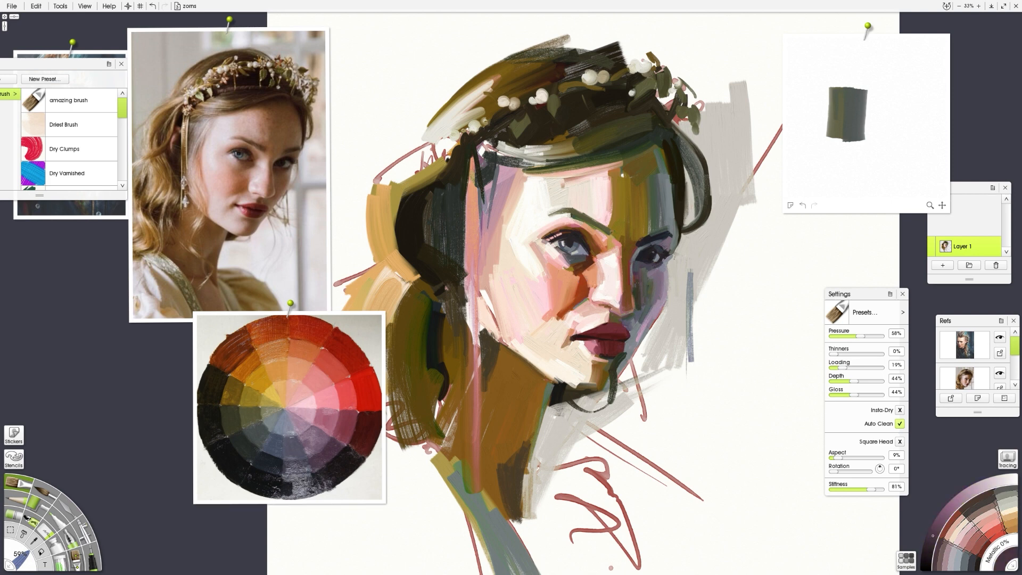
{"action": "left_click", "coordinate": [662, 351], "text": "alt"}
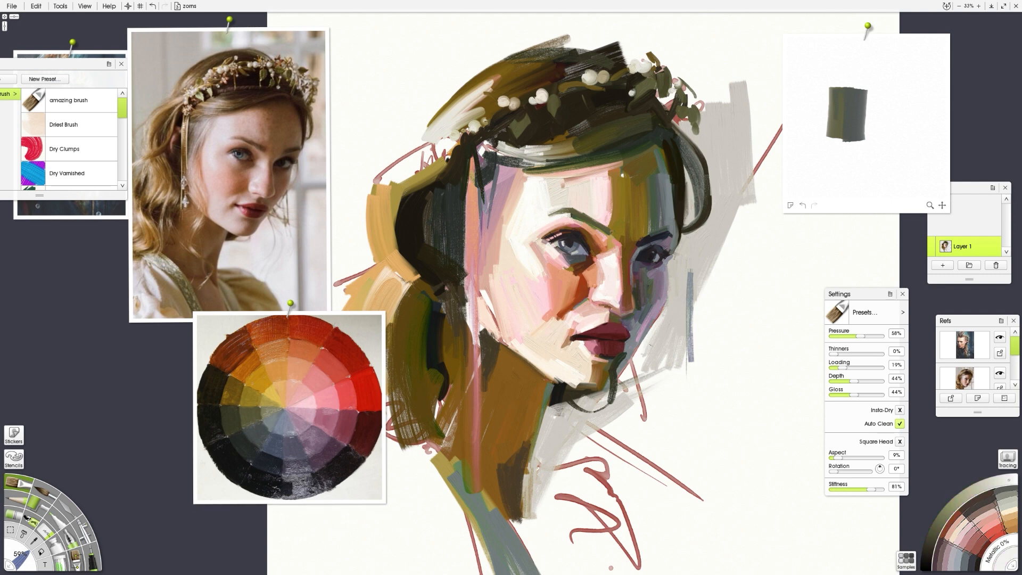
{"action": "left_click", "coordinate": [900, 441]}
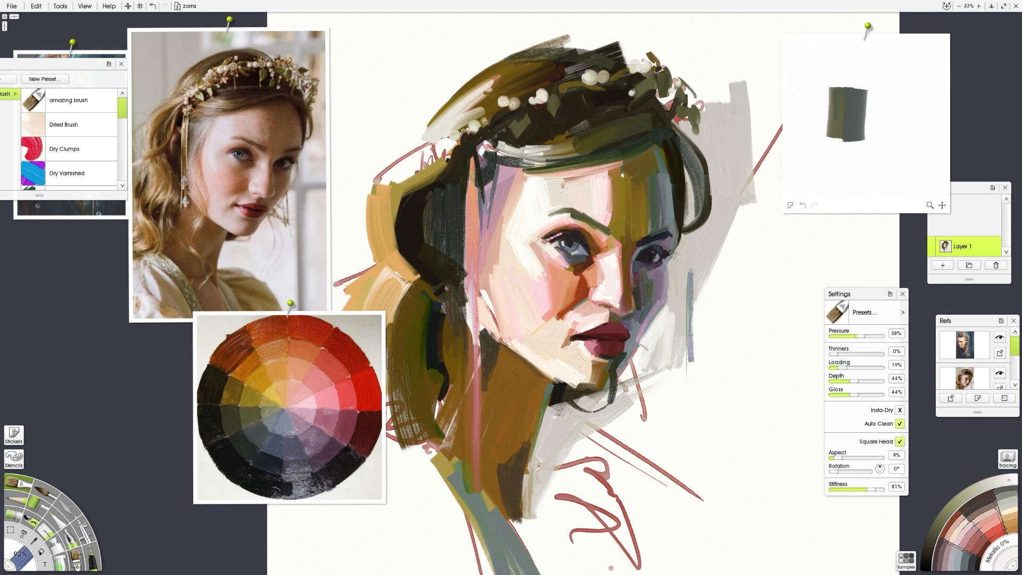
{"action": "left_click_drag", "start_coordinate": [668, 335], "coordinate": [629, 376]}
{"action": "left_click_drag", "start_coordinate": [681, 263], "coordinate": [678, 297]}
Step: Paint strokes on the forehead above the nose bridge with tones sampled from the face and the colour wheel
{"action": "left_click", "coordinate": [621, 297], "text": "alt"}
{"action": "mouse_move", "coordinate": [614, 227]}
{"action": "left_mouse_down"}
{"action": "mouse_move", "coordinate": [586, 282]}
{"action": "mouse_move", "coordinate": [608, 227]}
{"action": "left_mouse_up"}
{"action": "left_click", "coordinate": [593, 277], "text": "alt"}
{"action": "left_click", "coordinate": [306, 408], "text": "alt"}
{"action": "left_click_drag", "start_coordinate": [615, 182], "coordinate": [600, 223]}
{"action": "mouse_move", "coordinate": [612, 171]}
{"action": "left_mouse_down"}
{"action": "mouse_move", "coordinate": [613, 229]}
{"action": "mouse_move", "coordinate": [600, 222]}
{"action": "left_mouse_up"}
{"action": "left_click", "coordinate": [290, 412], "text": "alt"}
{"action": "left_click", "coordinate": [626, 232], "text": "alt"}
{"action": "left_click", "coordinate": [604, 205], "text": "alt"}
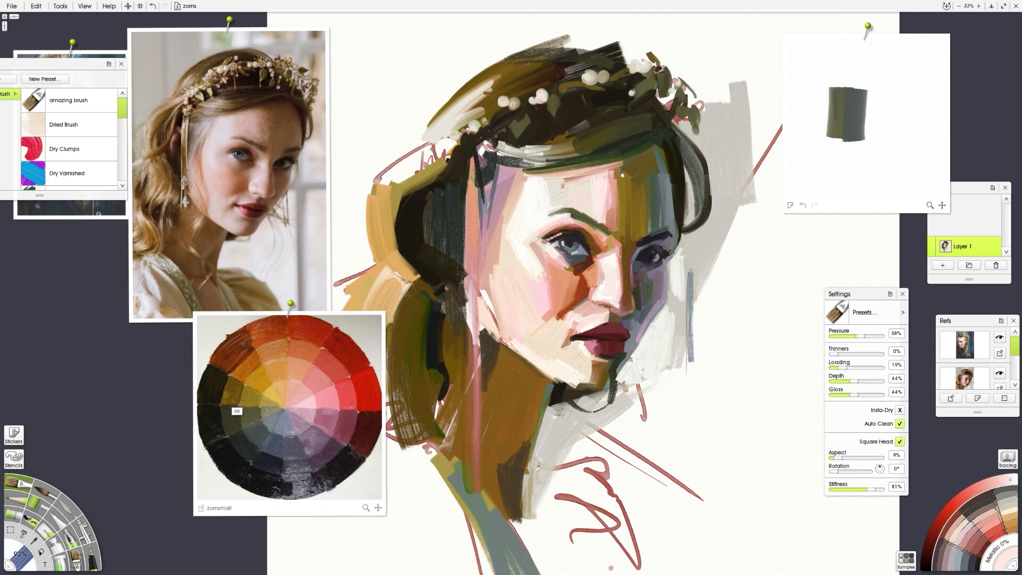
Step: Repaint the near eyebrow in a dark tone with adjoining skin strokes, undoing one stray stroke
{"action": "left_click", "coordinate": [353, 468], "text": "alt"}
{"action": "mouse_move", "coordinate": [580, 215]}
{"action": "left_mouse_down"}
{"action": "mouse_move", "coordinate": [552, 214]}
{"action": "mouse_move", "coordinate": [563, 207]}
{"action": "mouse_move", "coordinate": [586, 227]}
{"action": "left_mouse_up"}
{"action": "left_click", "coordinate": [551, 203], "text": "alt"}
{"action": "key", "text": "ctrl+z"}
{"action": "left_click", "coordinate": [583, 287], "text": "alt"}
{"action": "left_click", "coordinate": [572, 218], "text": "alt"}
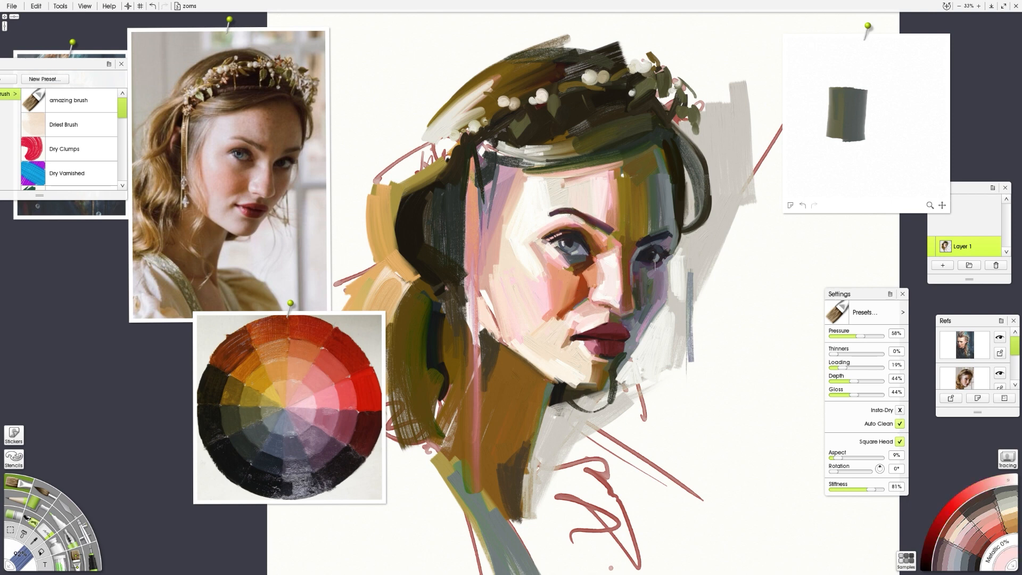
Step: Refine the far eyebrow and eye with sampled dark tones, continuing onto the edge of the far cheek
{"action": "left_click", "coordinate": [603, 235], "text": "alt"}
{"action": "left_click", "coordinate": [660, 258], "text": "alt"}
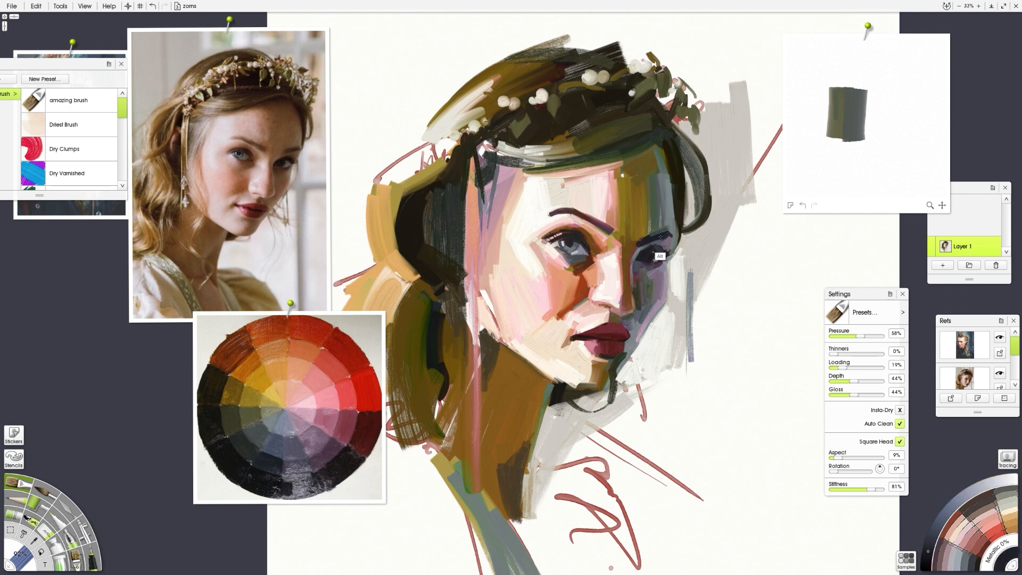
{"action": "left_click", "coordinate": [657, 314], "text": "alt"}
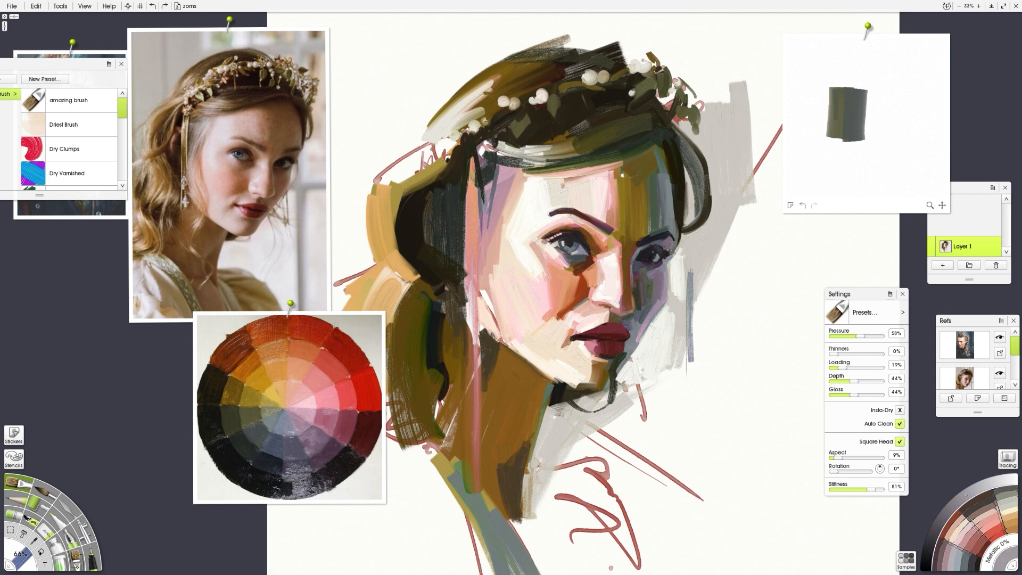
{"action": "left_click", "coordinate": [687, 234], "text": "alt"}
{"action": "left_click_drag", "start_coordinate": [674, 257], "coordinate": [670, 293]}
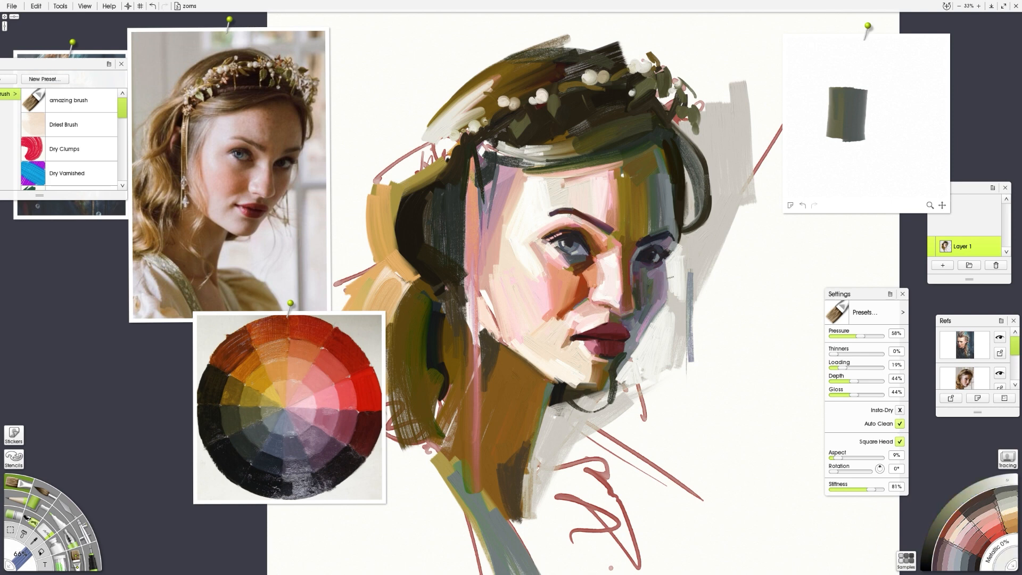
Step: Shade the far temple and the hair edge beside it with tones sampled from that area
{"action": "left_click_drag", "start_coordinate": [690, 188], "coordinate": [677, 240]}
{"action": "left_click", "coordinate": [693, 249], "text": "alt"}
{"action": "left_click", "coordinate": [677, 234], "text": "alt"}
{"action": "left_click", "coordinate": [670, 266], "text": "alt"}
{"action": "left_click", "coordinate": [679, 184], "text": "alt"}
{"action": "left_click_drag", "start_coordinate": [673, 172], "coordinate": [678, 221]}
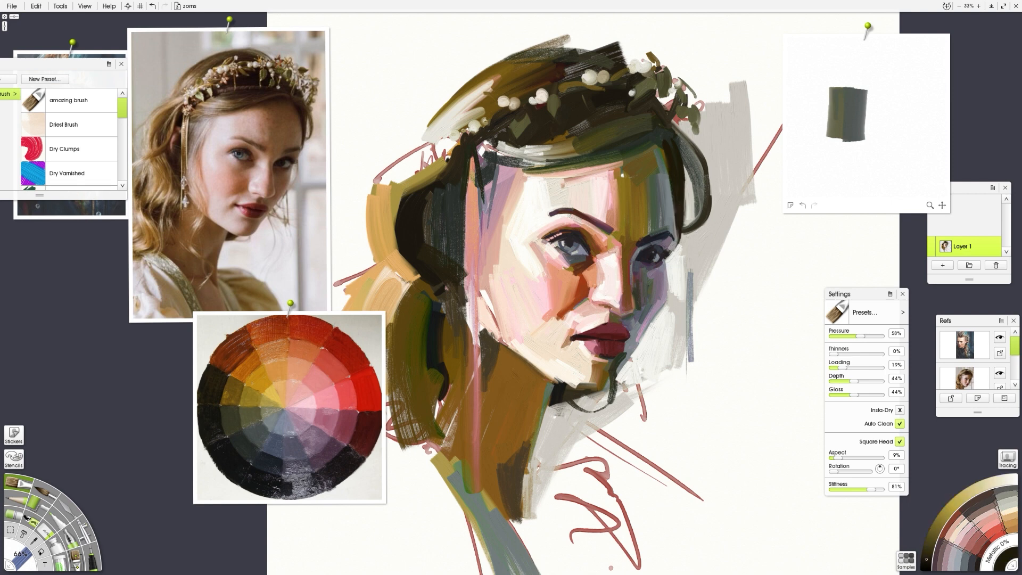
Step: Paint strokes along the near edge of the face from the hairline to the cheek, undoing one of them
{"action": "left_click", "coordinate": [484, 199], "text": "alt"}
{"action": "left_click_drag", "start_coordinate": [514, 167], "coordinate": [499, 256]}
{"action": "left_click", "coordinate": [496, 223], "text": "alt"}
{"action": "left_click", "coordinate": [482, 233], "text": "alt"}
{"action": "left_click_drag", "start_coordinate": [505, 208], "coordinate": [484, 336]}
{"action": "key", "text": "ctrl+z"}
{"action": "left_click_drag", "start_coordinate": [484, 278], "coordinate": [482, 340]}
Step: Paint the strand beside the near cheek down to the neck and add a light accent at the jaw
{"action": "left_click", "coordinate": [483, 227], "text": "alt"}
{"action": "left_click_drag", "start_coordinate": [484, 200], "coordinate": [478, 425]}
{"action": "key", "text": "ctrl+z"}
{"action": "left_click", "coordinate": [474, 288], "text": "alt"}
{"action": "left_click_drag", "start_coordinate": [485, 306], "coordinate": [478, 417]}
{"action": "left_click", "coordinate": [518, 250], "text": "alt"}
{"action": "left_click_drag", "start_coordinate": [483, 337], "coordinate": [489, 400]}
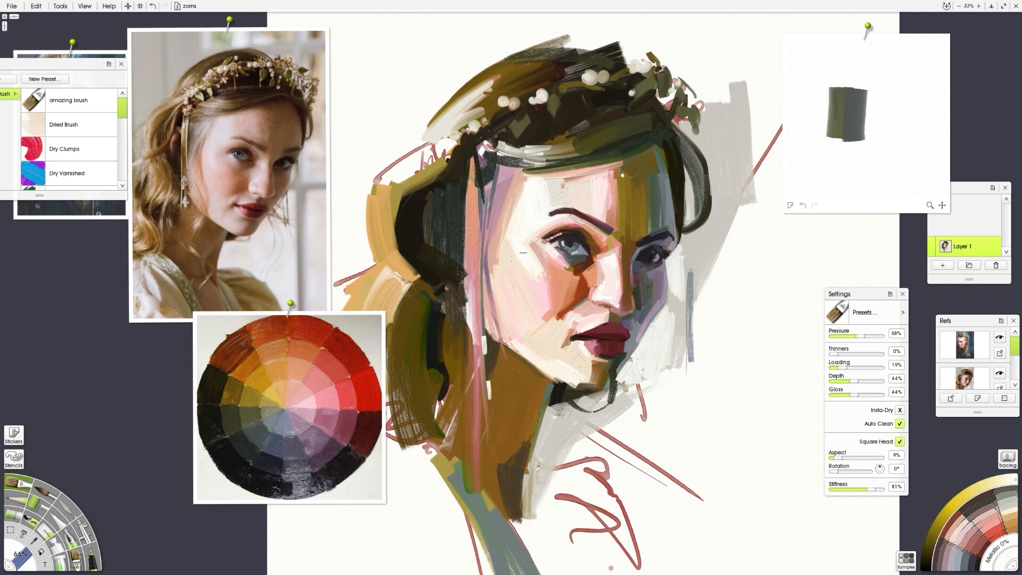
Step: Rework the hairline above the forehead and the far temple with sampled forehead tones
{"action": "left_click", "coordinate": [615, 206], "text": "alt"}
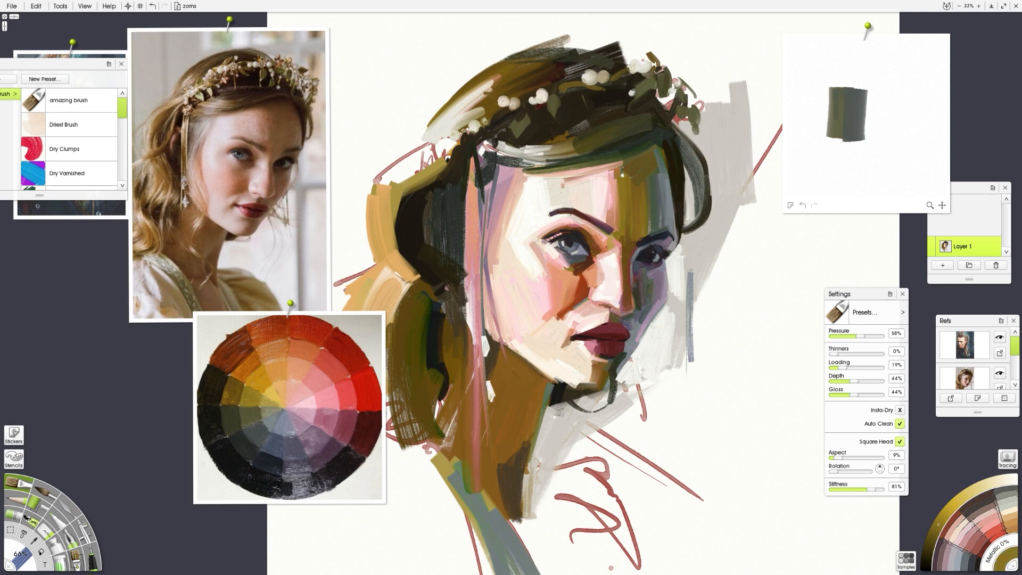
{"action": "left_click", "coordinate": [669, 174], "text": "alt"}
{"action": "left_click_drag", "start_coordinate": [630, 148], "coordinate": [664, 122]}
{"action": "left_click_drag", "start_coordinate": [593, 155], "coordinate": [669, 139]}
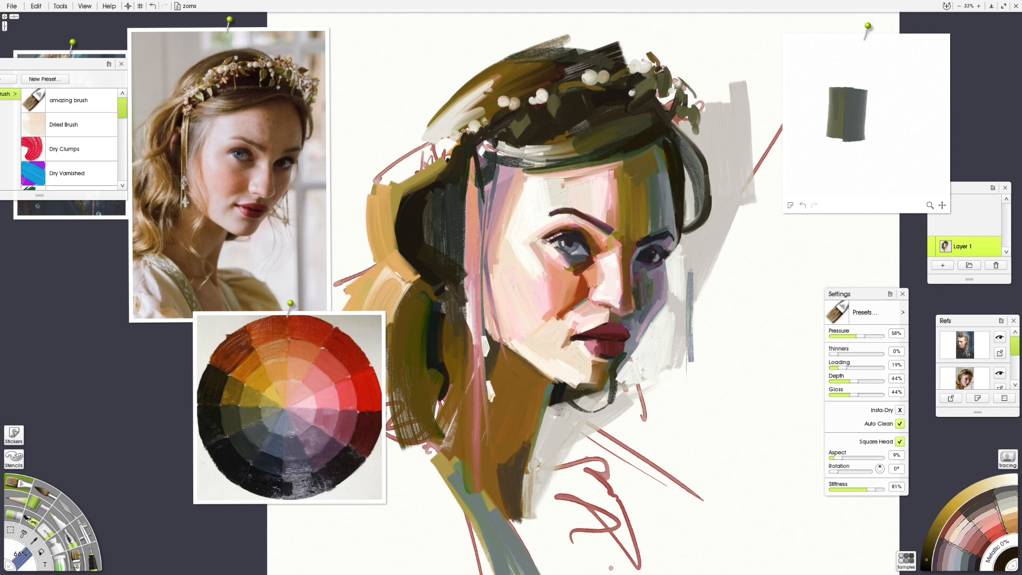
{"action": "left_click_drag", "start_coordinate": [672, 179], "coordinate": [662, 135]}
Step: Strengthen the lip shapes and the dark line between the lips with sampled dark and red tones
{"action": "left_click", "coordinate": [442, 323], "text": "alt"}
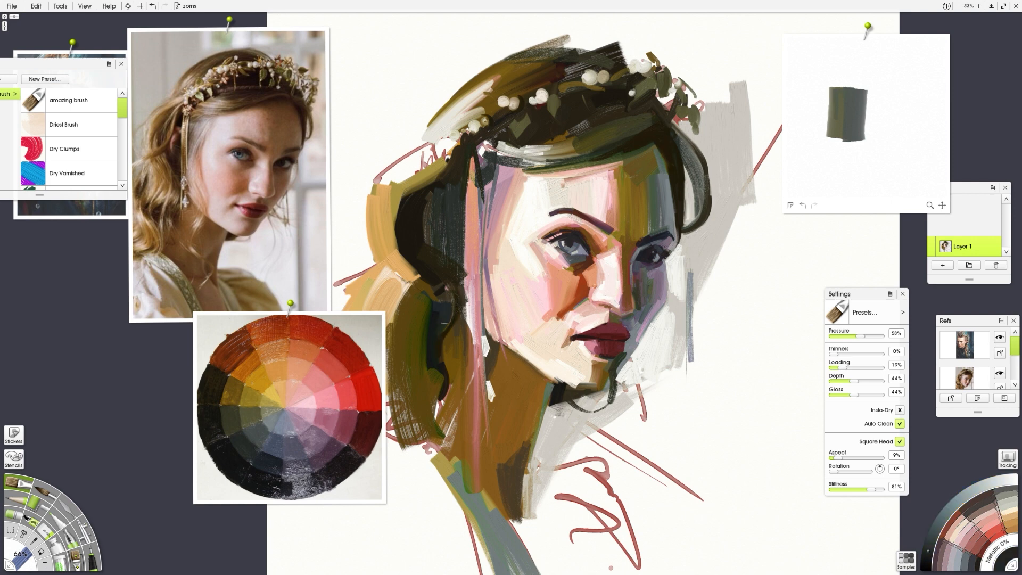
{"action": "left_click", "coordinate": [620, 339], "text": "alt"}
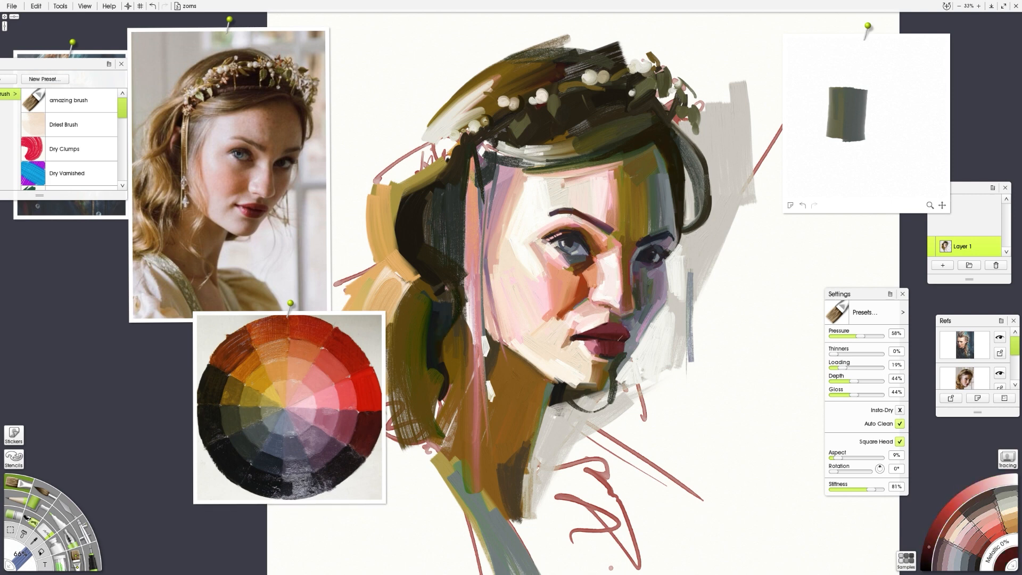
{"action": "left_click", "coordinate": [585, 339], "text": "alt"}
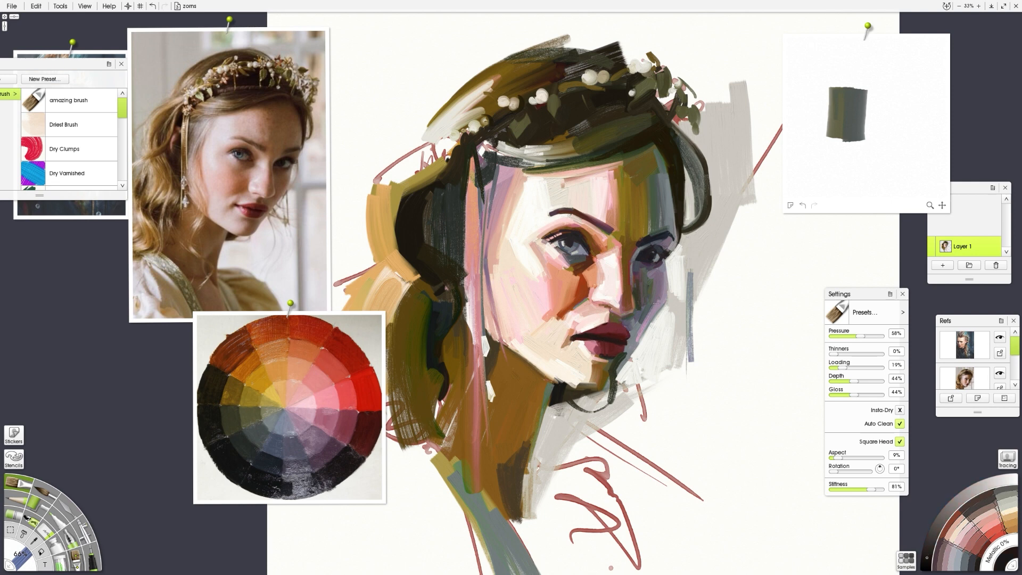
{"action": "left_click", "coordinate": [624, 356], "text": "alt"}
{"action": "left_click_drag", "start_coordinate": [596, 335], "coordinate": [629, 335]}
Step: Refine the far side of the upper lip and the shadow above it with sampled tones
{"action": "left_click", "coordinate": [620, 321], "text": "alt"}
{"action": "left_click", "coordinate": [624, 331], "text": "alt"}
{"action": "left_click", "coordinate": [620, 321], "text": "alt"}
{"action": "left_click", "coordinate": [637, 319], "text": "alt"}
{"action": "left_click_drag", "start_coordinate": [623, 318], "coordinate": [632, 327]}
Step: Model the nostril and nose base with small strokes in tones sampled from around the nose and upper lip
{"action": "left_click", "coordinate": [601, 312], "text": "alt"}
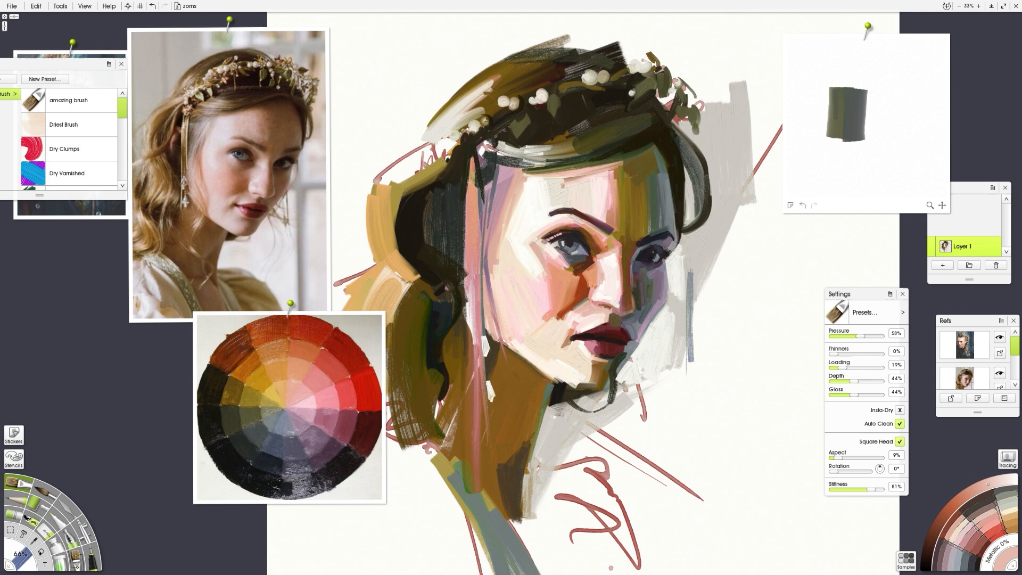
{"action": "left_click", "coordinate": [614, 319], "text": "alt"}
{"action": "mouse_move", "coordinate": [615, 315]}
{"action": "left_mouse_down"}
{"action": "mouse_move", "coordinate": [606, 320]}
{"action": "mouse_move", "coordinate": [604, 301]}
{"action": "left_mouse_up"}
{"action": "left_click", "coordinate": [621, 328], "text": "alt"}
{"action": "left_click", "coordinate": [599, 313], "text": "alt"}
{"action": "left_click", "coordinate": [606, 307], "text": "alt"}
{"action": "left_click", "coordinate": [610, 310], "text": "alt"}
{"action": "left_click", "coordinate": [608, 313], "text": "alt"}
Step: Add muted strokes beneath the near eye with sampled tones and undo two stray strokes
{"action": "left_click", "coordinate": [594, 278], "text": "alt"}
{"action": "left_click", "coordinate": [577, 262], "text": "alt"}
{"action": "mouse_move", "coordinate": [566, 267]}
{"action": "left_mouse_down"}
{"action": "mouse_move", "coordinate": [575, 277]}
{"action": "mouse_move", "coordinate": [591, 266]}
{"action": "mouse_move", "coordinate": [572, 273]}
{"action": "left_mouse_up"}
{"action": "left_click", "coordinate": [574, 253], "text": "alt"}
{"action": "left_click", "coordinate": [579, 272], "text": "alt"}
{"action": "left_click", "coordinate": [545, 243], "text": "alt"}
{"action": "key", "text": "ctrl+z"}
{"action": "left_click", "coordinate": [667, 214], "text": "alt"}
{"action": "key", "text": "ctrl+z"}
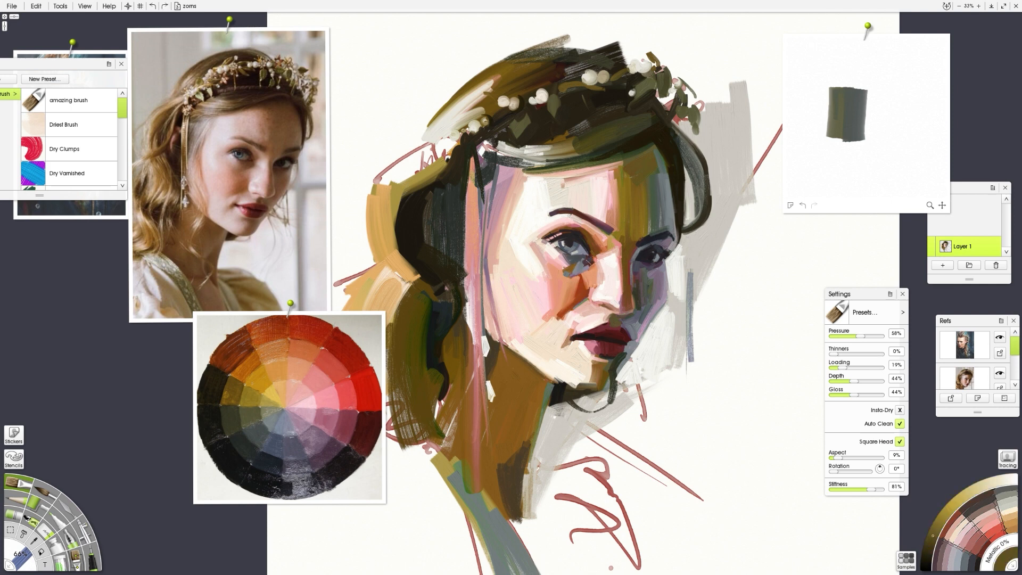
Step: Build up the shadow below the near eye and at its inner corner with sampled tones
{"action": "left_click", "coordinate": [592, 272], "text": "alt"}
{"action": "mouse_move", "coordinate": [593, 265]}
{"action": "left_mouse_down"}
{"action": "mouse_move", "coordinate": [563, 276]}
{"action": "mouse_move", "coordinate": [592, 272]}
{"action": "left_mouse_up"}
{"action": "left_click", "coordinate": [566, 260], "text": "alt"}
{"action": "left_click", "coordinate": [567, 272], "text": "alt"}
{"action": "left_click", "coordinate": [562, 265], "text": "alt"}
{"action": "left_click", "coordinate": [576, 265], "text": "alt"}
{"action": "left_click", "coordinate": [588, 265], "text": "alt"}
{"action": "left_click", "coordinate": [579, 282], "text": "alt"}
Step: Adjust the top of the nose bridge between the eyes and touch up the forehead with sampled skin tones
{"action": "left_click", "coordinate": [618, 254], "text": "alt"}
{"action": "left_click_drag", "start_coordinate": [615, 236], "coordinate": [645, 235]}
{"action": "left_click", "coordinate": [602, 270], "text": "alt"}
{"action": "left_click", "coordinate": [633, 246], "text": "alt"}
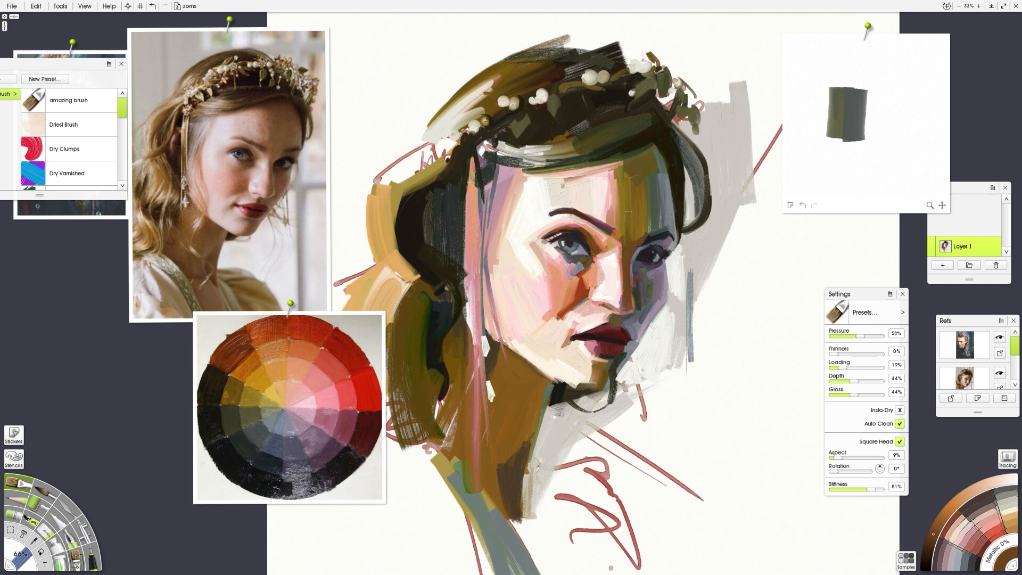
{"action": "left_click", "coordinate": [612, 175], "text": "alt"}
{"action": "left_click", "coordinate": [524, 208], "text": "alt"}
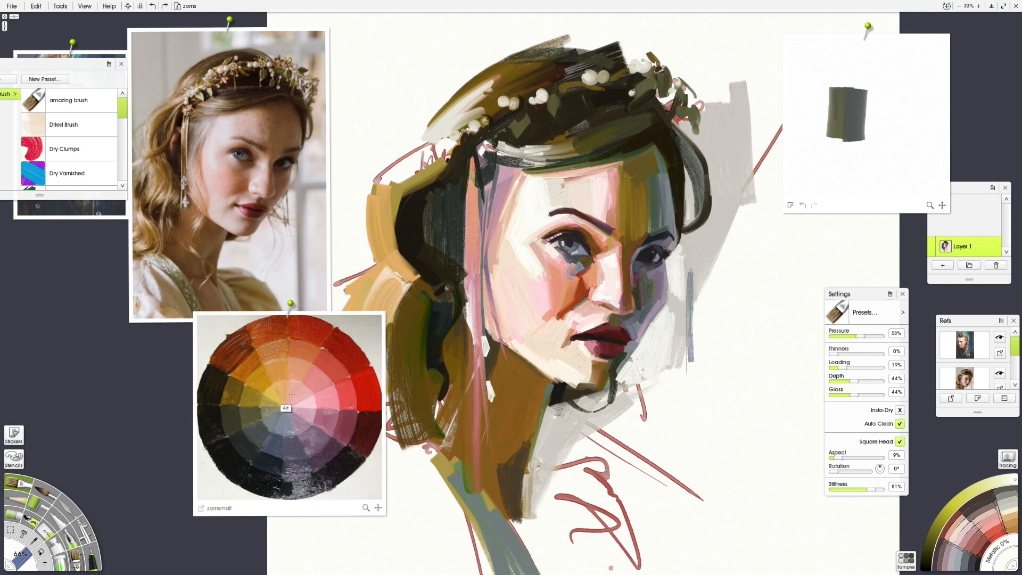
Step: Set the brush Stiffness to 100% and paint golden curl strokes in the hair behind the cheek
{"action": "left_click", "coordinate": [280, 379]}
{"action": "left_click_drag", "start_coordinate": [424, 307], "coordinate": [403, 325]}
{"action": "mouse_move", "coordinate": [446, 302]}
{"action": "left_mouse_down"}
{"action": "mouse_move", "coordinate": [461, 301]}
{"action": "mouse_move", "coordinate": [398, 320]}
{"action": "left_mouse_up"}
{"action": "left_click_drag", "start_coordinate": [871, 489], "coordinate": [881, 489]}
{"action": "left_click_drag", "start_coordinate": [408, 292], "coordinate": [389, 311]}
{"action": "left_click_drag", "start_coordinate": [461, 319], "coordinate": [489, 307]}
Step: Set the brush Loading to 3% and undo the trial curl strokes
{"action": "left_click_drag", "start_coordinate": [842, 368], "coordinate": [833, 368]}
{"action": "key", "text": "ctrl+z"}
{"action": "key", "text": "ctrl+z"}
{"action": "mouse_move", "coordinate": [509, 294]}
{"action": "left_mouse_down"}
{"action": "mouse_move", "coordinate": [438, 323]}
{"action": "mouse_move", "coordinate": [422, 317]}
{"action": "left_mouse_up"}
{"action": "key", "text": "ctrl+z"}
Step: Paint long streaky golden strands from the hair beside the face down along the neck, undoing one stroke
{"action": "left_click_drag", "start_coordinate": [443, 253], "coordinate": [461, 317]}
{"action": "left_click_drag", "start_coordinate": [504, 170], "coordinate": [480, 524]}
{"action": "mouse_move", "coordinate": [499, 290]}
{"action": "left_mouse_down"}
{"action": "mouse_move", "coordinate": [504, 441]}
{"action": "mouse_move", "coordinate": [519, 434]}
{"action": "left_mouse_up"}
{"action": "key", "text": "ctrl+z"}
{"action": "left_click_drag", "start_coordinate": [509, 266], "coordinate": [502, 427]}
{"action": "left_click_drag", "start_coordinate": [507, 387], "coordinate": [504, 498]}
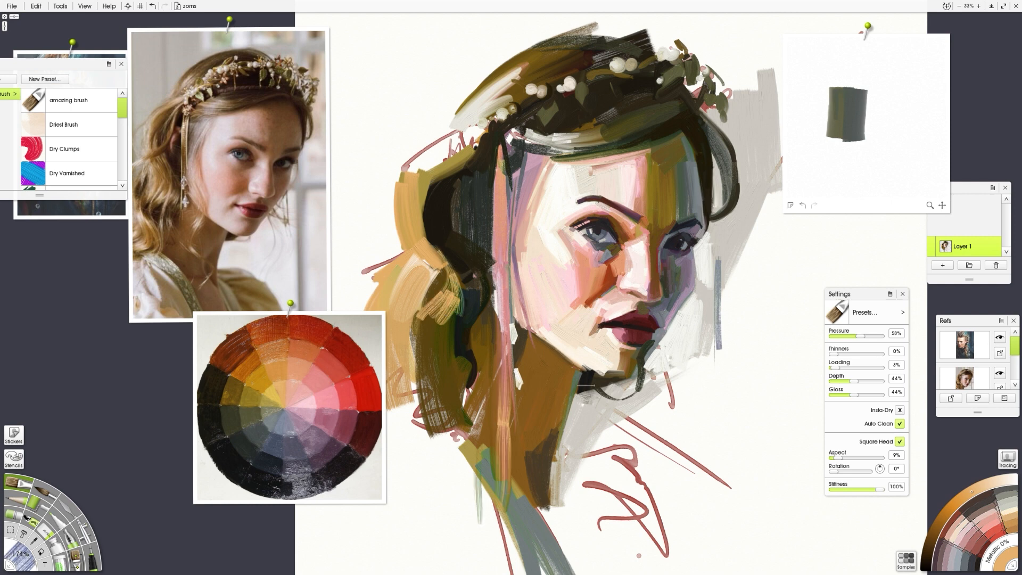
Step: Add lighter streaks to the hair above the forehead and on the crown using sampled tones, undoing one stroke
{"action": "left_click", "coordinate": [607, 171], "text": "alt"}
{"action": "mouse_move", "coordinate": [598, 169]}
{"action": "left_mouse_down"}
{"action": "mouse_move", "coordinate": [572, 183]}
{"action": "mouse_move", "coordinate": [624, 170]}
{"action": "left_mouse_up"}
{"action": "key", "text": "ctrl+z"}
{"action": "mouse_move", "coordinate": [537, 139]}
{"action": "left_mouse_down"}
{"action": "mouse_move", "coordinate": [631, 124]}
{"action": "mouse_move", "coordinate": [579, 137]}
{"action": "left_mouse_up"}
{"action": "left_click", "coordinate": [420, 216], "text": "alt"}
{"action": "left_click_drag", "start_coordinate": [548, 61], "coordinate": [487, 103]}
{"action": "left_click", "coordinate": [447, 129], "text": "alt"}
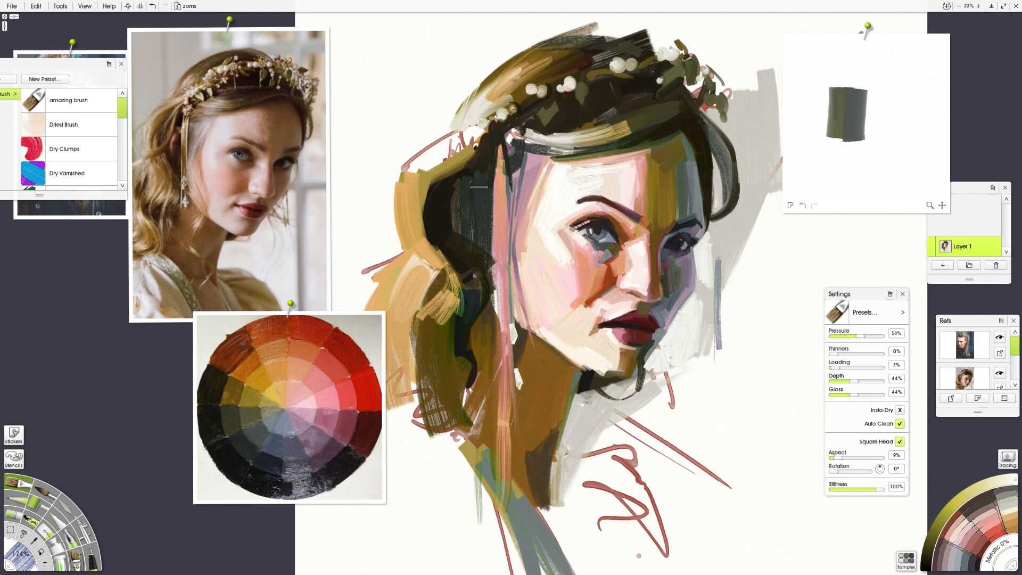
Step: Soften the near mouth corner and the skin above the lip with small strokes in sampled tones
{"action": "scroll", "coordinate": [608, 312], "scroll_direction": "up", "scroll_amount": 5}
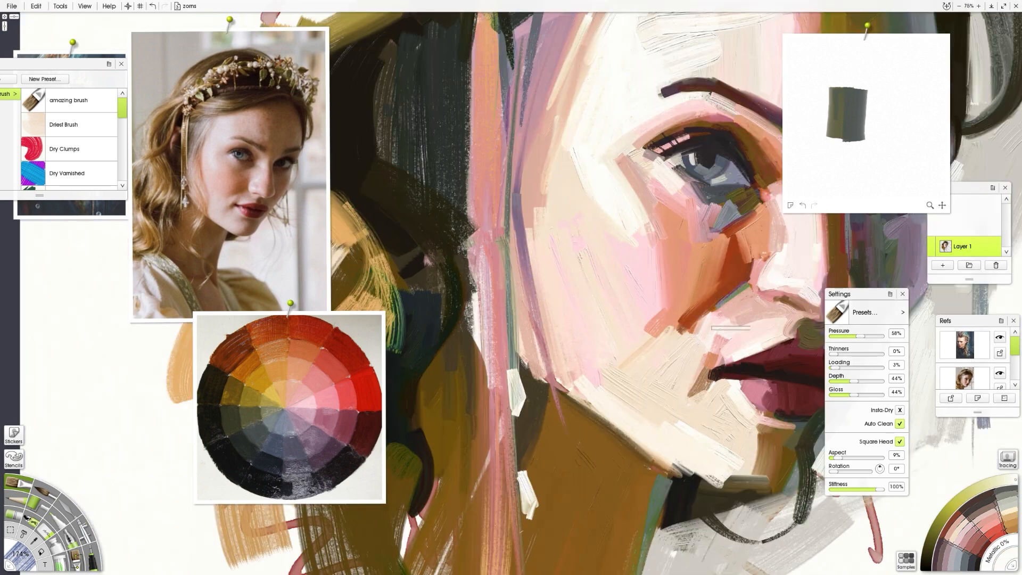
{"action": "left_click", "coordinate": [562, 301], "text": "alt"}
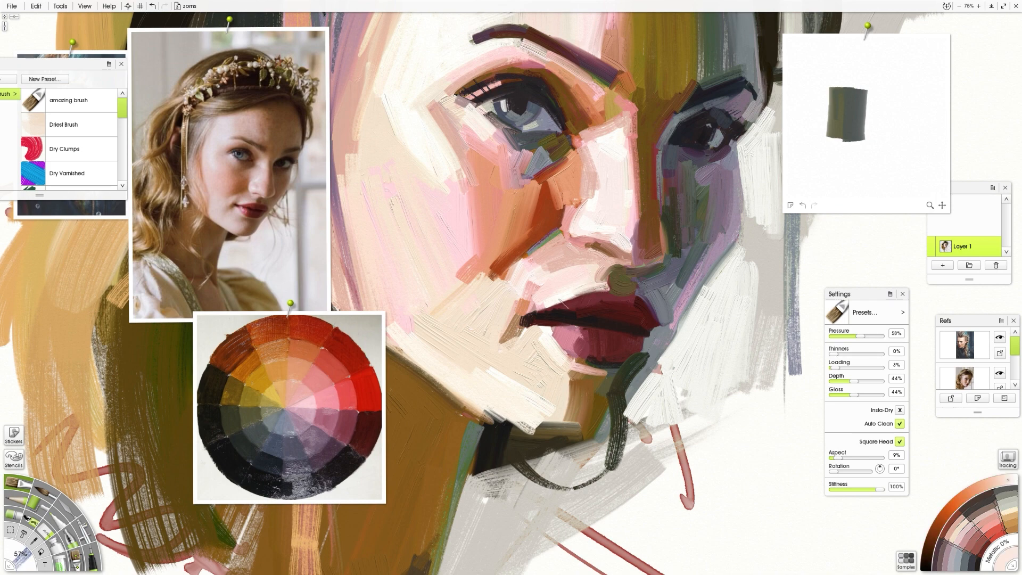
{"action": "left_click", "coordinate": [602, 278], "text": "alt"}
{"action": "left_click", "coordinate": [544, 314], "text": "alt"}
{"action": "mouse_move", "coordinate": [533, 306]}
{"action": "left_mouse_down"}
{"action": "mouse_move", "coordinate": [524, 320]}
{"action": "mouse_move", "coordinate": [543, 307]}
{"action": "mouse_move", "coordinate": [506, 320]}
{"action": "left_mouse_up"}
{"action": "left_click", "coordinate": [552, 255], "text": "alt"}
{"action": "left_click", "coordinate": [551, 285], "text": "alt"}
{"action": "left_click", "coordinate": [514, 292], "text": "alt"}
Step: Touch up the near eye's iris and upper lash line with small strokes in sampled tones
{"action": "left_click", "coordinate": [477, 123], "text": "alt"}
{"action": "left_click_drag", "start_coordinate": [487, 104], "coordinate": [496, 112]}
{"action": "left_click", "coordinate": [476, 91], "text": "alt"}
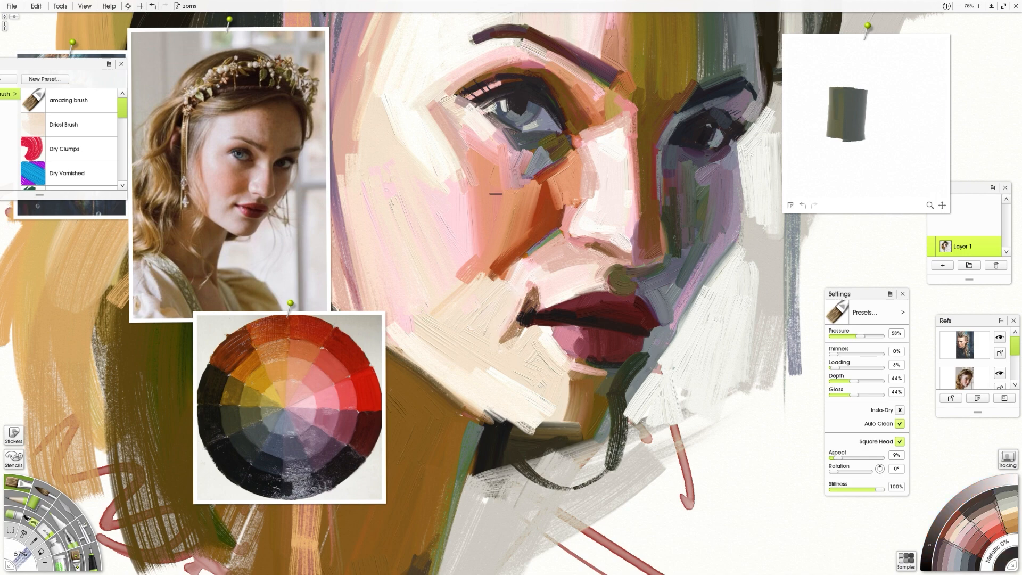
Step: Repaint the upper lip and lower lip edges with red and shadow tones sampled from the mouth
{"action": "left_click", "coordinate": [582, 310], "text": "alt"}
{"action": "left_click", "coordinate": [600, 306], "text": "alt"}
{"action": "left_click_drag", "start_coordinate": [590, 296], "coordinate": [531, 308]}
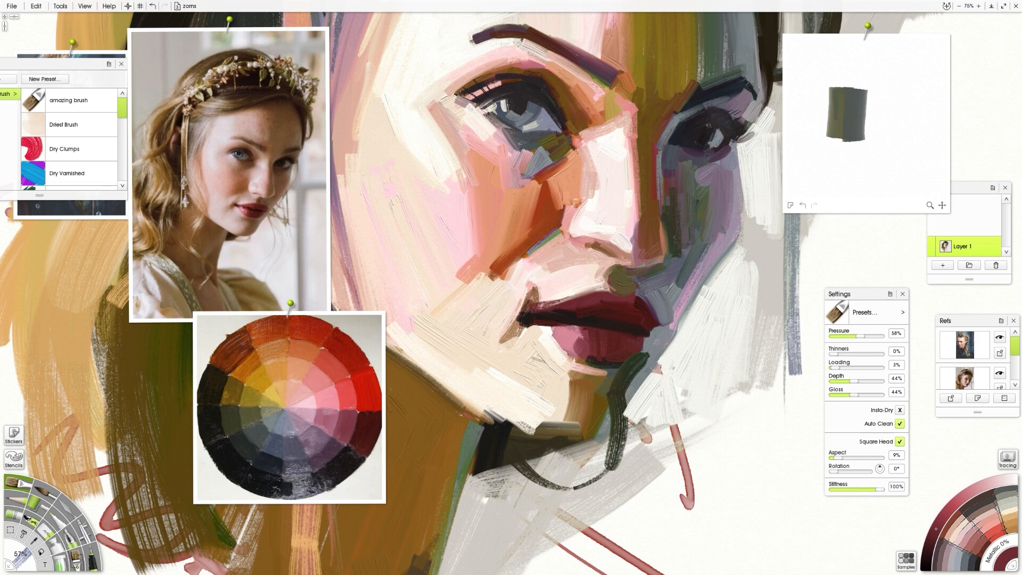
{"action": "left_click", "coordinate": [651, 272], "text": "alt"}
{"action": "mouse_move", "coordinate": [664, 316]}
{"action": "left_mouse_down"}
{"action": "mouse_move", "coordinate": [669, 326]}
{"action": "mouse_move", "coordinate": [645, 335]}
{"action": "mouse_move", "coordinate": [627, 360]}
{"action": "mouse_move", "coordinate": [571, 353]}
{"action": "left_mouse_up"}
{"action": "left_click", "coordinate": [645, 318], "text": "alt"}
{"action": "left_click", "coordinate": [606, 365], "text": "alt"}
Step: Clean up the outline of the far cheek and jaw with sampled off-white background strokes
{"action": "mouse_move", "coordinate": [663, 279]}
{"action": "left_mouse_down"}
{"action": "mouse_move", "coordinate": [735, 336]}
{"action": "mouse_move", "coordinate": [761, 307]}
{"action": "left_mouse_up"}
{"action": "left_click", "coordinate": [733, 331], "text": "alt"}
{"action": "mouse_move", "coordinate": [765, 343]}
{"action": "left_mouse_down"}
{"action": "mouse_move", "coordinate": [590, 293]}
{"action": "mouse_move", "coordinate": [609, 290]}
{"action": "left_mouse_up"}
{"action": "left_click", "coordinate": [572, 320], "text": "alt"}
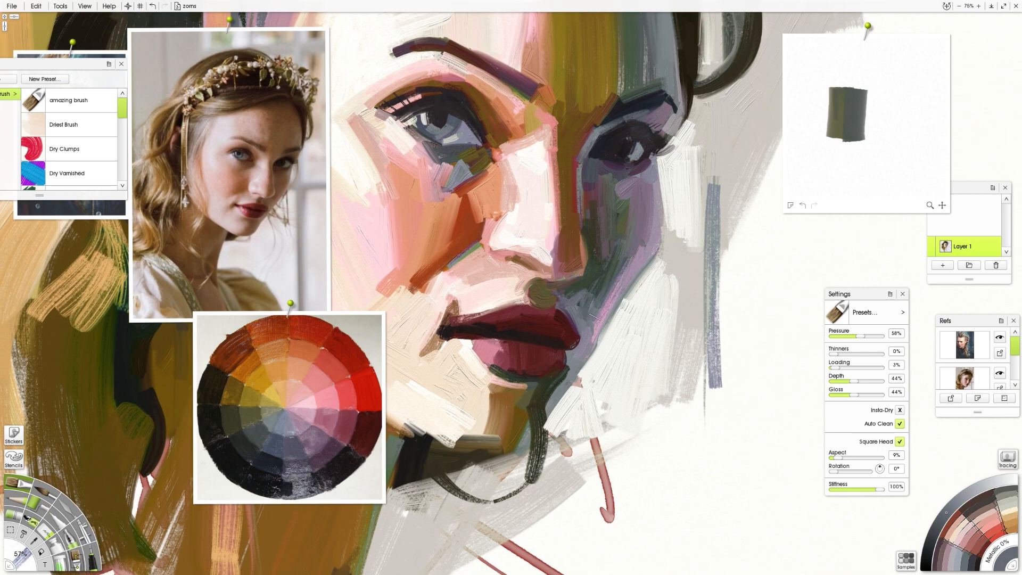
Step: Touch up the near mouth corner and the skin below the lower lip with small strokes in sampled tones
{"action": "left_click", "coordinate": [480, 152], "text": "alt"}
{"action": "key", "text": "minus"}
{"action": "mouse_move", "coordinate": [494, 384]}
{"action": "left_mouse_down"}
{"action": "mouse_move", "coordinate": [623, 432]}
{"action": "mouse_move", "coordinate": [621, 401]}
{"action": "left_mouse_up"}
{"action": "left_click", "coordinate": [621, 401], "text": "alt"}
{"action": "left_click", "coordinate": [622, 347], "text": "alt"}
{"action": "left_click_drag", "start_coordinate": [618, 348], "coordinate": [606, 338]}
{"action": "left_click", "coordinate": [612, 337], "text": "alt"}
{"action": "left_click", "coordinate": [643, 318], "text": "alt"}
{"action": "left_click", "coordinate": [634, 385], "text": "alt"}
{"action": "left_click_drag", "start_coordinate": [649, 369], "coordinate": [638, 372]}
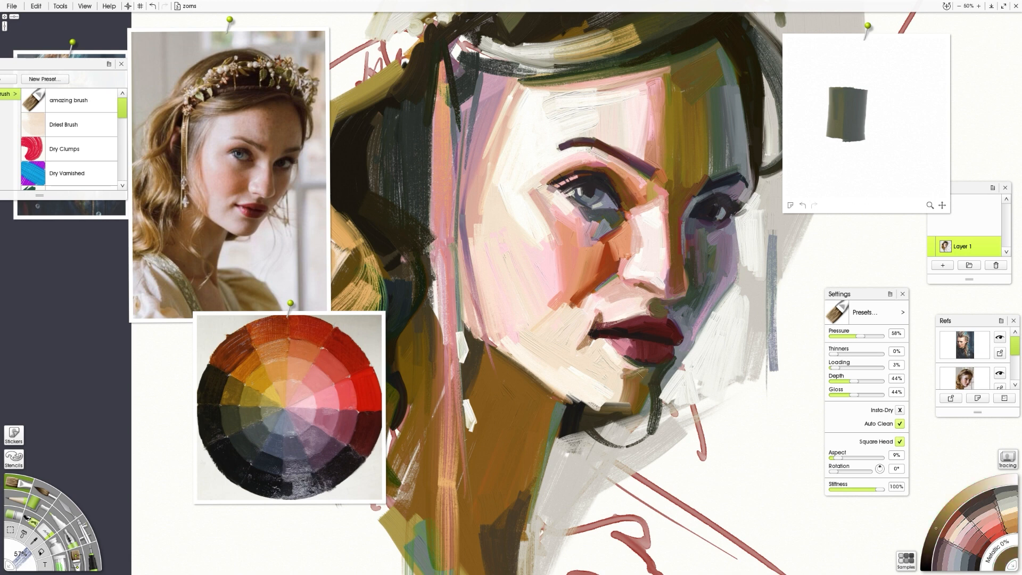
Step: Restate the near cheek and jaw edge with a long stroke, sampling tones from the face and far brow
{"action": "left_click", "coordinate": [580, 282], "text": "alt"}
{"action": "mouse_move", "coordinate": [539, 374]}
{"action": "left_mouse_down"}
{"action": "mouse_move", "coordinate": [466, 320]}
{"action": "mouse_move", "coordinate": [459, 257]}
{"action": "left_mouse_up"}
{"action": "left_click", "coordinate": [481, 341], "text": "alt"}
{"action": "left_click", "coordinate": [656, 174], "text": "alt"}
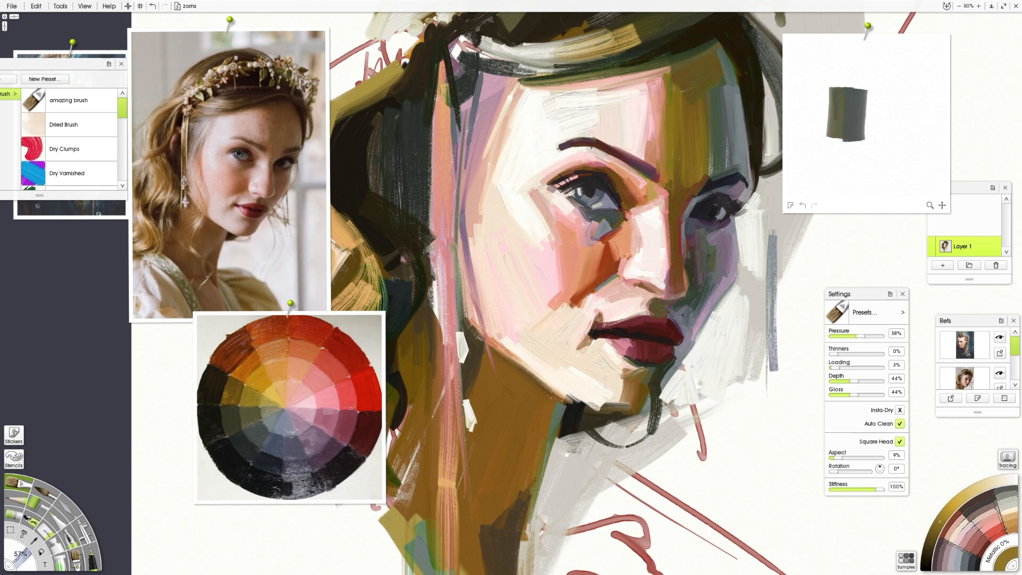
{"action": "left_click", "coordinate": [713, 242], "text": "alt"}
{"action": "scroll", "coordinate": [720, 267], "scroll_direction": "up", "scroll_amount": 5}
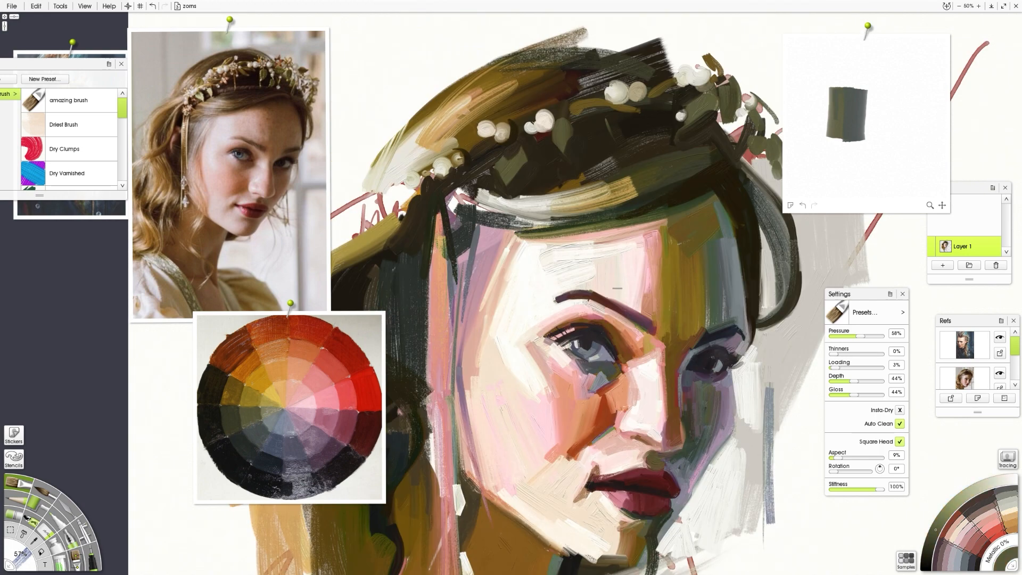
{"action": "left_click", "coordinate": [705, 328], "text": "alt"}
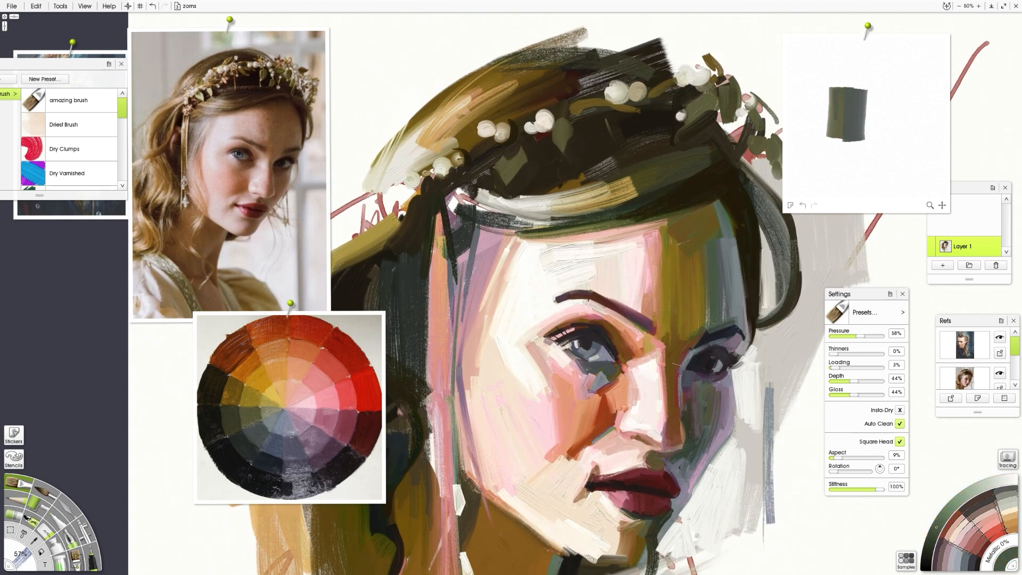
Step: Set the brush loading to 9% and lay ochre and olive strokes over the neck and far shoulder
{"action": "key", "text": "minus"}
{"action": "left_click_drag", "start_coordinate": [755, 527], "coordinate": [777, 424]}
{"action": "left_click", "coordinate": [260, 402], "text": "alt"}
{"action": "left_click_drag", "start_coordinate": [676, 474], "coordinate": [711, 473]}
{"action": "mouse_move", "coordinate": [558, 393]}
{"action": "left_mouse_down"}
{"action": "mouse_move", "coordinate": [533, 397]}
{"action": "mouse_move", "coordinate": [574, 385]}
{"action": "mouse_move", "coordinate": [592, 410]}
{"action": "left_mouse_up"}
{"action": "left_click_drag", "start_coordinate": [833, 368], "coordinate": [838, 368]}
{"action": "mouse_move", "coordinate": [576, 395]}
{"action": "left_mouse_down"}
{"action": "mouse_move", "coordinate": [553, 405]}
{"action": "mouse_move", "coordinate": [566, 483]}
{"action": "left_mouse_up"}
{"action": "left_click", "coordinate": [261, 401], "text": "alt"}
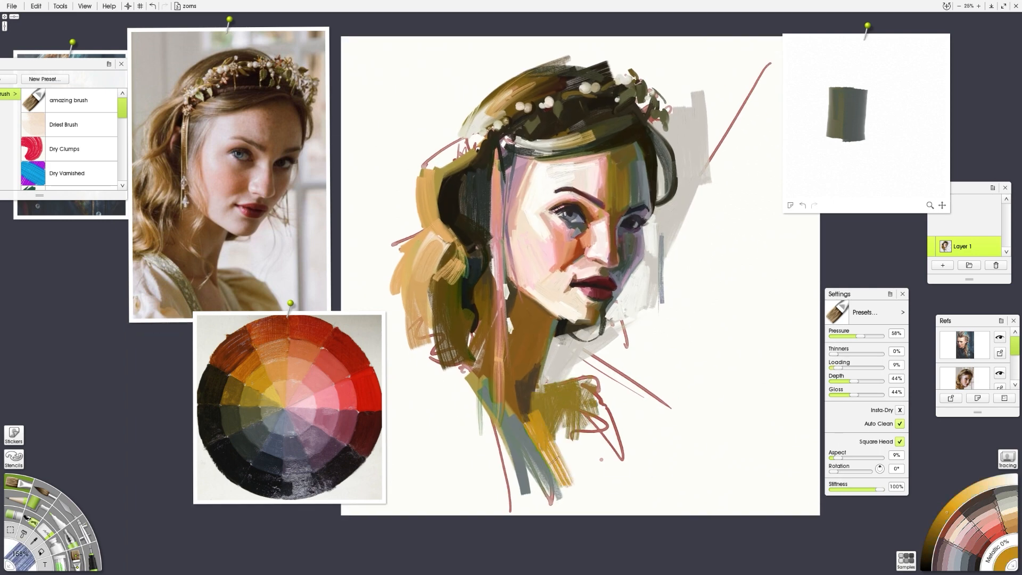
Step: Block in the shoulder and chest with long olive and pink strokes using colours picked from the colour wheel
{"action": "left_click", "coordinate": [327, 390], "text": "alt"}
{"action": "mouse_move", "coordinate": [530, 407]}
{"action": "left_mouse_down"}
{"action": "mouse_move", "coordinate": [563, 493]}
{"action": "mouse_move", "coordinate": [552, 461]}
{"action": "mouse_move", "coordinate": [568, 512]}
{"action": "mouse_move", "coordinate": [535, 394]}
{"action": "mouse_move", "coordinate": [579, 373]}
{"action": "mouse_move", "coordinate": [600, 396]}
{"action": "mouse_move", "coordinate": [612, 420]}
{"action": "left_mouse_up"}
{"action": "left_click", "coordinate": [316, 424], "text": "alt"}
{"action": "left_click", "coordinate": [261, 402], "text": "alt"}
{"action": "left_click", "coordinate": [232, 396], "text": "alt"}
{"action": "mouse_move", "coordinate": [548, 407]}
{"action": "left_mouse_down"}
{"action": "mouse_move", "coordinate": [577, 399]}
{"action": "mouse_move", "coordinate": [589, 503]}
{"action": "mouse_move", "coordinate": [578, 510]}
{"action": "left_mouse_up"}
{"action": "left_click", "coordinate": [336, 376], "text": "alt"}
{"action": "left_click_drag", "start_coordinate": [568, 430], "coordinate": [592, 511]}
Step: Warm the centre of the forehead with pink strokes and blend them toward the brow using sampled tones
{"action": "left_click", "coordinate": [315, 392], "text": "alt"}
{"action": "left_click_drag", "start_coordinate": [611, 158], "coordinate": [603, 203]}
{"action": "left_click", "coordinate": [268, 406], "text": "alt"}
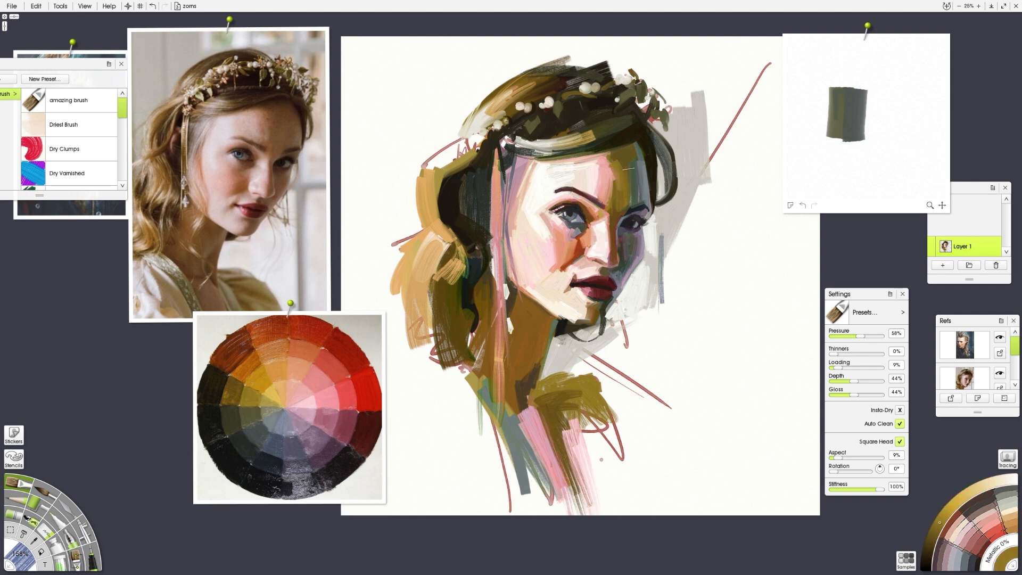
{"action": "left_click", "coordinate": [612, 190], "text": "alt"}
{"action": "left_click", "coordinate": [593, 199], "text": "alt"}
{"action": "left_click_drag", "start_coordinate": [600, 193], "coordinate": [608, 164]}
{"action": "left_click", "coordinate": [647, 214], "text": "alt"}
{"action": "left_click", "coordinate": [580, 235], "text": "alt"}
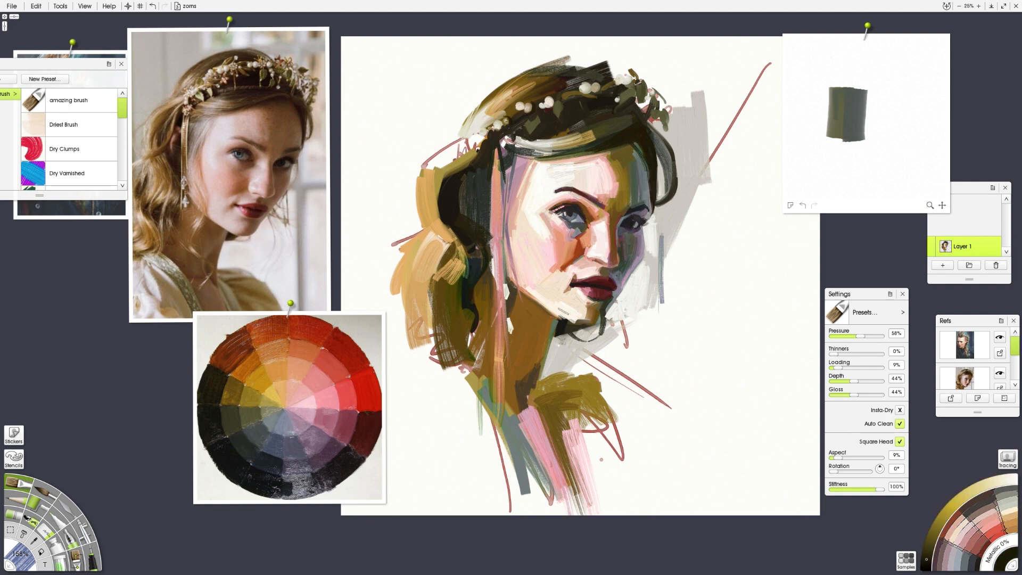
Step: Sweep loose ochre and dark strands outward from the back of the hair, using colours from the colour wheel
{"action": "left_click_drag", "start_coordinate": [453, 221], "coordinate": [377, 236]}
{"action": "left_click", "coordinate": [261, 402], "text": "alt"}
{"action": "mouse_move", "coordinate": [490, 137]}
{"action": "left_mouse_down"}
{"action": "mouse_move", "coordinate": [433, 201]}
{"action": "mouse_move", "coordinate": [444, 225]}
{"action": "mouse_move", "coordinate": [418, 167]}
{"action": "left_mouse_up"}
{"action": "left_click", "coordinate": [236, 415], "text": "alt"}
{"action": "left_click", "coordinate": [221, 373], "text": "alt"}
{"action": "left_click_drag", "start_coordinate": [493, 136], "coordinate": [420, 169]}
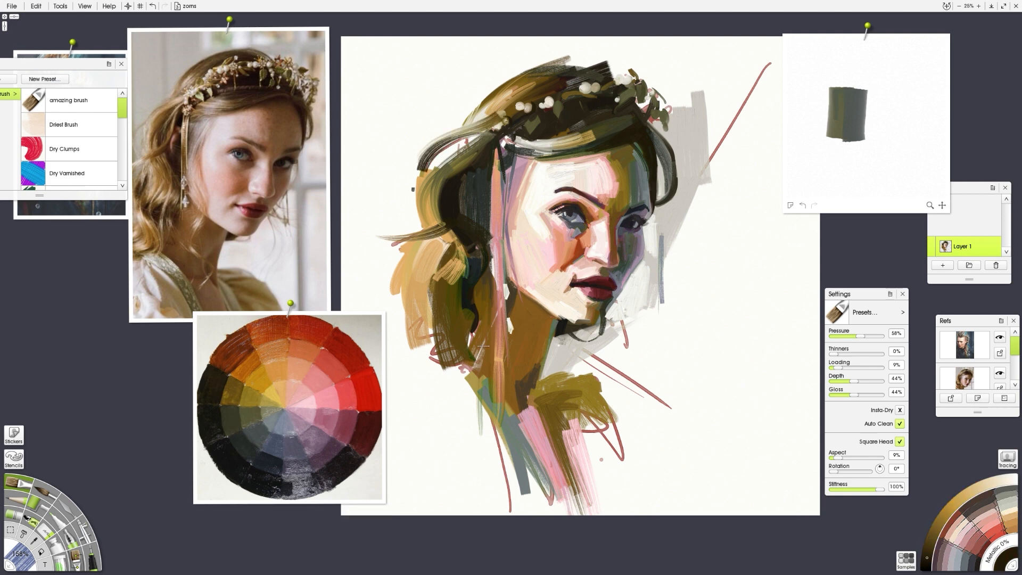
Step: Cover the blue-grey streak beside the far cheek with vertical light grey background strokes down past the chin
{"action": "left_click", "coordinate": [559, 343], "text": "alt"}
{"action": "left_click_drag", "start_coordinate": [664, 251], "coordinate": [661, 342]}
{"action": "mouse_move", "coordinate": [653, 221]}
{"action": "left_mouse_down"}
{"action": "mouse_move", "coordinate": [656, 282]}
{"action": "mouse_move", "coordinate": [648, 258]}
{"action": "mouse_move", "coordinate": [641, 330]}
{"action": "left_mouse_up"}
{"action": "left_click_drag", "start_coordinate": [652, 264], "coordinate": [658, 350]}
{"action": "left_click", "coordinate": [635, 299], "text": "alt"}
{"action": "left_click_drag", "start_coordinate": [638, 283], "coordinate": [641, 369]}
{"action": "left_click_drag", "start_coordinate": [624, 314], "coordinate": [628, 362]}
Step: Paint a thin loose strand of hair curving beside the far cheek and jaw, undoing one stray stroke
{"action": "left_click", "coordinate": [579, 301], "text": "alt"}
{"action": "left_click_drag", "start_coordinate": [669, 309], "coordinate": [631, 310], "text": "shift"}
{"action": "mouse_move", "coordinate": [616, 300]}
{"action": "left_mouse_down"}
{"action": "mouse_move", "coordinate": [628, 363]}
{"action": "mouse_move", "coordinate": [643, 268]}
{"action": "left_mouse_up"}
{"action": "left_click_drag", "start_coordinate": [615, 300], "coordinate": [652, 247]}
{"action": "key", "text": "ctrl+z"}
{"action": "left_click", "coordinate": [649, 255], "text": "alt"}
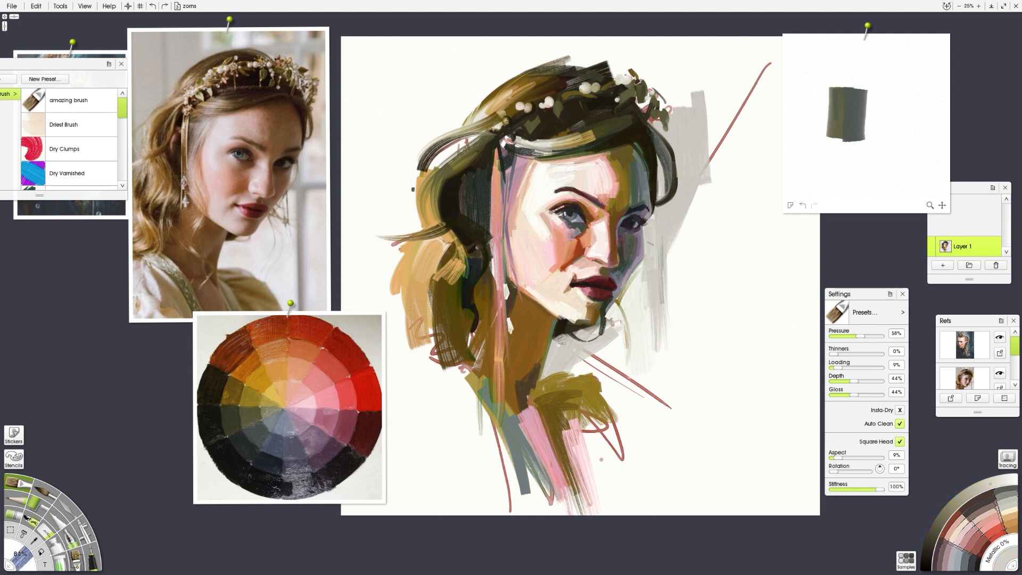
{"action": "left_click", "coordinate": [620, 305], "text": "alt"}
{"action": "left_click_drag", "start_coordinate": [657, 207], "coordinate": [642, 265]}
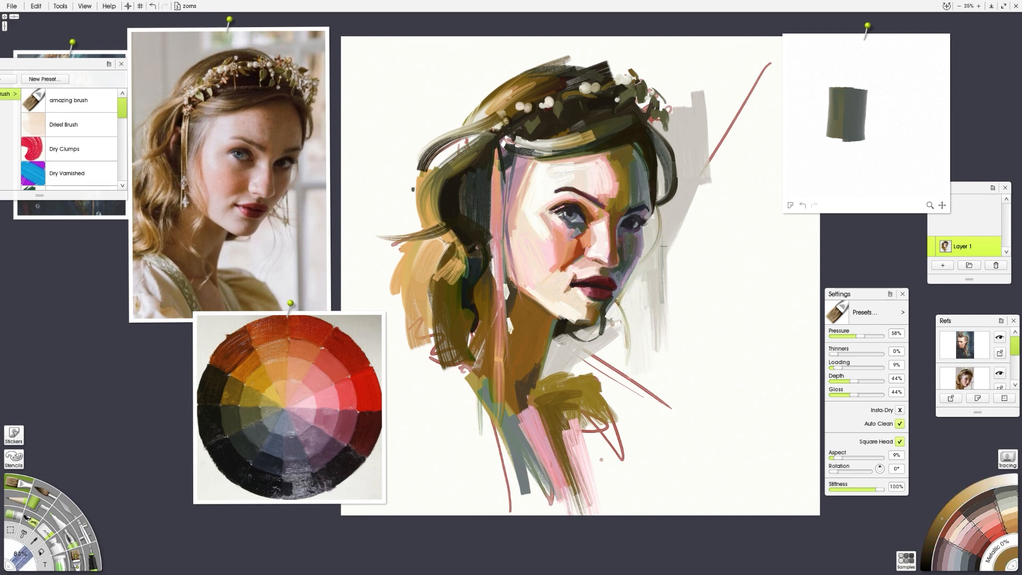
Step: Paint a thin violet loose strand curving down the near cheek to the jaw
{"action": "left_click", "coordinate": [567, 256], "text": "alt"}
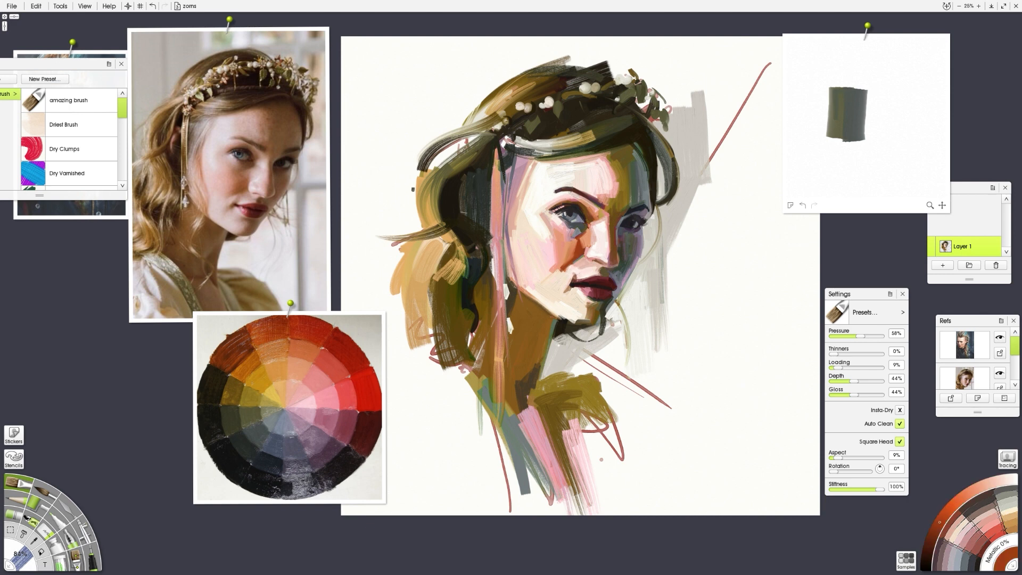
{"action": "left_click", "coordinate": [578, 251], "text": "alt"}
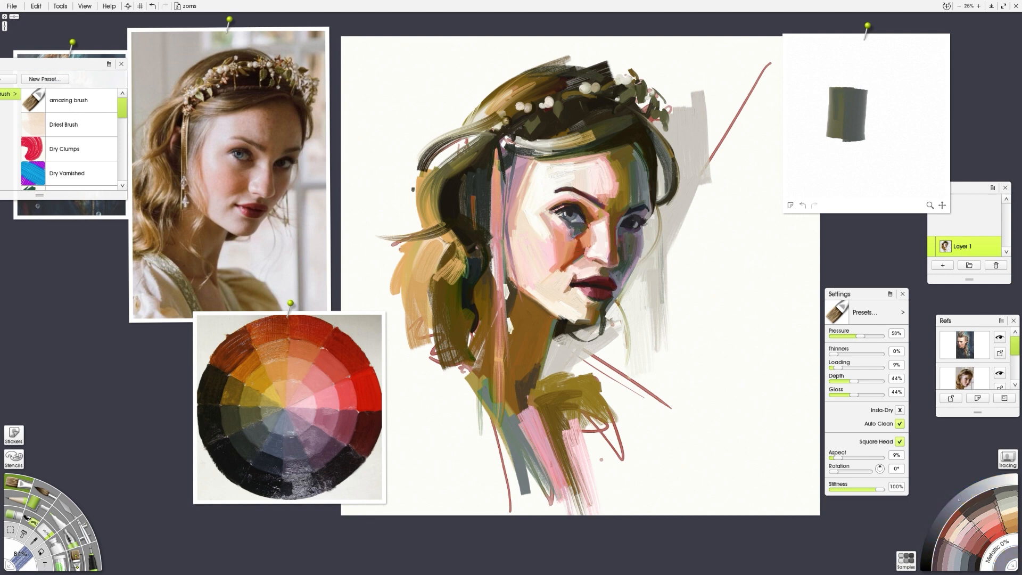
{"action": "left_click_drag", "start_coordinate": [510, 243], "coordinate": [539, 322]}
Step: Add small red, ochre and violet strokes beneath the near eye with colours picked from the colour wheel
{"action": "left_click", "coordinate": [305, 419], "text": "alt"}
{"action": "left_click_drag", "start_coordinate": [569, 228], "coordinate": [574, 236]}
{"action": "left_click", "coordinate": [564, 229], "text": "alt"}
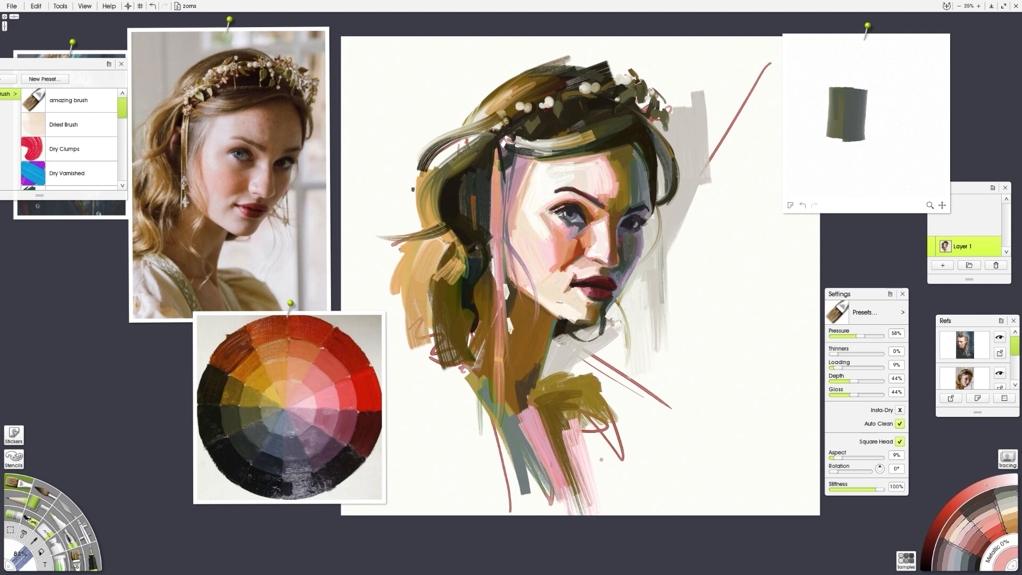
{"action": "left_click", "coordinate": [273, 400], "text": "alt"}
{"action": "left_click_drag", "start_coordinate": [576, 231], "coordinate": [583, 224]}
{"action": "left_click", "coordinate": [610, 216], "text": "alt"}
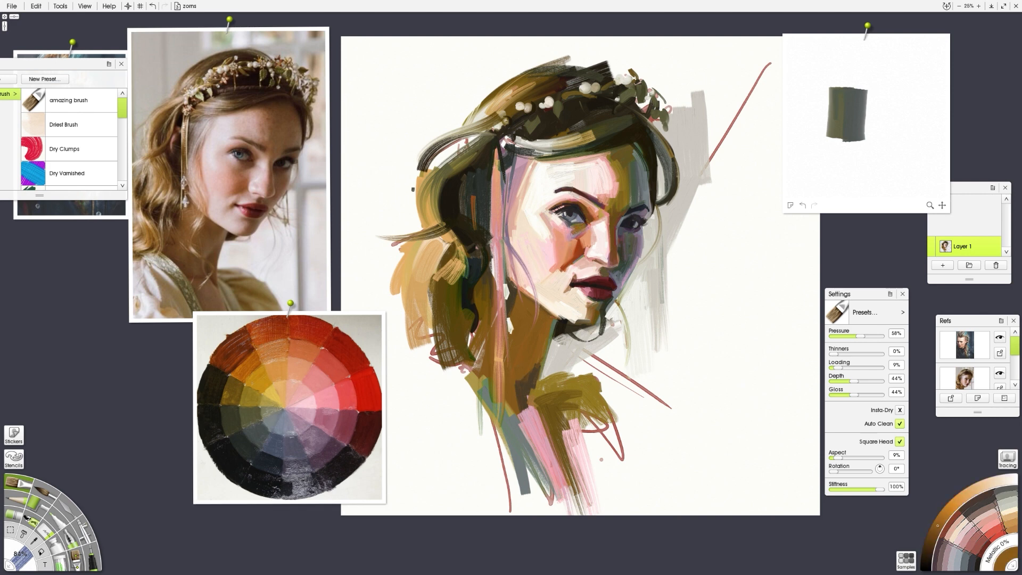
{"action": "left_click", "coordinate": [300, 428], "text": "alt"}
{"action": "left_click", "coordinate": [304, 437], "text": "alt"}
{"action": "left_click_drag", "start_coordinate": [571, 226], "coordinate": [580, 224]}
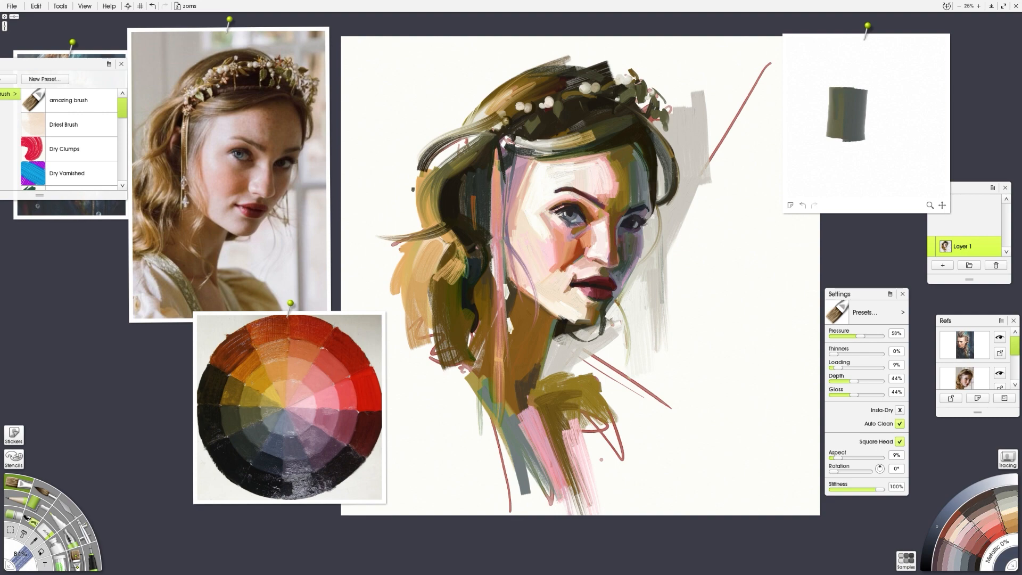
Step: Darken the inner corner of the near eye and touch up the lower lip with sampled tones
{"action": "scroll", "coordinate": [592, 272], "scroll_direction": "up", "scroll_amount": 3}
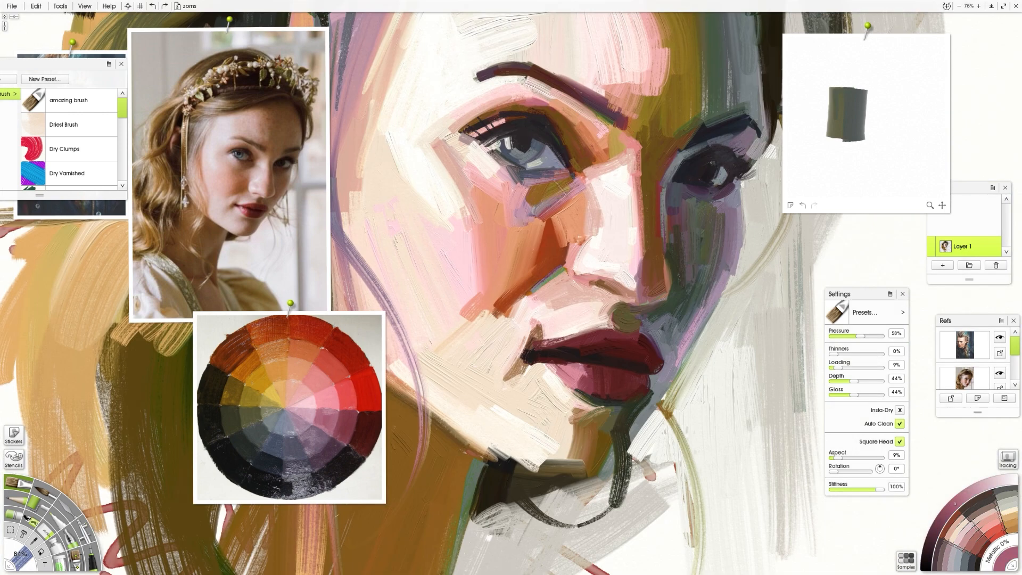
{"action": "left_click", "coordinate": [553, 144], "text": "alt"}
{"action": "left_click_drag", "start_coordinate": [552, 167], "coordinate": [569, 163]}
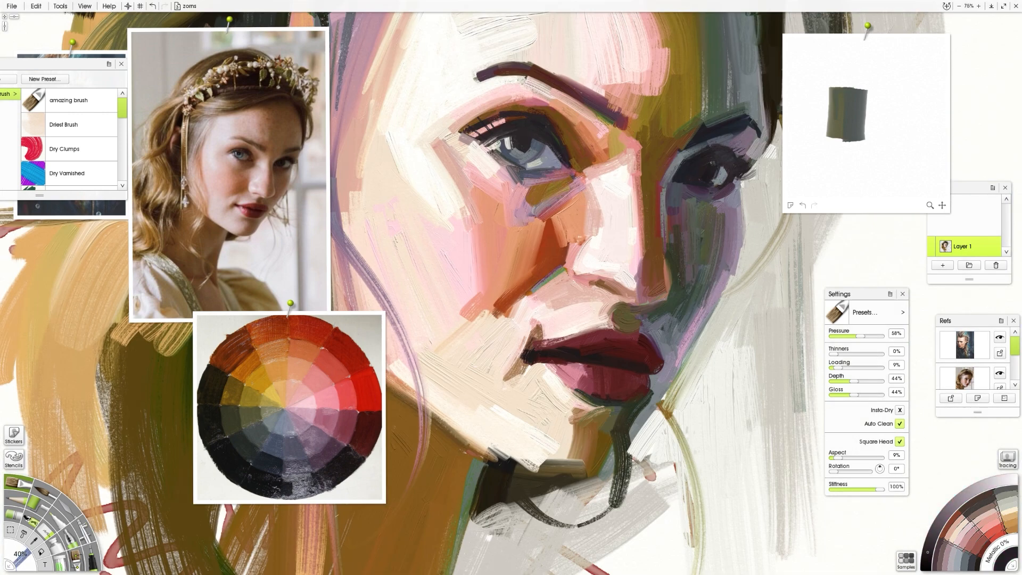
{"action": "left_click", "coordinate": [582, 397], "text": "alt"}
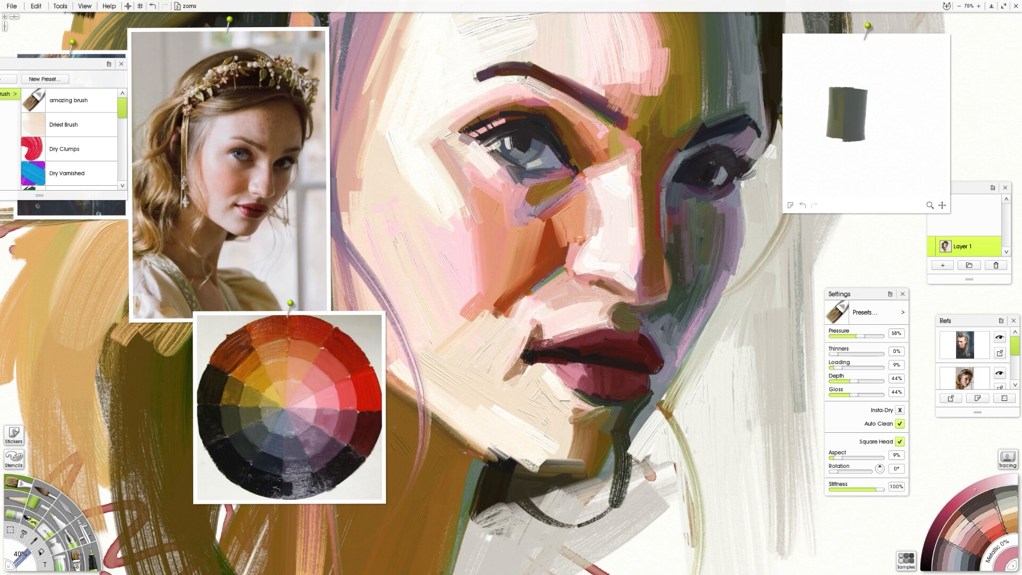
{"action": "left_click", "coordinate": [585, 259], "text": "alt"}
Step: Extend the back hair with dark teal strokes and long blue-grey locks falling over the near shoulder
{"action": "scroll", "coordinate": [585, 259], "scroll_direction": "down", "scroll_amount": 3}
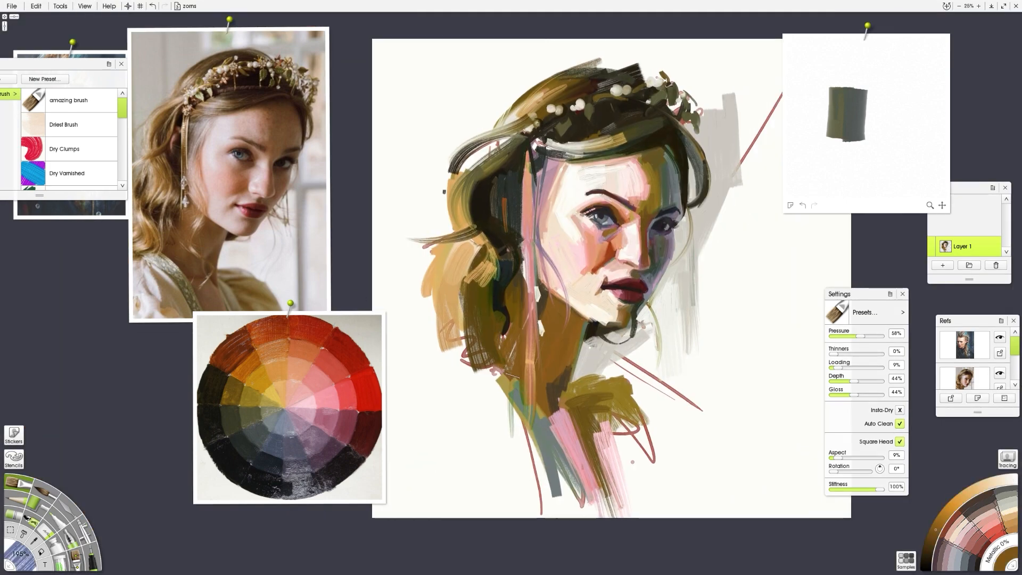
{"action": "left_click", "coordinate": [510, 253], "text": "alt"}
{"action": "left_click_drag", "start_coordinate": [499, 278], "coordinate": [474, 322]}
{"action": "left_click", "coordinate": [255, 452]}
{"action": "left_click", "coordinate": [282, 401]}
{"action": "mouse_move", "coordinate": [486, 366]}
{"action": "left_mouse_down"}
{"action": "mouse_move", "coordinate": [530, 435]}
{"action": "mouse_move", "coordinate": [541, 479]}
{"action": "left_mouse_up"}
{"action": "left_click", "coordinate": [277, 421]}
{"action": "left_click_drag", "start_coordinate": [491, 382], "coordinate": [532, 490]}
{"action": "left_click_drag", "start_coordinate": [486, 361], "coordinate": [505, 500]}
{"action": "left_click_drag", "start_coordinate": [481, 357], "coordinate": [482, 500]}
Step: Switch to the palette knife with loading at 0% and smear the paint on the near temple and cheek
{"action": "left_click", "coordinate": [625, 254], "text": "alt"}
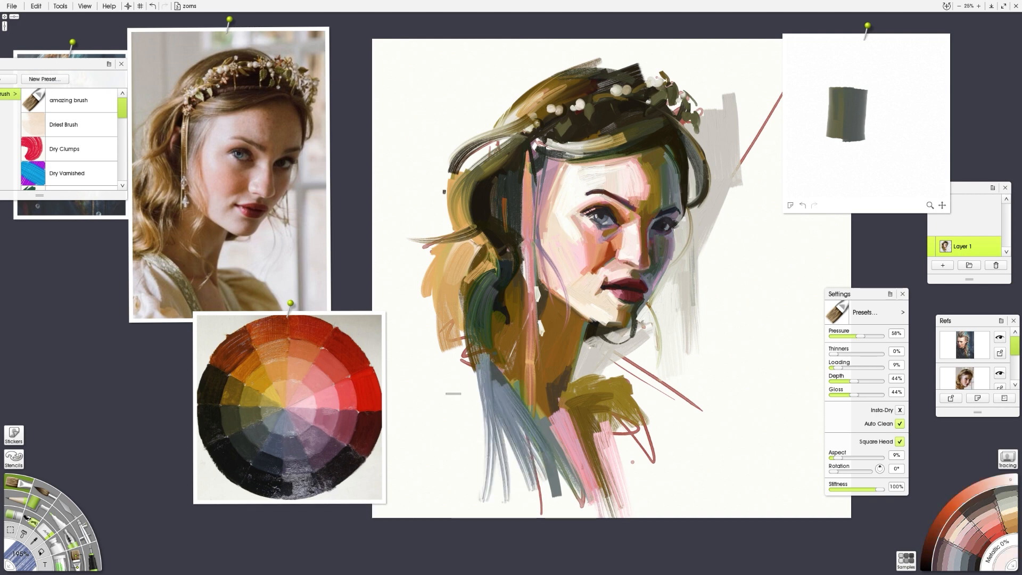
{"action": "left_click", "coordinate": [67, 506]}
{"action": "left_click_drag", "start_coordinate": [878, 364], "coordinate": [829, 364]}
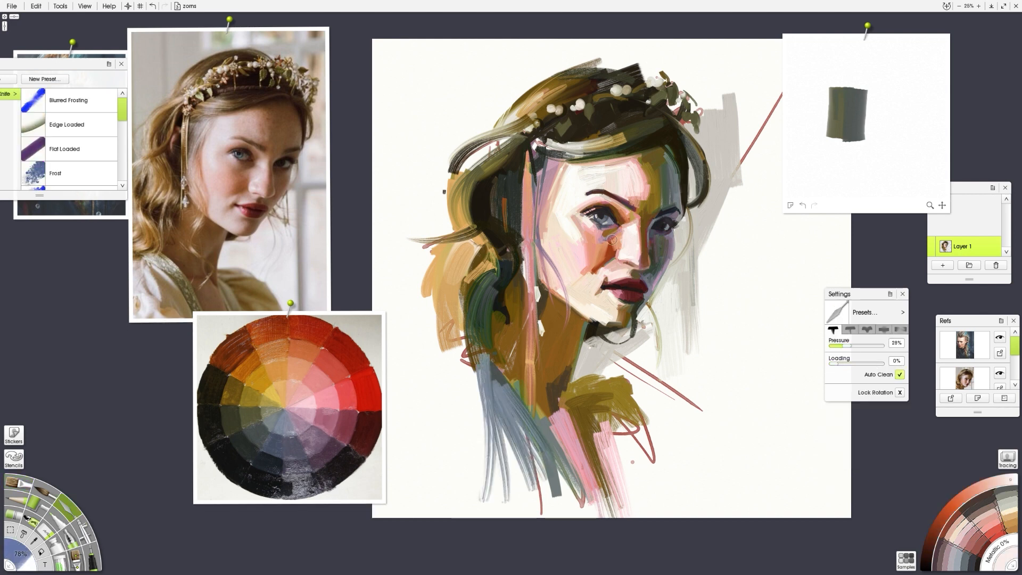
{"action": "left_click_drag", "start_coordinate": [562, 195], "coordinate": [559, 159]}
{"action": "left_click_drag", "start_coordinate": [602, 281], "coordinate": [598, 242]}
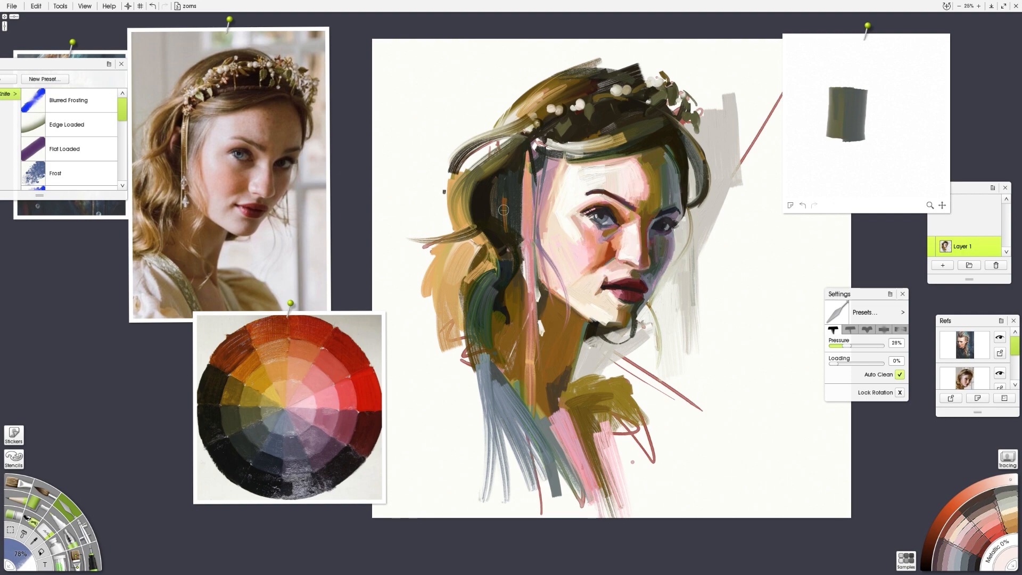
Step: Soften the skin around the near eye's outer corner with short palette knife smears
{"action": "key", "text": "ctrl+plus"}
{"action": "left_click_drag", "start_coordinate": [646, 449], "coordinate": [490, 512]}
{"action": "mouse_move", "coordinate": [498, 115]}
{"action": "left_mouse_down"}
{"action": "mouse_move", "coordinate": [546, 113]}
{"action": "mouse_move", "coordinate": [565, 154]}
{"action": "mouse_move", "coordinate": [490, 179]}
{"action": "left_mouse_up"}
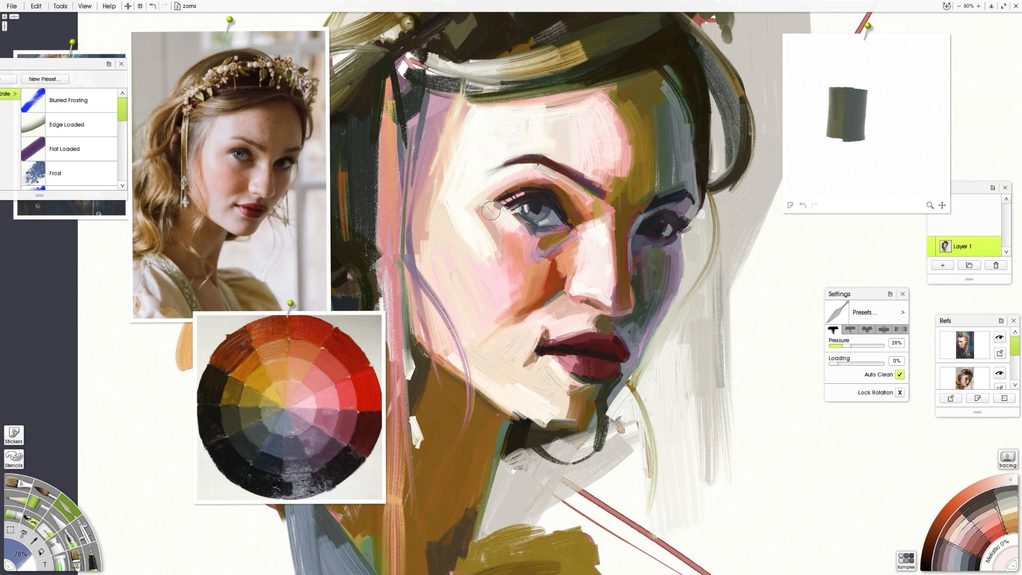
{"action": "key", "text": "ctrl+minus"}
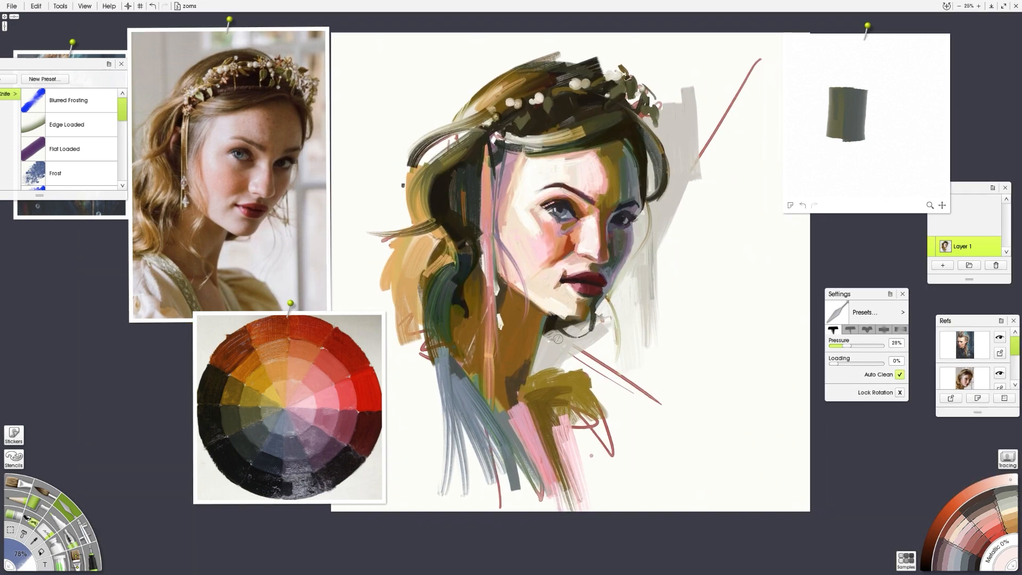
Step: Return to the oil brush and fill the background above the head and beside the face with broad light grey strokes
{"action": "key", "text": "o"}
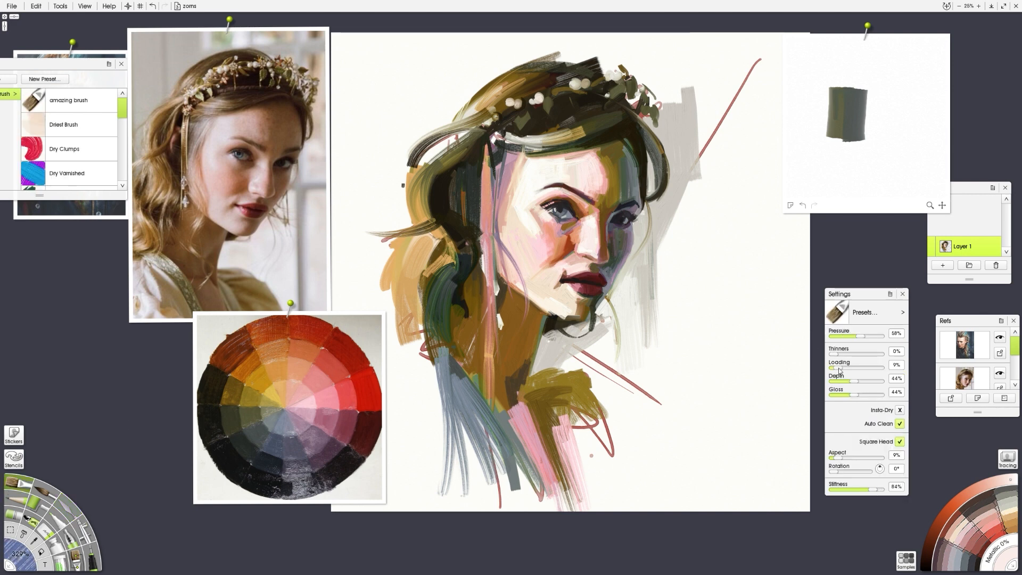
{"action": "mouse_move", "coordinate": [632, 318]}
{"action": "left_mouse_down"}
{"action": "mouse_move", "coordinate": [676, 245]}
{"action": "mouse_move", "coordinate": [708, 64]}
{"action": "mouse_move", "coordinate": [660, 48]}
{"action": "left_mouse_up"}
{"action": "mouse_move", "coordinate": [657, 100]}
{"action": "left_mouse_down"}
{"action": "mouse_move", "coordinate": [643, 59]}
{"action": "mouse_move", "coordinate": [641, 78]}
{"action": "mouse_move", "coordinate": [607, 58]}
{"action": "mouse_move", "coordinate": [542, 52]}
{"action": "mouse_move", "coordinate": [495, 73]}
{"action": "left_mouse_up"}
{"action": "key", "text": "bracketleft"}
{"action": "left_click_drag", "start_coordinate": [543, 43], "coordinate": [438, 96]}
{"action": "left_click_drag", "start_coordinate": [506, 40], "coordinate": [432, 79]}
{"action": "mouse_move", "coordinate": [408, 125]}
{"action": "left_mouse_down"}
{"action": "mouse_move", "coordinate": [395, 217]}
{"action": "mouse_move", "coordinate": [449, 109]}
{"action": "left_mouse_up"}
{"action": "left_click_drag", "start_coordinate": [441, 79], "coordinate": [415, 89]}
{"action": "left_click", "coordinate": [421, 62]}
{"action": "left_click_drag", "start_coordinate": [631, 276], "coordinate": [611, 307]}
{"action": "left_click_drag", "start_coordinate": [709, 205], "coordinate": [710, 275]}
{"action": "left_click_drag", "start_coordinate": [736, 187], "coordinate": [737, 401]}
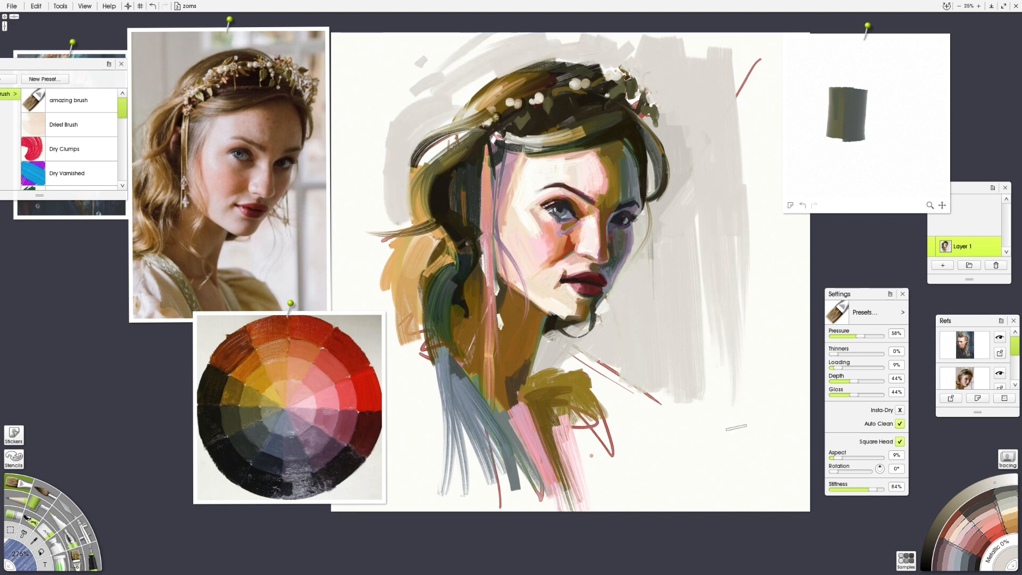
Step: Block in the near shoulder's sleeve behind the blue-grey locks with broad yellow strokes
{"action": "left_click", "coordinate": [277, 393]}
{"action": "mouse_move", "coordinate": [422, 352]}
{"action": "left_mouse_down"}
{"action": "mouse_move", "coordinate": [427, 397]}
{"action": "mouse_move", "coordinate": [510, 383]}
{"action": "left_mouse_up"}
{"action": "mouse_move", "coordinate": [503, 325]}
{"action": "left_mouse_down"}
{"action": "mouse_move", "coordinate": [436, 362]}
{"action": "mouse_move", "coordinate": [477, 397]}
{"action": "mouse_move", "coordinate": [511, 395]}
{"action": "left_mouse_up"}
{"action": "left_click", "coordinate": [370, 330]}
{"action": "mouse_move", "coordinate": [484, 330]}
{"action": "left_mouse_down"}
{"action": "mouse_move", "coordinate": [479, 400]}
{"action": "mouse_move", "coordinate": [438, 355]}
{"action": "left_mouse_up"}
{"action": "left_click", "coordinate": [497, 325], "text": "alt"}
{"action": "left_click_drag", "start_coordinate": [475, 341], "coordinate": [477, 387]}
{"action": "left_click_drag", "start_coordinate": [496, 322], "coordinate": [480, 400]}
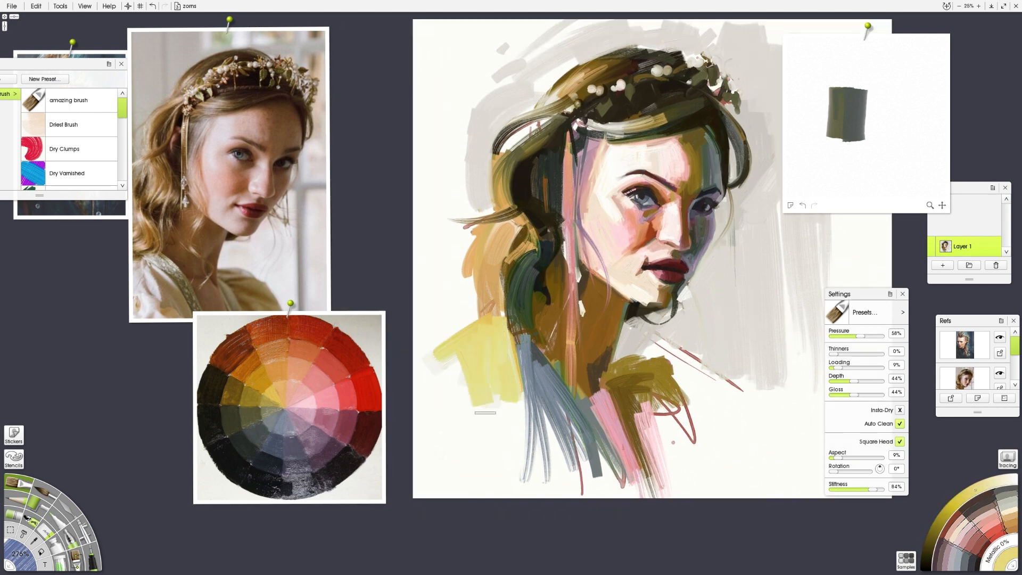
Step: Extend the yellow sleeve outward and lighten it with off-white strokes
{"action": "left_click_drag", "start_coordinate": [451, 348], "coordinate": [471, 426]}
{"action": "left_click_drag", "start_coordinate": [453, 348], "coordinate": [430, 379]}
{"action": "left_click", "coordinate": [371, 336]}
{"action": "left_click_drag", "start_coordinate": [495, 330], "coordinate": [432, 375]}
{"action": "left_click_drag", "start_coordinate": [479, 346], "coordinate": [473, 418]}
{"action": "left_click_drag", "start_coordinate": [432, 372], "coordinate": [434, 448]}
Step: Fill the background behind the hair and along the canvas's upper edge with sampled light grey strokes
{"action": "left_click", "coordinate": [478, 165], "text": "alt"}
{"action": "left_click_drag", "start_coordinate": [447, 49], "coordinate": [432, 224]}
{"action": "left_click_drag", "start_coordinate": [425, 29], "coordinate": [421, 240]}
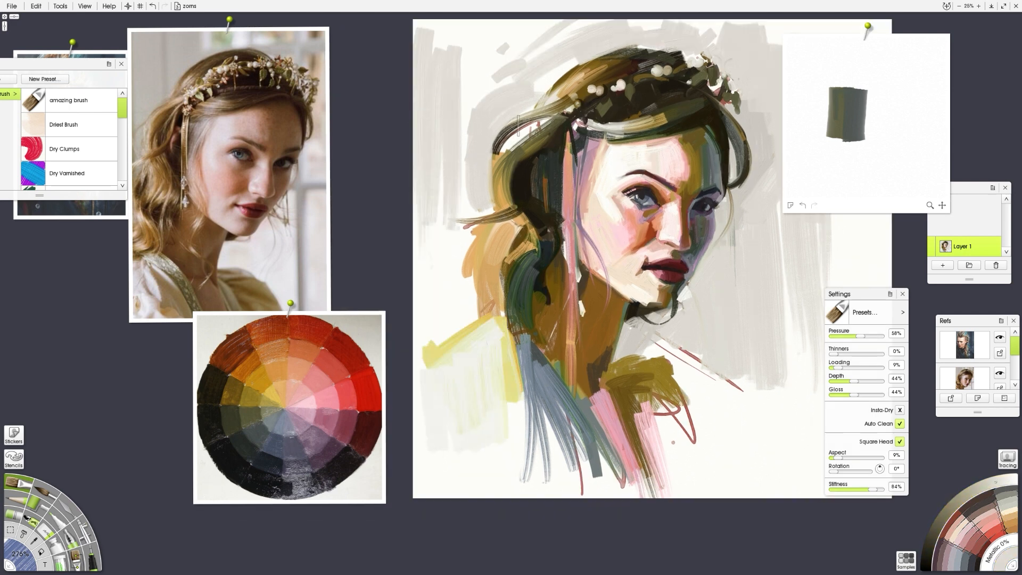
{"action": "left_click_drag", "start_coordinate": [524, 128], "coordinate": [496, 163]}
{"action": "left_click_drag", "start_coordinate": [461, 56], "coordinate": [459, 207]}
{"action": "left_click_drag", "start_coordinate": [494, 26], "coordinate": [487, 106]}
{"action": "left_click_drag", "start_coordinate": [535, 35], "coordinate": [537, 101]}
{"action": "left_click_drag", "start_coordinate": [437, 38], "coordinate": [497, 35]}
{"action": "left_click_drag", "start_coordinate": [506, 26], "coordinate": [562, 28]}
{"action": "left_click_drag", "start_coordinate": [628, 30], "coordinate": [719, 32]}
Step: Carry the grey background down beside the back hair and into the area below the chin
{"action": "left_click_drag", "start_coordinate": [428, 183], "coordinate": [425, 341]}
{"action": "mouse_move", "coordinate": [444, 215]}
{"action": "left_mouse_down"}
{"action": "mouse_move", "coordinate": [440, 338]}
{"action": "mouse_move", "coordinate": [471, 314]}
{"action": "left_mouse_up"}
{"action": "left_click_drag", "start_coordinate": [739, 375], "coordinate": [739, 415]}
{"action": "mouse_move", "coordinate": [691, 285]}
{"action": "left_mouse_down"}
{"action": "mouse_move", "coordinate": [688, 306]}
{"action": "mouse_move", "coordinate": [646, 319]}
{"action": "left_mouse_up"}
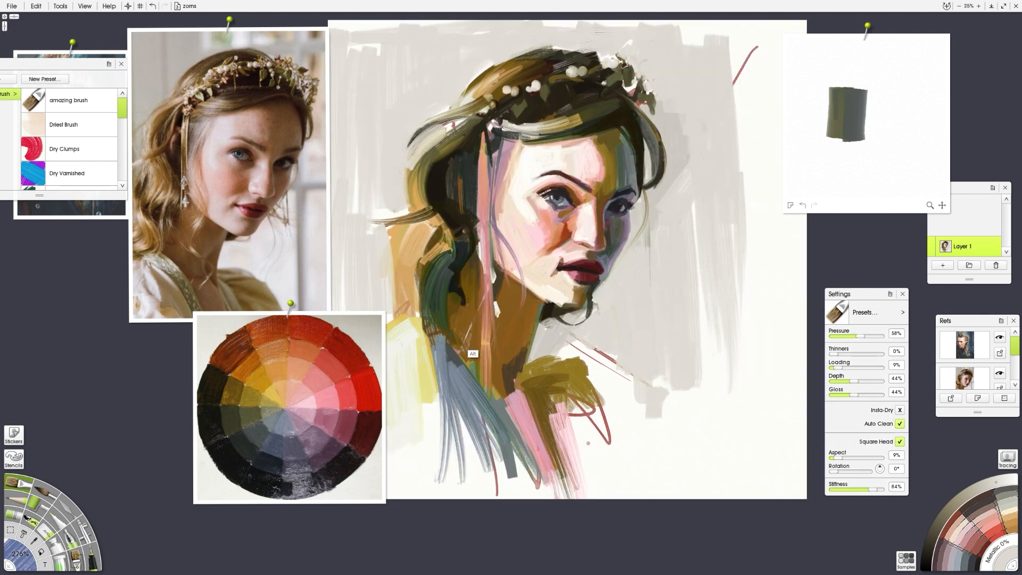
Step: Add pink strokes from the colour wheel to the near cheek's outer edge and the neck
{"action": "left_click", "coordinate": [317, 421]}
{"action": "left_click_drag", "start_coordinate": [496, 240], "coordinate": [511, 272]}
{"action": "left_click", "coordinate": [314, 406]}
{"action": "key", "text": "["}
{"action": "mouse_move", "coordinate": [499, 238]}
{"action": "left_mouse_down"}
{"action": "mouse_move", "coordinate": [518, 285]}
{"action": "mouse_move", "coordinate": [513, 312]}
{"action": "left_mouse_up"}
{"action": "left_click_drag", "start_coordinate": [523, 384], "coordinate": [507, 403]}
Step: Brush diagonal light grey background strokes over the red sketch lines beyond the far shoulder
{"action": "left_click", "coordinate": [606, 342], "text": "alt"}
{"action": "mouse_move", "coordinate": [576, 343]}
{"action": "left_mouse_down"}
{"action": "mouse_move", "coordinate": [631, 378]}
{"action": "mouse_move", "coordinate": [548, 353]}
{"action": "mouse_move", "coordinate": [605, 388]}
{"action": "left_mouse_up"}
{"action": "left_click_drag", "start_coordinate": [608, 379], "coordinate": [648, 437]}
{"action": "left_click_drag", "start_coordinate": [641, 400], "coordinate": [674, 444]}
{"action": "left_click_drag", "start_coordinate": [665, 405], "coordinate": [712, 454]}
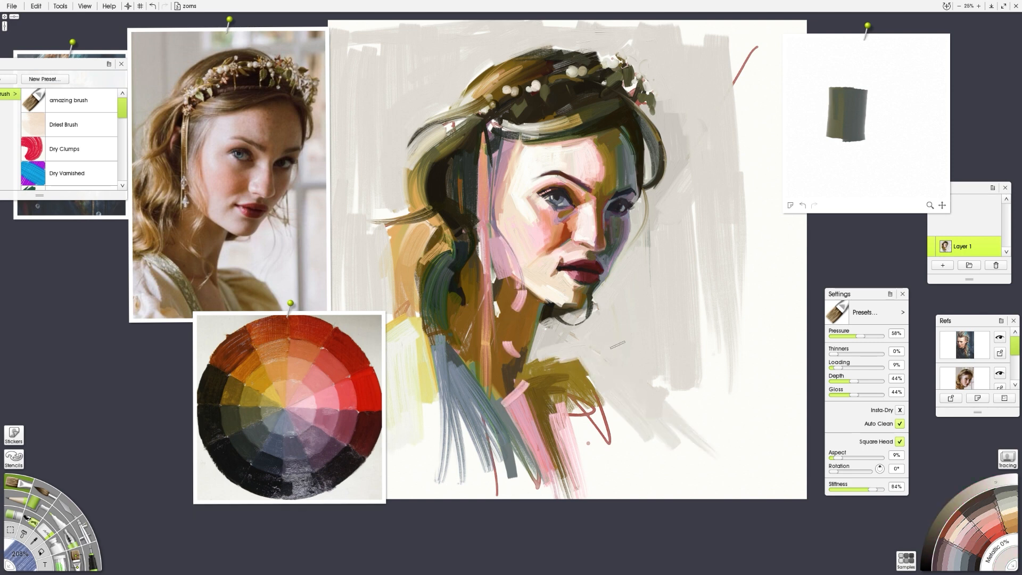
{"action": "left_click_drag", "start_coordinate": [656, 366], "coordinate": [714, 430]}
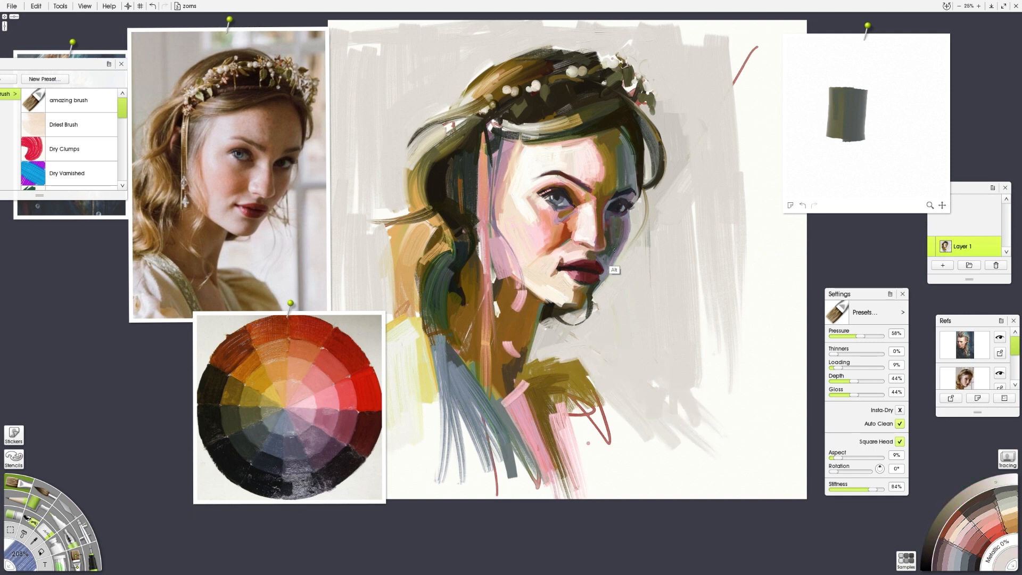
Step: Brush a sampled pink skin tone down the near cheek's outer edge towards the jaw
{"action": "left_click", "coordinate": [502, 187], "text": "alt"}
{"action": "left_click_drag", "start_coordinate": [503, 227], "coordinate": [523, 261]}
{"action": "left_click", "coordinate": [533, 261], "text": "alt"}
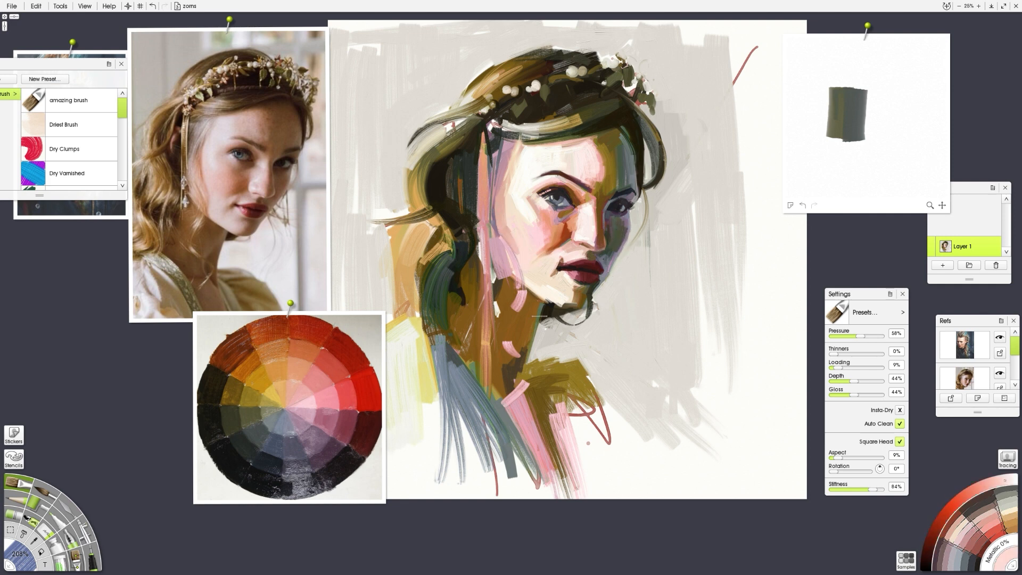
Step: Extend the near shoulder's sleeve to the canvas's lower edge with sampled pale yellow strokes
{"action": "left_click", "coordinate": [414, 367], "text": "alt"}
{"action": "left_click_drag", "start_coordinate": [423, 358], "coordinate": [430, 401]}
{"action": "mouse_move", "coordinate": [427, 355]}
{"action": "left_mouse_down"}
{"action": "mouse_move", "coordinate": [439, 451]}
{"action": "mouse_move", "coordinate": [420, 495]}
{"action": "left_mouse_up"}
{"action": "left_click_drag", "start_coordinate": [397, 445], "coordinate": [401, 490]}
Step: Blend sampled skin tones from the lower near cheek down beside the mouth to the jawline
{"action": "left_click", "coordinate": [554, 257], "text": "alt"}
{"action": "mouse_move", "coordinate": [540, 249]}
{"action": "left_mouse_down"}
{"action": "mouse_move", "coordinate": [572, 293]}
{"action": "mouse_move", "coordinate": [556, 290]}
{"action": "left_mouse_up"}
{"action": "left_click", "coordinate": [558, 288], "text": "alt"}
{"action": "left_click", "coordinate": [565, 259], "text": "alt"}
{"action": "left_click", "coordinate": [577, 252], "text": "alt"}
{"action": "left_click", "coordinate": [566, 258], "text": "alt"}
{"action": "left_click", "coordinate": [558, 282], "text": "alt"}
{"action": "left_click", "coordinate": [554, 275], "text": "alt"}
{"action": "left_click", "coordinate": [549, 294], "text": "alt"}
{"action": "left_click", "coordinate": [572, 288], "text": "alt"}
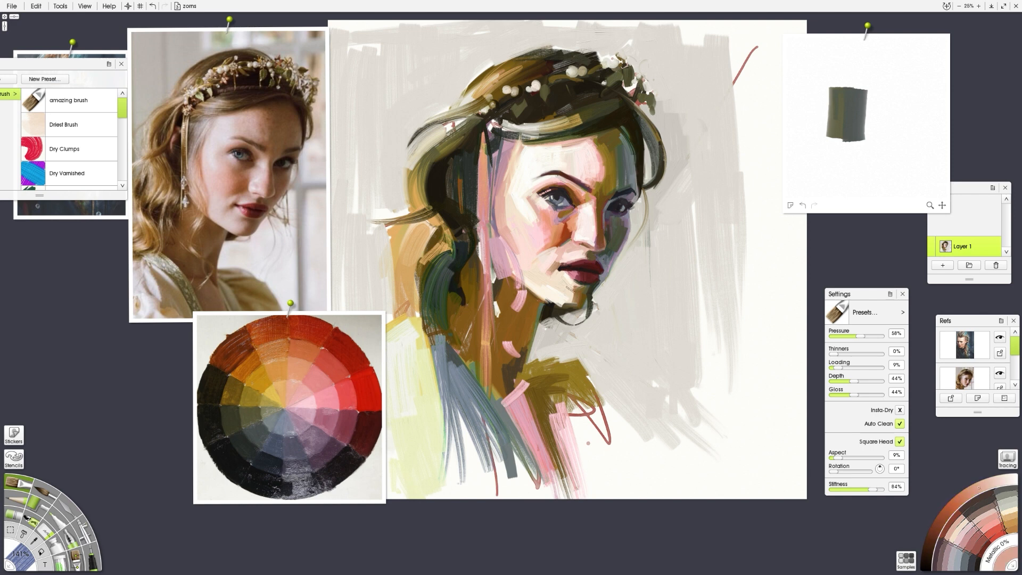
Step: Refine the chin's lower edge and the shadow beneath it with short strokes of sampled tones
{"action": "left_click", "coordinate": [577, 315], "text": "alt"}
{"action": "left_click", "coordinate": [560, 252], "text": "alt"}
{"action": "left_click_drag", "start_coordinate": [553, 302], "coordinate": [577, 302]}
{"action": "left_click", "coordinate": [576, 293], "text": "alt"}
{"action": "left_click", "coordinate": [541, 258], "text": "alt"}
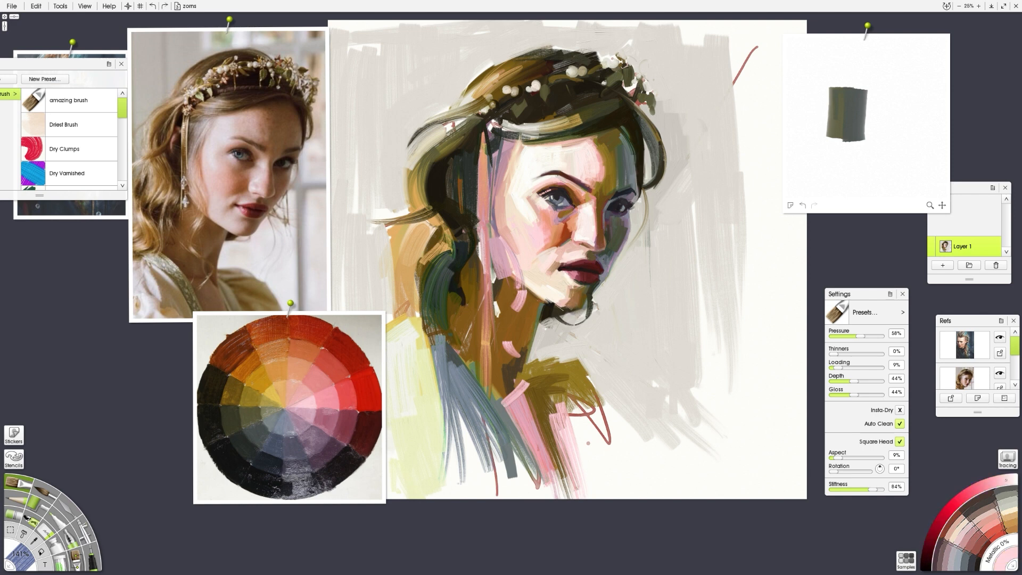
{"action": "left_click_drag", "start_coordinate": [578, 299], "coordinate": [583, 290]}
{"action": "left_click", "coordinate": [567, 307], "text": "alt"}
{"action": "left_click", "coordinate": [567, 317], "text": "alt"}
{"action": "mouse_move", "coordinate": [548, 325]}
{"action": "left_mouse_down"}
{"action": "mouse_move", "coordinate": [544, 307]}
{"action": "mouse_move", "coordinate": [555, 306]}
{"action": "left_mouse_up"}
{"action": "left_click", "coordinate": [559, 308], "text": "alt"}
{"action": "left_click", "coordinate": [547, 262], "text": "alt"}
{"action": "left_click", "coordinate": [527, 290], "text": "alt"}
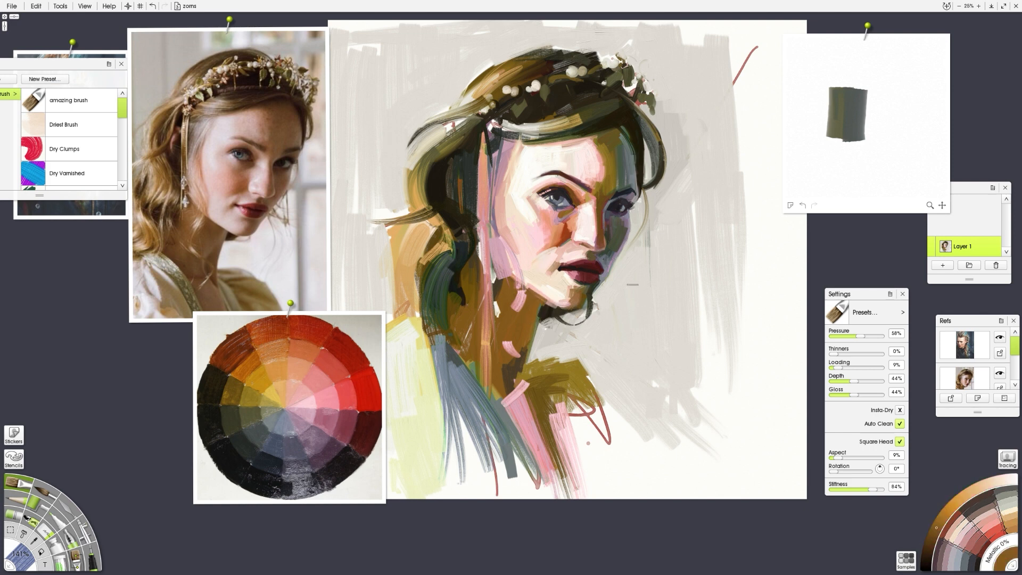
Step: Refine the near eye's upper lid with fine strokes of colours sampled from the face
{"action": "left_click", "coordinate": [573, 207], "text": "alt"}
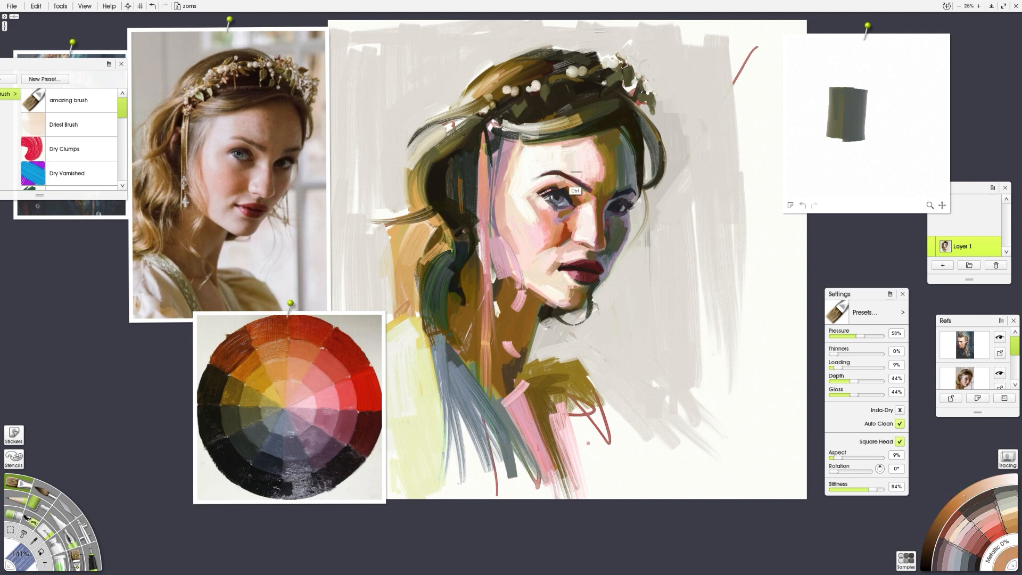
{"action": "left_click", "coordinate": [532, 183], "text": "alt"}
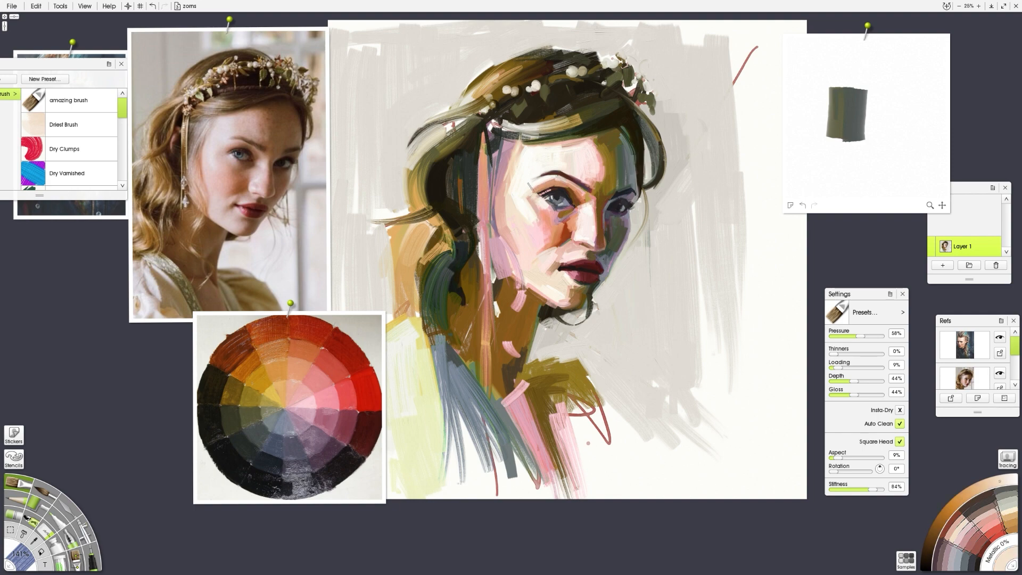
{"action": "key", "text": "ctrl+plus"}
{"action": "left_click_drag", "start_coordinate": [715, 227], "coordinate": [662, 263]}
{"action": "left_click", "coordinate": [583, 140], "text": "alt"}
{"action": "left_click_drag", "start_coordinate": [574, 132], "coordinate": [524, 142]}
{"action": "left_click", "coordinate": [570, 129], "text": "alt"}
{"action": "left_click", "coordinate": [569, 150], "text": "alt"}
{"action": "left_click_drag", "start_coordinate": [571, 139], "coordinate": [554, 141]}
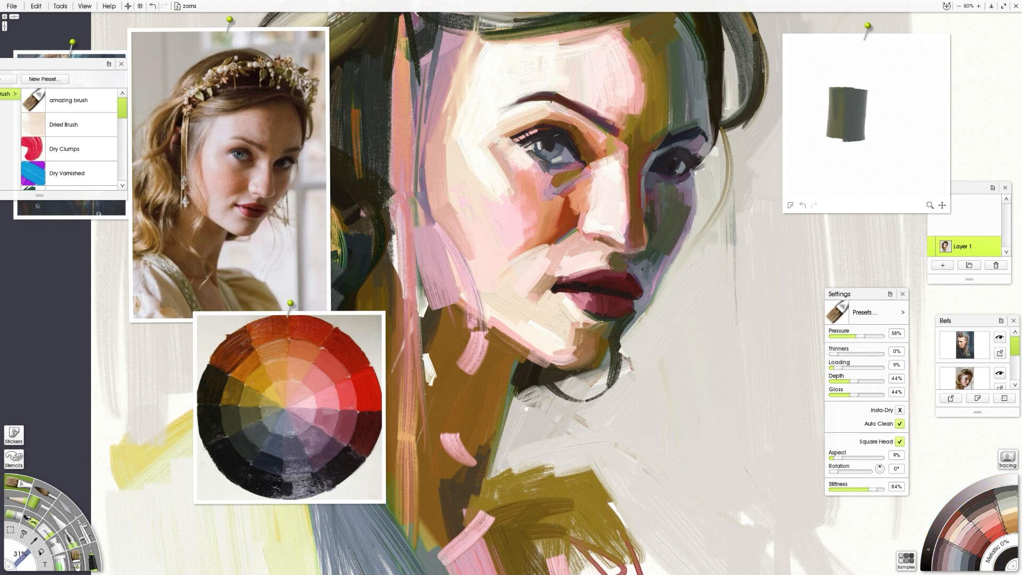
Step: Touch up the far cheek, upper lip and near eye with colours sampled from the surrounding paint
{"action": "left_click", "coordinate": [667, 218], "text": "alt"}
{"action": "left_click", "coordinate": [581, 291], "text": "alt"}
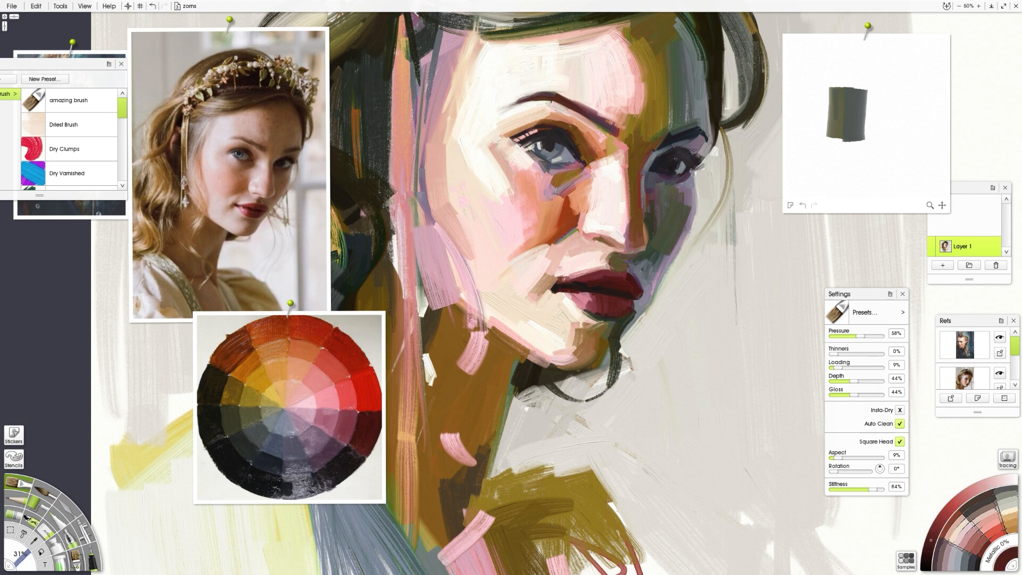
{"action": "left_click", "coordinate": [646, 234], "text": "alt"}
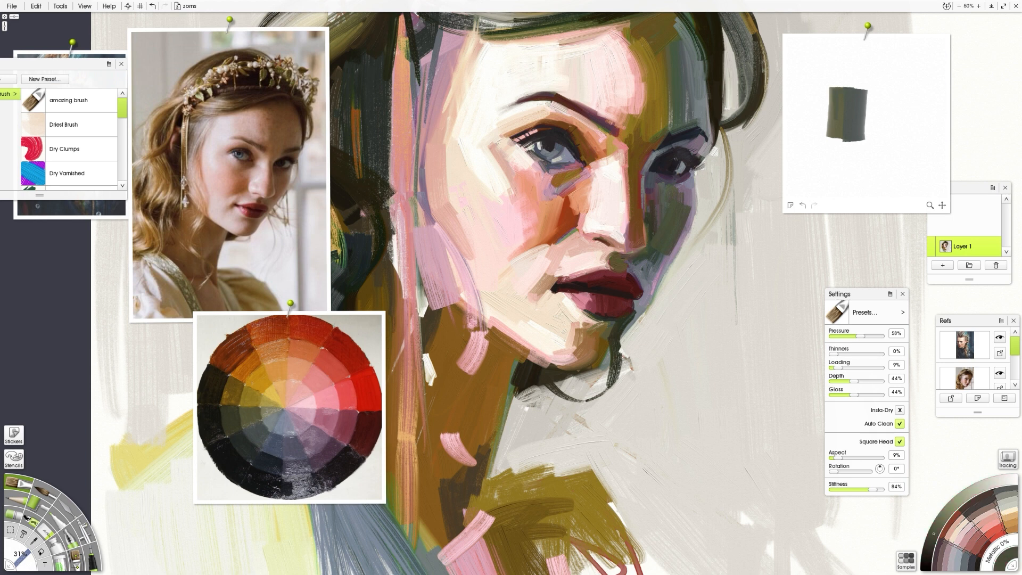
{"action": "left_click", "coordinate": [525, 152], "text": "alt"}
{"action": "left_click", "coordinate": [566, 155], "text": "alt"}
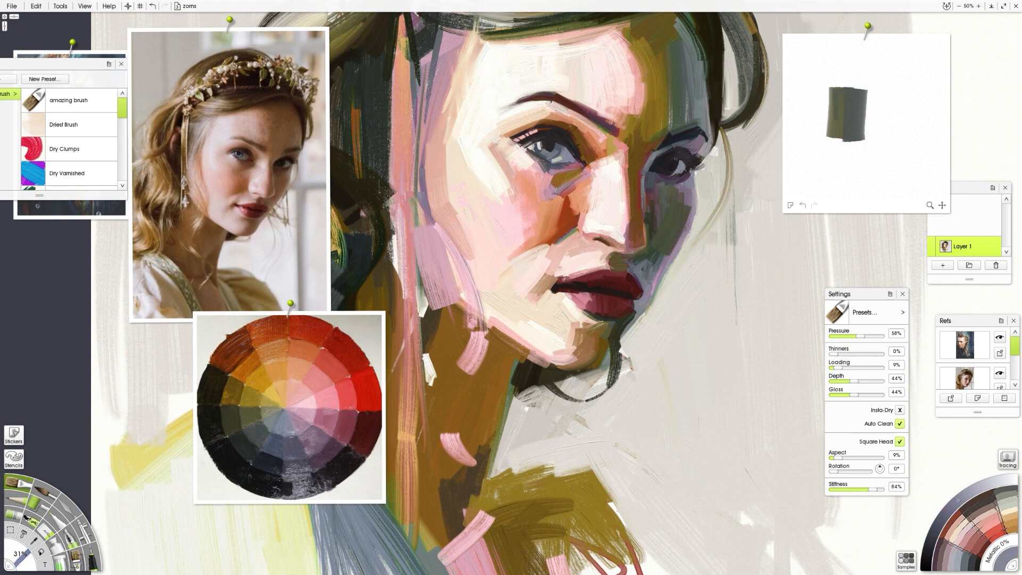
Step: Undo the last touch-up and pick tones from the reference photo's far eye area and the painting's far cheek
{"action": "left_click", "coordinate": [688, 172], "text": "alt"}
{"action": "key", "text": "ctrl+z"}
{"action": "left_click", "coordinate": [279, 178]}
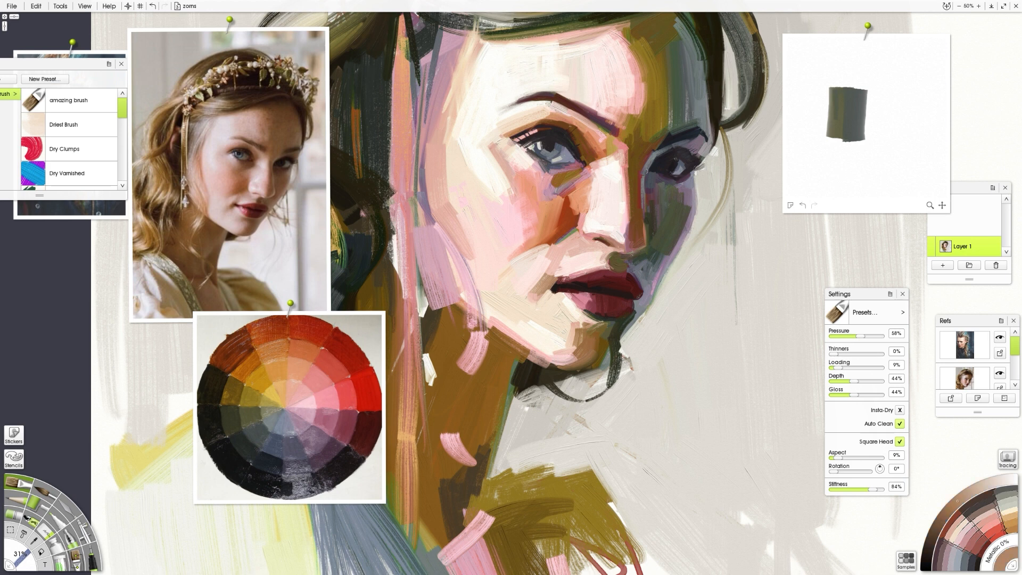
{"action": "left_click", "coordinate": [288, 162]}
{"action": "left_click", "coordinate": [667, 268], "text": "alt"}
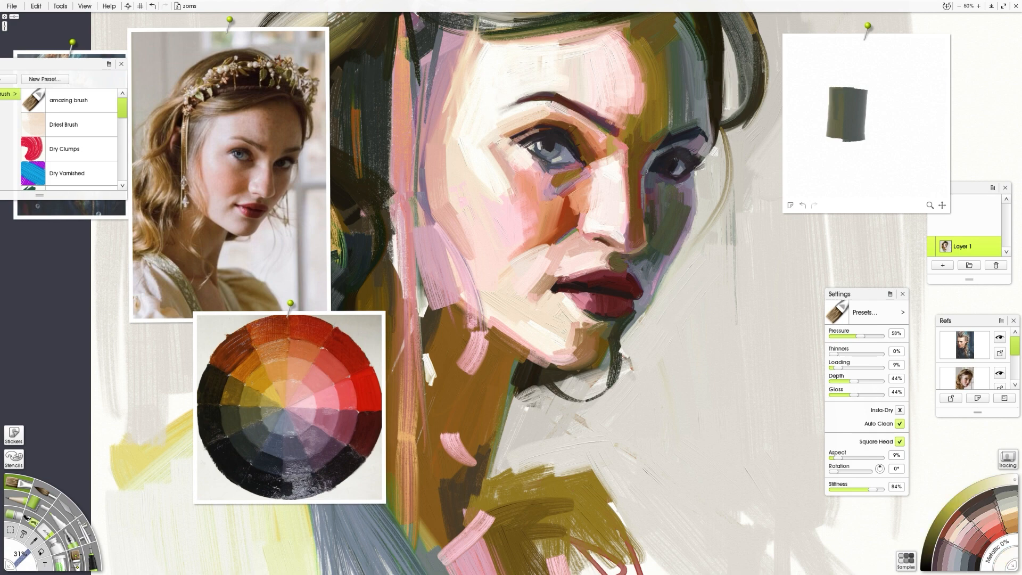
Step: Touch up the area below the lower lip with a sampled tone and check the face in a mirrored canvas
{"action": "scroll", "coordinate": [548, 298], "scroll_direction": "down", "scroll_amount": 4}
{"action": "scroll", "coordinate": [548, 303], "scroll_direction": "up", "scroll_amount": 4}
{"action": "key", "text": "h"}
{"action": "key", "text": "h"}
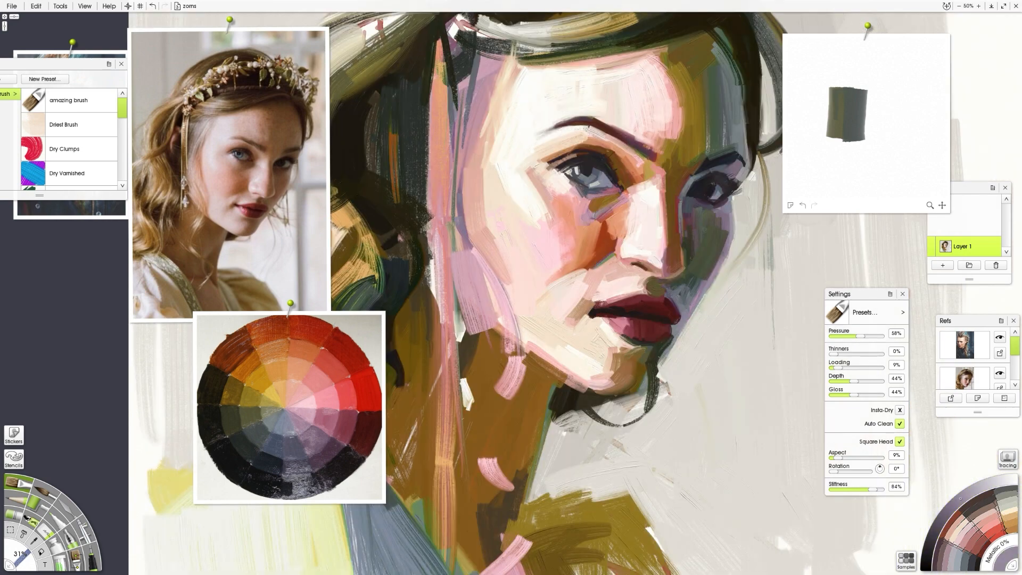
{"action": "left_click", "coordinate": [641, 355], "text": "alt"}
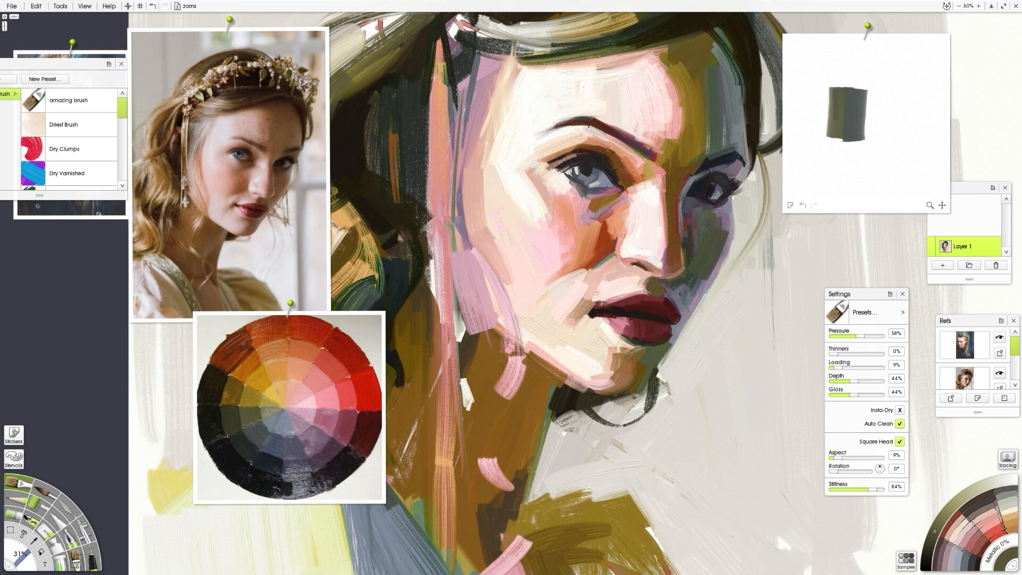
{"action": "key", "text": "h"}
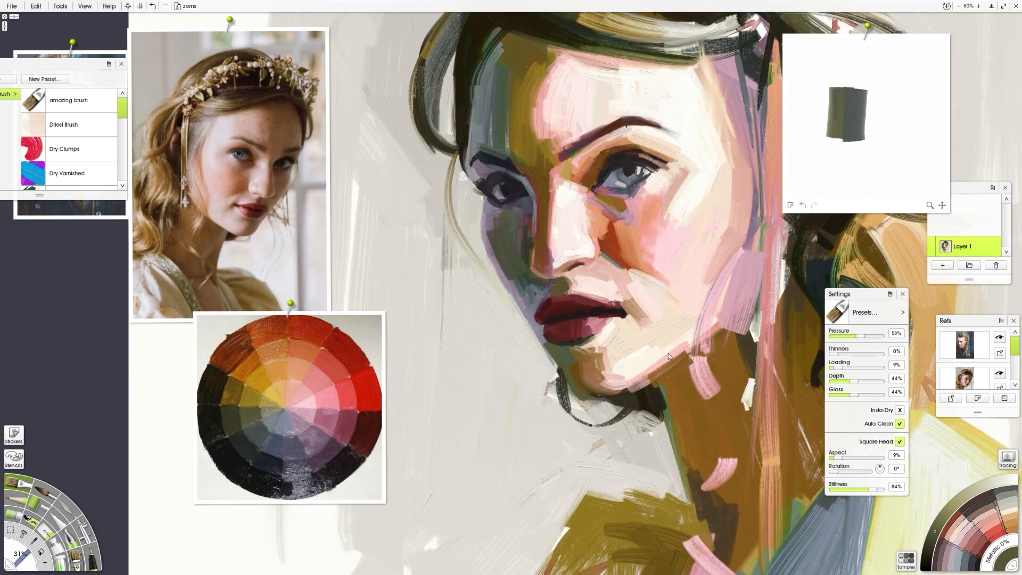
{"action": "key", "text": "h"}
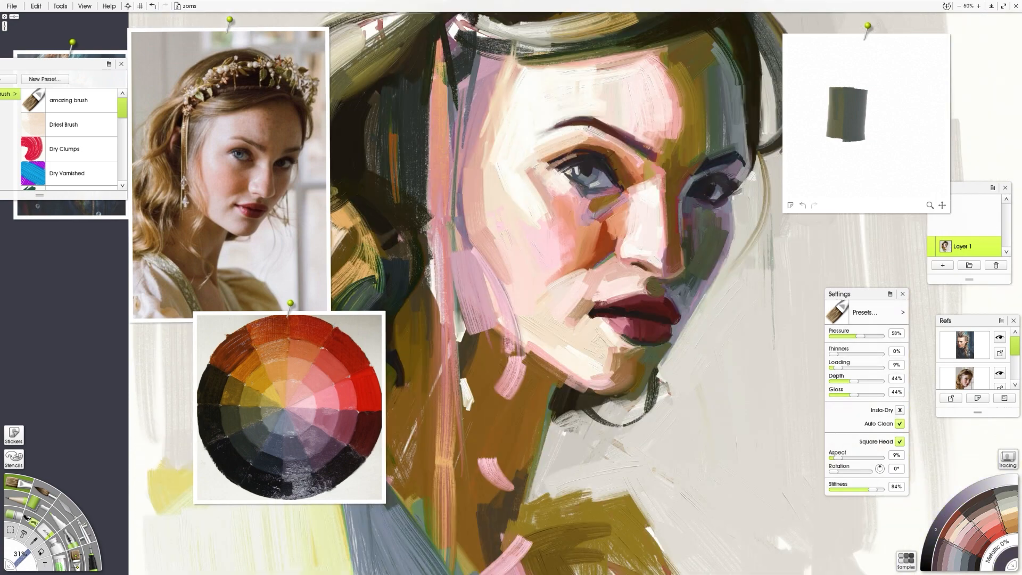
Step: Add a small stroke of sampled dark colour to the far eye and check it in a mirrored canvas
{"action": "left_click", "coordinate": [703, 181], "text": "alt"}
{"action": "left_click_drag", "start_coordinate": [697, 179], "coordinate": [708, 176]}
{"action": "key", "text": "h"}
{"action": "key", "text": "h"}
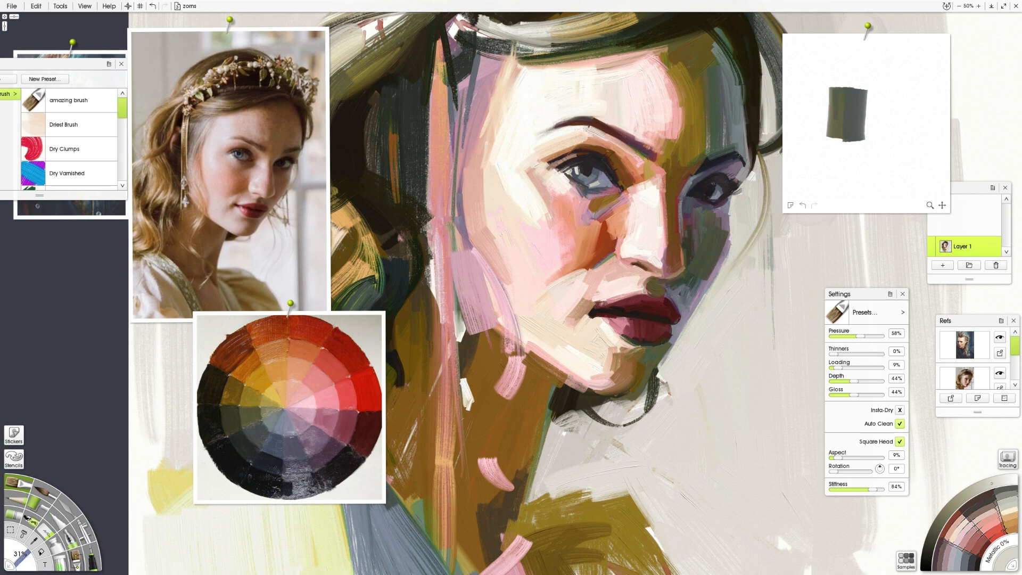
{"action": "key", "text": "h"}
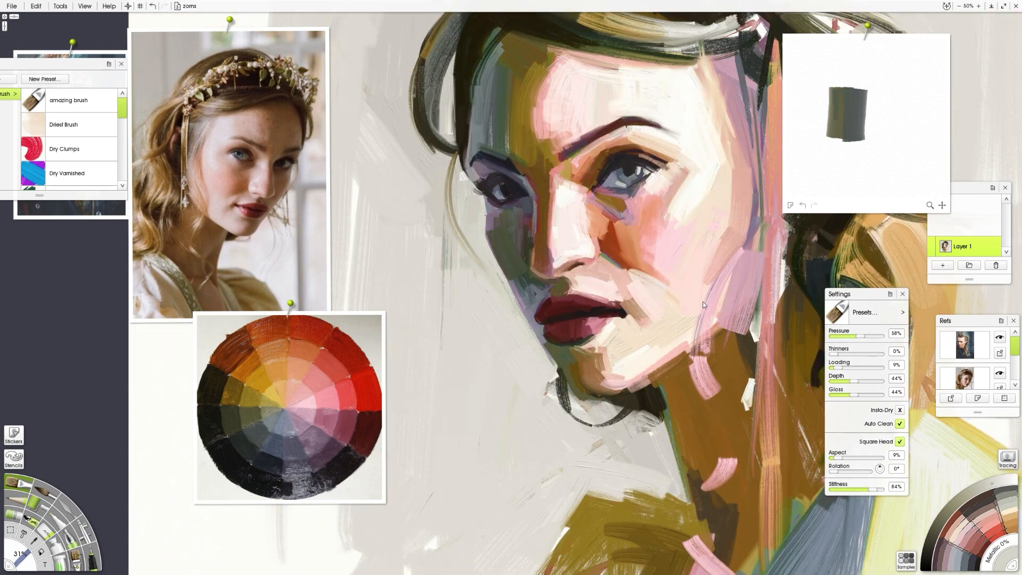
{"action": "key", "text": "h"}
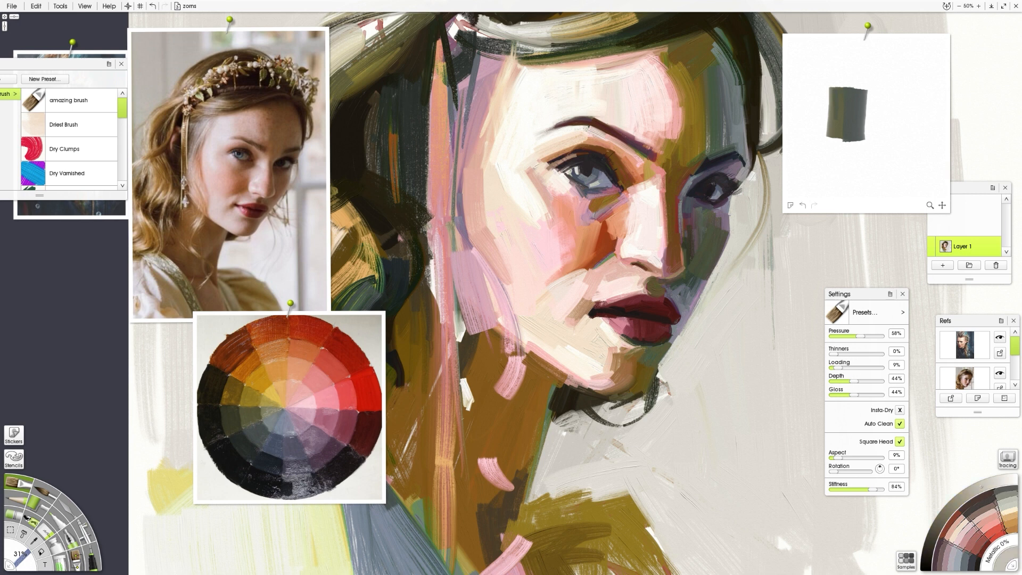
Step: Refine the chin's edge and the far cheek below the eye with sampled tones, checking the face in a mirrored canvas
{"action": "left_click", "coordinate": [700, 290], "text": "alt"}
{"action": "left_click", "coordinate": [628, 379], "text": "alt"}
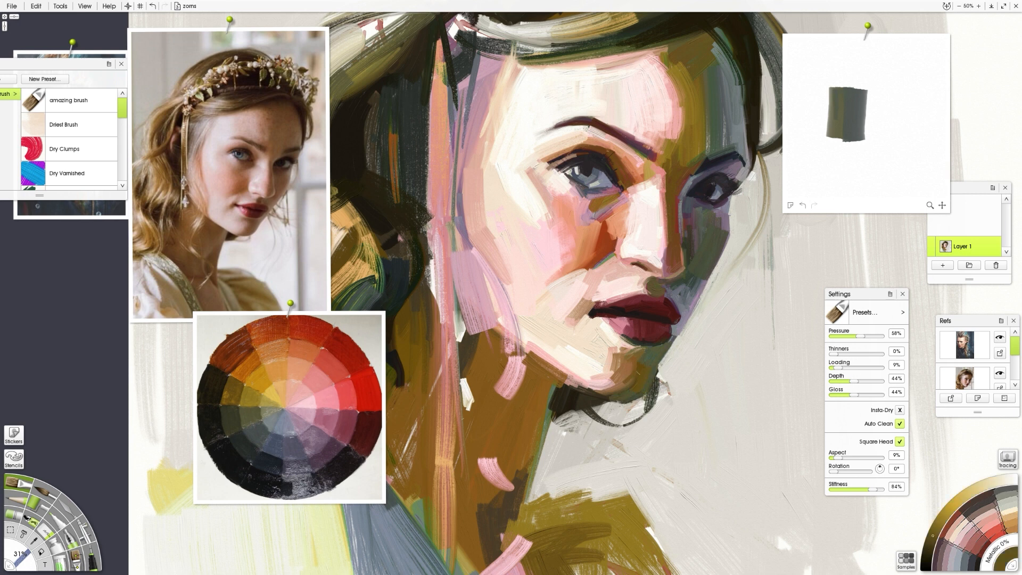
{"action": "left_click", "coordinate": [692, 212], "text": "alt"}
{"action": "key", "text": "h"}
{"action": "key", "text": "h"}
{"action": "key", "text": "h"}
{"action": "key", "text": "h"}
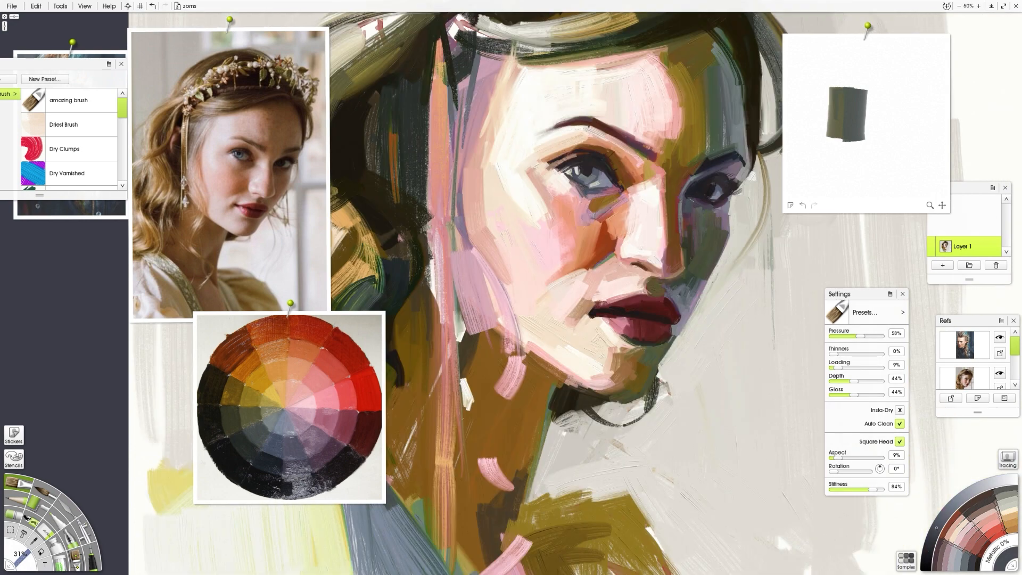
{"action": "key", "text": "h"}
{"action": "key", "text": "h"}
{"action": "left_click", "coordinate": [564, 180], "text": "alt"}
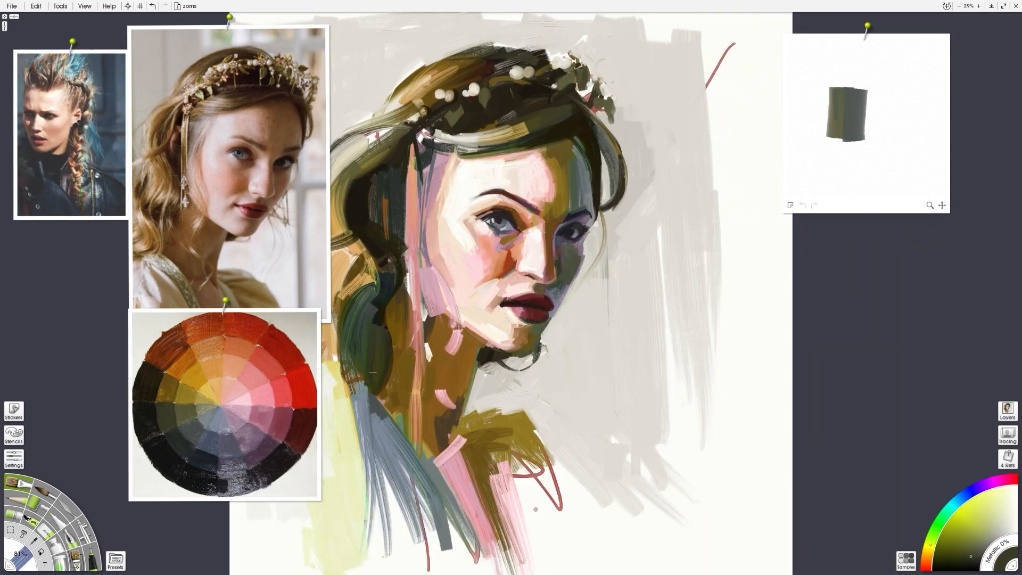
Step: Paint dark olive strokes from the colour wheel onto the lower end of the back hair above the shoulder
{"action": "left_click", "coordinate": [182, 392]}
{"action": "mouse_move", "coordinate": [371, 289]}
{"action": "left_mouse_down"}
{"action": "mouse_move", "coordinate": [363, 322]}
{"action": "mouse_move", "coordinate": [371, 343]}
{"action": "mouse_move", "coordinate": [475, 361]}
{"action": "left_mouse_up"}
{"action": "left_click_drag", "start_coordinate": [375, 312], "coordinate": [381, 356]}
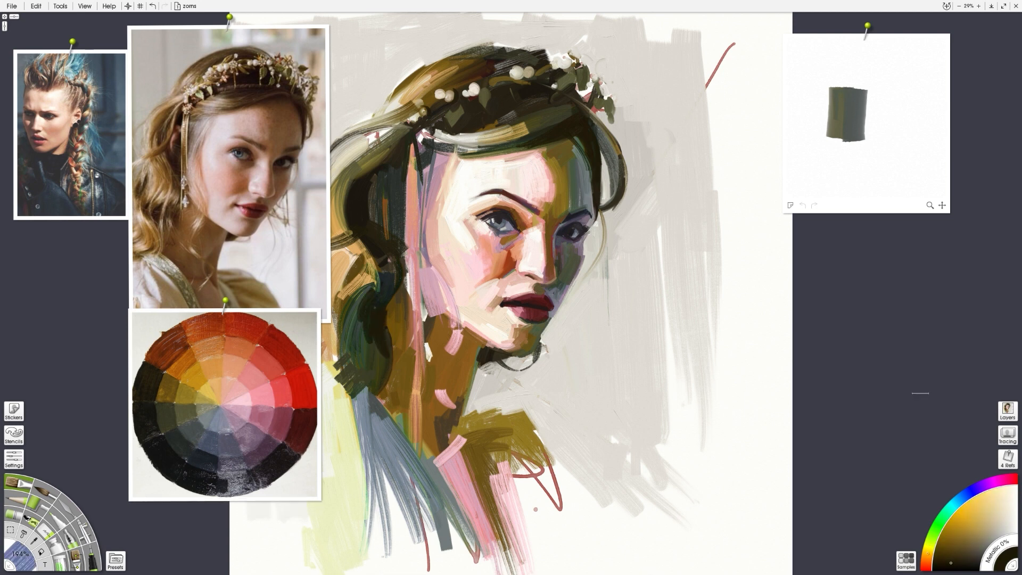
Step: Open the brush settings beside the portrait and set the loading to 7% and the stiffness to 100%
{"action": "left_click", "coordinate": [14, 459]}
{"action": "left_click_drag", "start_coordinate": [66, 382], "coordinate": [767, 237]}
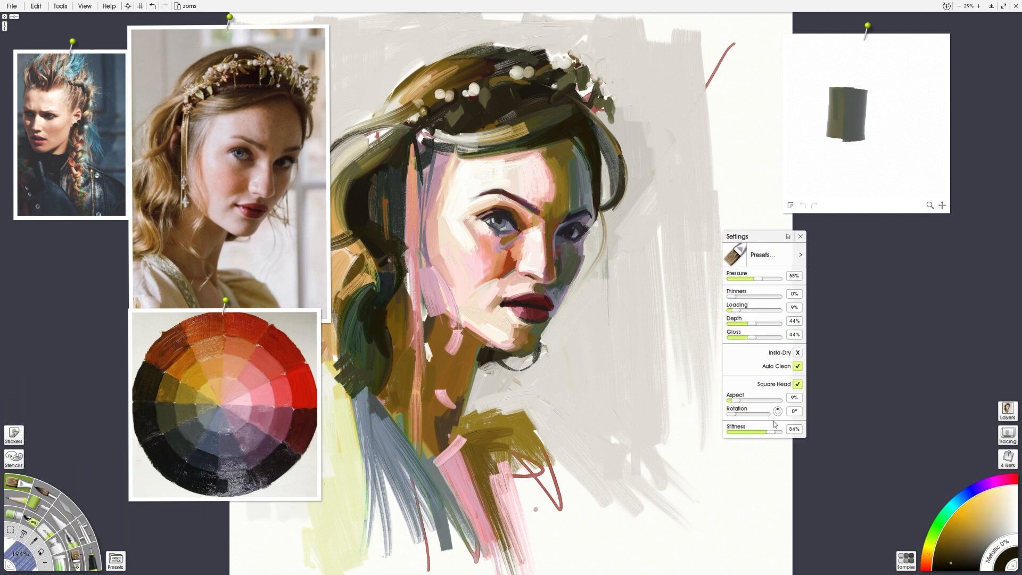
{"action": "left_click_drag", "start_coordinate": [740, 311], "coordinate": [735, 311]}
Step: Add light orange and muted ochre strokes from the colour wheel along the outer curls of the back hair
{"action": "left_click", "coordinate": [209, 403], "text": "alt"}
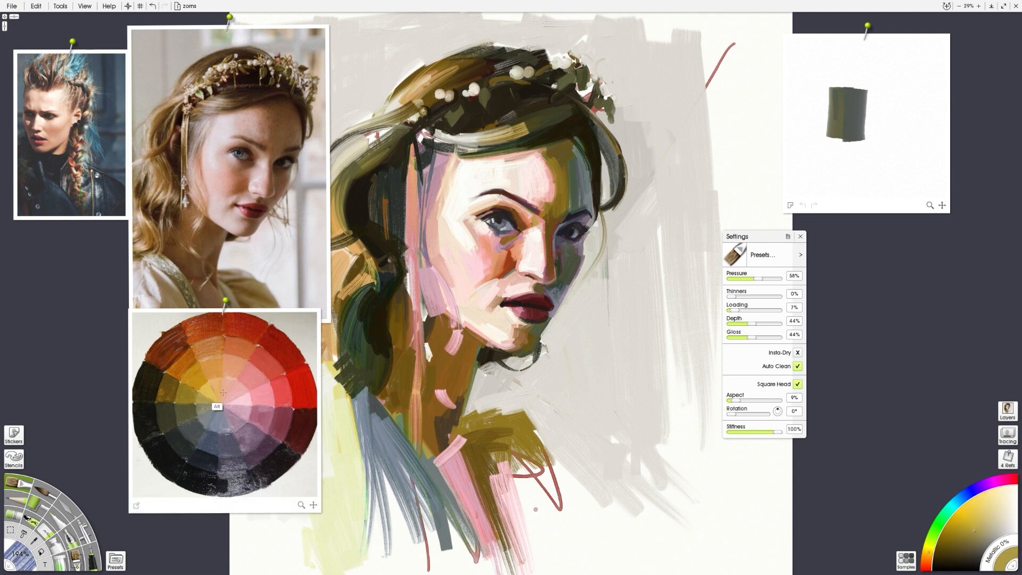
{"action": "left_click", "coordinate": [220, 391], "text": "alt"}
{"action": "left_click_drag", "start_coordinate": [381, 276], "coordinate": [346, 313]}
{"action": "left_click_drag", "start_coordinate": [431, 318], "coordinate": [497, 307]}
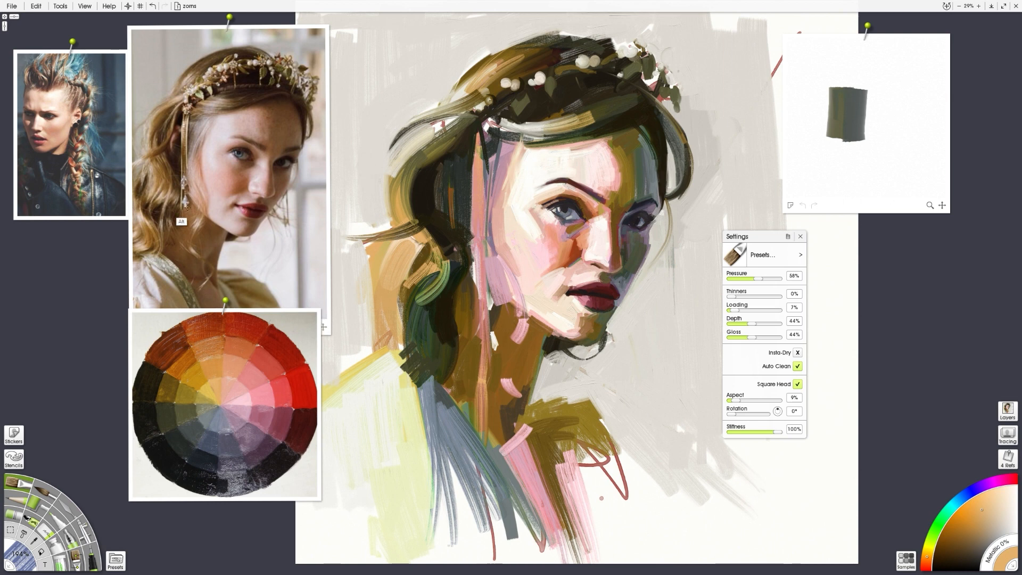
{"action": "left_click", "coordinate": [205, 403], "text": "alt"}
{"action": "left_click_drag", "start_coordinate": [429, 291], "coordinate": [411, 364]}
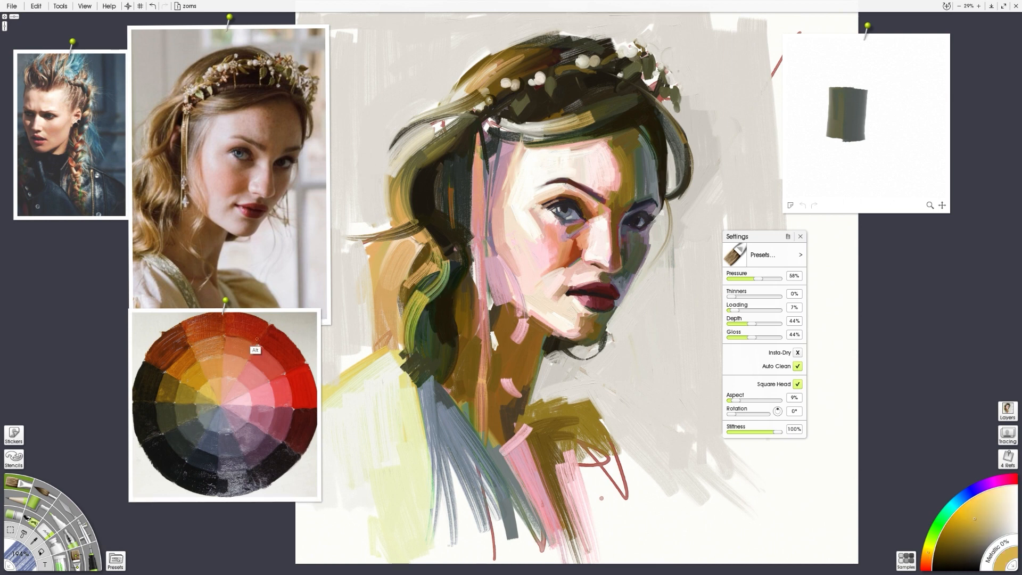
Step: Add an olive patch and curved orange strokes from the colour wheel to the curls of the back hair
{"action": "left_click", "coordinate": [189, 414], "text": "alt"}
{"action": "left_click_drag", "start_coordinate": [413, 290], "coordinate": [400, 318]}
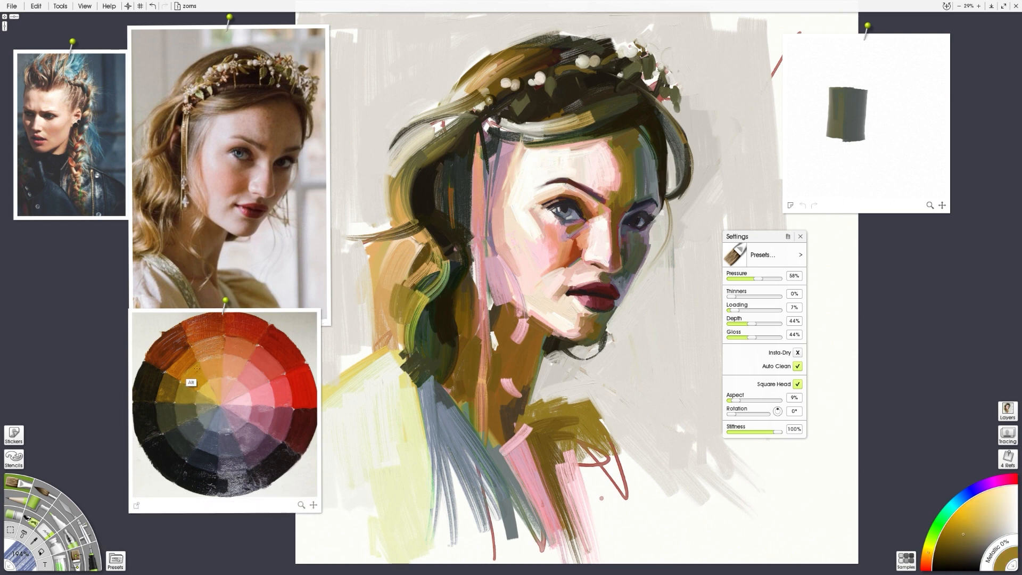
{"action": "left_click", "coordinate": [191, 383], "text": "alt"}
{"action": "mouse_move", "coordinate": [443, 262]}
{"action": "left_mouse_down"}
{"action": "mouse_move", "coordinate": [424, 215]}
{"action": "mouse_move", "coordinate": [423, 245]}
{"action": "left_mouse_up"}
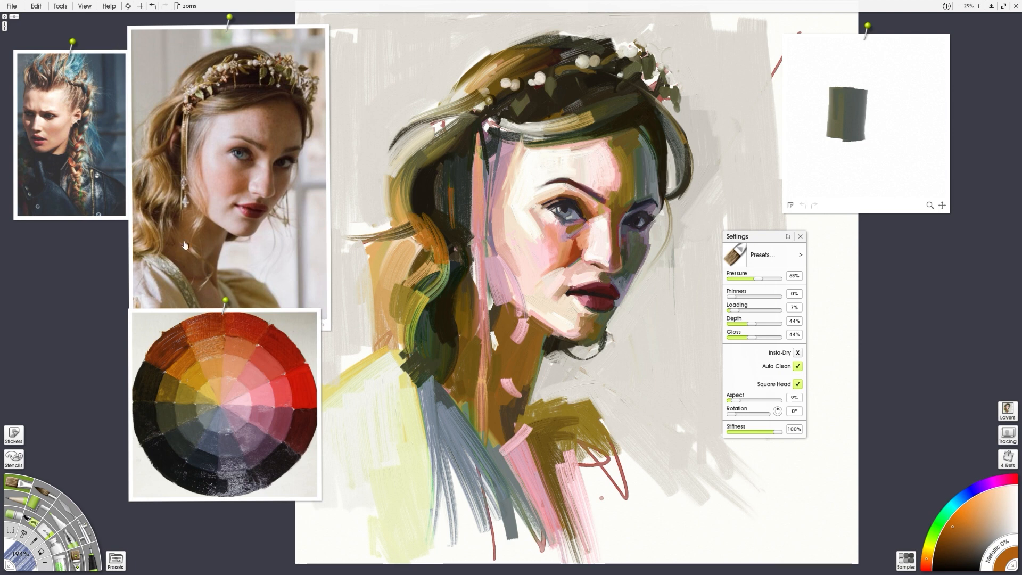
{"action": "left_click", "coordinate": [167, 378], "text": "alt"}
{"action": "left_click", "coordinate": [197, 346], "text": "alt"}
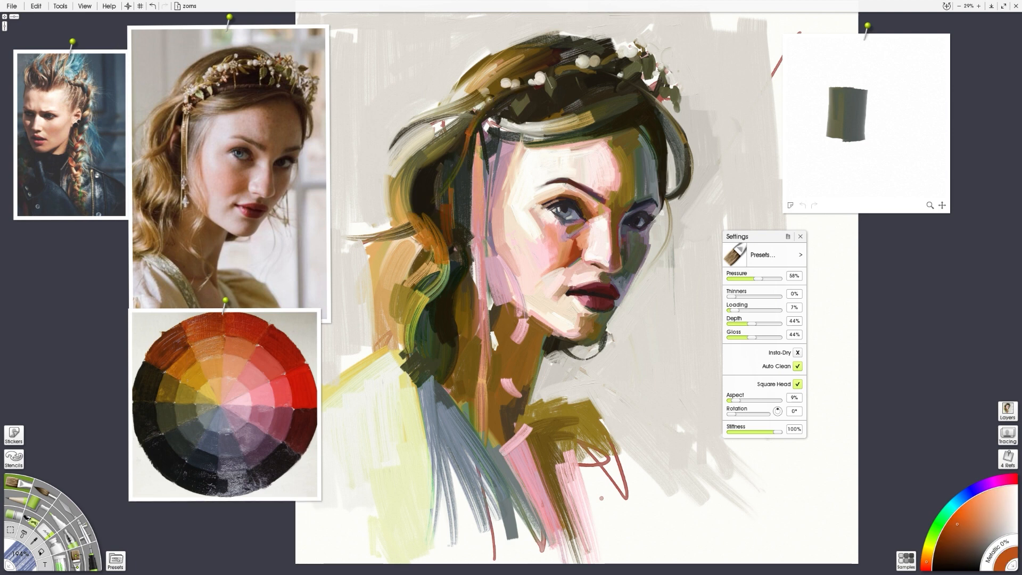
Step: Paint a red patch and loose dark green strokes behind the hair's lower end and over the blue-grey drape
{"action": "left_click", "coordinate": [286, 402], "text": "alt"}
{"action": "mouse_move", "coordinate": [389, 339]}
{"action": "left_mouse_down"}
{"action": "mouse_move", "coordinate": [363, 355]}
{"action": "mouse_move", "coordinate": [402, 315]}
{"action": "mouse_move", "coordinate": [400, 298]}
{"action": "mouse_move", "coordinate": [390, 336]}
{"action": "mouse_move", "coordinate": [398, 295]}
{"action": "mouse_move", "coordinate": [335, 361]}
{"action": "mouse_move", "coordinate": [393, 324]}
{"action": "mouse_move", "coordinate": [355, 341]}
{"action": "mouse_move", "coordinate": [370, 336]}
{"action": "mouse_move", "coordinate": [350, 327]}
{"action": "mouse_move", "coordinate": [399, 294]}
{"action": "mouse_move", "coordinate": [341, 336]}
{"action": "left_mouse_up"}
{"action": "left_click", "coordinate": [163, 418], "text": "alt"}
{"action": "mouse_move", "coordinate": [363, 320]}
{"action": "left_mouse_down"}
{"action": "mouse_move", "coordinate": [353, 375]}
{"action": "mouse_move", "coordinate": [376, 358]}
{"action": "mouse_move", "coordinate": [489, 513]}
{"action": "left_mouse_up"}
Step: Brush pale grey strokes along the upper edge of the blue-grey drape, undoing the attempts that do not fit
{"action": "left_click", "coordinate": [189, 424], "text": "alt"}
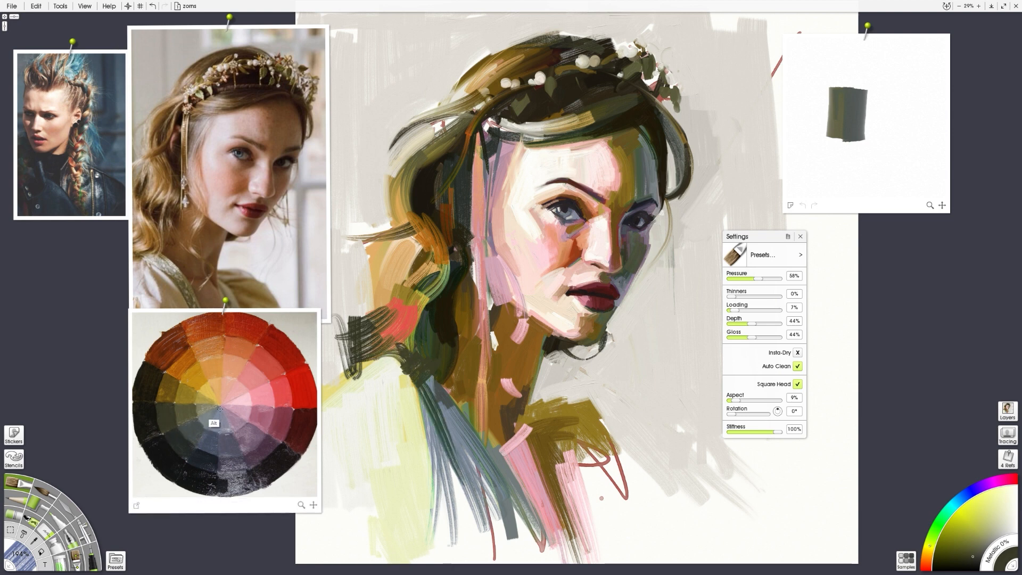
{"action": "left_click", "coordinate": [195, 398], "text": "alt"}
{"action": "left_click", "coordinate": [155, 480], "text": "alt"}
{"action": "left_click_drag", "start_coordinate": [427, 377], "coordinate": [495, 485]}
{"action": "key", "text": "ctrl+z"}
{"action": "left_click_drag", "start_coordinate": [476, 448], "coordinate": [414, 367]}
{"action": "key", "text": "ctrl+z"}
{"action": "mouse_move", "coordinate": [475, 448]}
{"action": "left_mouse_down"}
{"action": "mouse_move", "coordinate": [422, 387]}
{"action": "mouse_move", "coordinate": [443, 541]}
{"action": "left_mouse_up"}
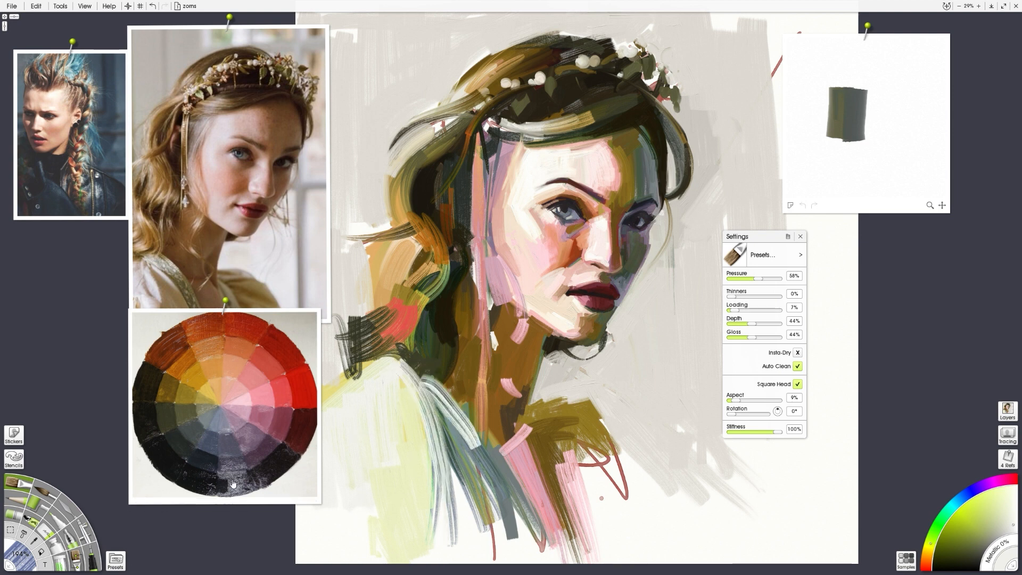
Step: Layer mauve, blue-grey and thin orange strokes from the colour wheel down the lower part of the drape
{"action": "left_click", "coordinate": [245, 428], "text": "alt"}
{"action": "mouse_move", "coordinate": [443, 451]}
{"action": "left_mouse_down"}
{"action": "mouse_move", "coordinate": [442, 524]}
{"action": "mouse_move", "coordinate": [464, 551]}
{"action": "mouse_move", "coordinate": [493, 526]}
{"action": "mouse_move", "coordinate": [446, 414]}
{"action": "left_mouse_up"}
{"action": "left_click", "coordinate": [208, 440]}
{"action": "left_click_drag", "start_coordinate": [446, 414], "coordinate": [492, 552]}
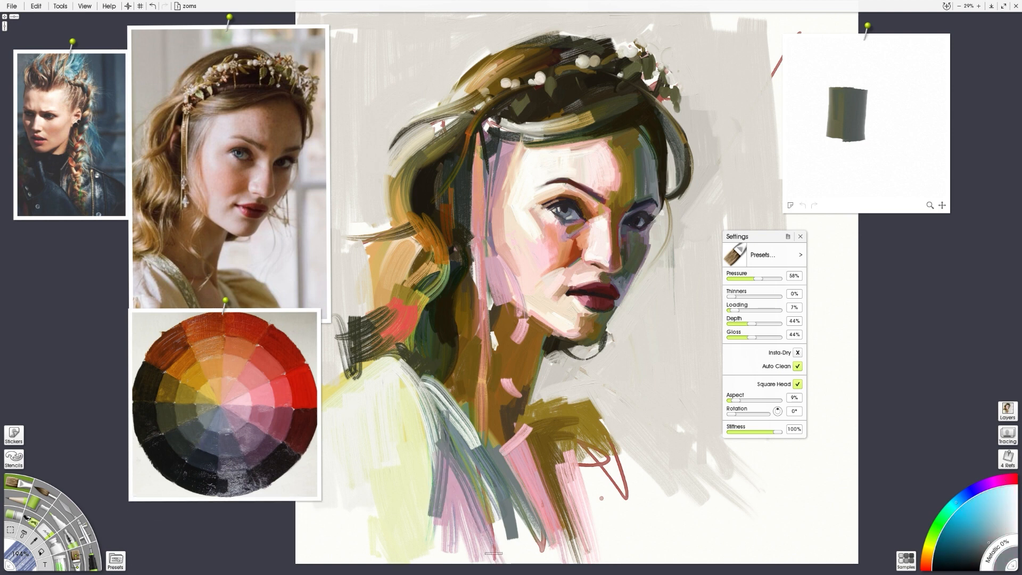
{"action": "left_click", "coordinate": [210, 379]}
{"action": "left_click_drag", "start_coordinate": [446, 444], "coordinate": [429, 535]}
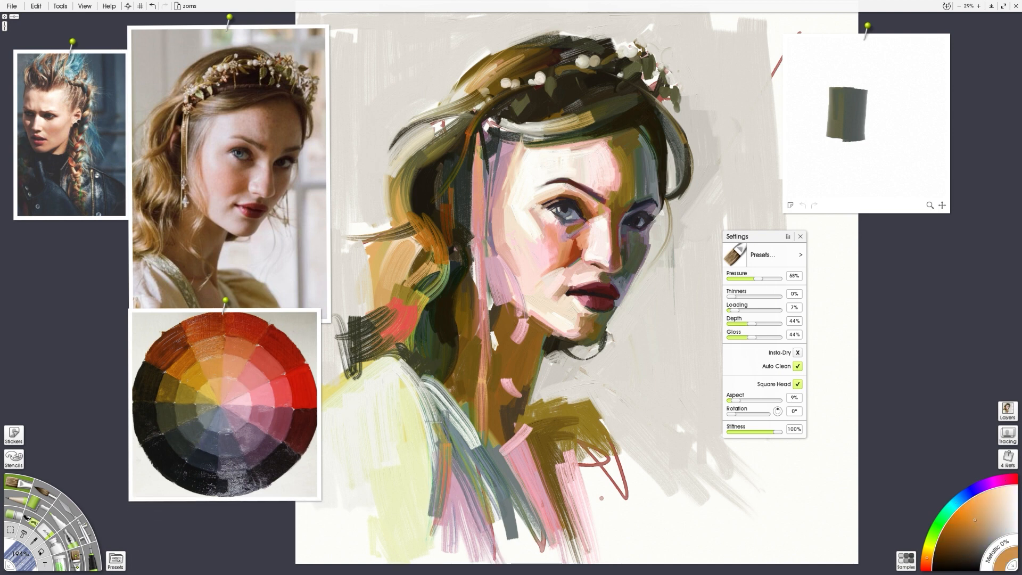
Step: Cover the red sketch lines on the far shoulder with long downward strokes of sampled olive brown
{"action": "left_click", "coordinate": [581, 451], "text": "alt"}
{"action": "left_click_drag", "start_coordinate": [582, 443], "coordinate": [578, 506]}
{"action": "mouse_move", "coordinate": [606, 439]}
{"action": "left_mouse_down"}
{"action": "mouse_move", "coordinate": [590, 470]}
{"action": "mouse_move", "coordinate": [615, 461]}
{"action": "mouse_move", "coordinate": [616, 511]}
{"action": "mouse_move", "coordinate": [574, 442]}
{"action": "mouse_move", "coordinate": [599, 558]}
{"action": "left_mouse_up"}
{"action": "left_click_drag", "start_coordinate": [567, 431], "coordinate": [559, 562]}
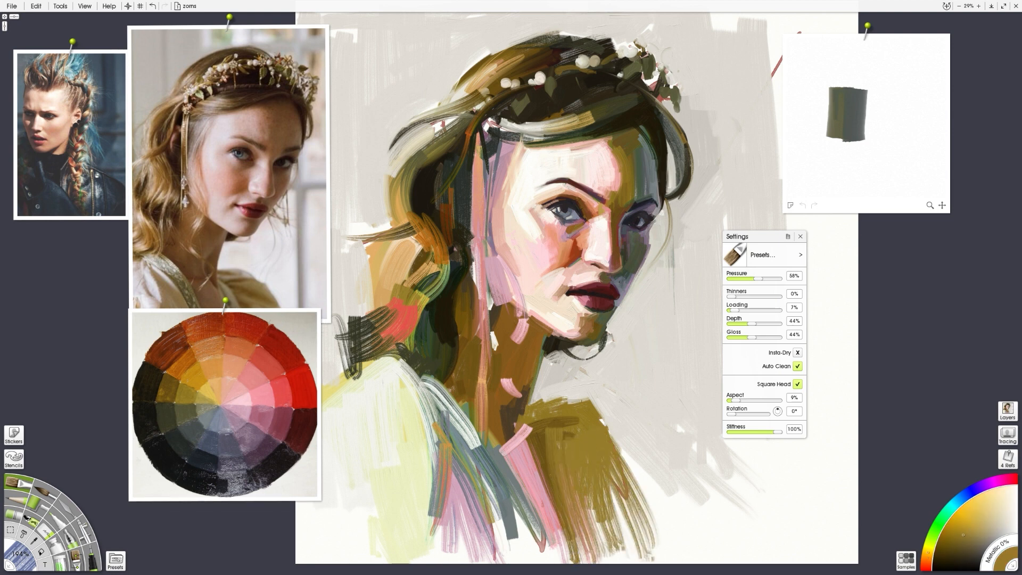
Step: Paint a loose olive-brown stroke where the neck meets the far shoulder and a wavy mauve strand beside the jaw
{"action": "left_click", "coordinate": [196, 403], "text": "alt"}
{"action": "left_click_drag", "start_coordinate": [528, 427], "coordinate": [539, 474]}
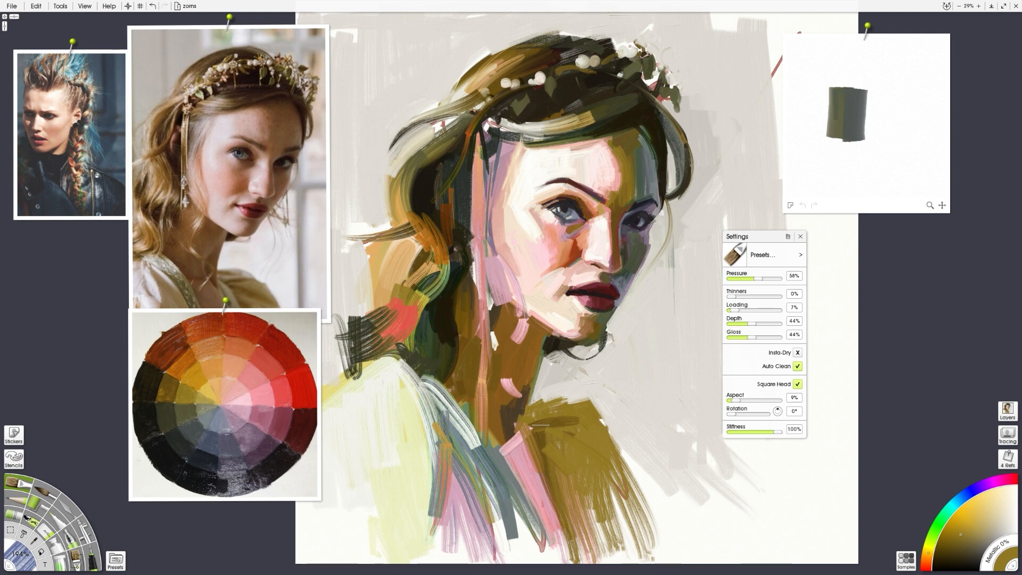
{"action": "left_click", "coordinate": [172, 407], "text": "alt"}
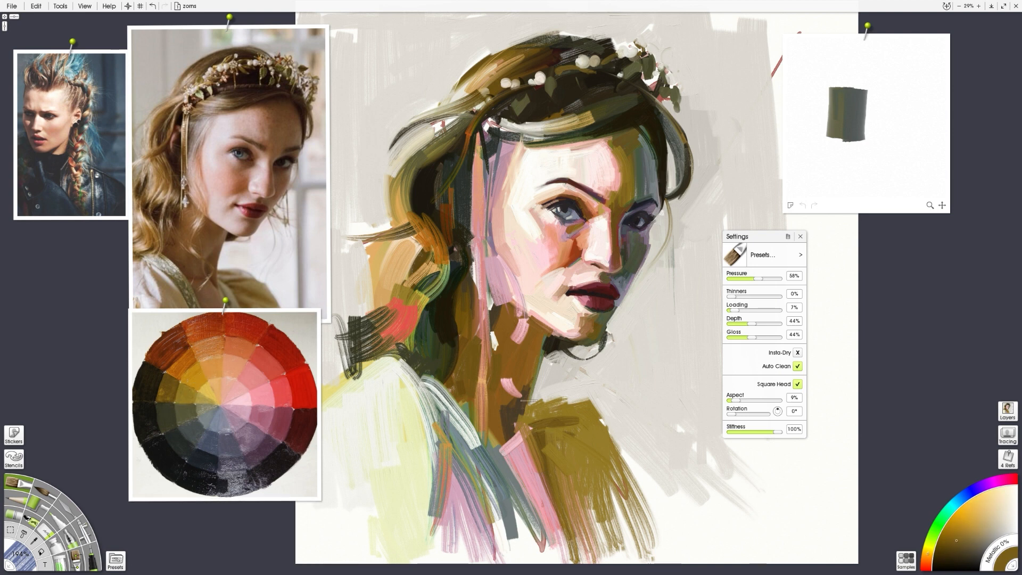
{"action": "left_click", "coordinate": [268, 442], "text": "alt"}
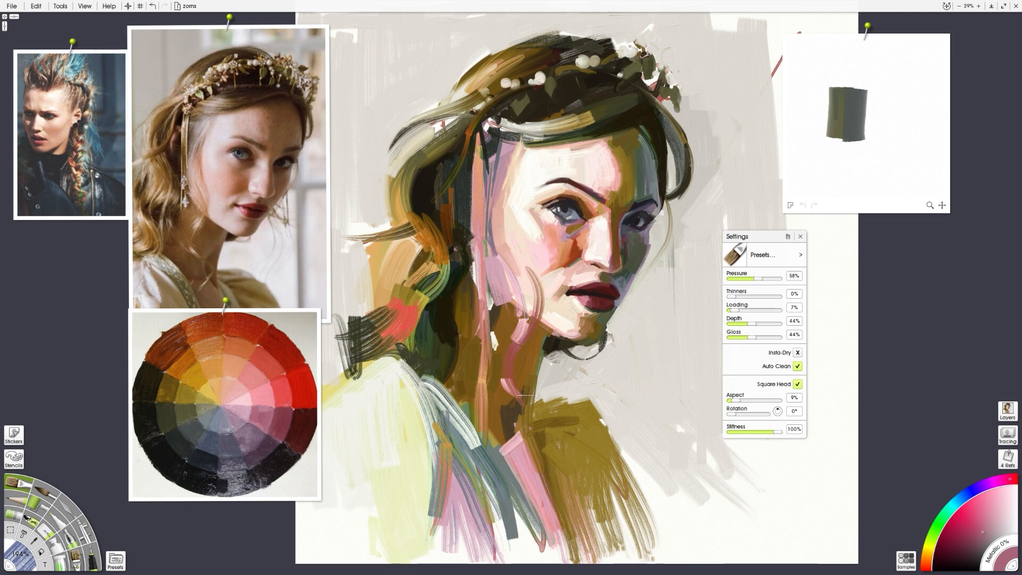
{"action": "left_click_drag", "start_coordinate": [524, 347], "coordinate": [513, 277]}
Step: Draw thin dark loose hair strands curving past the far cheek and around the far side of the head
{"action": "left_click", "coordinate": [234, 257], "text": "alt"}
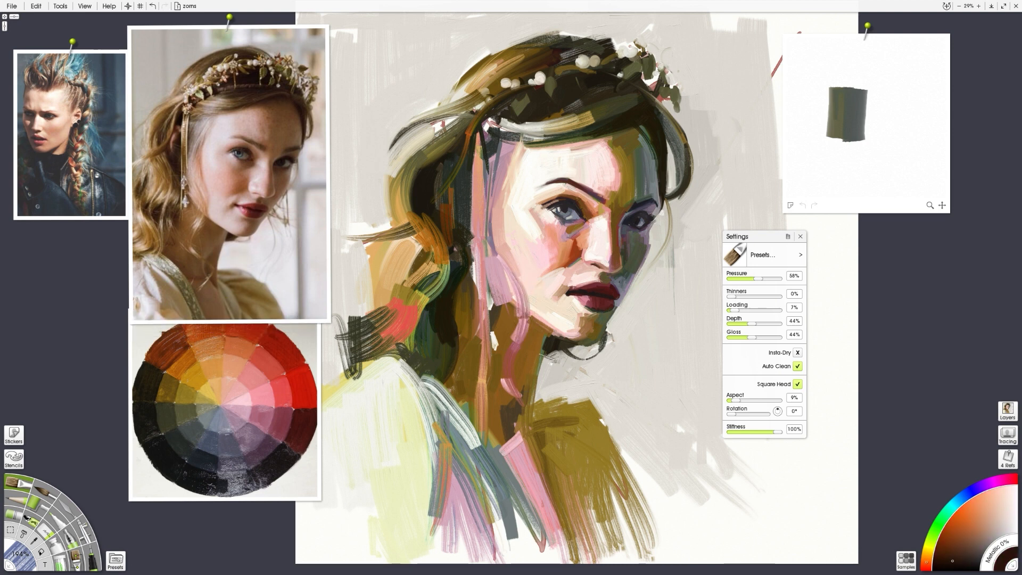
{"action": "left_click_drag", "start_coordinate": [671, 301], "coordinate": [576, 355]}
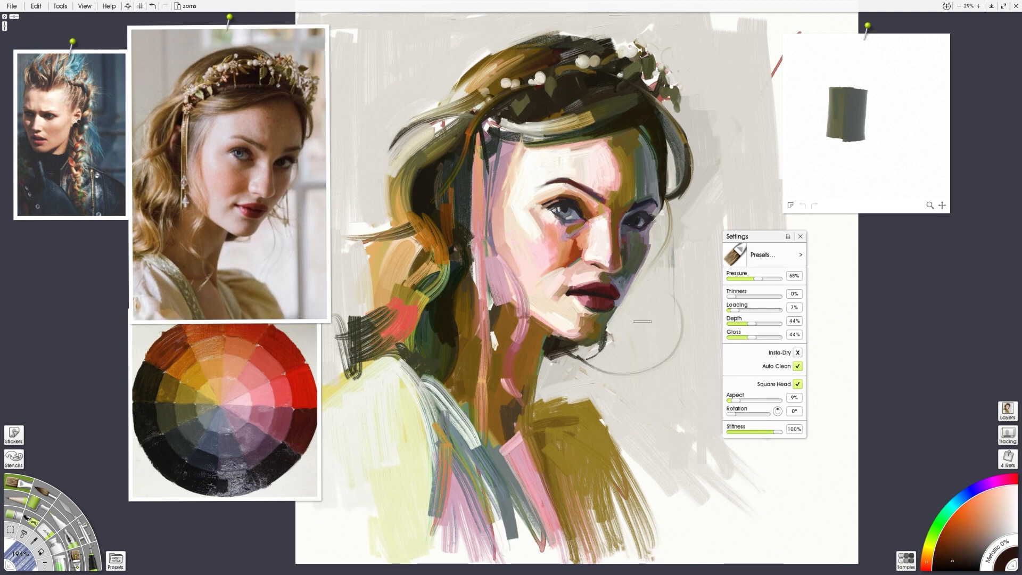
{"action": "left_click_drag", "start_coordinate": [677, 198], "coordinate": [653, 88]}
Step: Try sweeping reddish-brown hair strands outward from the headband behind the head
{"action": "left_click", "coordinate": [169, 396], "text": "alt"}
{"action": "mouse_move", "coordinate": [458, 114]}
{"action": "left_mouse_down"}
{"action": "mouse_move", "coordinate": [433, 123]}
{"action": "mouse_move", "coordinate": [391, 287]}
{"action": "left_mouse_up"}
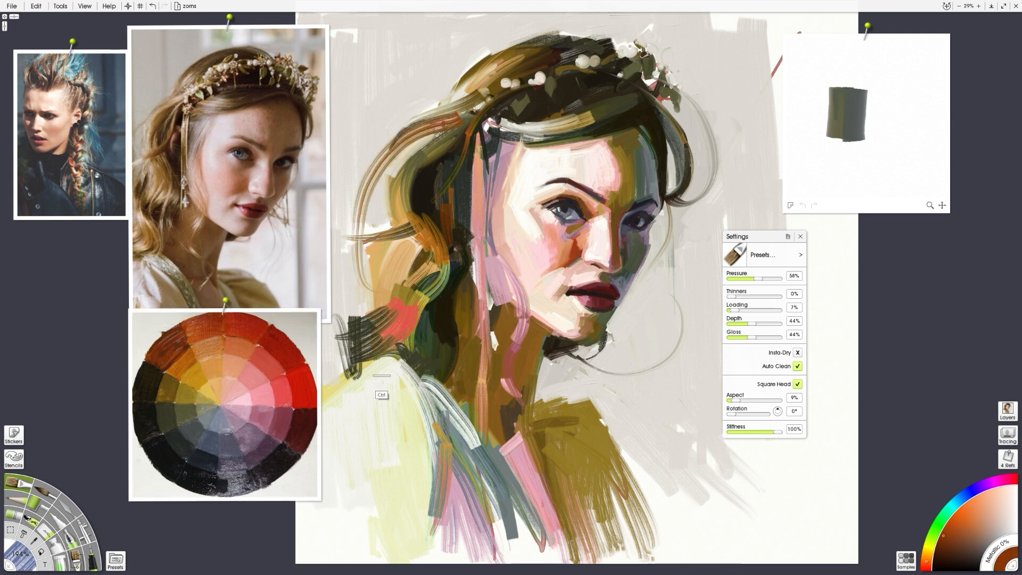
{"action": "key", "text": "ctrl+z"}
{"action": "left_click_drag", "start_coordinate": [459, 114], "coordinate": [399, 228]}
Step: Brush sampled brown and dark green strokes into the hair along the headband, from its near end across the crown
{"action": "left_click", "coordinate": [171, 412]}
{"action": "mouse_move", "coordinate": [458, 114]}
{"action": "left_mouse_down"}
{"action": "mouse_move", "coordinate": [398, 159]}
{"action": "mouse_move", "coordinate": [494, 86]}
{"action": "left_mouse_up"}
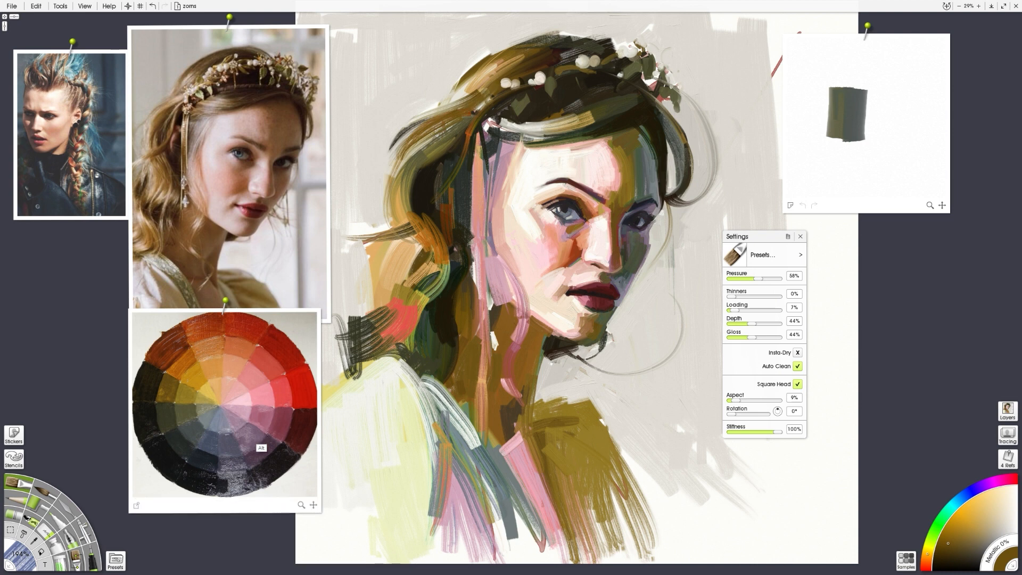
{"action": "left_click", "coordinate": [264, 446], "text": "alt"}
{"action": "left_click", "coordinate": [194, 445], "text": "alt"}
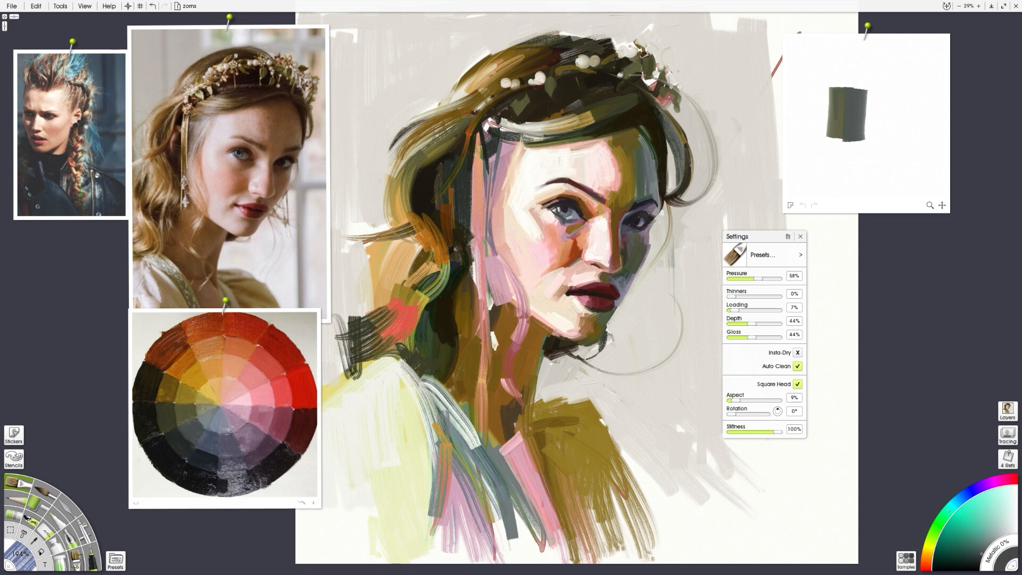
{"action": "mouse_move", "coordinate": [513, 78]}
{"action": "left_mouse_down"}
{"action": "mouse_move", "coordinate": [586, 52]}
{"action": "mouse_move", "coordinate": [637, 50]}
{"action": "left_mouse_up"}
{"action": "mouse_move", "coordinate": [496, 113]}
{"action": "left_mouse_down"}
{"action": "mouse_move", "coordinate": [500, 77]}
{"action": "mouse_move", "coordinate": [471, 101]}
{"action": "mouse_move", "coordinate": [515, 82]}
{"action": "left_mouse_up"}
Step: Dab pale blossoms onto the far end of the floral headband with a sampled off-white
{"action": "left_click", "coordinate": [141, 359], "text": "alt"}
{"action": "left_click", "coordinate": [448, 87], "text": "alt"}
{"action": "left_click_drag", "start_coordinate": [658, 78], "coordinate": [647, 85]}
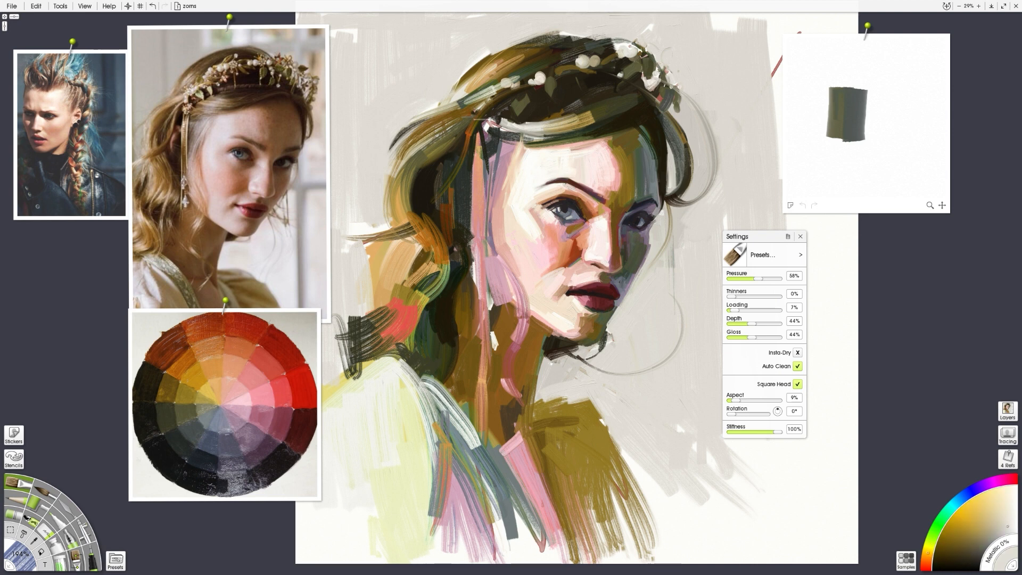
Step: Paint thin dark olive strokes down the hair edge alongside the pink strand beside the face
{"action": "left_click", "coordinate": [178, 420], "text": "alt"}
{"action": "left_click_drag", "start_coordinate": [480, 132], "coordinate": [483, 206]}
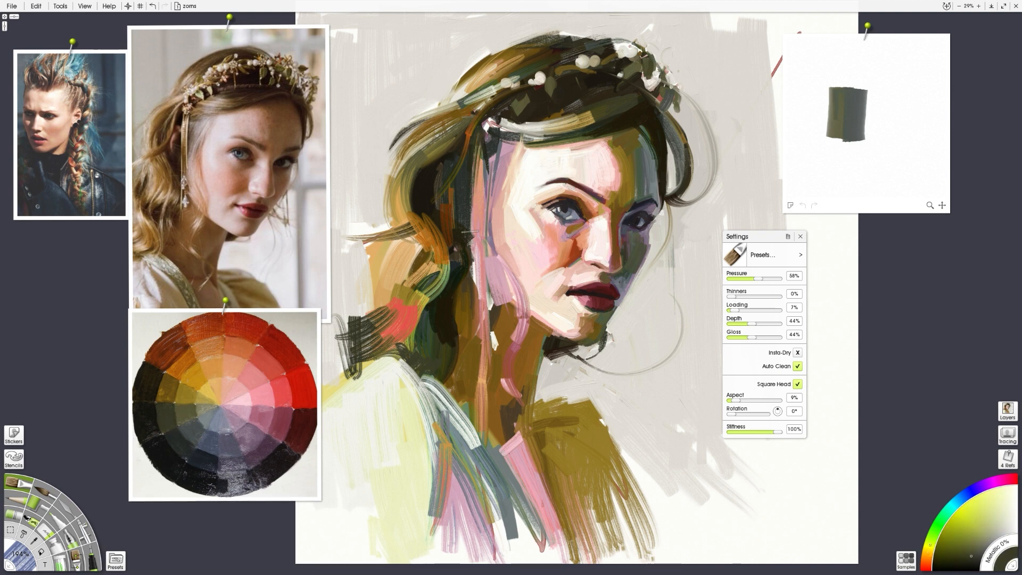
{"action": "left_click_drag", "start_coordinate": [483, 150], "coordinate": [486, 275]}
Step: Refine the near cheek and chin with sampled skin tones and touch up the far jaw edge, undoing the misplaced stroke
{"action": "left_click", "coordinate": [229, 387], "text": "alt"}
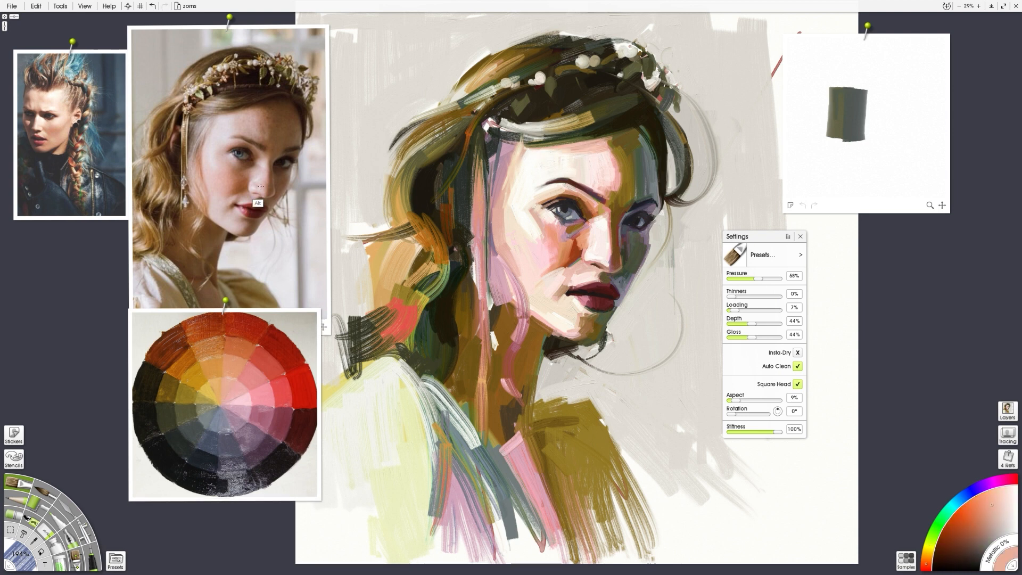
{"action": "left_click", "coordinate": [236, 422], "text": "alt"}
{"action": "left_click", "coordinate": [502, 243], "text": "alt"}
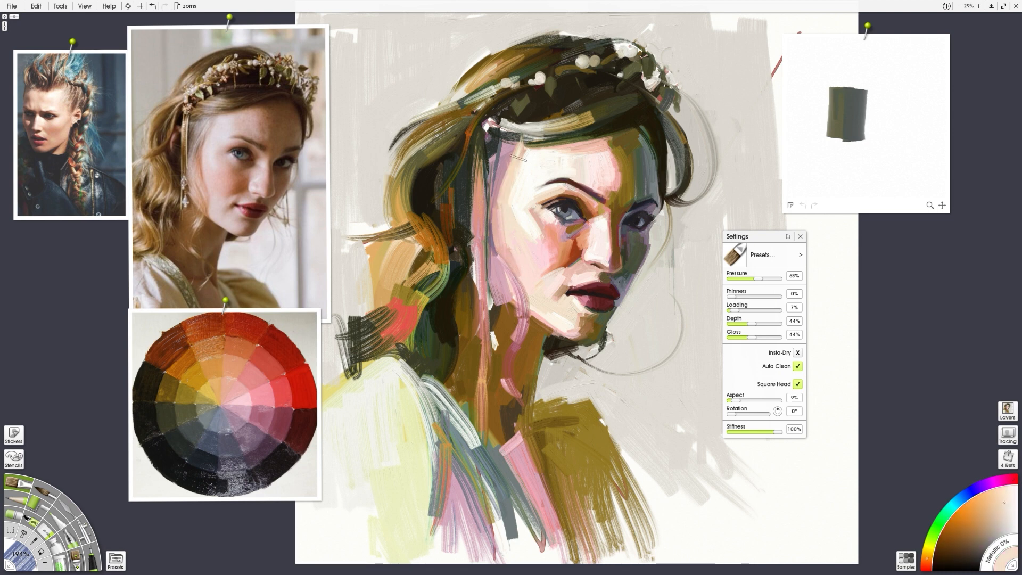
{"action": "left_click", "coordinate": [506, 214], "text": "alt"}
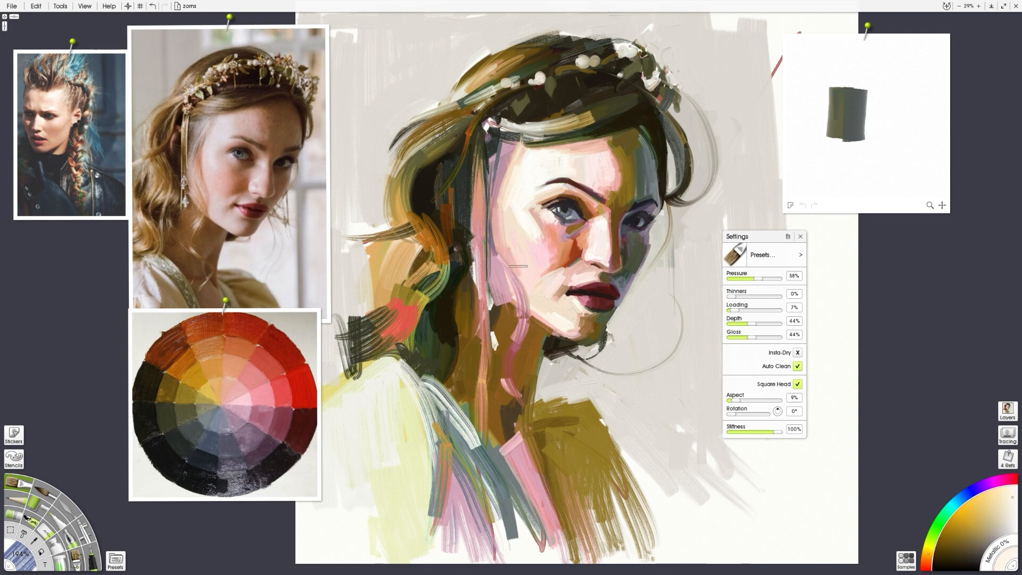
{"action": "mouse_move", "coordinate": [556, 318]}
{"action": "left_mouse_down"}
{"action": "mouse_move", "coordinate": [545, 310]}
{"action": "mouse_move", "coordinate": [570, 338]}
{"action": "left_mouse_up"}
{"action": "left_click", "coordinate": [547, 259], "text": "alt"}
{"action": "key", "text": "ctrl+z"}
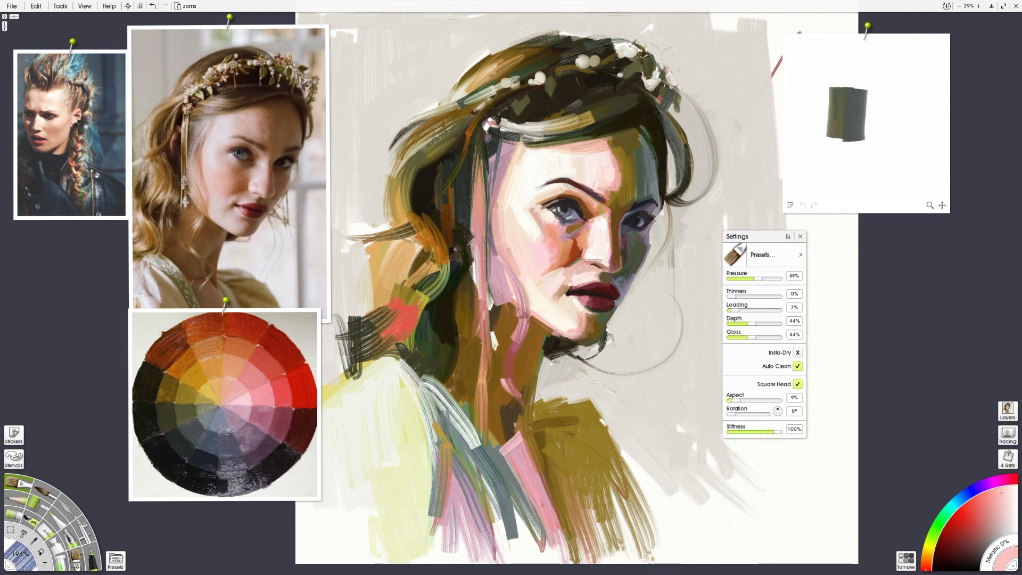
{"action": "left_click", "coordinate": [647, 298], "text": "alt"}
{"action": "left_click_drag", "start_coordinate": [648, 299], "coordinate": [609, 300]}
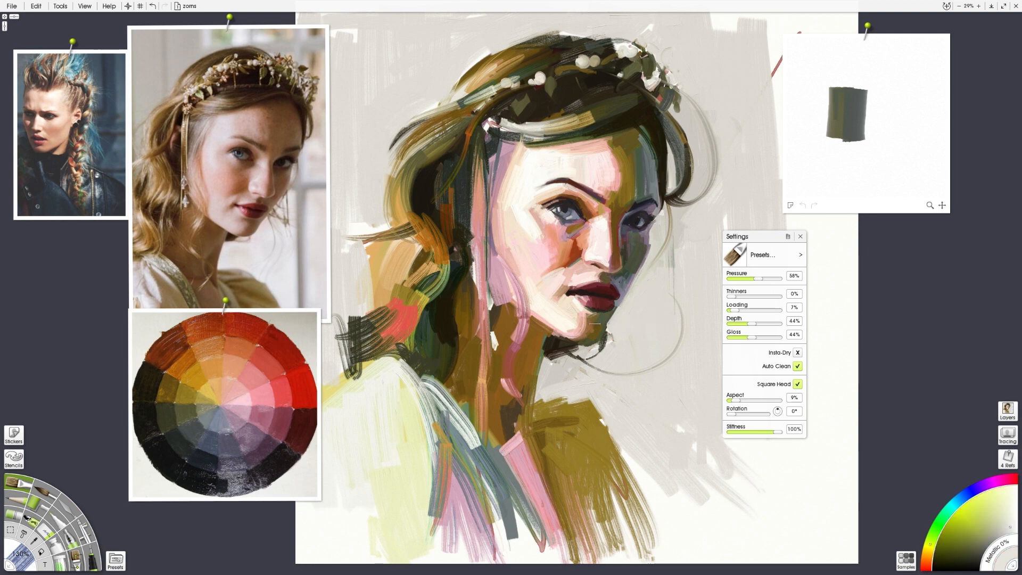
Step: Retouch the bridge and side of the nose with light and warm skin tones sampled from the face
{"action": "left_click", "coordinate": [586, 231], "text": "alt"}
{"action": "left_click", "coordinate": [598, 218], "text": "alt"}
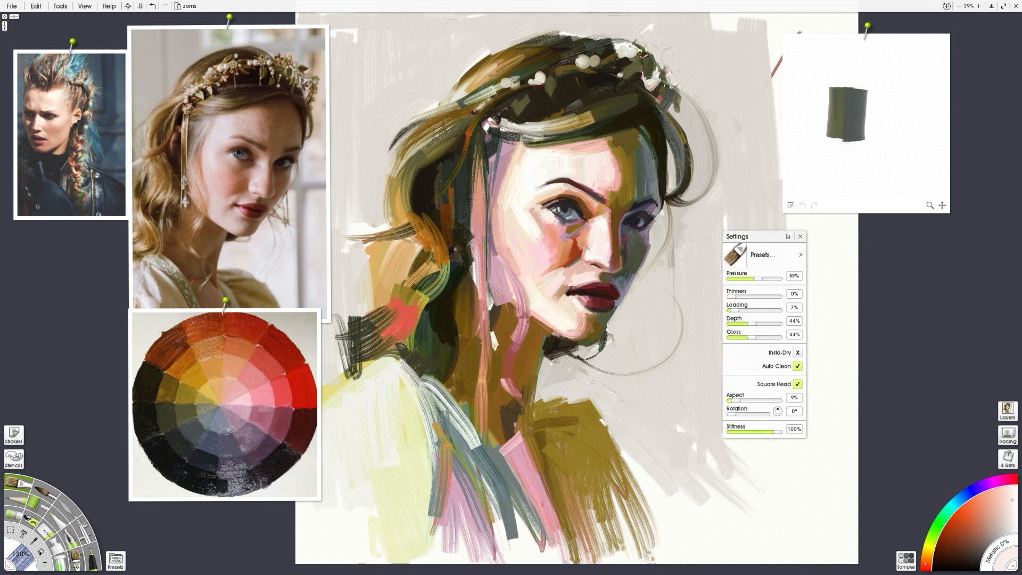
{"action": "left_click", "coordinate": [591, 233], "text": "alt"}
{"action": "left_click_drag", "start_coordinate": [592, 232], "coordinate": [590, 256]}
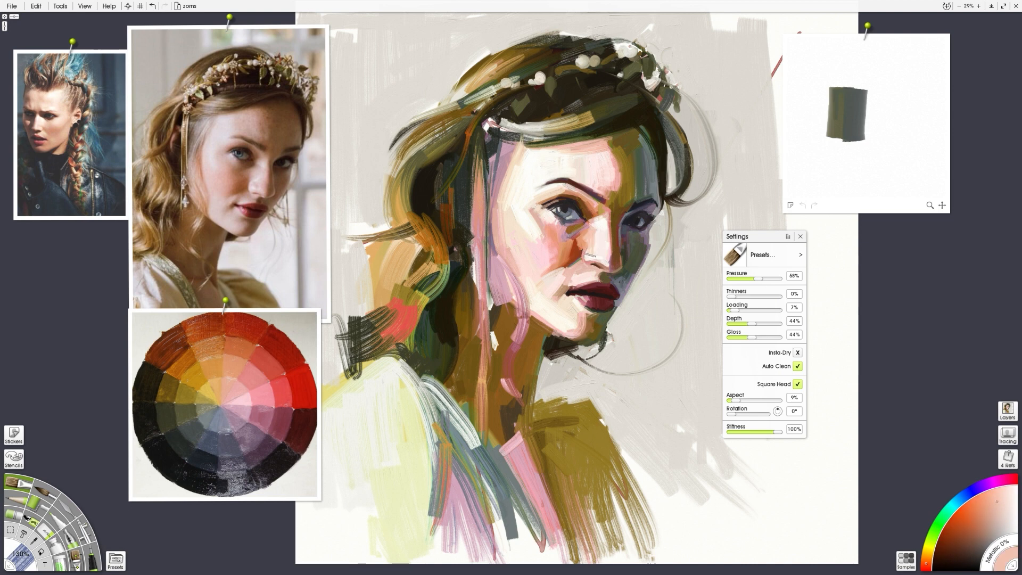
{"action": "left_click", "coordinate": [599, 235], "text": "alt"}
Step: Try a sampled dark stroke at the inner corner of the near eye
{"action": "left_click", "coordinate": [571, 229], "text": "alt"}
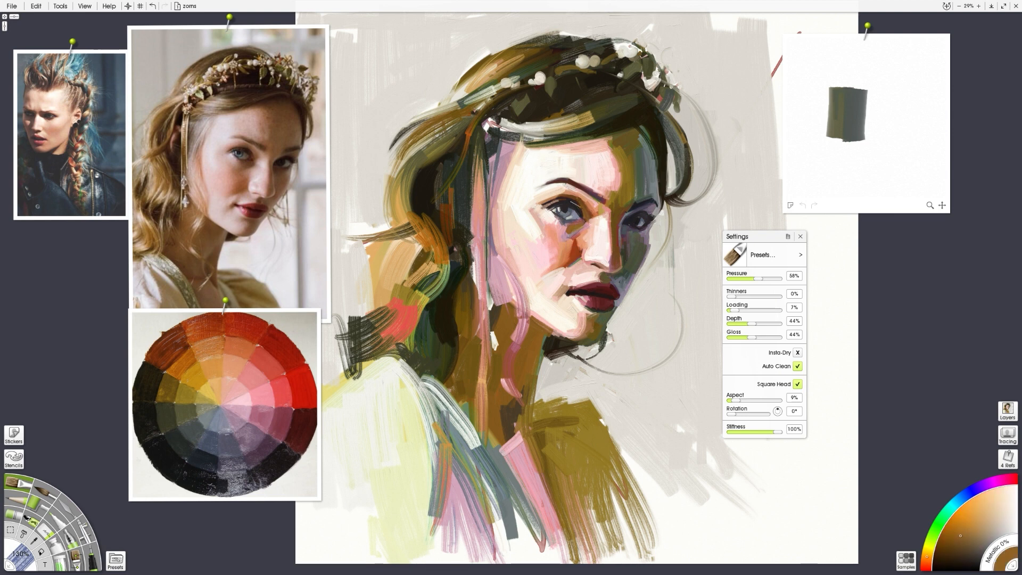
{"action": "left_click", "coordinate": [584, 211], "text": "alt"}
{"action": "left_click_drag", "start_coordinate": [586, 219], "coordinate": [579, 202]}
{"action": "key", "text": "ctrl+z"}
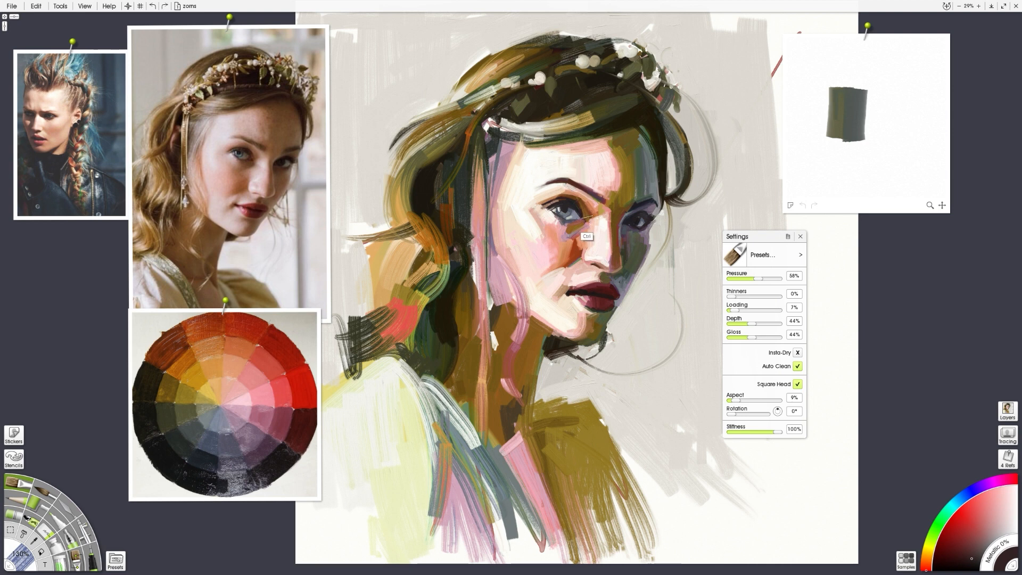
{"action": "key", "text": "ctrl+z"}
Step: Touch up the near eye's lower lid and the inner brow with sampled skin, blue-grey and olive tones
{"action": "left_click", "coordinate": [572, 238], "text": "alt"}
{"action": "left_click", "coordinate": [520, 229], "text": "alt"}
{"action": "left_click_drag", "start_coordinate": [577, 218], "coordinate": [556, 210]}
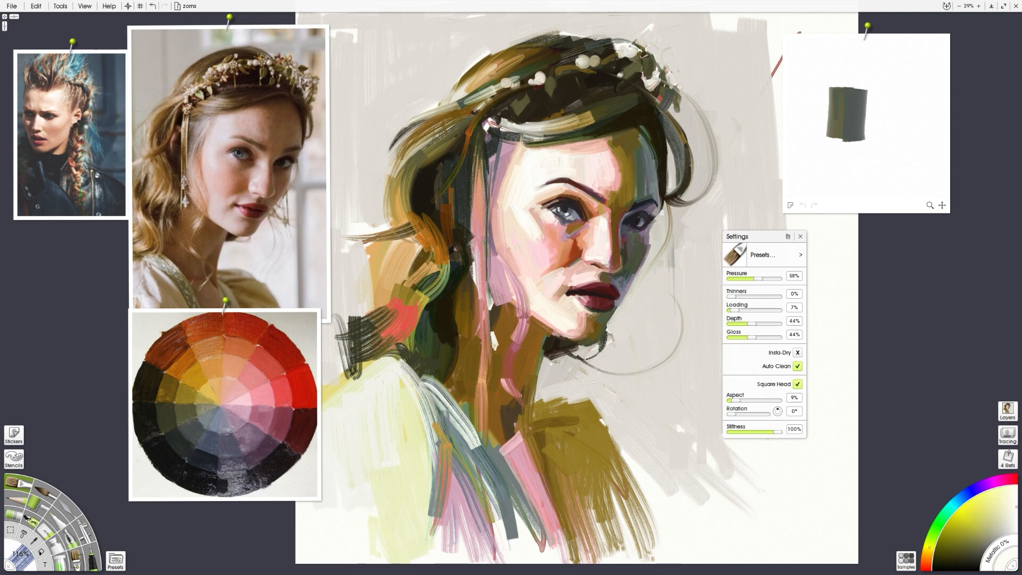
{"action": "left_click", "coordinate": [578, 235], "text": "alt"}
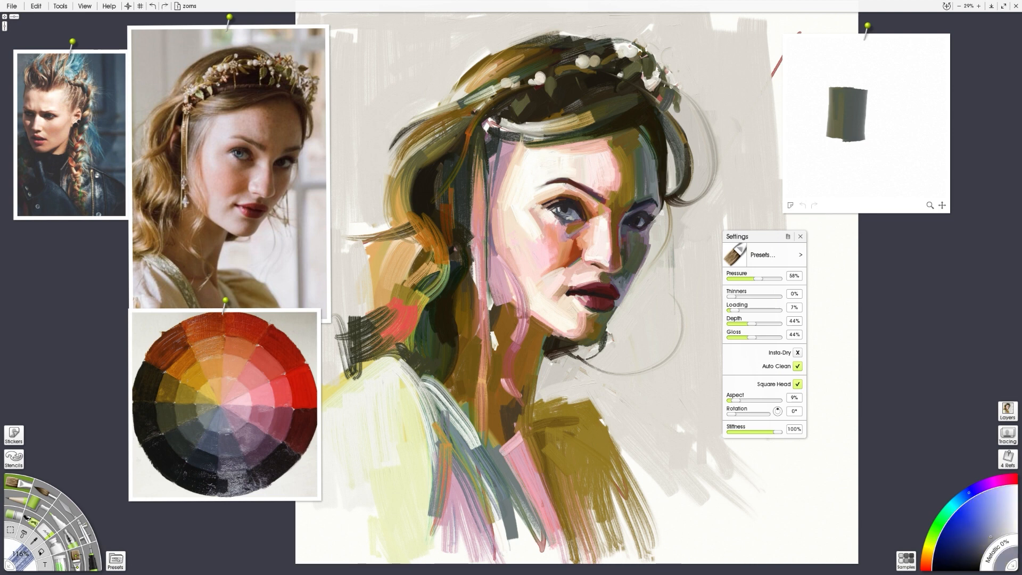
{"action": "left_click", "coordinate": [223, 430], "text": "alt"}
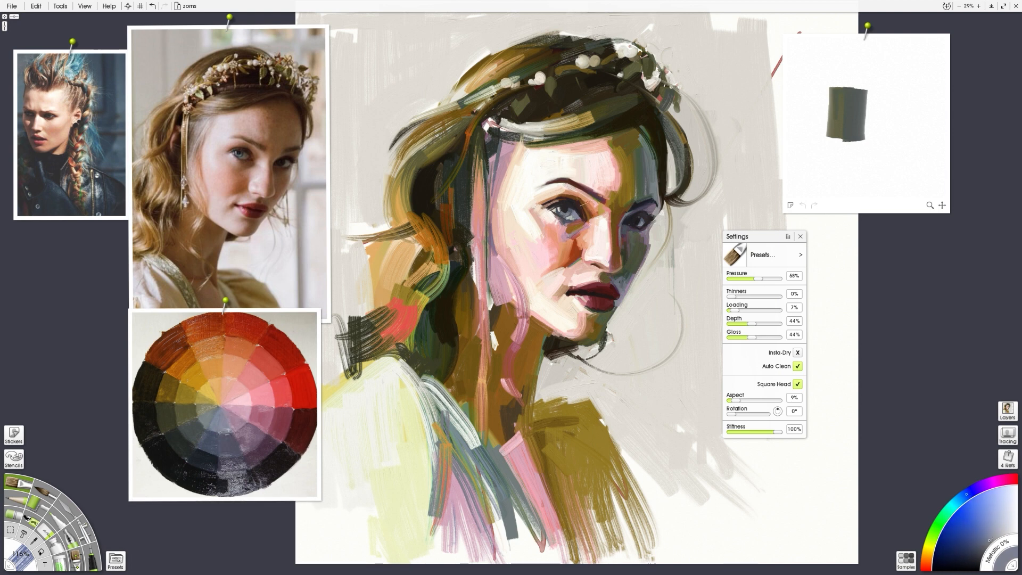
{"action": "left_click", "coordinate": [182, 408], "text": "alt"}
{"action": "left_click_drag", "start_coordinate": [614, 177], "coordinate": [590, 177]}
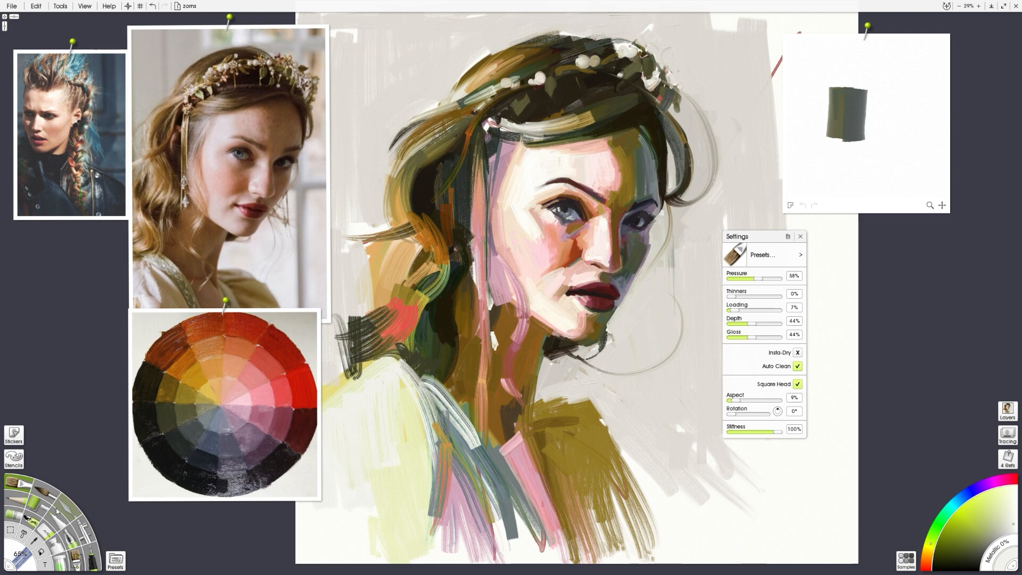
Step: Select the mouth area with a polygon selection and transform it to shift the lips slightly toward the near cheek
{"action": "left_click", "coordinate": [26, 518]}
{"action": "left_click", "coordinate": [620, 282]}
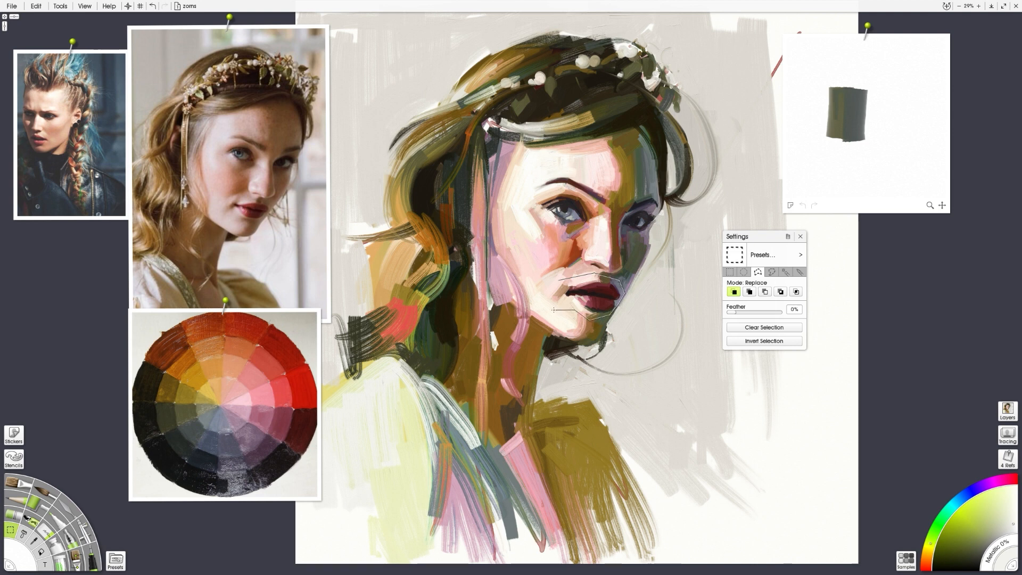
{"action": "left_click", "coordinate": [559, 279]}
{"action": "key", "text": "ctrl+t"}
{"action": "left_click_drag", "start_coordinate": [587, 304], "coordinate": [584, 304]}
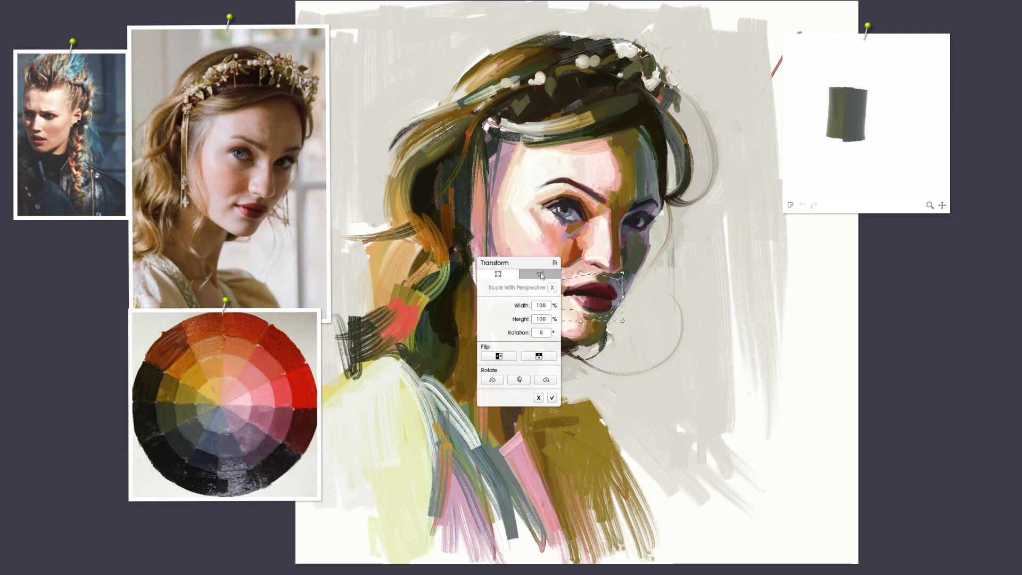
{"action": "left_click_drag", "start_coordinate": [509, 265], "coordinate": [766, 278]}
{"action": "left_click", "coordinate": [809, 406]}
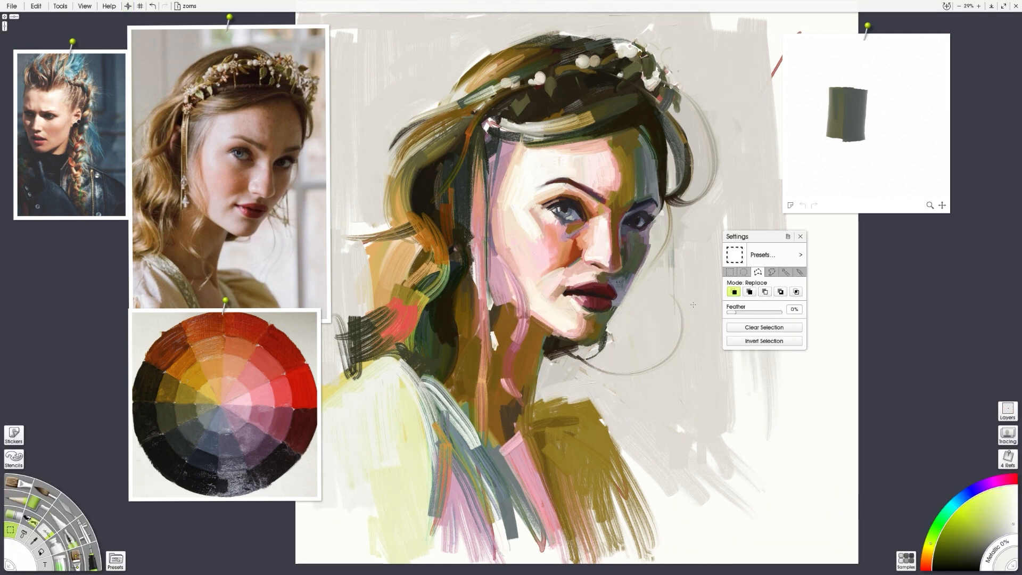
Step: Compare the moved mouth by toggling its layer's visibility, then merge the layer down into Layer 1 and deselect
{"action": "left_click", "coordinate": [1008, 411]}
{"action": "left_click_drag", "start_coordinate": [56, 58], "coordinate": [897, 187]}
{"action": "left_click", "coordinate": [852, 222]}
{"action": "left_click", "coordinate": [852, 222]}
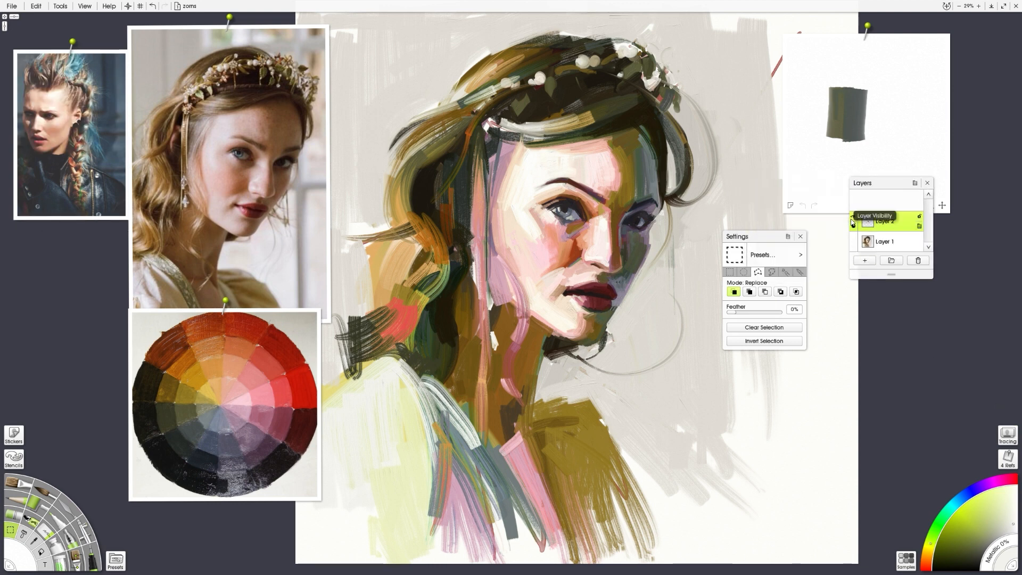
{"action": "left_click", "coordinate": [918, 228]}
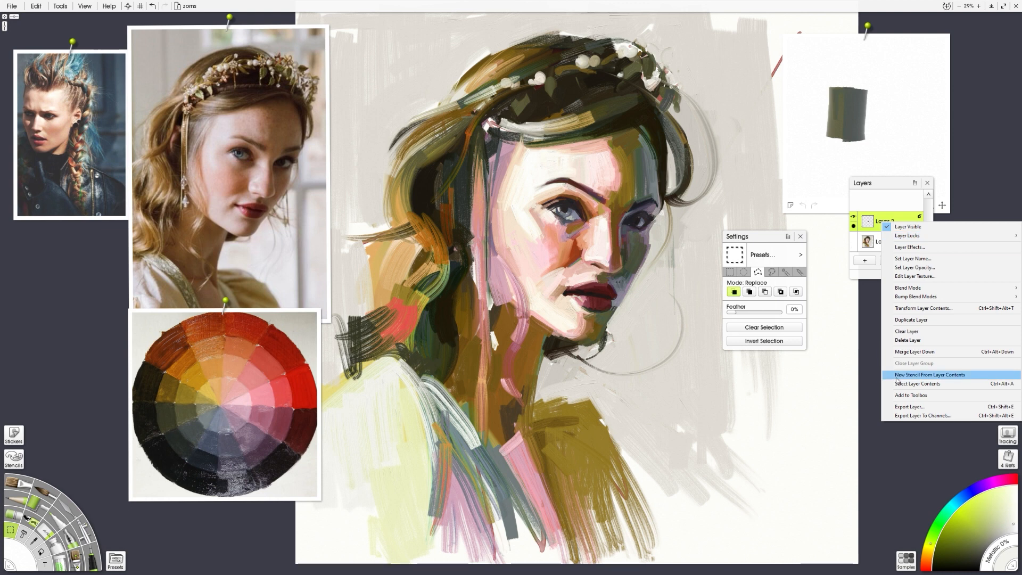
{"action": "left_click", "coordinate": [916, 363]}
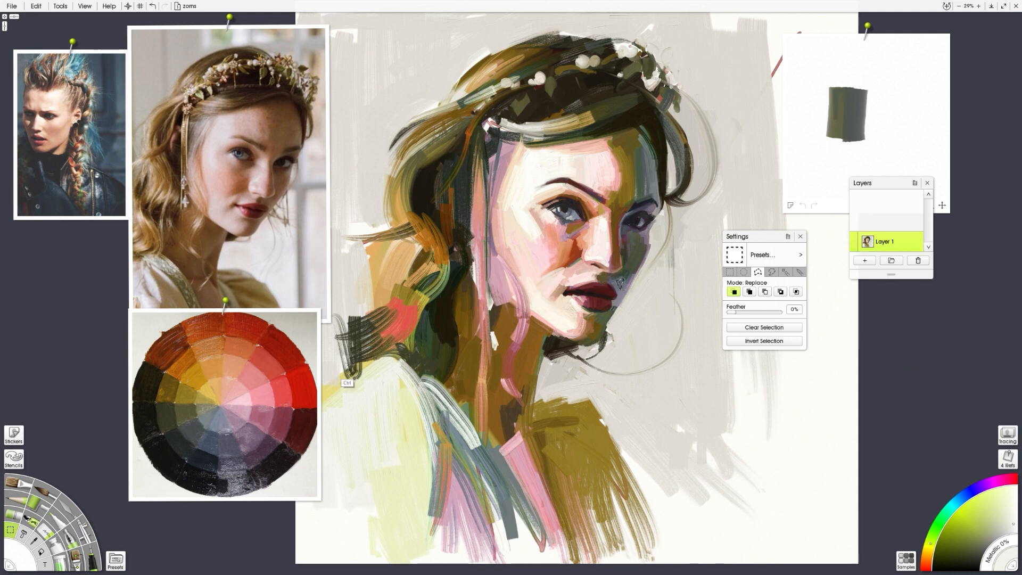
{"action": "key", "text": "ctrl+d"}
Step: Clean up the far cheek and jaw edge beside the mouth with the brush, using sampled shadow and background greys
{"action": "key", "text": "b"}
{"action": "left_click", "coordinate": [625, 294], "text": "alt"}
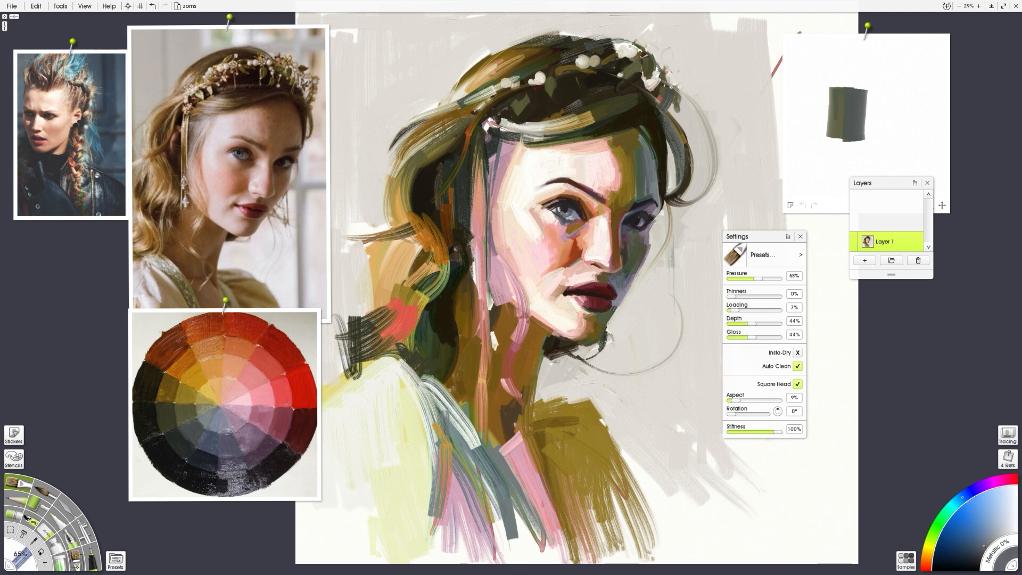
{"action": "left_click", "coordinate": [643, 291], "text": "alt"}
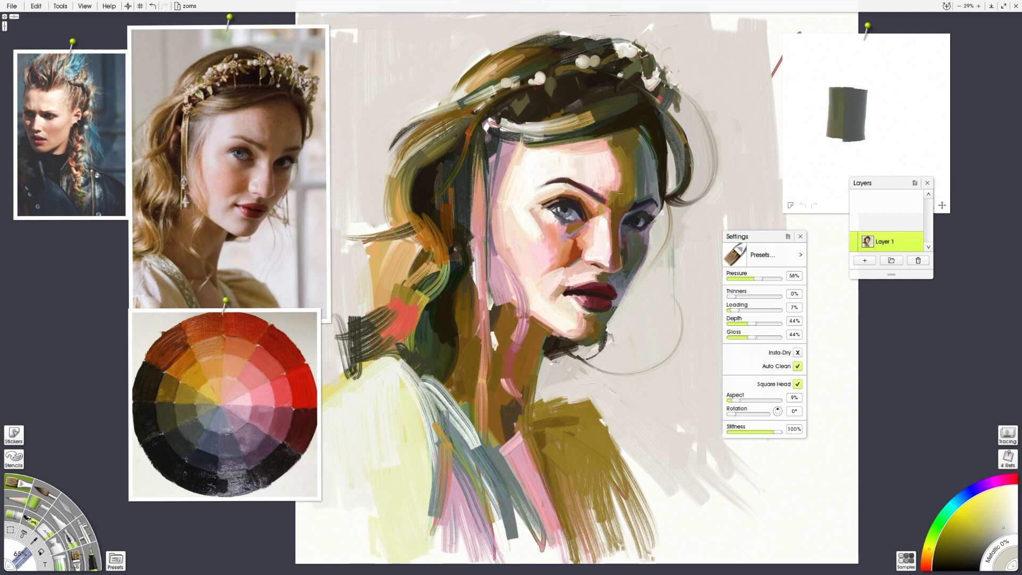
{"action": "left_click", "coordinate": [745, 127], "text": "alt"}
Step: Try long downward blue-grey strokes in the background above and beyond the far shoulder
{"action": "left_click", "coordinate": [233, 427], "text": "alt"}
{"action": "left_click", "coordinate": [240, 439], "text": "alt"}
{"action": "mouse_move", "coordinate": [677, 352]}
{"action": "left_mouse_down", "text": "shift"}
{"action": "mouse_move", "coordinate": [748, 380]}
{"action": "mouse_move", "coordinate": [682, 442]}
{"action": "left_mouse_up", "text": "shift"}
{"action": "key", "text": "ctrl+z"}
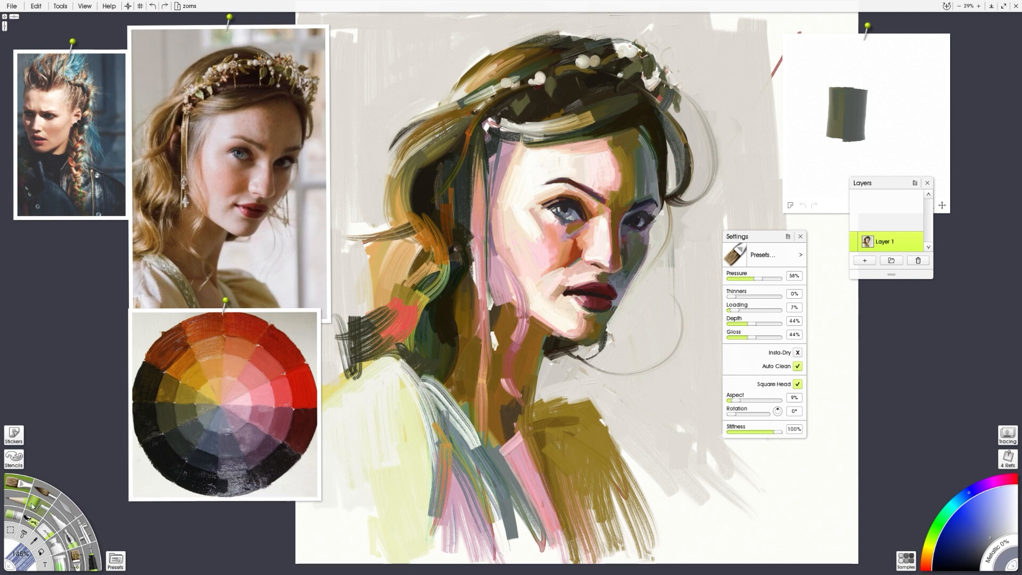
{"action": "left_click", "coordinate": [32, 506]}
{"action": "left_click_drag", "start_coordinate": [681, 354], "coordinate": [684, 508]}
{"action": "key", "text": "ctrl+z"}
{"action": "left_click_drag", "start_coordinate": [681, 363], "coordinate": [677, 535]}
{"action": "key", "text": "ctrl+z"}
Step: Switch to the palette knife, try a downward stroke in the background beyond the far cheek, and undo it
{"action": "key", "text": "k"}
{"action": "mouse_move", "coordinate": [695, 351]}
{"action": "left_mouse_down"}
{"action": "mouse_move", "coordinate": [694, 397]}
{"action": "mouse_move", "coordinate": [685, 381]}
{"action": "mouse_move", "coordinate": [682, 405]}
{"action": "left_mouse_up"}
{"action": "key", "text": "ctrl+z"}
{"action": "key", "text": "ctrl+z"}
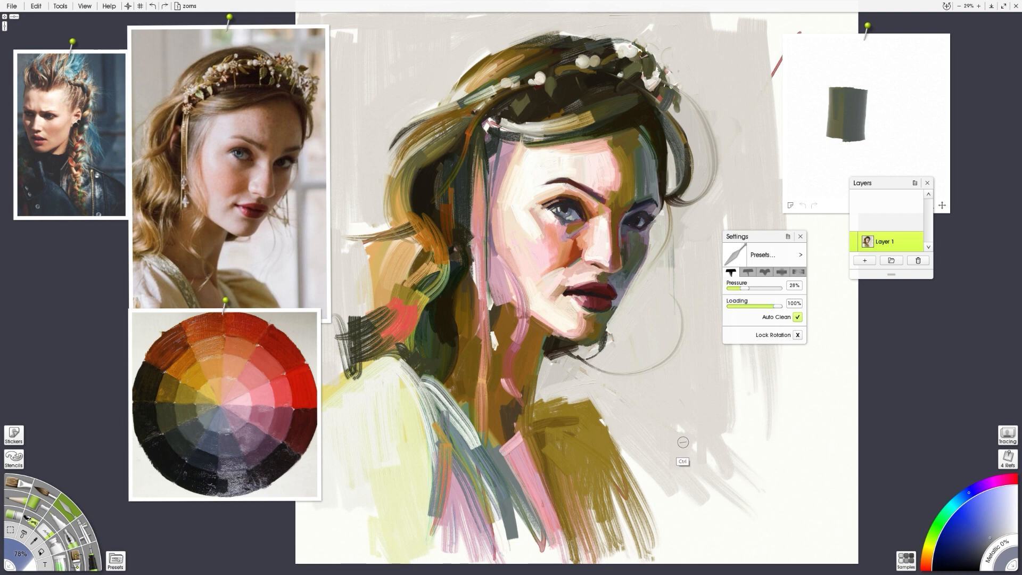
Step: Work olive, brown and near-black colour-wheel tones into the jaw shadow and near-side hair with the palette knife
{"action": "left_click", "coordinate": [234, 410]}
{"action": "left_click", "coordinate": [227, 461]}
{"action": "left_click", "coordinate": [184, 431]}
{"action": "left_click_drag", "start_coordinate": [567, 352], "coordinate": [582, 351]}
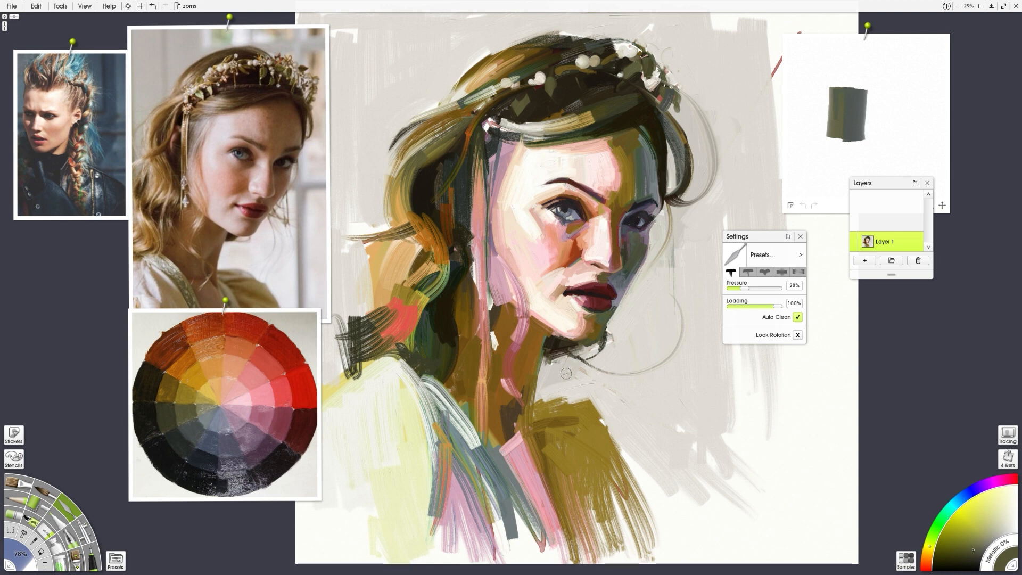
{"action": "left_click", "coordinate": [172, 408]}
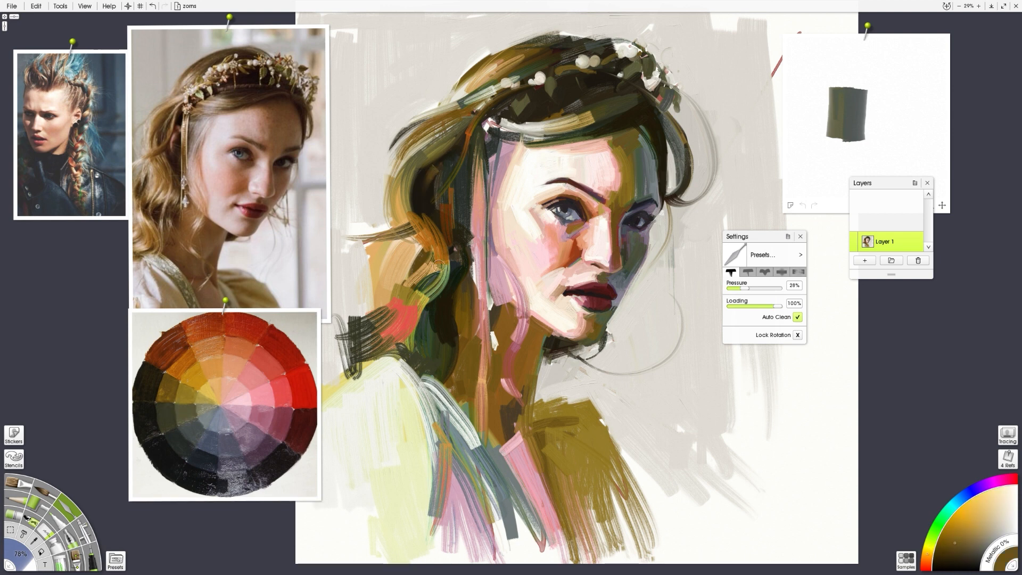
{"action": "left_click", "coordinate": [195, 486]}
{"action": "left_click_drag", "start_coordinate": [426, 177], "coordinate": [434, 180]}
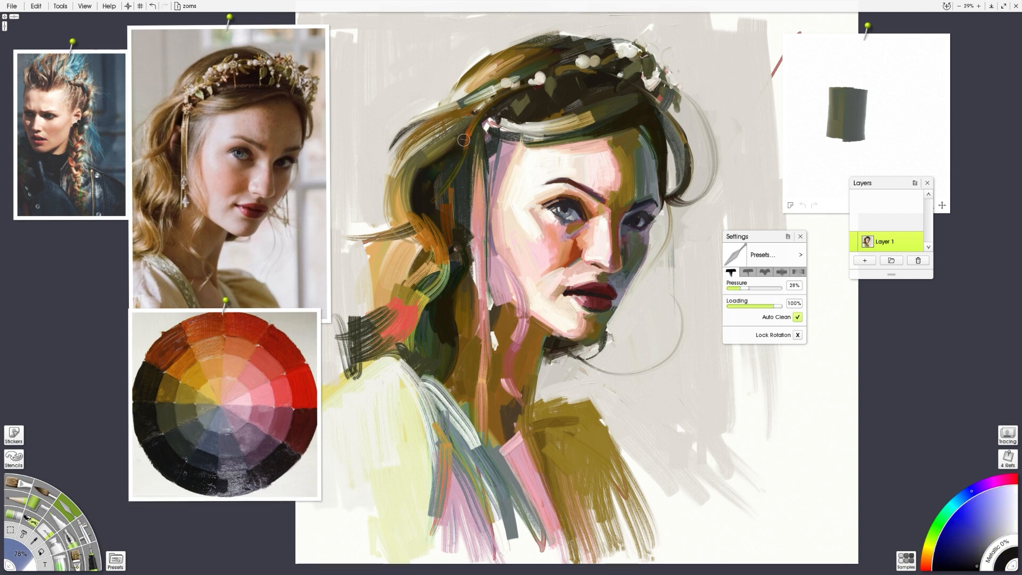
Step: Blend pink, orange and sampled skin tones around the near eye and upper cheek with the palette knife
{"action": "left_click", "coordinate": [233, 412]}
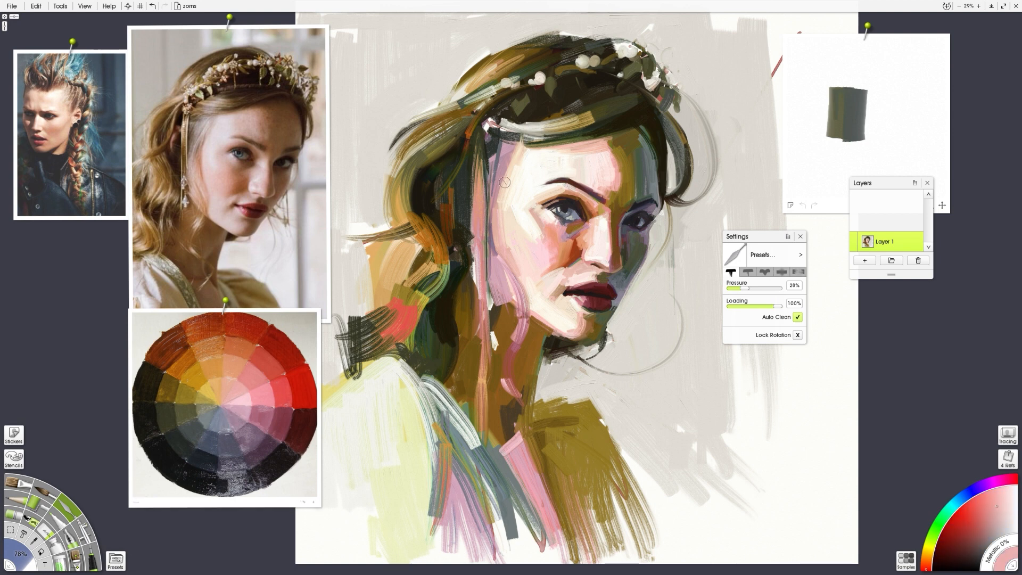
{"action": "left_click", "coordinate": [235, 394]}
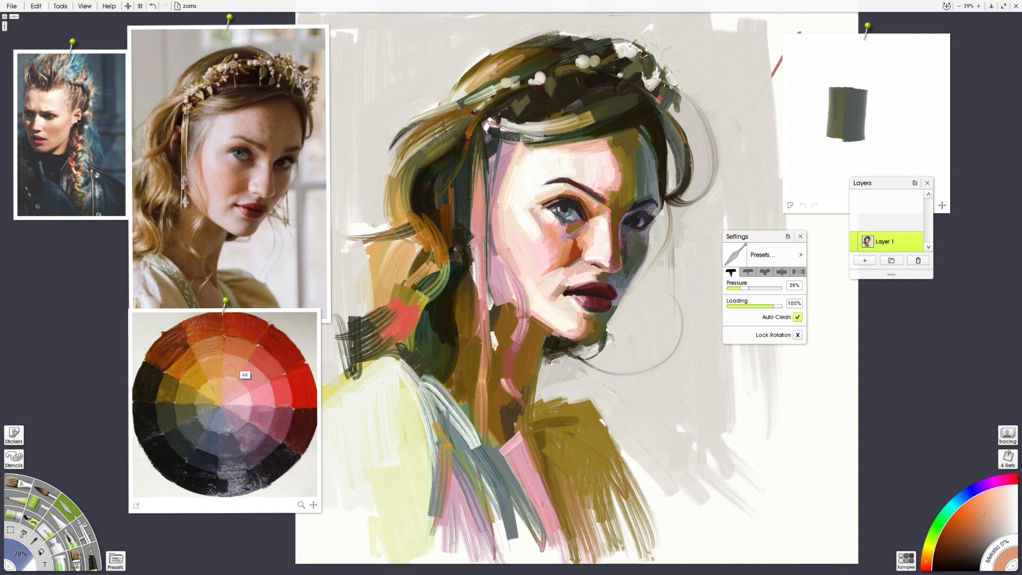
{"action": "left_click_drag", "start_coordinate": [564, 187], "coordinate": [581, 197]}
{"action": "left_click", "coordinate": [575, 192], "text": "alt"}
{"action": "left_click", "coordinate": [556, 188], "text": "alt"}
{"action": "left_click", "coordinate": [567, 254], "text": "alt"}
{"action": "left_click", "coordinate": [570, 227], "text": "alt"}
{"action": "left_click", "coordinate": [567, 248], "text": "alt"}
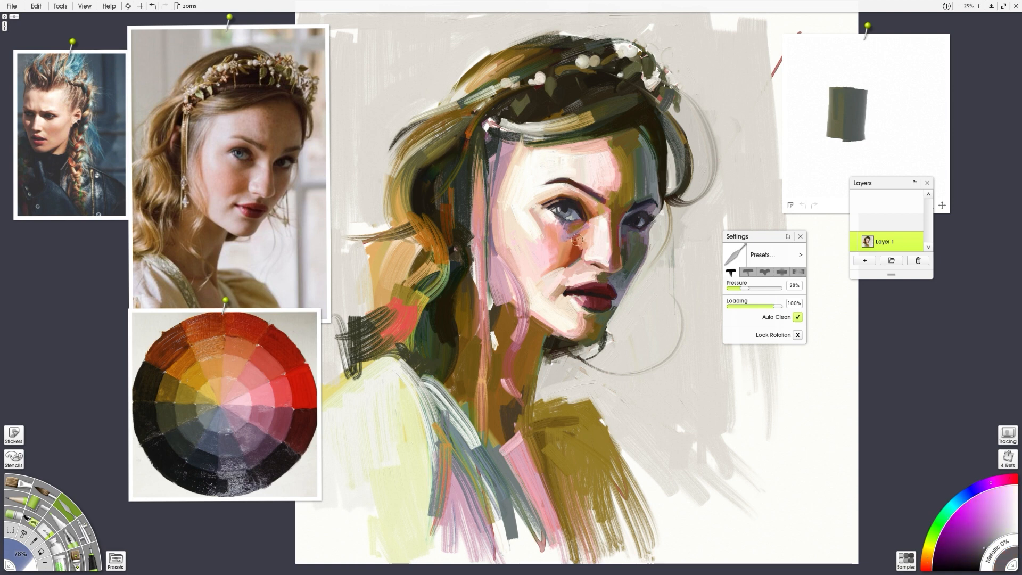
{"action": "left_click", "coordinate": [560, 229], "text": "alt"}
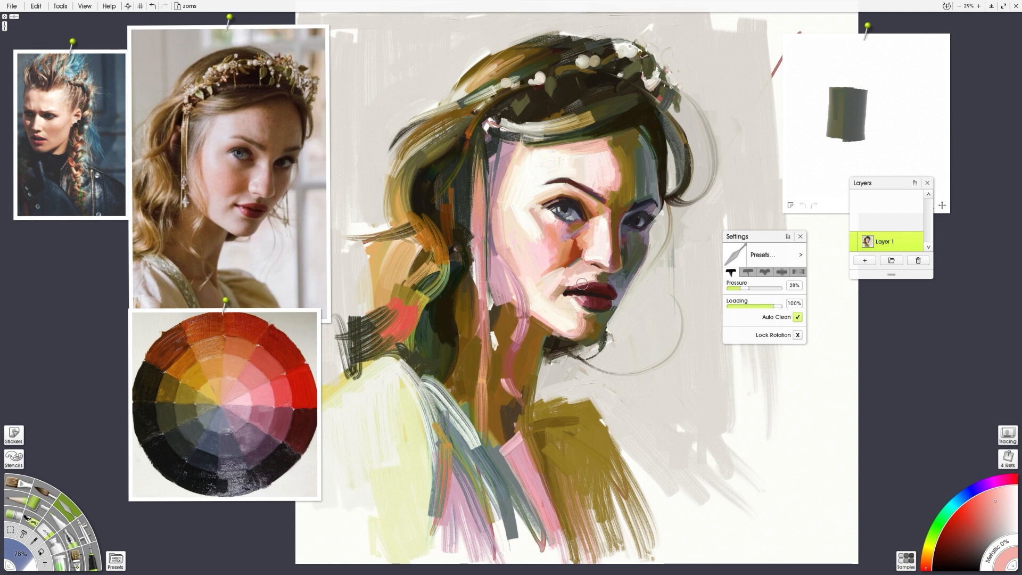
Step: Soften the far cheek edge, near temple, forehead shadow and skin above the lips using colours sampled from the painting
{"action": "left_click", "coordinate": [650, 269], "text": "alt"}
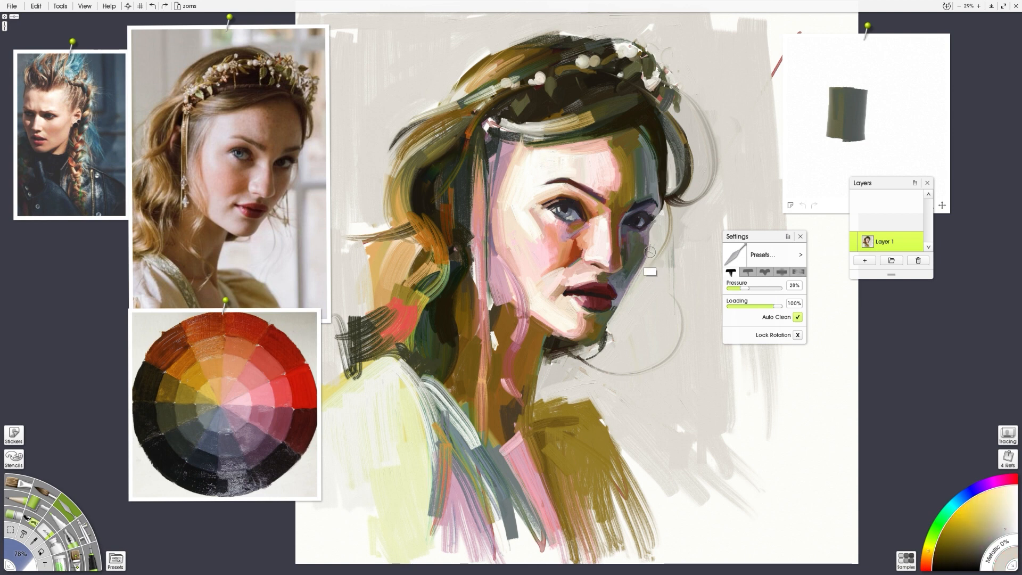
{"action": "left_click", "coordinate": [649, 242], "text": "alt"}
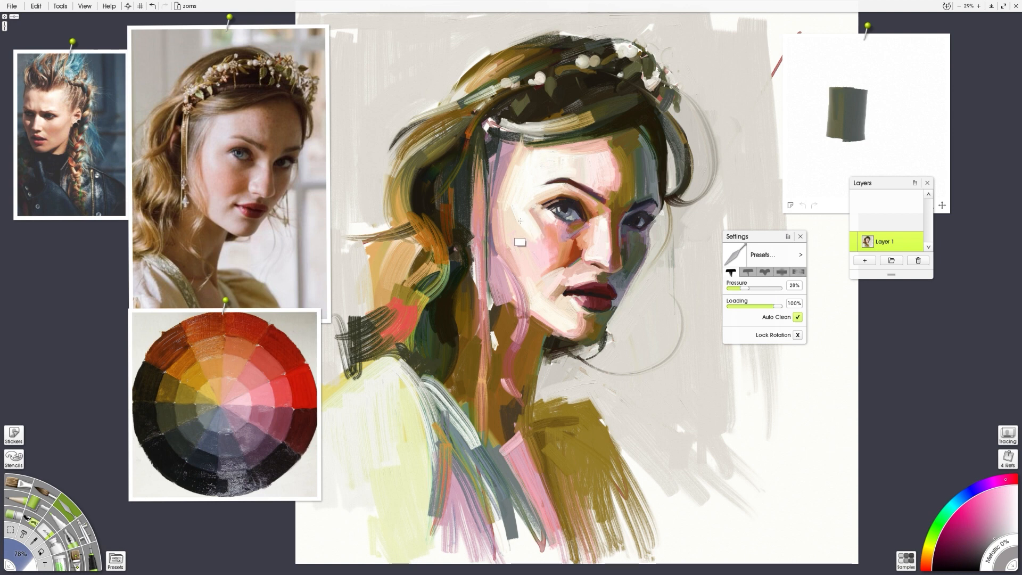
{"action": "left_click", "coordinate": [519, 242], "text": "alt"}
{"action": "left_click_drag", "start_coordinate": [536, 221], "coordinate": [546, 215]}
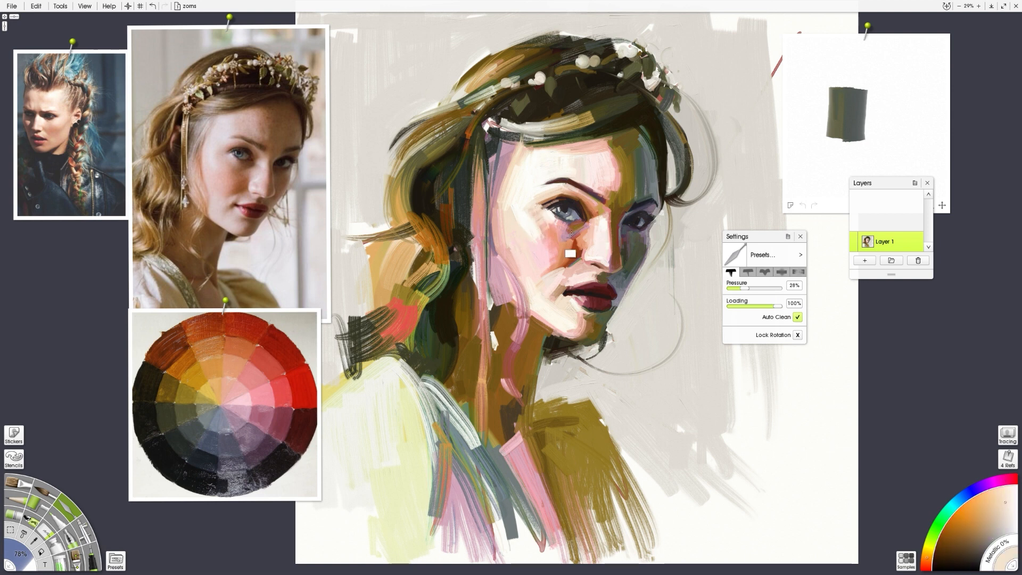
{"action": "left_click", "coordinate": [567, 263], "text": "alt"}
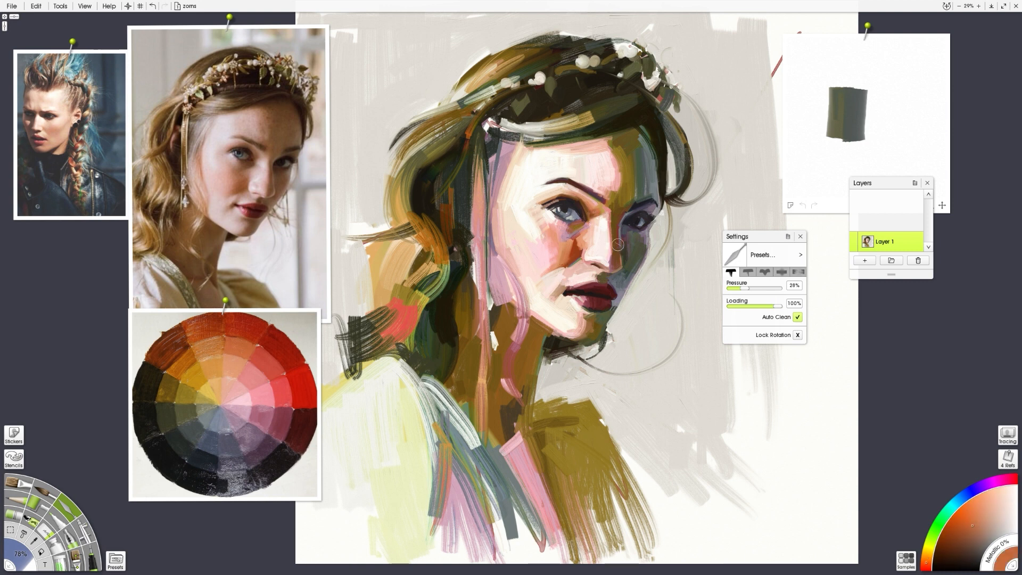
{"action": "left_click", "coordinate": [612, 165], "text": "alt"}
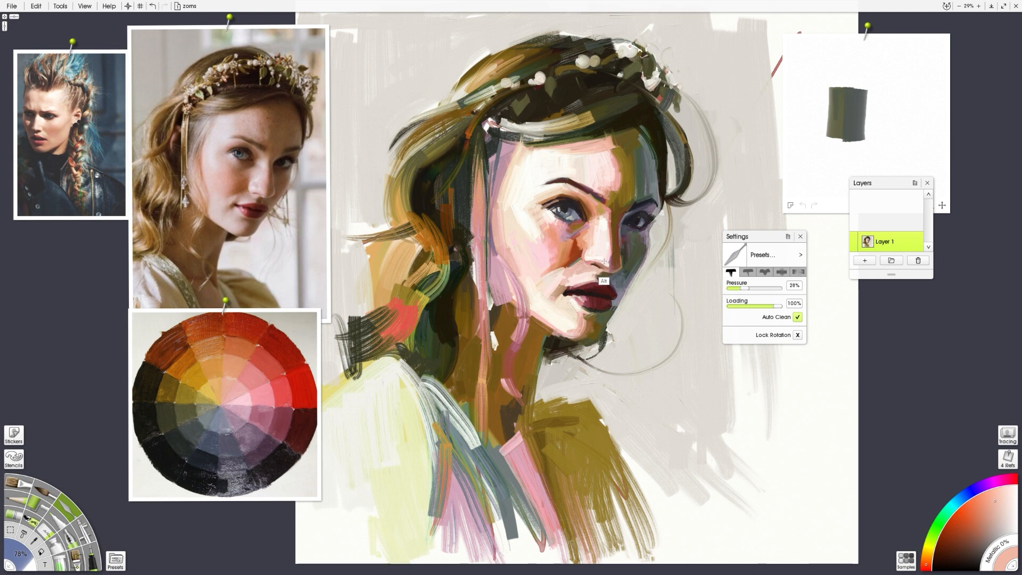
{"action": "left_click", "coordinate": [585, 288], "text": "alt"}
{"action": "left_click", "coordinate": [580, 296], "text": "alt"}
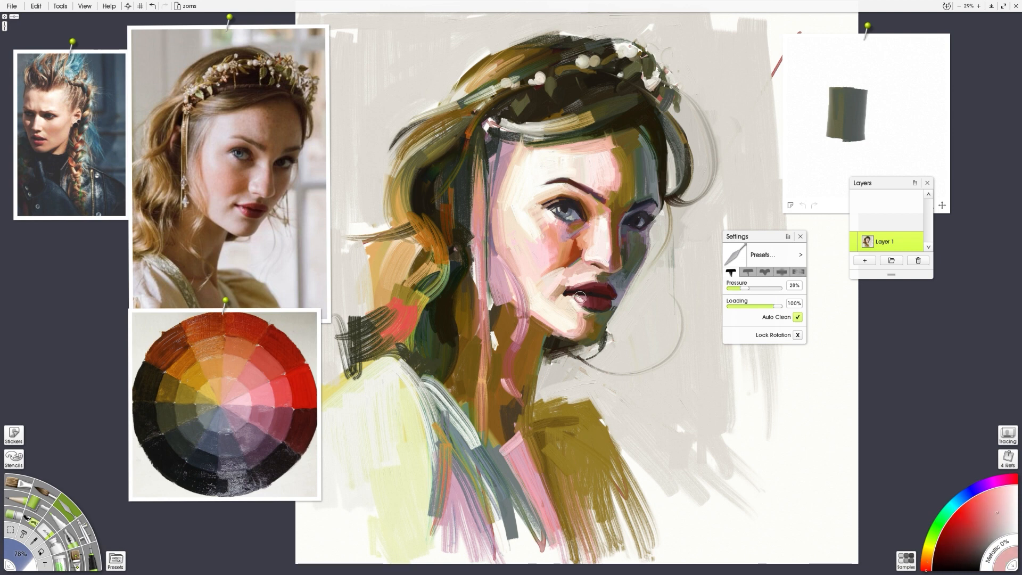
Step: Darken the long hair strands beside the near cheek and neck with sampled browns and greens, switching to the oil brush
{"action": "left_click", "coordinate": [514, 300], "text": "alt"}
{"action": "left_click", "coordinate": [478, 242], "text": "alt"}
{"action": "left_click", "coordinate": [474, 286], "text": "alt"}
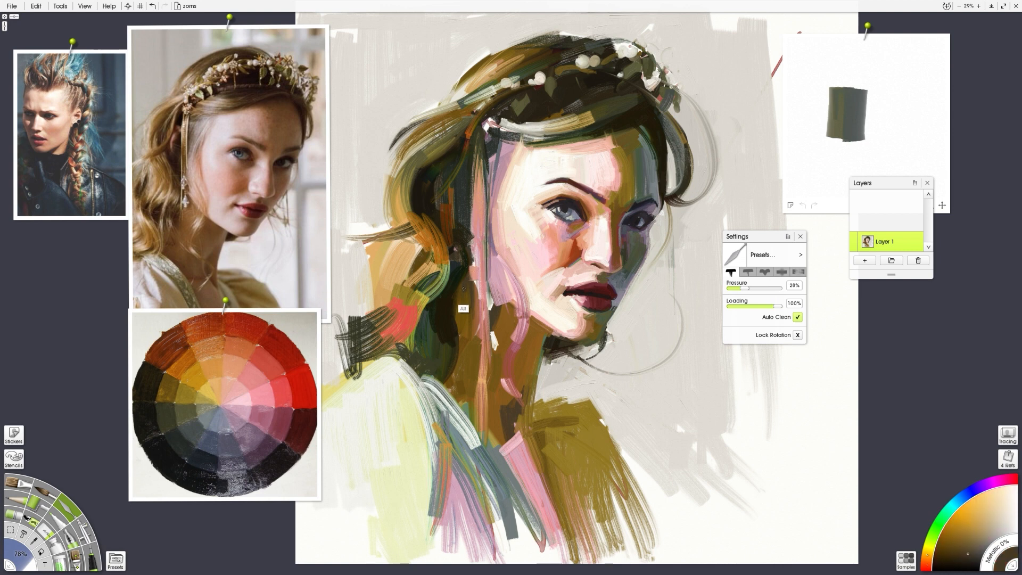
{"action": "left_click", "coordinate": [468, 270], "text": "alt"}
{"action": "mouse_move", "coordinate": [468, 254]}
{"action": "left_mouse_down"}
{"action": "mouse_move", "coordinate": [477, 324]}
{"action": "mouse_move", "coordinate": [465, 228]}
{"action": "mouse_move", "coordinate": [484, 345]}
{"action": "mouse_move", "coordinate": [470, 186]}
{"action": "mouse_move", "coordinate": [480, 373]}
{"action": "left_mouse_up"}
{"action": "left_click", "coordinate": [20, 482]}
{"action": "left_click", "coordinate": [471, 228], "text": "alt"}
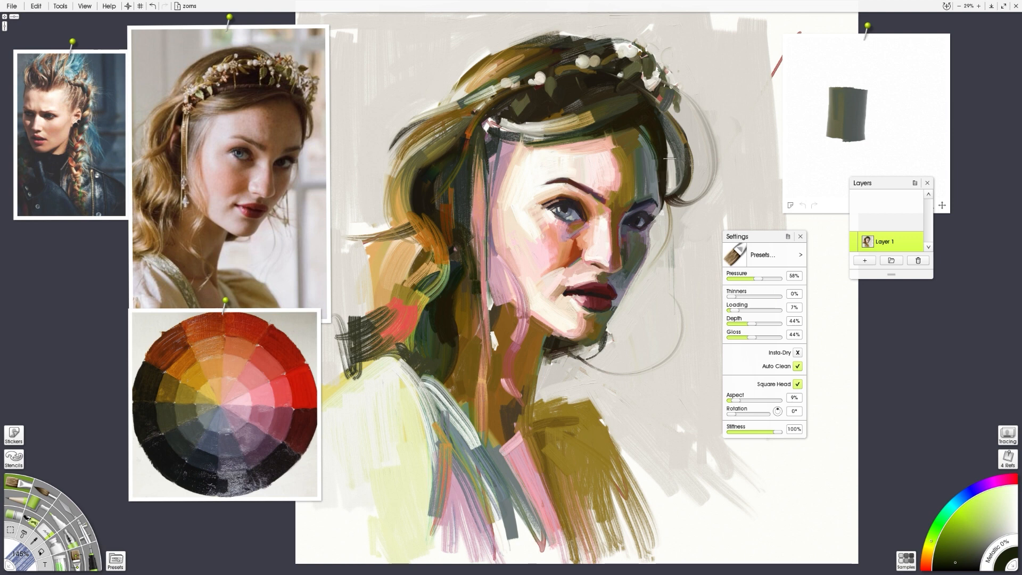
Step: Reduce the brush size to 47% and refine the near eye's lid and lash line with a sampled dark colour
{"action": "left_click", "coordinate": [575, 227], "text": "alt"}
{"action": "key", "text": "bracketleft"}
{"action": "key", "text": "ctrl+z"}
{"action": "left_click_drag", "start_coordinate": [573, 217], "coordinate": [538, 216]}
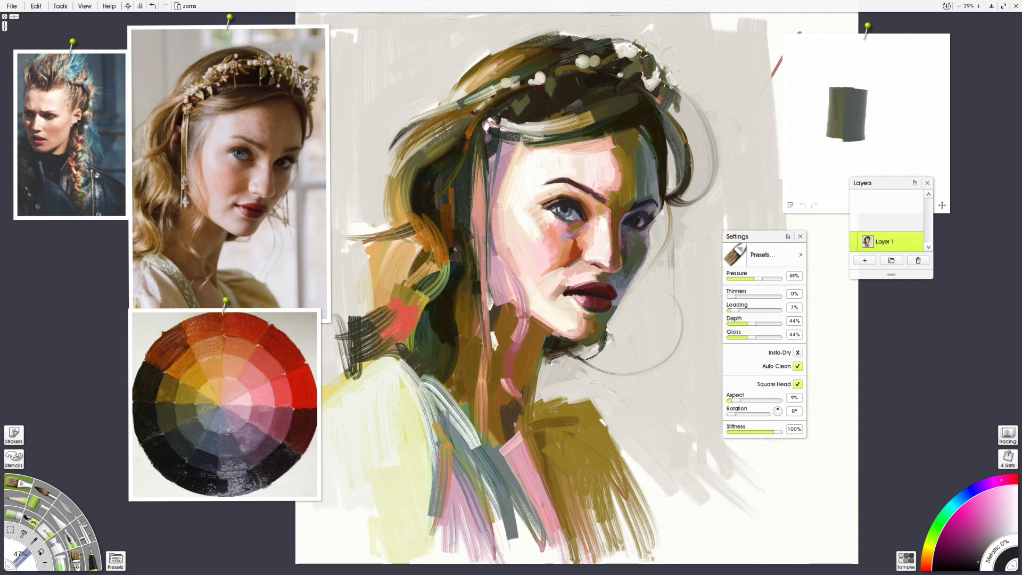
{"action": "left_click", "coordinate": [565, 217]}
Step: Enlarge the brush to 123% and lay blue-grey and violet colour-wheel strokes across the far shoulder
{"action": "left_click", "coordinate": [550, 393], "text": "alt"}
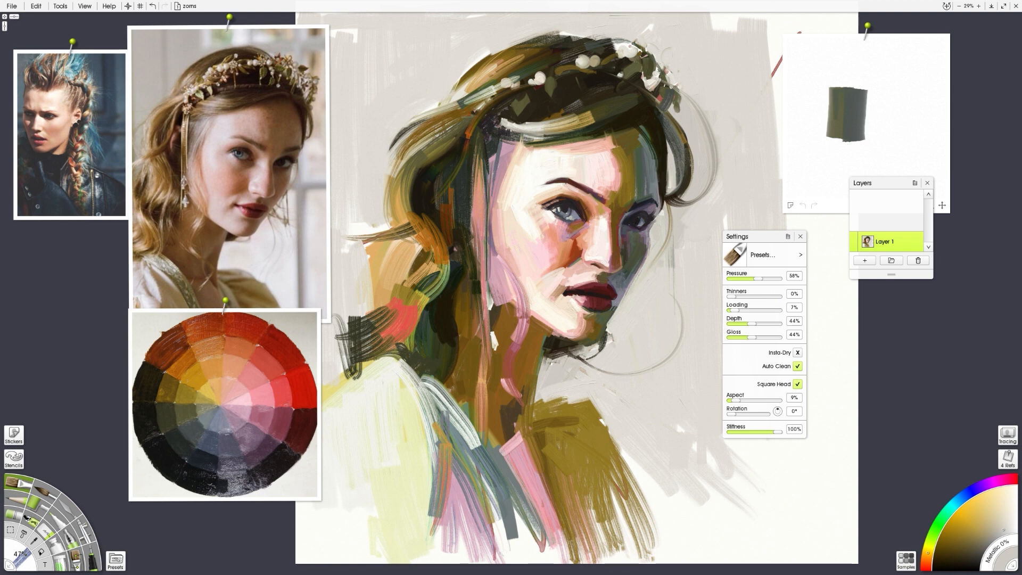
{"action": "left_click", "coordinate": [233, 452], "text": "alt"}
{"action": "key", "text": "bracketright"}
{"action": "key", "text": "bracketright"}
{"action": "key", "text": "bracketright"}
{"action": "mouse_move", "coordinate": [549, 395]}
{"action": "left_mouse_down"}
{"action": "mouse_move", "coordinate": [586, 403]}
{"action": "mouse_move", "coordinate": [545, 419]}
{"action": "mouse_move", "coordinate": [567, 407]}
{"action": "mouse_move", "coordinate": [588, 425]}
{"action": "mouse_move", "coordinate": [542, 432]}
{"action": "mouse_move", "coordinate": [552, 414]}
{"action": "mouse_move", "coordinate": [599, 430]}
{"action": "left_mouse_up"}
{"action": "left_click", "coordinate": [248, 464], "text": "alt"}
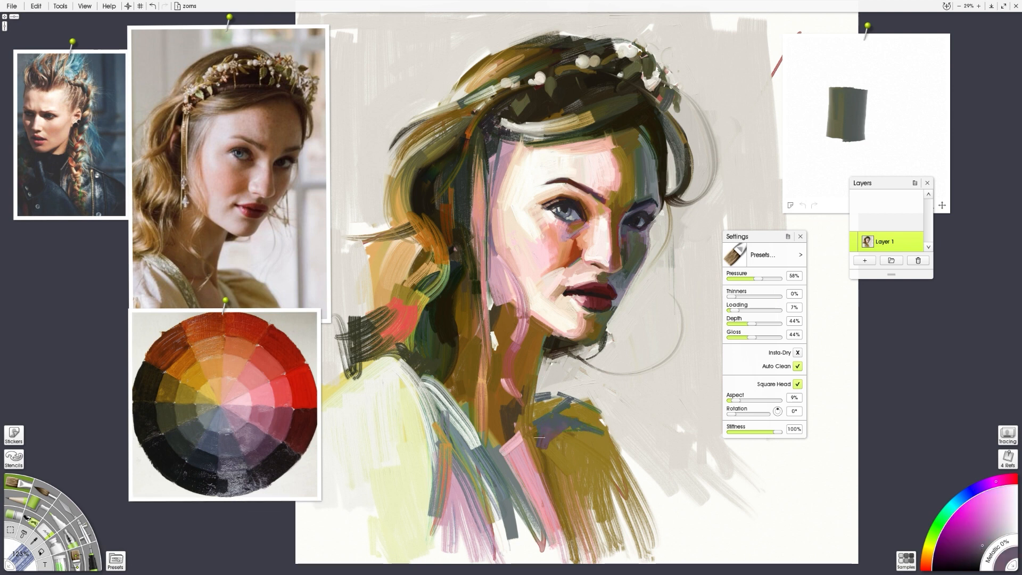
{"action": "left_click_drag", "start_coordinate": [539, 437], "coordinate": [567, 529]}
{"action": "mouse_move", "coordinate": [560, 420]}
{"action": "left_mouse_down"}
{"action": "mouse_move", "coordinate": [596, 424]}
{"action": "mouse_move", "coordinate": [574, 414]}
{"action": "mouse_move", "coordinate": [584, 410]}
{"action": "mouse_move", "coordinate": [612, 468]}
{"action": "left_mouse_up"}
{"action": "left_click", "coordinate": [575, 416], "text": "alt"}
Step: Touch up the background and neck with sampled colours and extend the loose hair wisp outward on the near side
{"action": "left_click", "coordinate": [635, 339], "text": "alt"}
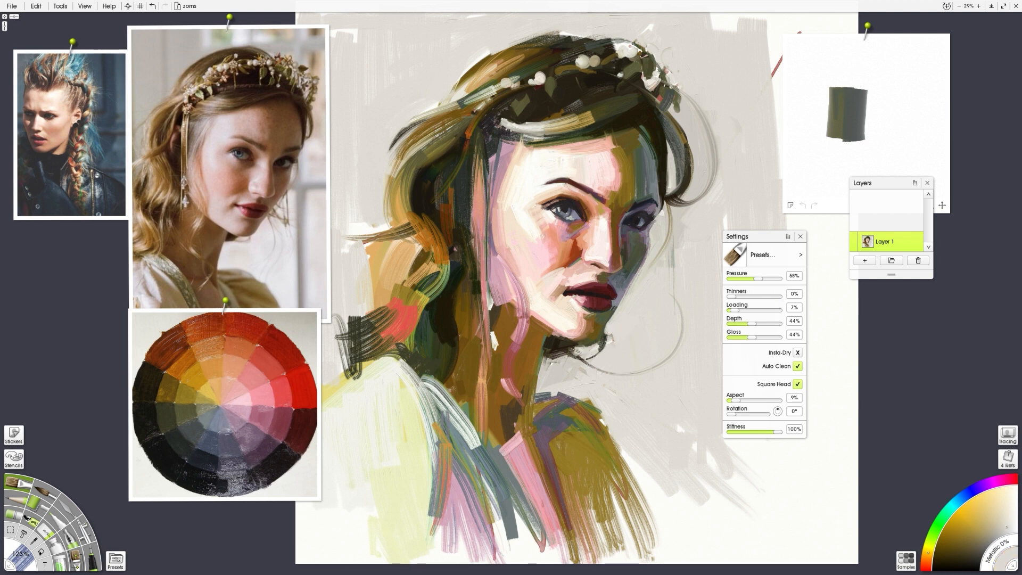
{"action": "left_click", "coordinate": [506, 336], "text": "alt"}
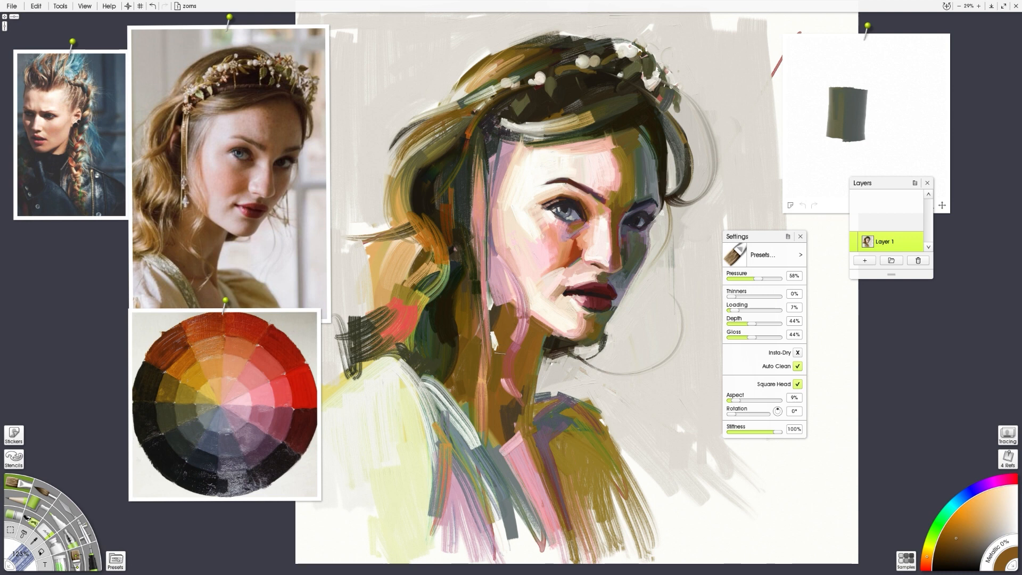
{"action": "left_click", "coordinate": [374, 215], "text": "alt"}
{"action": "mouse_move", "coordinate": [359, 220]}
{"action": "left_mouse_down"}
{"action": "mouse_move", "coordinate": [366, 232]}
{"action": "mouse_move", "coordinate": [383, 229]}
{"action": "mouse_move", "coordinate": [330, 235]}
{"action": "left_mouse_up"}
{"action": "left_click", "coordinate": [390, 235], "text": "alt"}
Step: Reshape the outer hair edge by the headband with sampled colours and sweep loose dark wisps over the crown
{"action": "left_click", "coordinate": [467, 93], "text": "alt"}
{"action": "left_click", "coordinate": [456, 98], "text": "alt"}
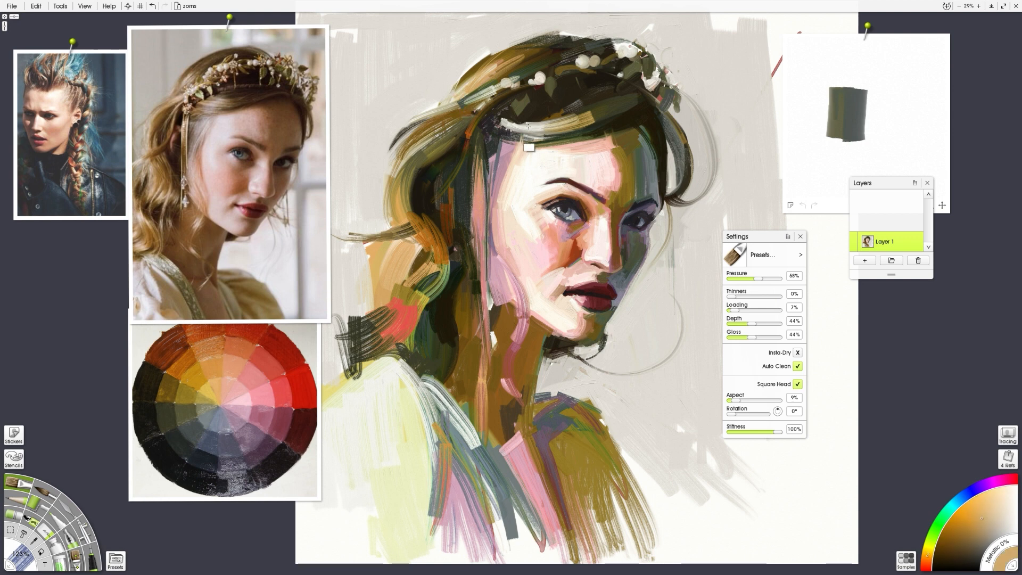
{"action": "left_click", "coordinate": [536, 130], "text": "alt"}
{"action": "mouse_move", "coordinate": [447, 108]}
{"action": "left_mouse_down"}
{"action": "mouse_move", "coordinate": [508, 42]}
{"action": "mouse_move", "coordinate": [498, 34]}
{"action": "left_mouse_up"}
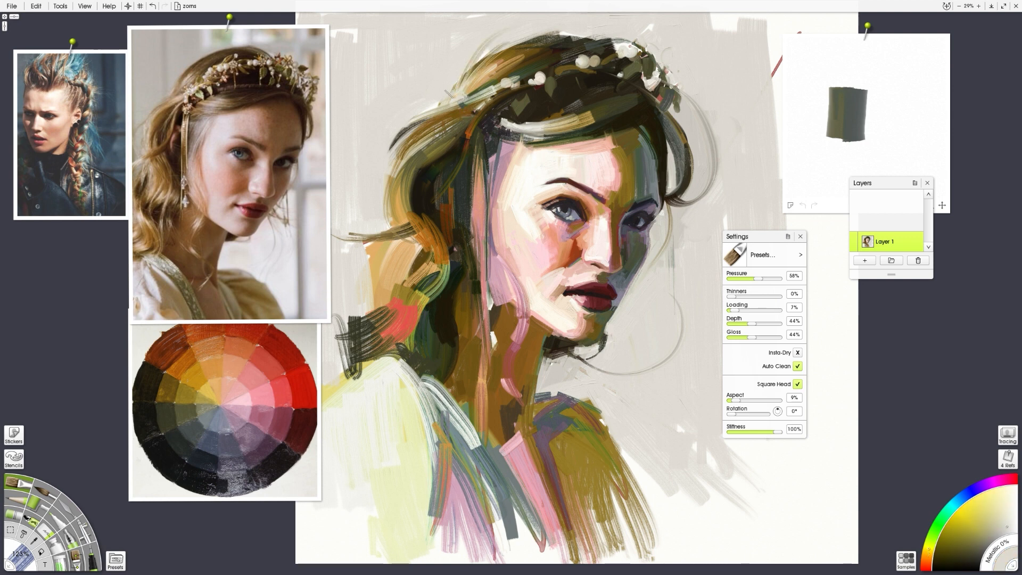
{"action": "left_click", "coordinate": [609, 66], "text": "alt"}
{"action": "left_click_drag", "start_coordinate": [612, 46], "coordinate": [553, 20]}
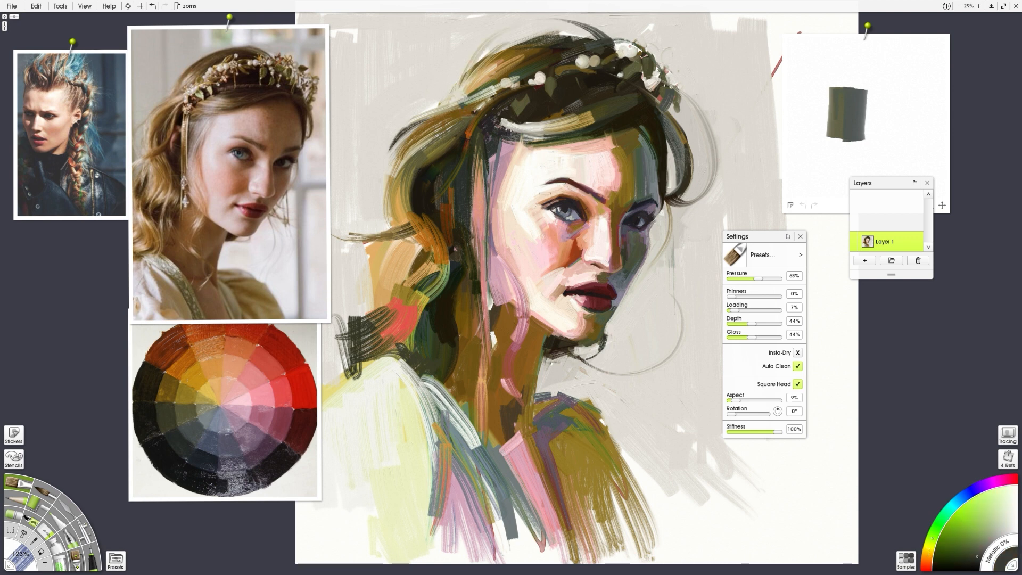
Step: Rework the forehead's light-to-shadow edge and the skin between nose and mouth corner with sampled skin tones
{"action": "left_click", "coordinate": [605, 169], "text": "alt"}
{"action": "left_click_drag", "start_coordinate": [612, 143], "coordinate": [614, 179]}
{"action": "key", "text": "ctrl+z"}
{"action": "left_click", "coordinate": [607, 163], "text": "alt"}
{"action": "left_click", "coordinate": [603, 175], "text": "alt"}
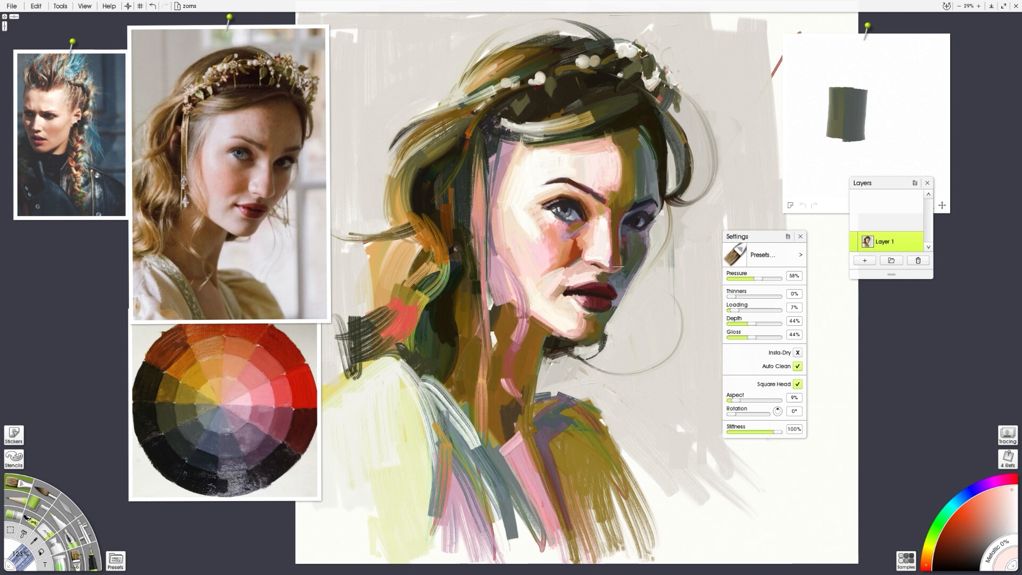
{"action": "left_click_drag", "start_coordinate": [573, 273], "coordinate": [560, 282]}
{"action": "left_click", "coordinate": [571, 279], "text": "alt"}
{"action": "left_click", "coordinate": [579, 290], "text": "alt"}
Step: Tidy the upper edge of the far shoulder with sampled blue, background grey and brown
{"action": "left_click", "coordinate": [544, 410], "text": "alt"}
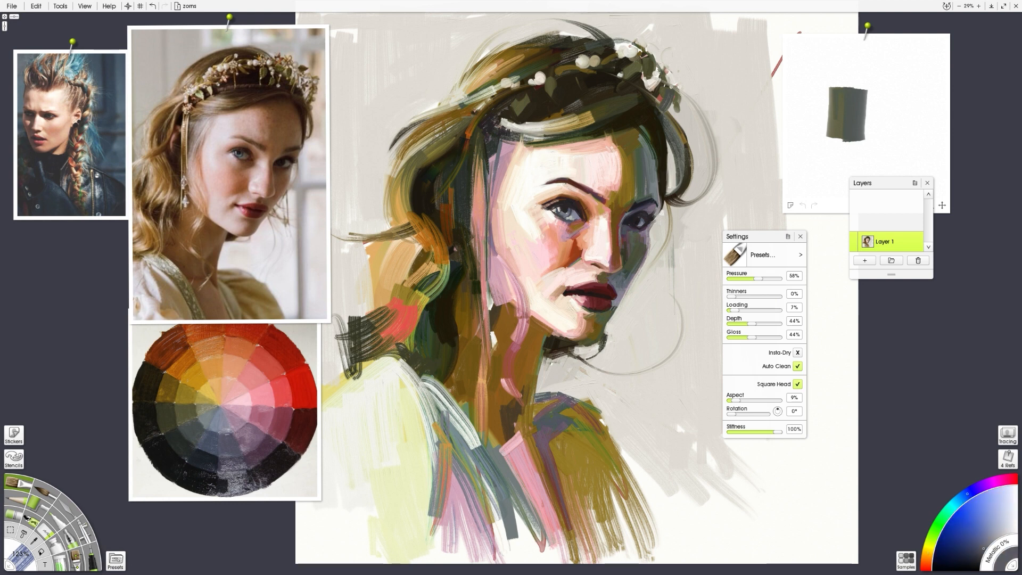
{"action": "left_click", "coordinate": [607, 413], "text": "alt"}
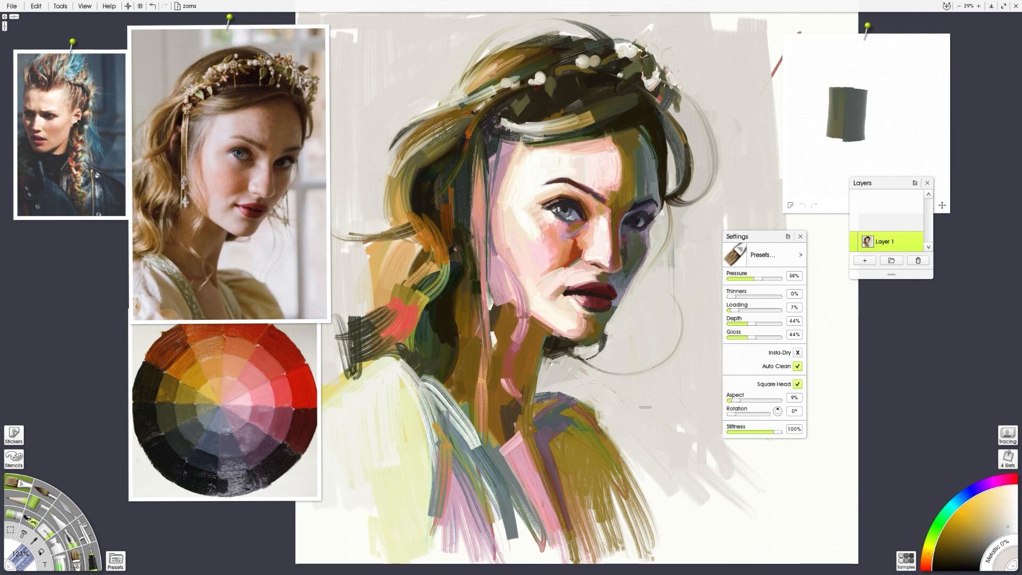
{"action": "left_click", "coordinate": [577, 412], "text": "alt"}
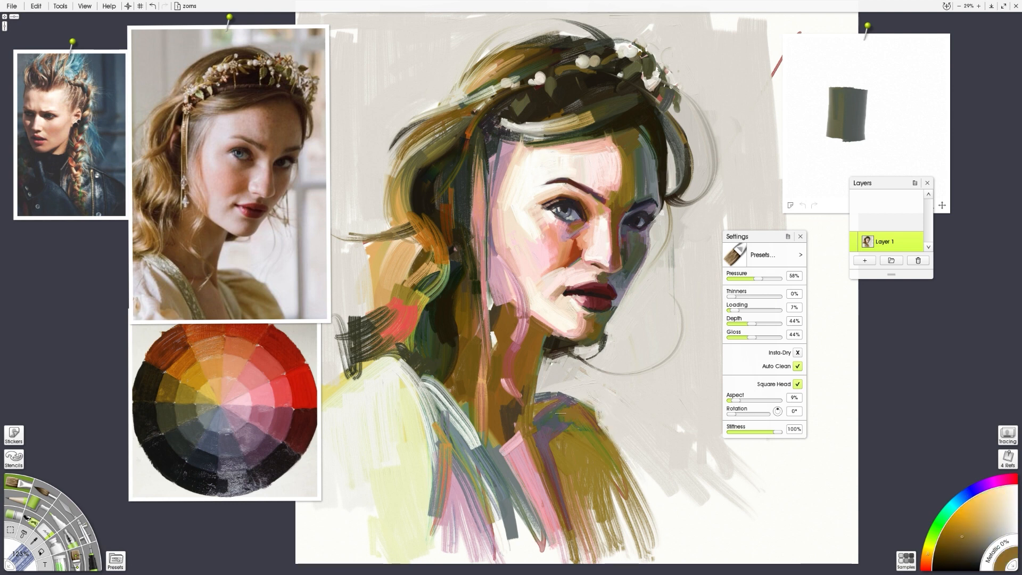
Step: Cover the pink chest area with long downward brown and crimson strokes running from the neck base
{"action": "left_click", "coordinate": [495, 443], "text": "alt"}
{"action": "left_click_drag", "start_coordinate": [506, 442], "coordinate": [549, 532]}
{"action": "left_click_drag", "start_coordinate": [514, 425], "coordinate": [556, 544]}
{"action": "left_click_drag", "start_coordinate": [533, 462], "coordinate": [550, 511]}
{"action": "left_click", "coordinate": [260, 433]}
{"action": "left_click_drag", "start_coordinate": [523, 447], "coordinate": [553, 536]}
{"action": "left_click_drag", "start_coordinate": [503, 424], "coordinate": [506, 401]}
Step: Touch the neck with orange and add dark blue colour-wheel strokes down the far shoulder and the dress
{"action": "left_click", "coordinate": [250, 374], "text": "alt"}
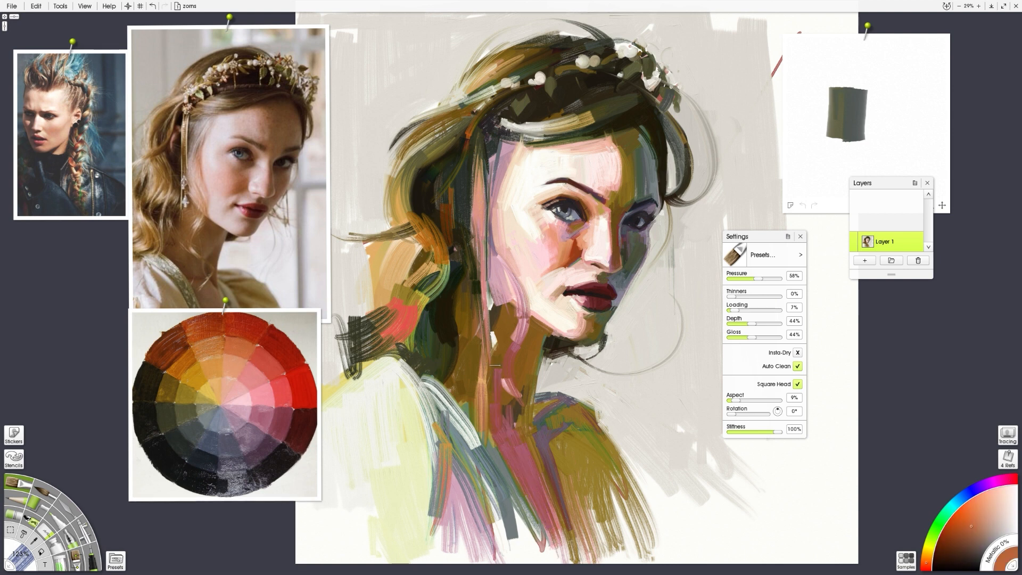
{"action": "left_click", "coordinate": [238, 463], "text": "alt"}
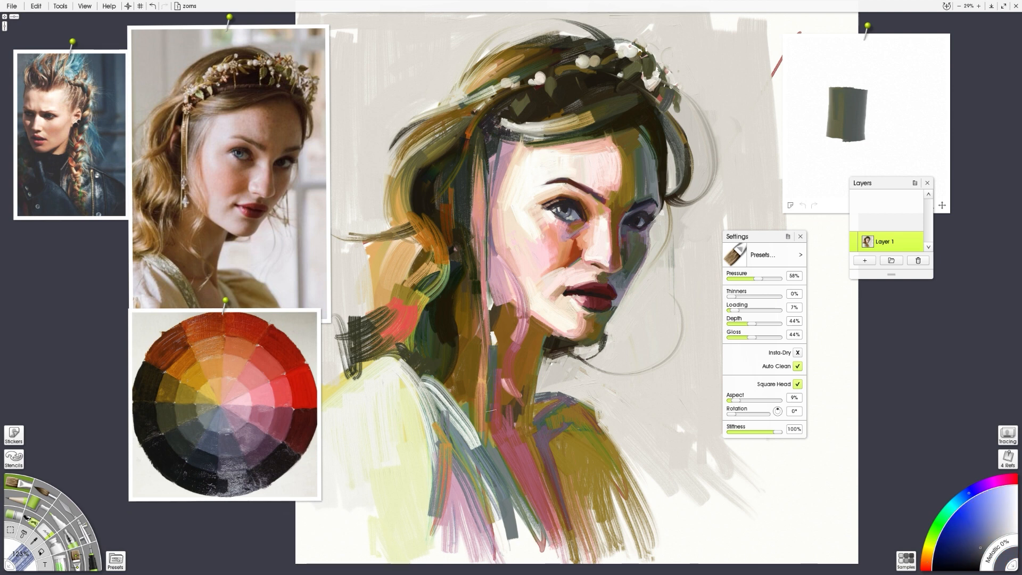
{"action": "mouse_move", "coordinate": [550, 445]}
{"action": "left_mouse_down"}
{"action": "mouse_move", "coordinate": [607, 506]}
{"action": "mouse_move", "coordinate": [580, 535]}
{"action": "left_mouse_up"}
{"action": "left_click_drag", "start_coordinate": [444, 454], "coordinate": [436, 505]}
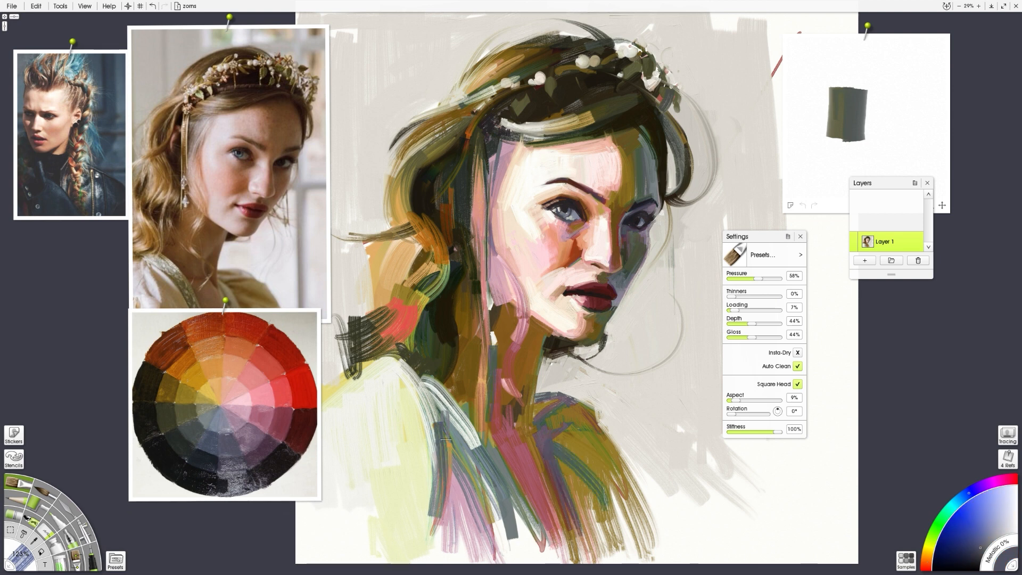
{"action": "left_click_drag", "start_coordinate": [444, 426], "coordinate": [471, 553]}
{"action": "left_click_drag", "start_coordinate": [476, 471], "coordinate": [486, 490]}
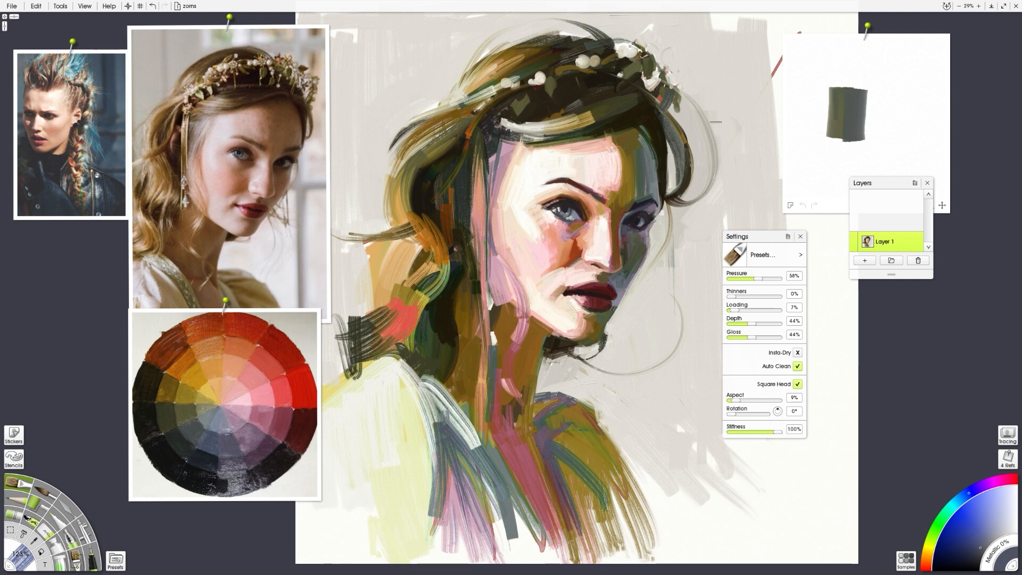
Step: Brush sampled light grey over the upper background beyond the head and raise the brush loading to about 28%
{"action": "left_click", "coordinate": [728, 81], "text": "alt"}
{"action": "left_click_drag", "start_coordinate": [729, 82], "coordinate": [776, 64]}
{"action": "mouse_move", "coordinate": [727, 30]}
{"action": "left_mouse_down"}
{"action": "mouse_move", "coordinate": [718, 14]}
{"action": "mouse_move", "coordinate": [764, 48]}
{"action": "mouse_move", "coordinate": [771, 99]}
{"action": "left_mouse_up"}
{"action": "left_click_drag", "start_coordinate": [738, 311], "coordinate": [743, 311]}
Step: Fill the background beyond the far shoulder with long vertical light-grey strokes, moving the brush settings off the canvas
{"action": "left_click_drag", "start_coordinate": [678, 420], "coordinate": [701, 548]}
{"action": "mouse_move", "coordinate": [657, 427]}
{"action": "left_mouse_down"}
{"action": "mouse_move", "coordinate": [689, 554]}
{"action": "mouse_move", "coordinate": [665, 556]}
{"action": "left_mouse_up"}
{"action": "mouse_move", "coordinate": [715, 453]}
{"action": "left_mouse_down"}
{"action": "mouse_move", "coordinate": [715, 559]}
{"action": "mouse_move", "coordinate": [737, 558]}
{"action": "left_mouse_up"}
{"action": "left_click_drag", "start_coordinate": [761, 237], "coordinate": [926, 236]}
{"action": "mouse_move", "coordinate": [761, 308]}
{"action": "left_mouse_down"}
{"action": "mouse_move", "coordinate": [766, 329]}
{"action": "mouse_move", "coordinate": [742, 399]}
{"action": "left_mouse_up"}
{"action": "left_click_drag", "start_coordinate": [734, 327], "coordinate": [740, 560]}
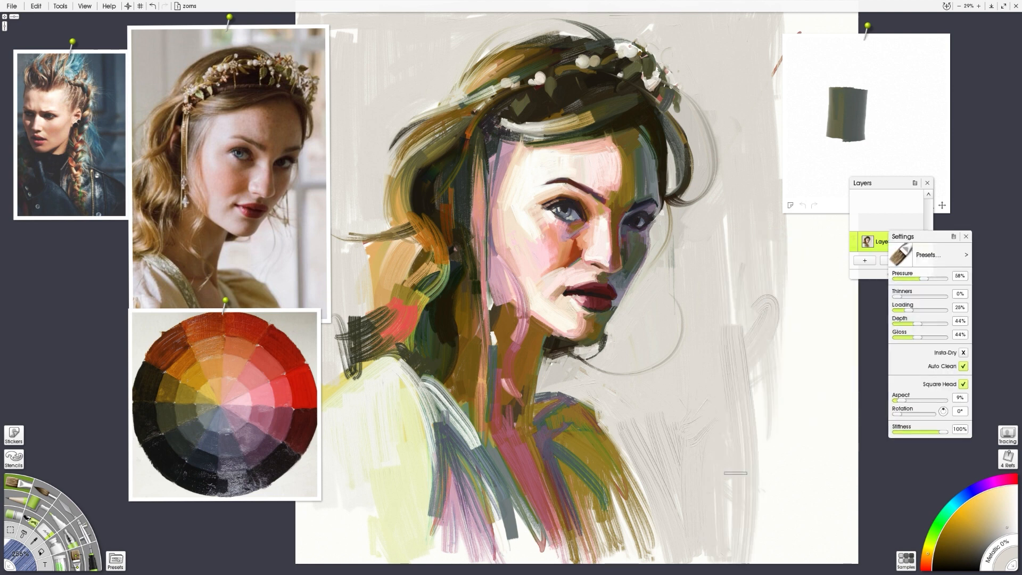
{"action": "left_click_drag", "start_coordinate": [764, 240], "coordinate": [772, 548]}
{"action": "left_click_drag", "start_coordinate": [737, 293], "coordinate": [755, 557]}
{"action": "left_click_drag", "start_coordinate": [786, 205], "coordinate": [783, 542]}
Step: Fill out the near-side gathered hair with sampled orange-tan strokes and sweep the dark lock beneath it outward
{"action": "left_click_drag", "start_coordinate": [353, 278], "coordinate": [427, 257]}
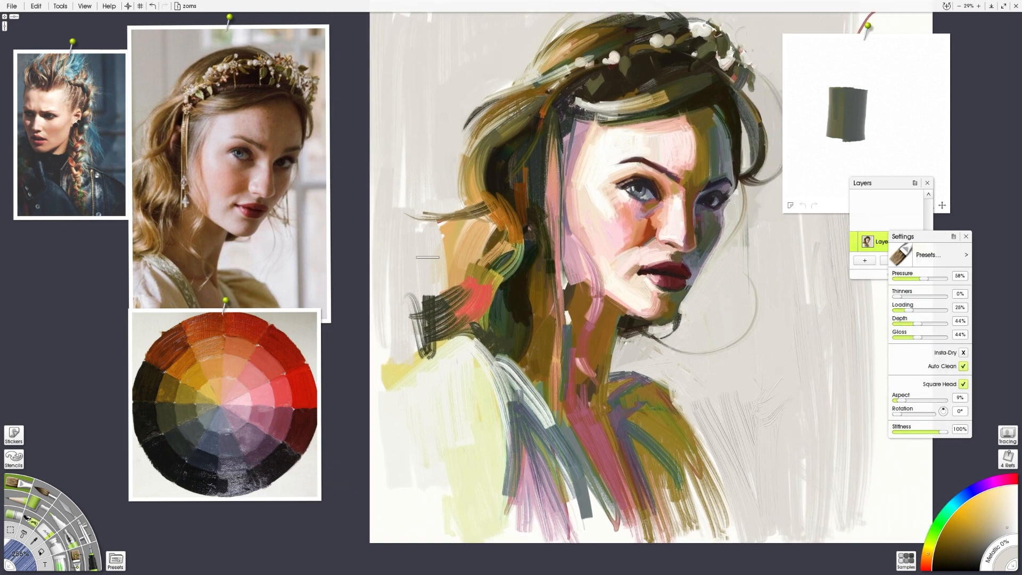
{"action": "left_click", "coordinate": [457, 242], "text": "alt"}
{"action": "left_click_drag", "start_coordinate": [451, 221], "coordinate": [418, 299]}
{"action": "left_click", "coordinate": [449, 275], "text": "alt"}
{"action": "left_click_drag", "start_coordinate": [453, 240], "coordinate": [371, 320]}
{"action": "left_click", "coordinate": [439, 326], "text": "alt"}
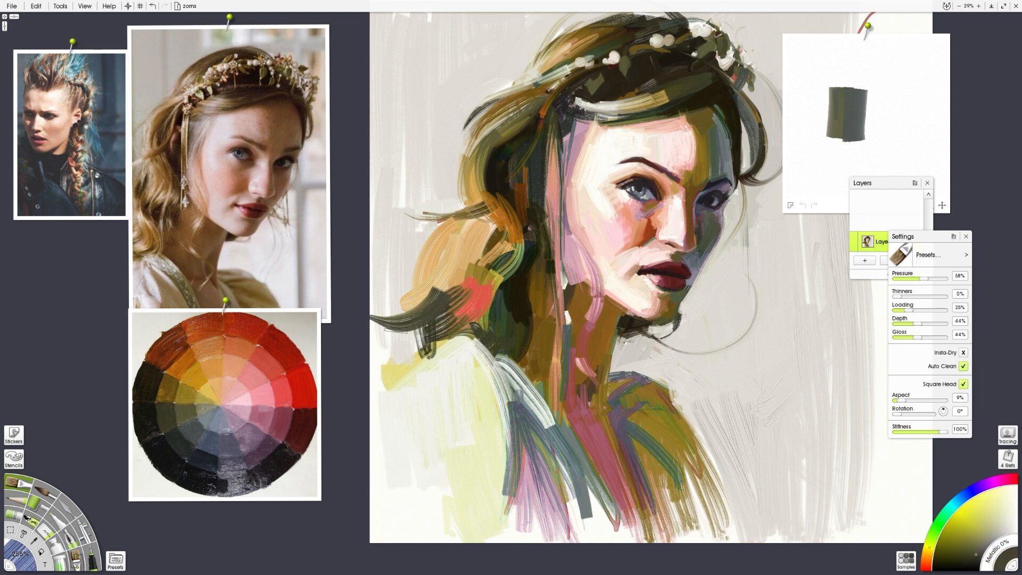
Step: Enlarge the coral-red hair tie, paint around it with sampled tones, and round off the near shoulder with pale strokes
{"action": "left_click", "coordinate": [430, 291], "text": "alt"}
{"action": "left_click_drag", "start_coordinate": [426, 287], "coordinate": [386, 317]}
{"action": "left_click", "coordinate": [470, 301], "text": "alt"}
{"action": "left_click_drag", "start_coordinate": [459, 291], "coordinate": [436, 336]}
{"action": "mouse_move", "coordinate": [469, 290]}
{"action": "left_mouse_down"}
{"action": "mouse_move", "coordinate": [439, 329]}
{"action": "mouse_move", "coordinate": [399, 345]}
{"action": "left_mouse_up"}
{"action": "left_click", "coordinate": [463, 368], "text": "alt"}
{"action": "mouse_move", "coordinate": [464, 343]}
{"action": "left_mouse_down"}
{"action": "mouse_move", "coordinate": [408, 381]}
{"action": "mouse_move", "coordinate": [441, 348]}
{"action": "mouse_move", "coordinate": [381, 414]}
{"action": "left_mouse_up"}
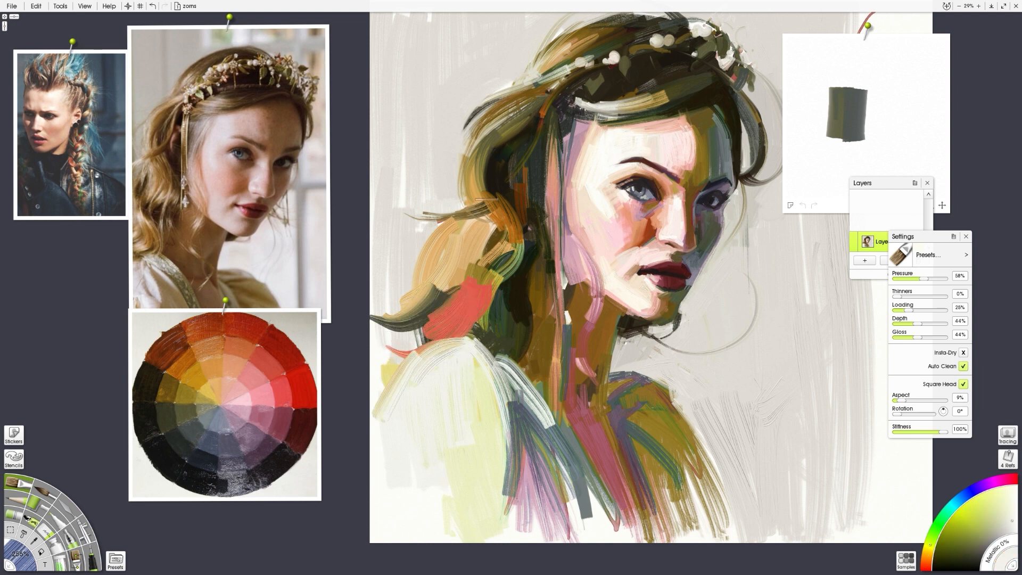
Step: Brush sampled grey strokes vertically over the background behind the near-side hair
{"action": "left_click", "coordinate": [448, 189], "text": "alt"}
{"action": "left_click_drag", "start_coordinate": [461, 171], "coordinate": [395, 233]}
{"action": "left_click_drag", "start_coordinate": [408, 127], "coordinate": [405, 206]}
{"action": "left_click_drag", "start_coordinate": [398, 154], "coordinate": [396, 214]}
{"action": "mouse_move", "coordinate": [377, 154]}
{"action": "left_mouse_down"}
{"action": "mouse_move", "coordinate": [384, 312]}
{"action": "mouse_move", "coordinate": [355, 282]}
{"action": "left_mouse_up"}
Step: Retouch the neck and the dark hair beside it with sampled brown and olive tones
{"action": "left_click", "coordinate": [411, 319], "text": "alt"}
{"action": "left_click", "coordinate": [573, 315], "text": "alt"}
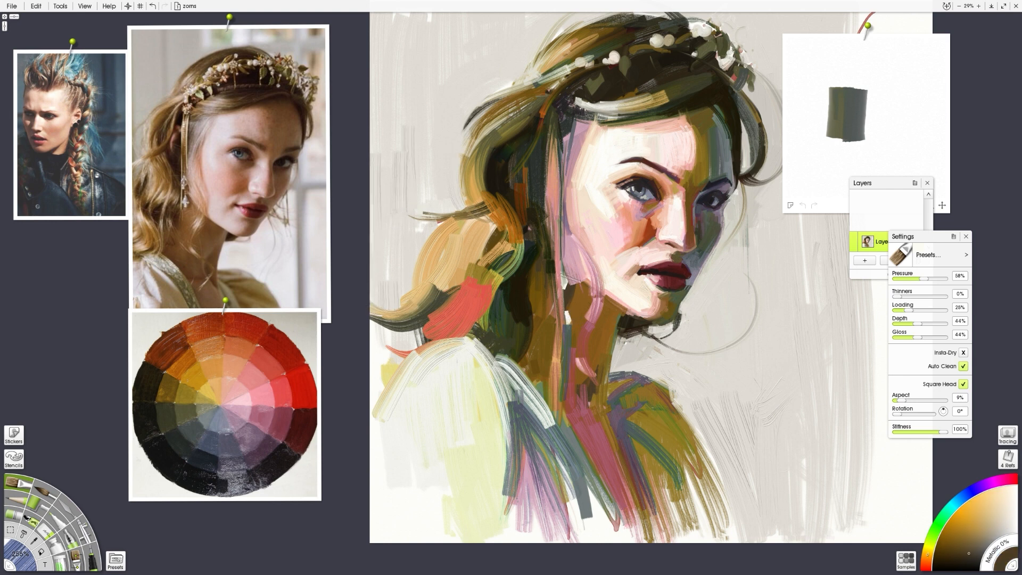
{"action": "left_click", "coordinate": [611, 360], "text": "alt"}
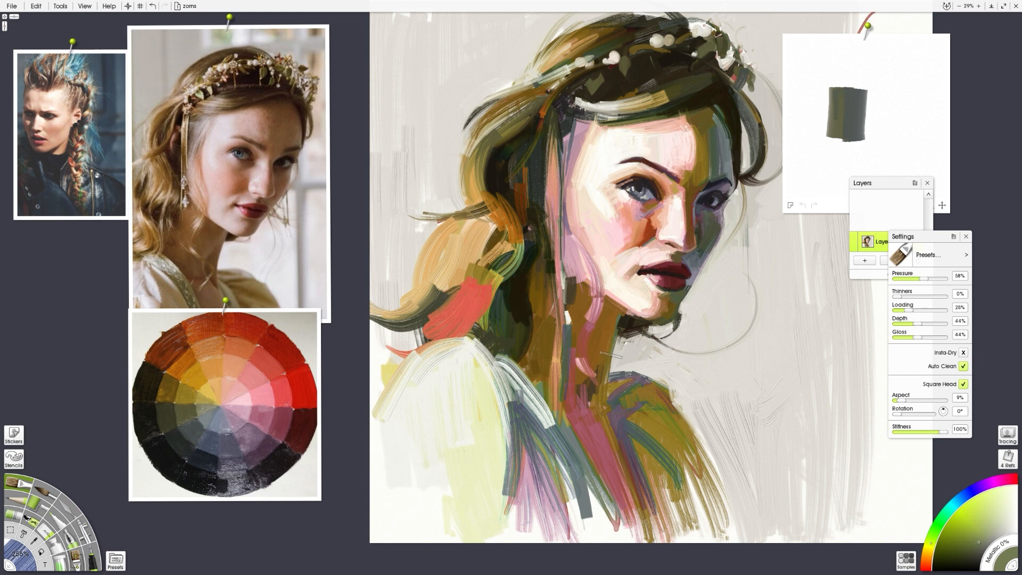
{"action": "left_click", "coordinate": [623, 358], "text": "alt"}
{"action": "left_click", "coordinate": [502, 250], "text": "alt"}
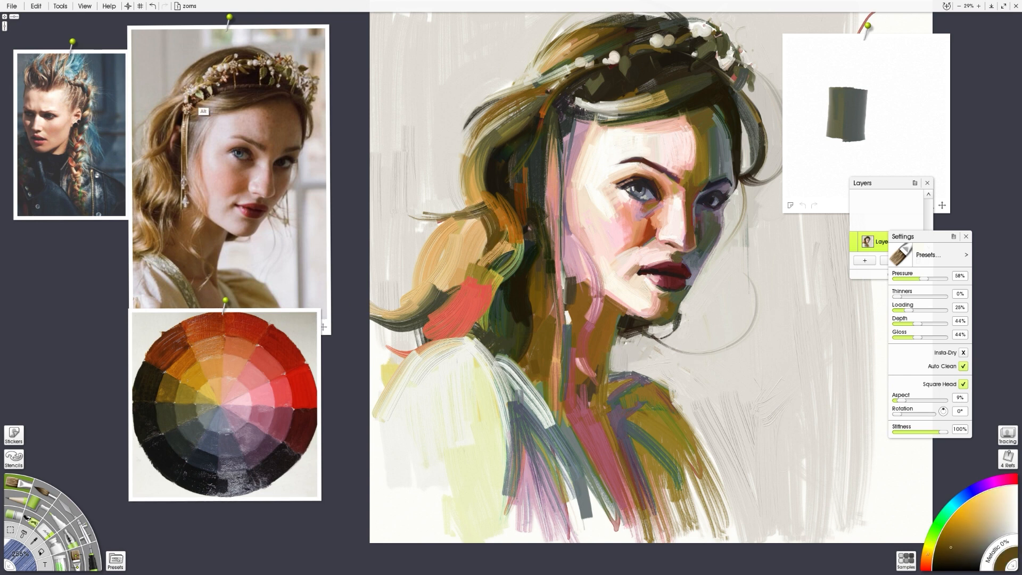
Step: Add sampled light strokes to the hair at the near temple and up towards the floral headband
{"action": "left_click", "coordinate": [208, 397], "text": "alt"}
{"action": "mouse_move", "coordinate": [571, 96]}
{"action": "left_mouse_down"}
{"action": "mouse_move", "coordinate": [562, 83]}
{"action": "mouse_move", "coordinate": [562, 126]}
{"action": "left_mouse_up"}
{"action": "left_click", "coordinate": [578, 110], "text": "alt"}
{"action": "left_click", "coordinate": [579, 95], "text": "alt"}
{"action": "mouse_move", "coordinate": [576, 84]}
{"action": "left_mouse_down"}
{"action": "mouse_move", "coordinate": [574, 101]}
{"action": "mouse_move", "coordinate": [564, 78]}
{"action": "mouse_move", "coordinate": [609, 64]}
{"action": "mouse_move", "coordinate": [610, 35]}
{"action": "left_mouse_up"}
{"action": "left_click", "coordinate": [553, 91], "text": "alt"}
{"action": "left_click", "coordinate": [584, 63], "text": "alt"}
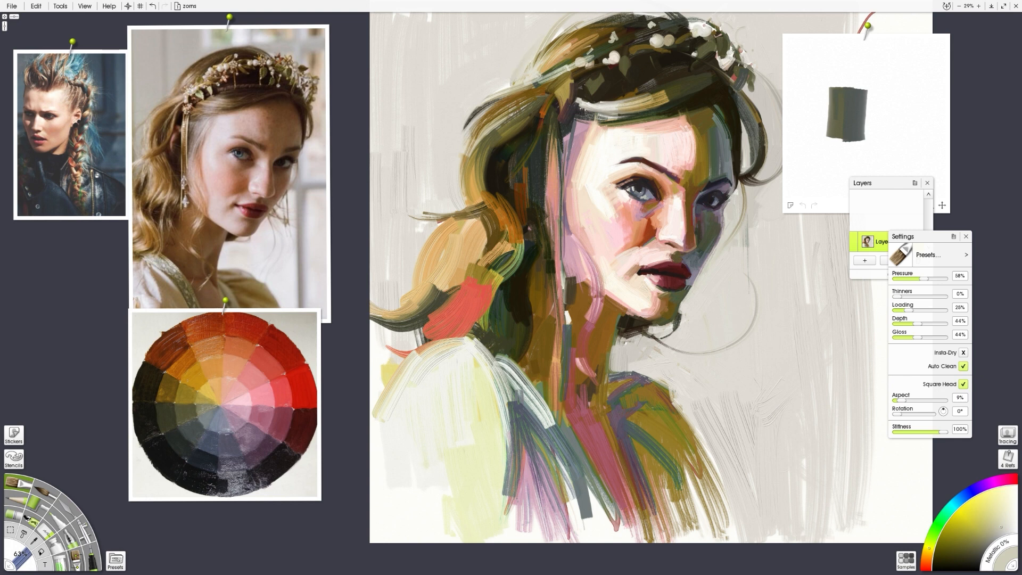
{"action": "left_click", "coordinate": [726, 142], "text": "alt"}
{"action": "left_click_drag", "start_coordinate": [766, 146], "coordinate": [766, 154]}
{"action": "left_click_drag", "start_coordinate": [721, 112], "coordinate": [746, 223]}
{"action": "key", "text": "ctrl+z"}
Step: Paint a long pale pink strand down the hair beside the face using colours sampled from the skin
{"action": "left_click", "coordinate": [597, 186], "text": "alt"}
{"action": "left_click_drag", "start_coordinate": [553, 114], "coordinate": [548, 358]}
{"action": "key", "text": "ctrl+z"}
{"action": "left_click", "coordinate": [590, 230], "text": "alt"}
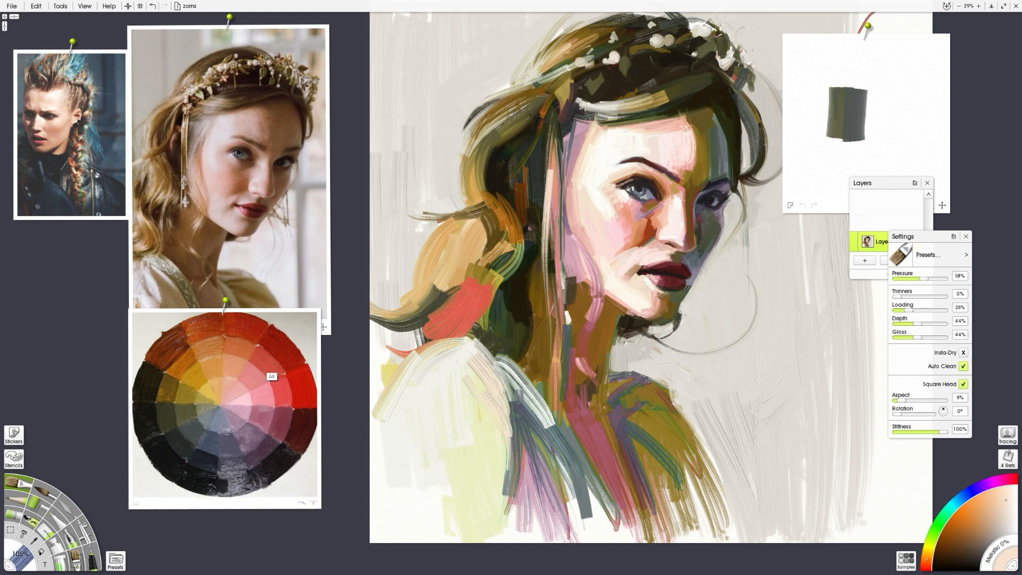
Step: Lay dark blue-grey vertical strokes in the lower background beyond the far shoulder and soften them with sampled light grey
{"action": "left_click", "coordinate": [227, 447]}
{"action": "left_click_drag", "start_coordinate": [769, 414], "coordinate": [780, 516]}
{"action": "left_click_drag", "start_coordinate": [773, 360], "coordinate": [777, 477]}
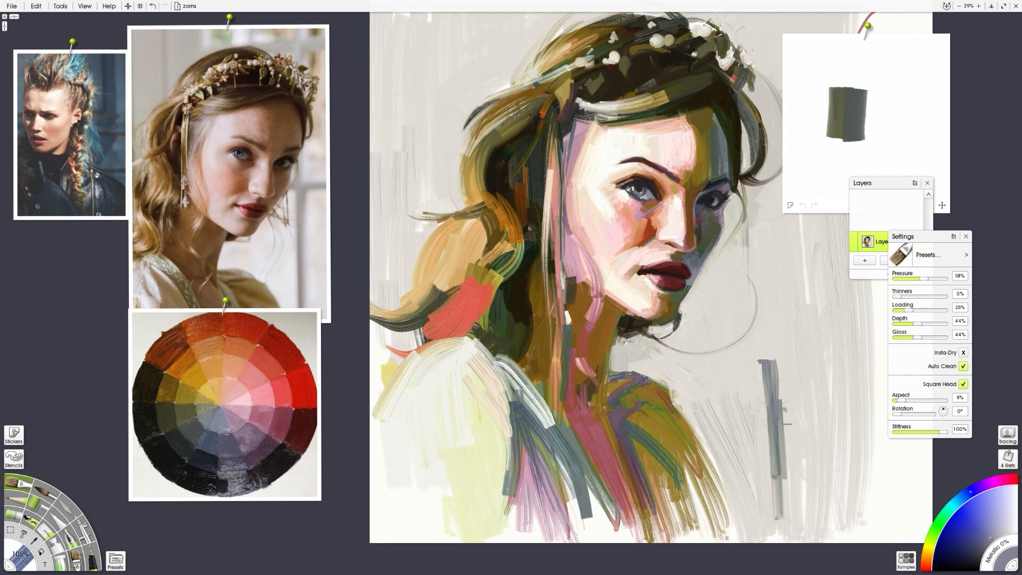
{"action": "left_click", "coordinate": [738, 403], "text": "alt"}
{"action": "left_click_drag", "start_coordinate": [758, 351], "coordinate": [770, 489]}
{"action": "left_click_drag", "start_coordinate": [783, 391], "coordinate": [784, 509]}
{"action": "left_click_drag", "start_coordinate": [782, 376], "coordinate": [783, 530]}
{"action": "left_click_drag", "start_coordinate": [768, 412], "coordinate": [778, 535]}
{"action": "left_click", "coordinate": [788, 346], "text": "alt"}
{"action": "left_click", "coordinate": [770, 374], "text": "alt"}
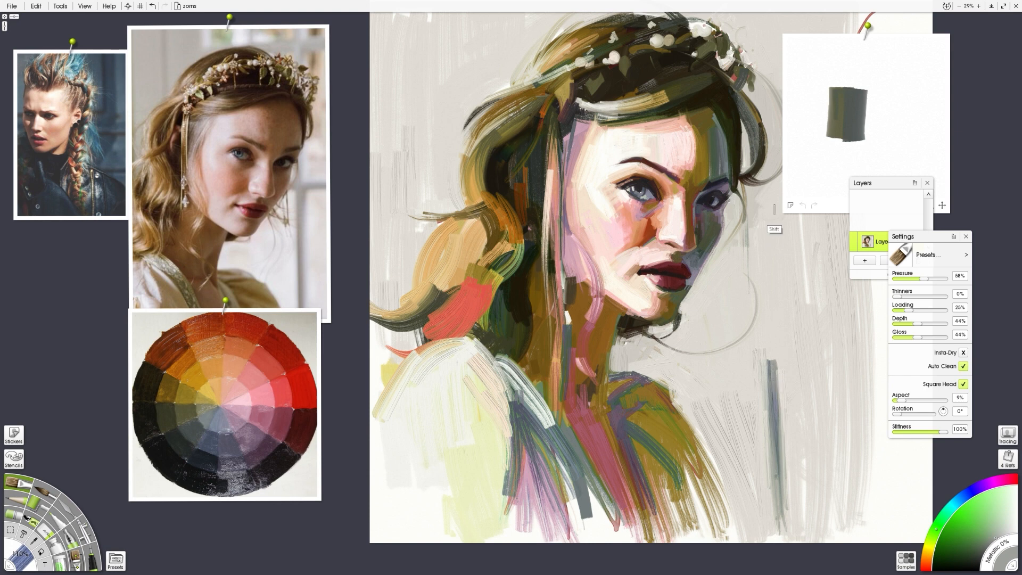
Step: Draw straight grey window-frame lines in the background: two verticals on either side of the head and a horizontal bar
{"action": "left_click_drag", "start_coordinate": [765, 257], "coordinate": [762, 9]}
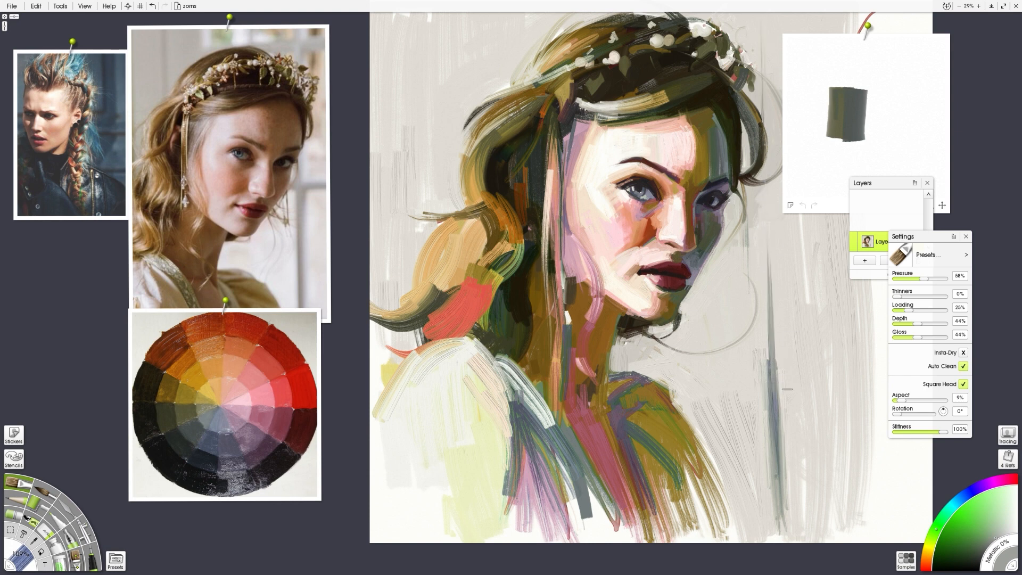
{"action": "left_click_drag", "start_coordinate": [432, 18], "coordinate": [440, 370]}
{"action": "key", "text": "ctrl+z"}
{"action": "left_click_drag", "start_coordinate": [431, 21], "coordinate": [436, 190]}
{"action": "mouse_move", "coordinate": [857, 305]}
{"action": "left_mouse_down"}
{"action": "mouse_move", "coordinate": [757, 314]}
{"action": "mouse_move", "coordinate": [766, 306]}
{"action": "left_mouse_up"}
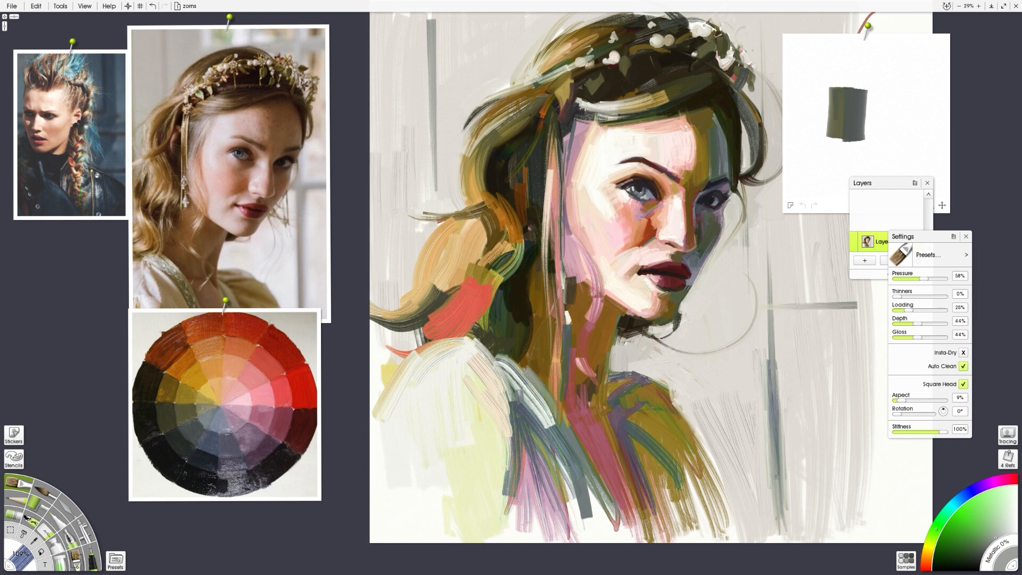
Step: Darken the hair above the collar with a sampled tone and touch the neck with a dark colour-wheel tone
{"action": "left_click", "coordinate": [196, 454]}
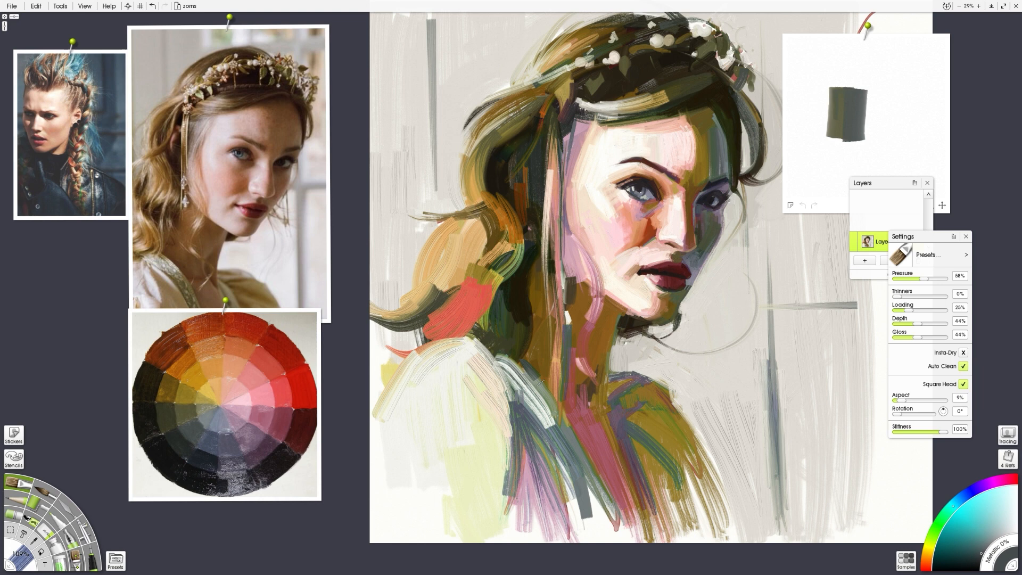
{"action": "left_click", "coordinate": [522, 347], "text": "alt"}
{"action": "left_click_drag", "start_coordinate": [521, 352], "coordinate": [553, 409]}
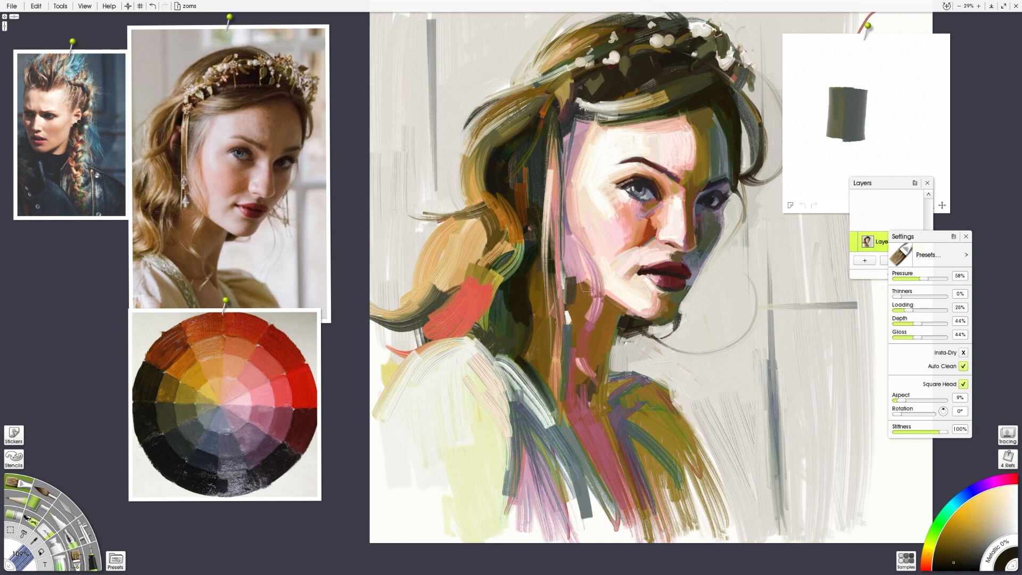
{"action": "left_click", "coordinate": [209, 439]}
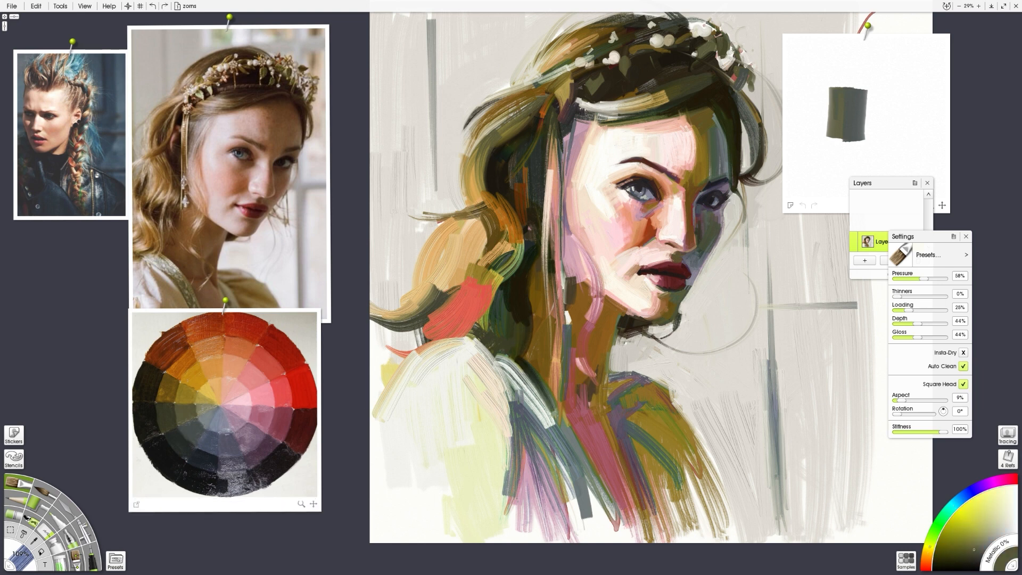
{"action": "left_click_drag", "start_coordinate": [587, 376], "coordinate": [592, 410]}
{"action": "mouse_move", "coordinate": [644, 333]}
{"action": "left_mouse_down"}
{"action": "mouse_move", "coordinate": [615, 344]}
{"action": "mouse_move", "coordinate": [649, 336]}
{"action": "left_mouse_up"}
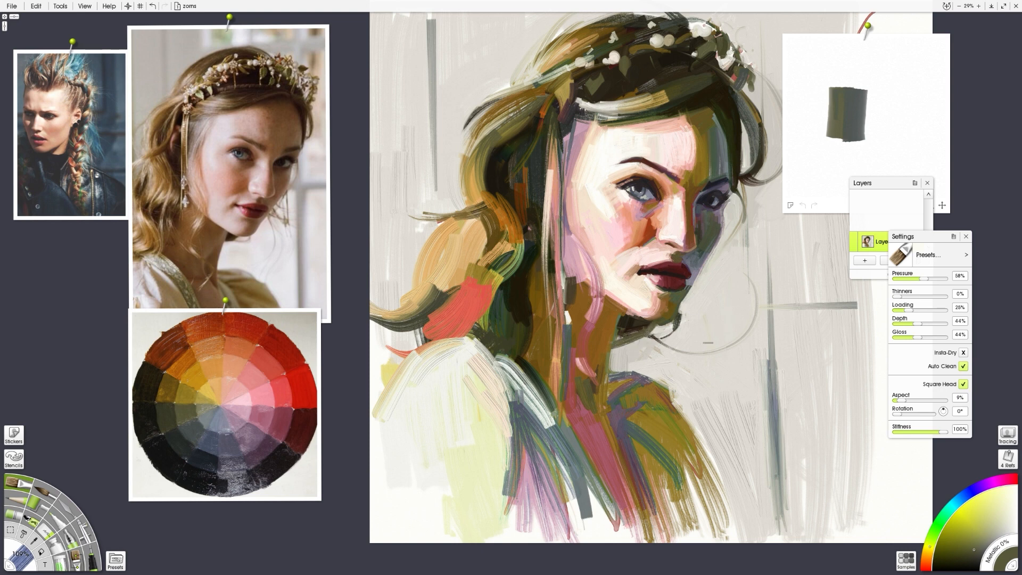
Step: Touch the hairline at the near temple with a sampled muted mauve stroke
{"action": "left_click", "coordinate": [566, 115], "text": "alt"}
{"action": "left_click_drag", "start_coordinate": [568, 121], "coordinate": [594, 121]}
{"action": "key", "text": "ctrl+z"}
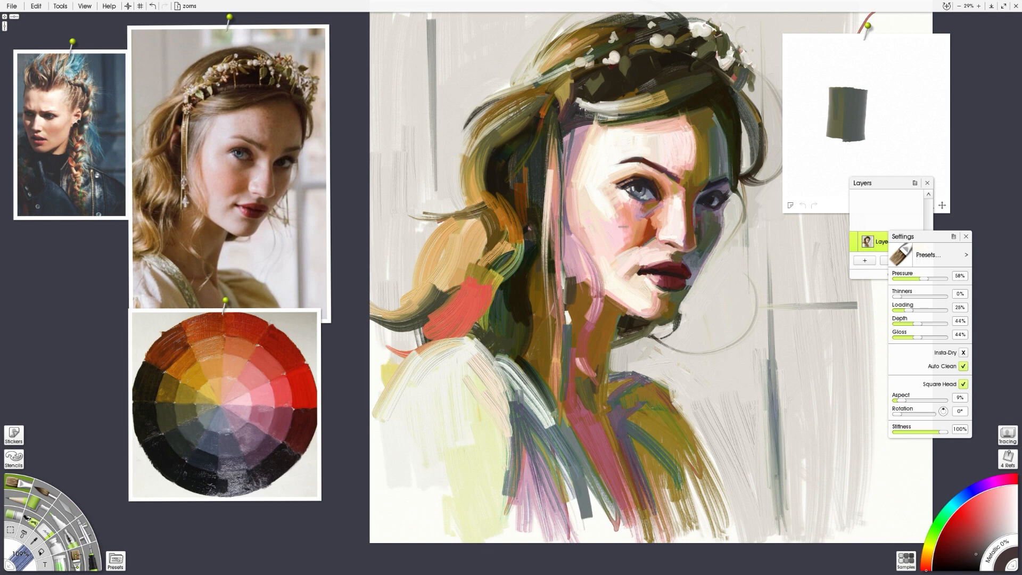
Step: Shade beneath the near eye and beside the nose bridge with sampled brown tones
{"action": "left_click", "coordinate": [693, 204], "text": "alt"}
{"action": "left_click_drag", "start_coordinate": [645, 204], "coordinate": [656, 203]}
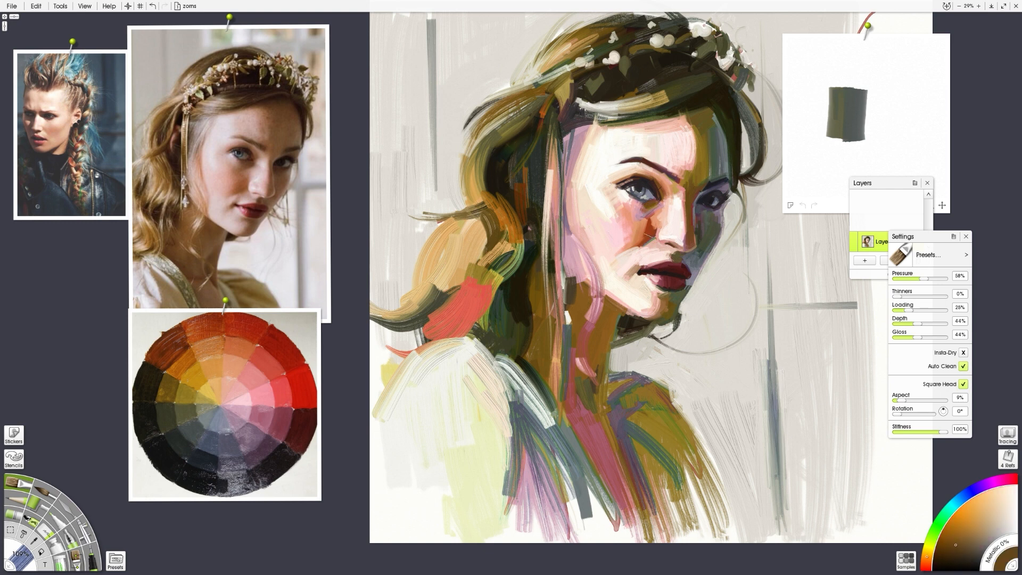
{"action": "left_click", "coordinate": [700, 228], "text": "alt"}
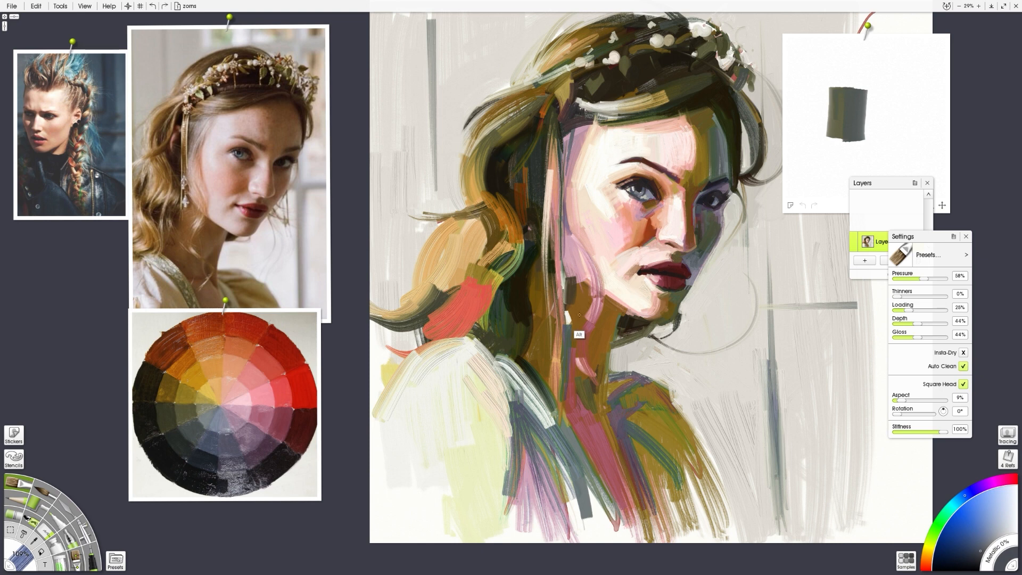
{"action": "left_click", "coordinate": [651, 204], "text": "alt"}
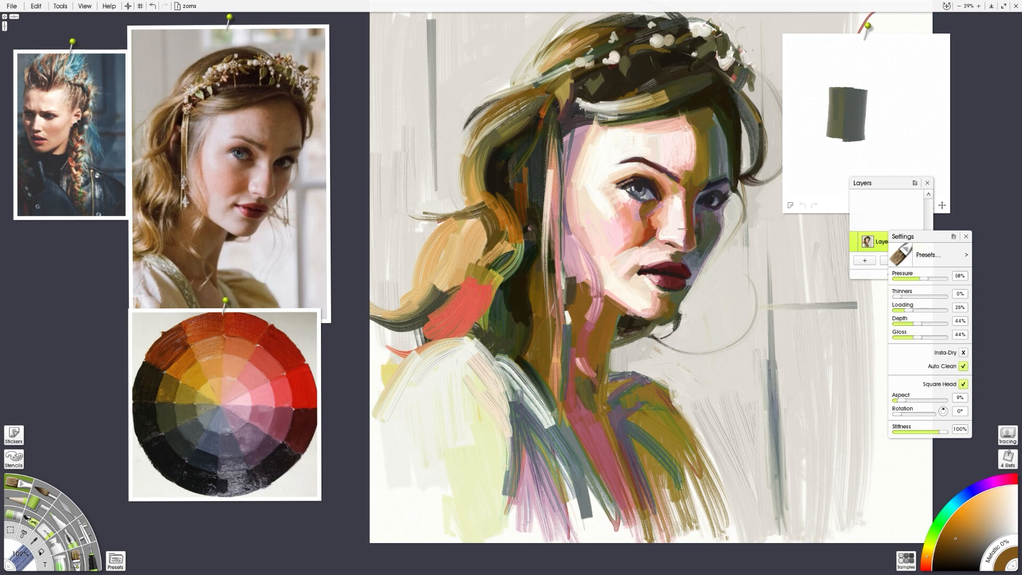
{"action": "left_click", "coordinate": [556, 355], "text": "alt"}
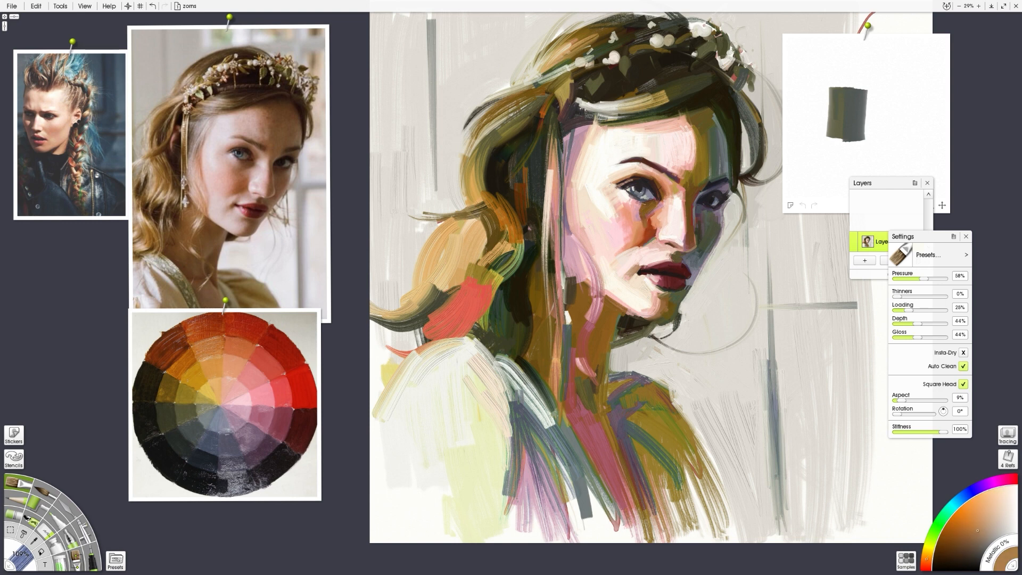
{"action": "left_click_drag", "start_coordinate": [638, 214], "coordinate": [636, 226]}
Step: Refine the forehead's light-to-shadow edge above the nose with sampled ochre, brown and pink tones
{"action": "left_click_drag", "start_coordinate": [690, 169], "coordinate": [688, 117]}
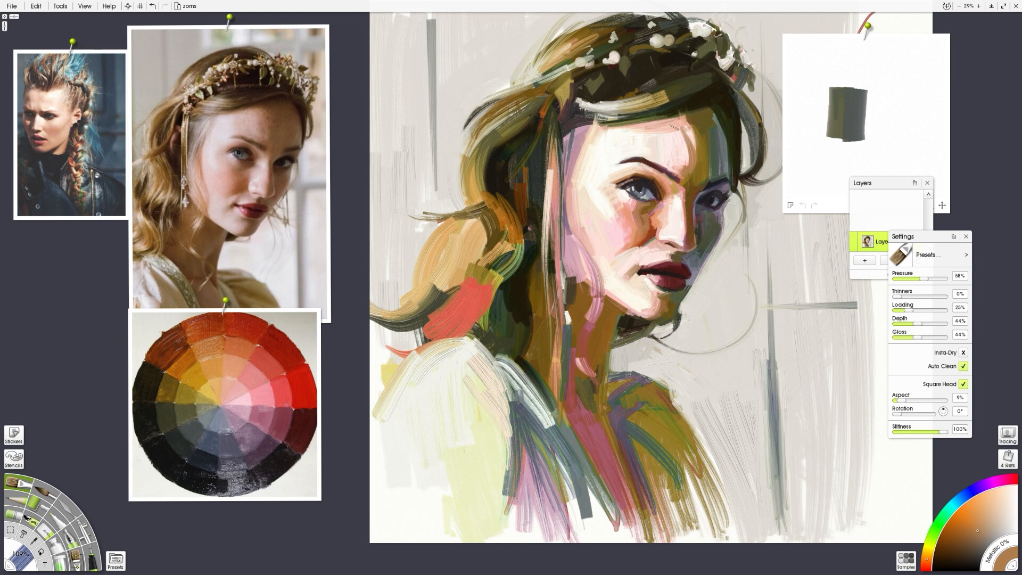
{"action": "left_click", "coordinate": [692, 136], "text": "ctrl"}
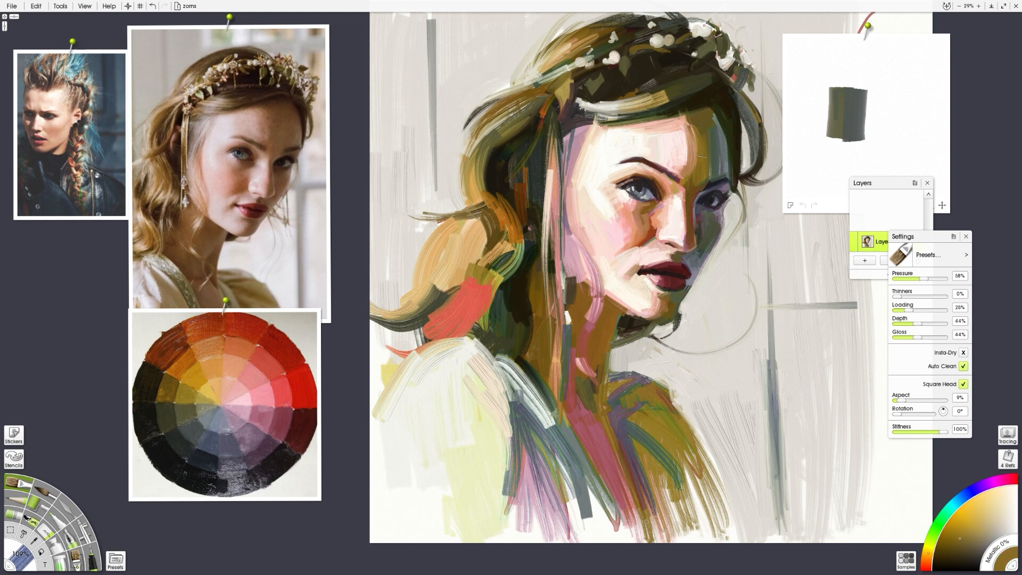
{"action": "left_click", "coordinate": [690, 145], "text": "ctrl"}
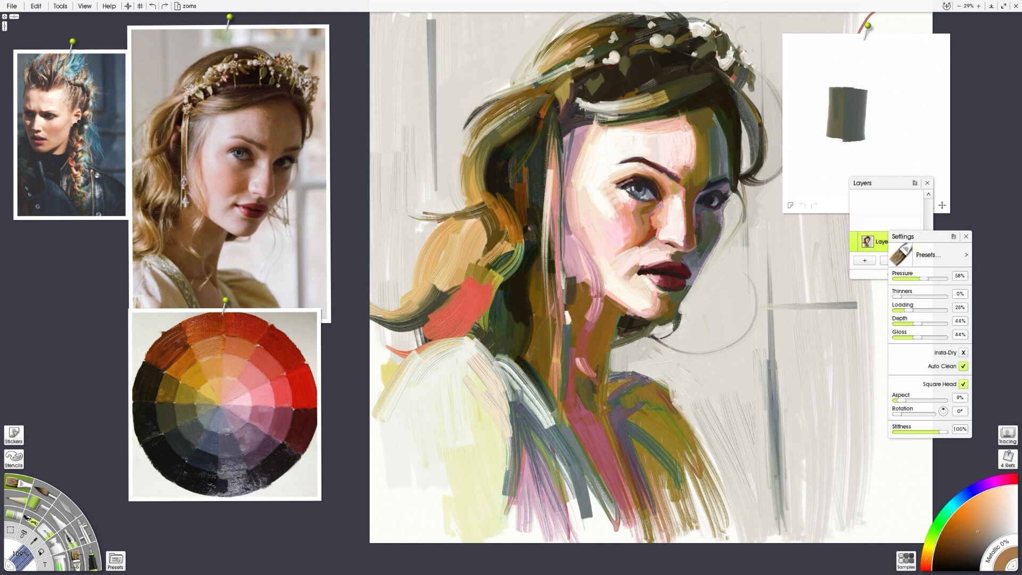
{"action": "left_click", "coordinate": [685, 124], "text": "ctrl"}
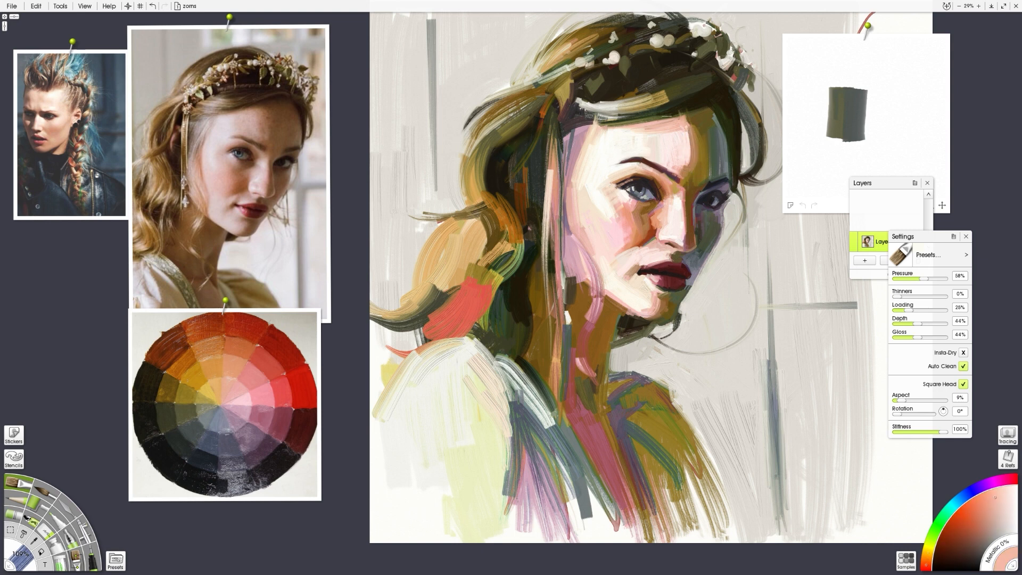
{"action": "left_click", "coordinate": [680, 189], "text": "ctrl"}
{"action": "left_click", "coordinate": [681, 166], "text": "ctrl"}
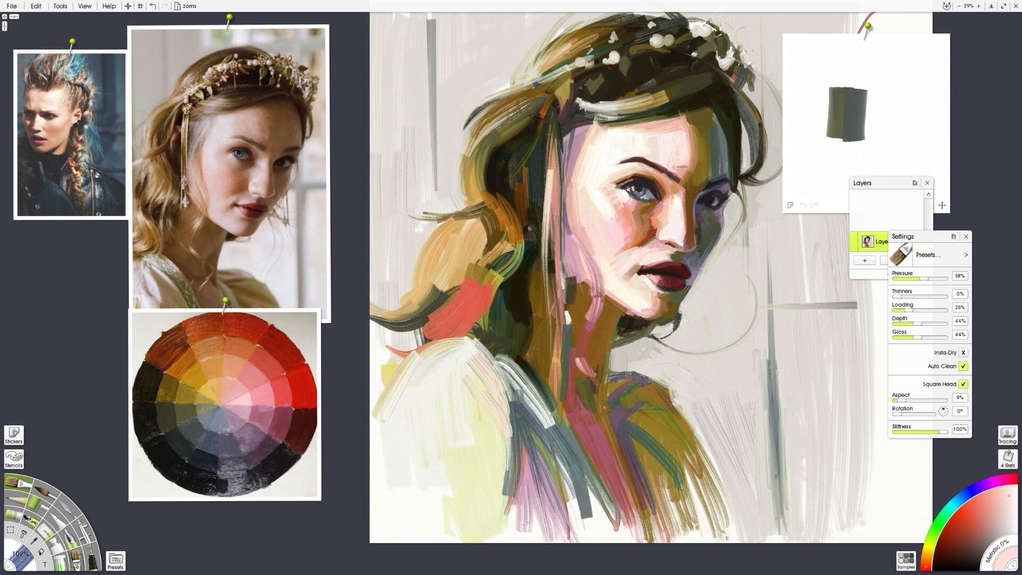
{"action": "left_click", "coordinate": [697, 131], "text": "alt"}
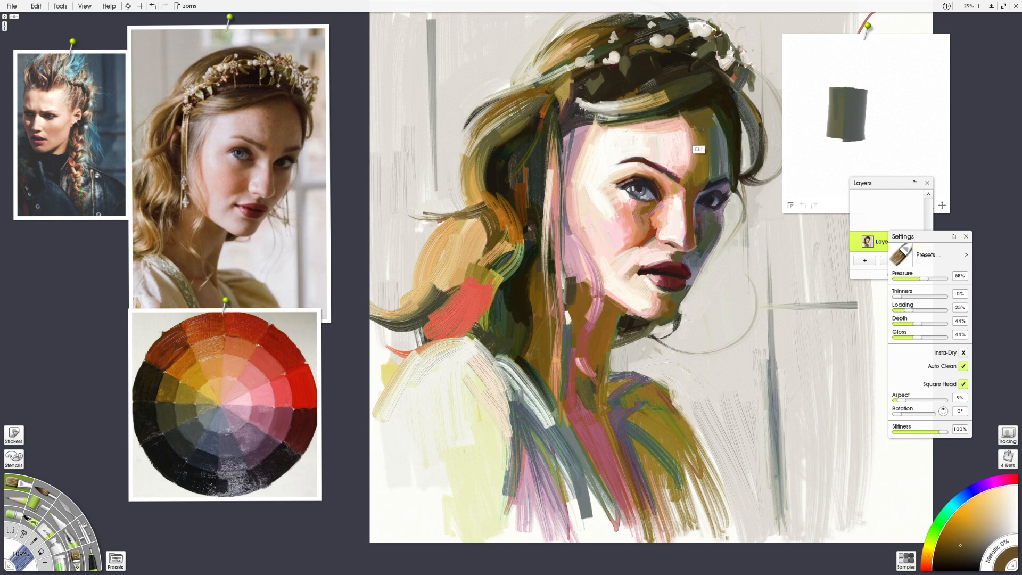
Step: Sweep a dark sampled stroke along the hairline from above the forehead to the near temple, redoing it until it fits
{"action": "left_click", "coordinate": [666, 117], "text": "alt"}
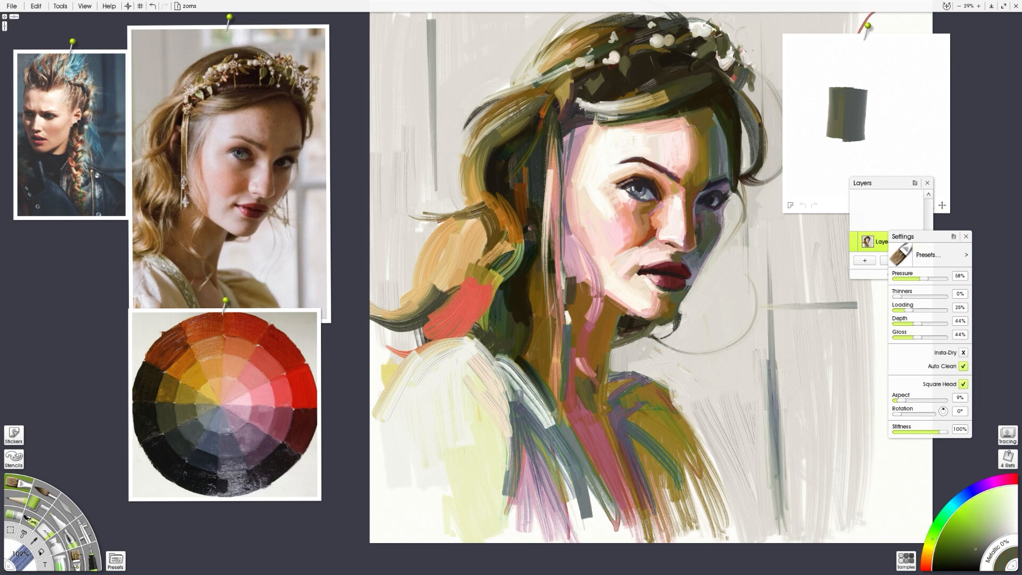
{"action": "left_click", "coordinate": [707, 106], "text": "alt"}
{"action": "mouse_move", "coordinate": [641, 125]}
{"action": "left_mouse_down"}
{"action": "mouse_move", "coordinate": [706, 92]}
{"action": "mouse_move", "coordinate": [573, 123]}
{"action": "left_mouse_up"}
{"action": "key", "text": "ctrl+z"}
{"action": "key", "text": "ctrl+z"}
{"action": "left_click_drag", "start_coordinate": [673, 109], "coordinate": [573, 122]}
{"action": "key", "text": "ctrl+z"}
{"action": "left_click_drag", "start_coordinate": [669, 108], "coordinate": [585, 127]}
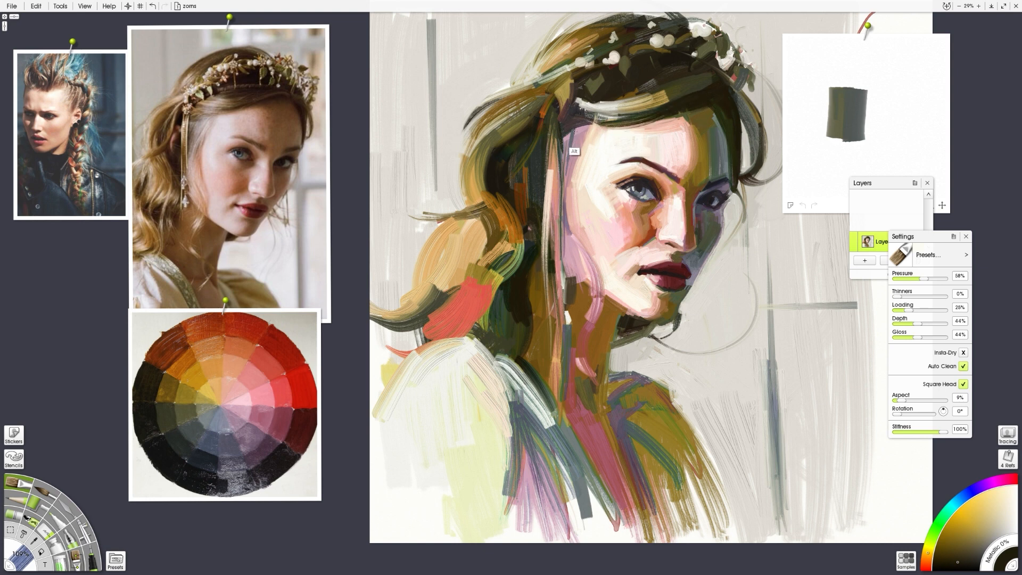
Step: Brush sampled mauve strokes along the near edge of the face, from the temple down to the jaw
{"action": "left_click", "coordinate": [530, 249], "text": "alt"}
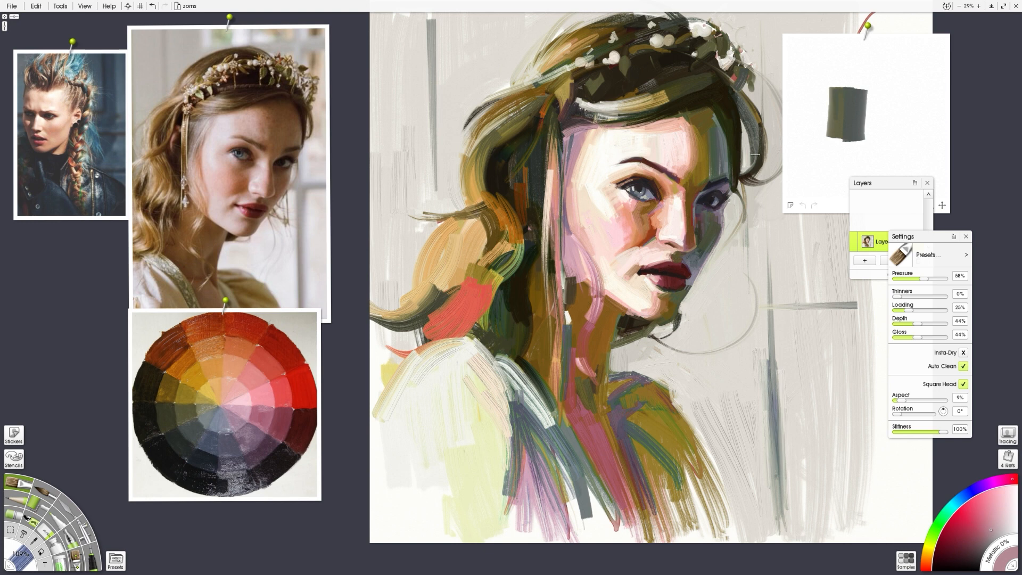
{"action": "left_click", "coordinate": [579, 163], "text": "alt"}
{"action": "left_click_drag", "start_coordinate": [586, 234], "coordinate": [579, 144]}
{"action": "key", "text": "ctrl+z"}
{"action": "key", "text": "ctrl+z"}
{"action": "left_click_drag", "start_coordinate": [585, 230], "coordinate": [575, 156]}
{"action": "left_click_drag", "start_coordinate": [581, 225], "coordinate": [602, 291]}
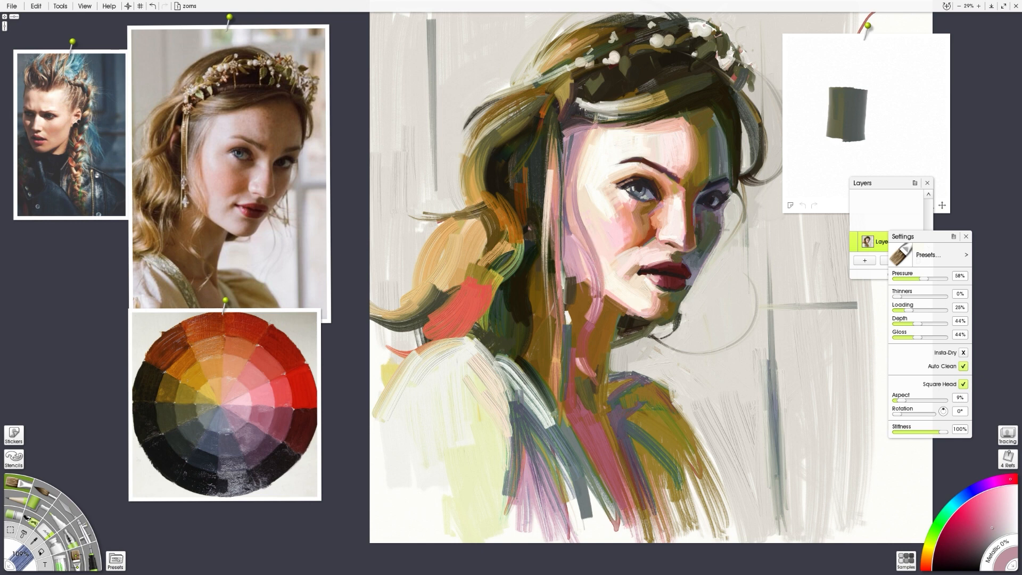
Step: Stroke a dark colour-wheel tone diagonally along the dress neckline folds and sample the grey-green there
{"action": "left_click", "coordinate": [209, 476]}
{"action": "left_click", "coordinate": [563, 457]}
{"action": "left_click", "coordinate": [581, 481]}
{"action": "left_click_drag", "start_coordinate": [518, 401], "coordinate": [608, 526]}
{"action": "left_click", "coordinate": [585, 492], "text": "alt"}
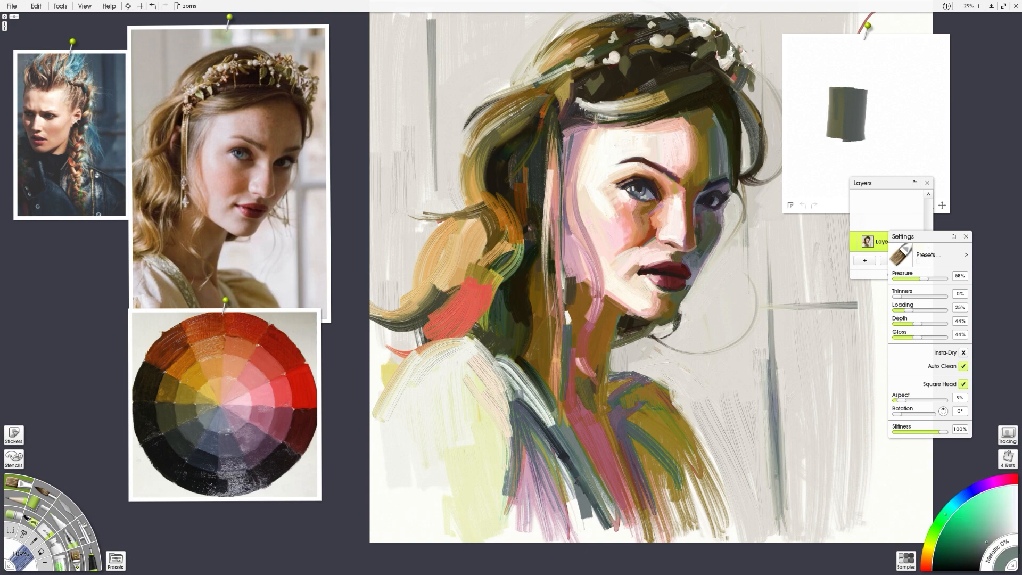
Step: Check the portrait mirrored horizontally and retouch the cheek and mouth corner with sampled skin tones
{"action": "key", "text": "h"}
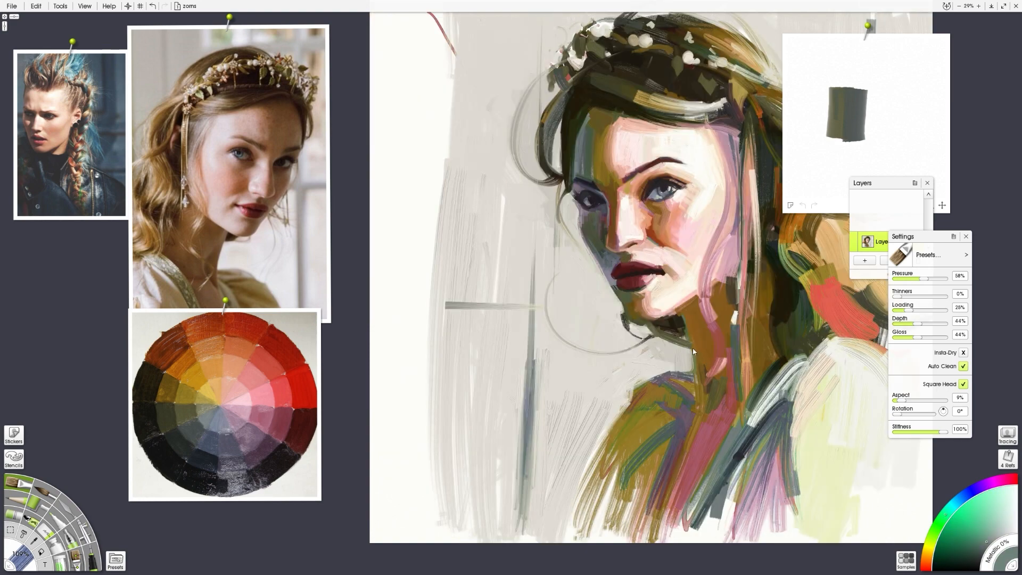
{"action": "key", "text": "h"}
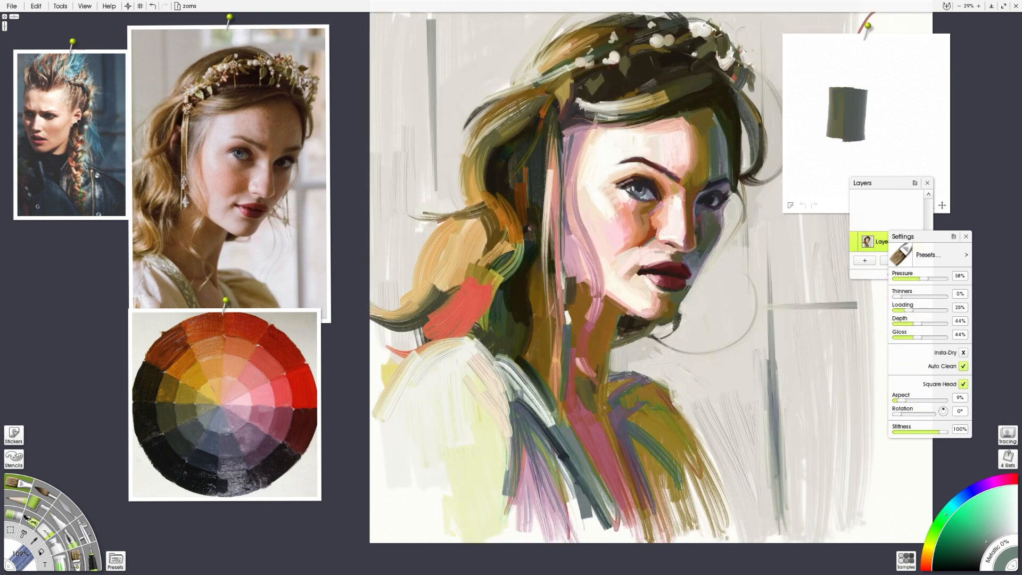
{"action": "left_click", "coordinate": [632, 290], "text": "alt"}
{"action": "left_click", "coordinate": [641, 263], "text": "alt"}
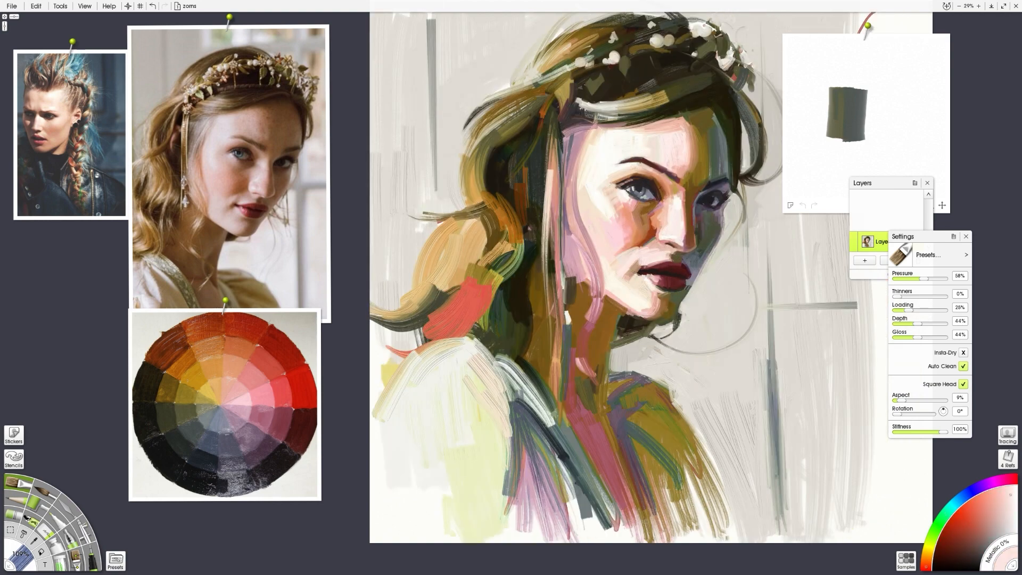
{"action": "left_click", "coordinate": [634, 261], "text": "alt"}
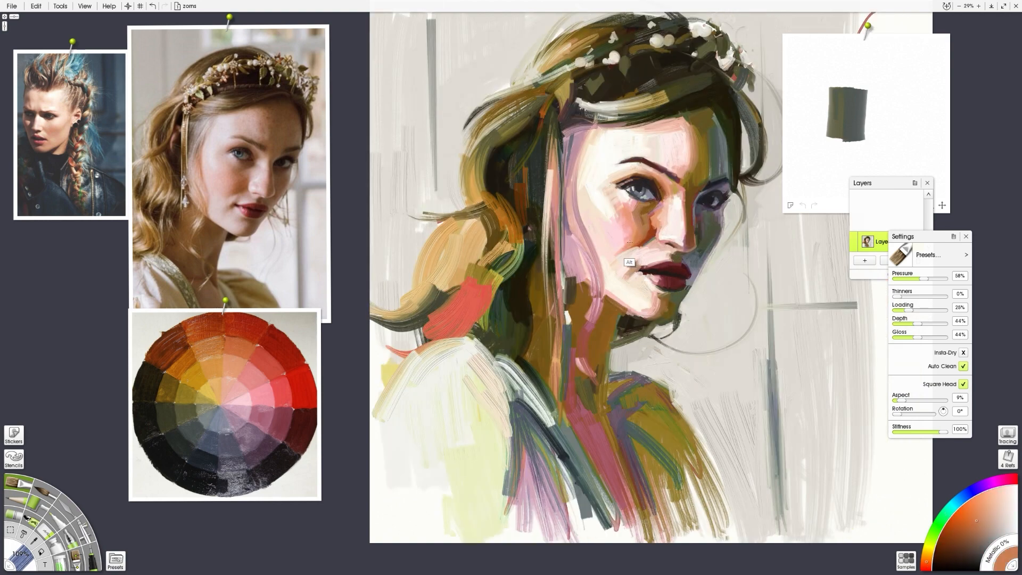
{"action": "left_click", "coordinate": [621, 282], "text": "alt"}
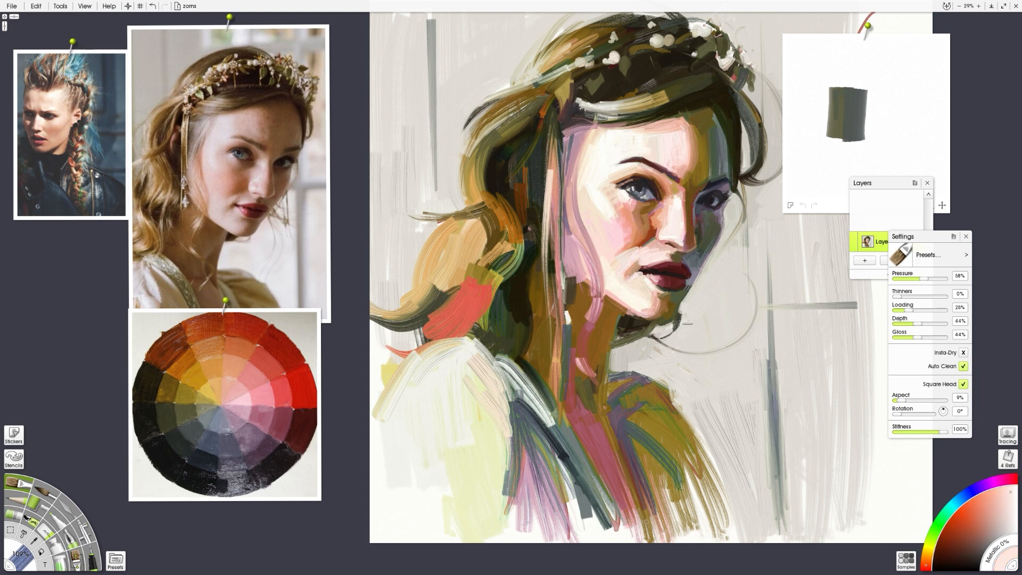
Step: Break up the white flowers at the far end of the headband with a sampled dark stroke
{"action": "left_click", "coordinate": [733, 106], "text": "alt"}
{"action": "left_click_drag", "start_coordinate": [735, 72], "coordinate": [736, 82]}
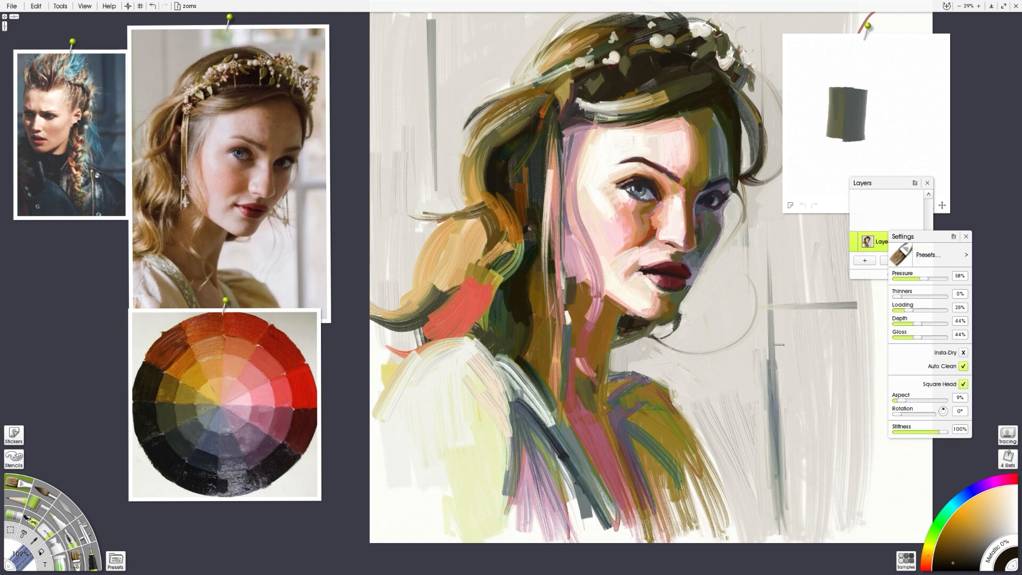
{"action": "scroll", "coordinate": [779, 345], "scroll_direction": "down", "scroll_amount": 2}
{"action": "scroll", "coordinate": [768, 344], "scroll_direction": "up", "scroll_amount": 2}
{"action": "left_click_drag", "start_coordinate": [707, 278], "coordinate": [573, 335]}
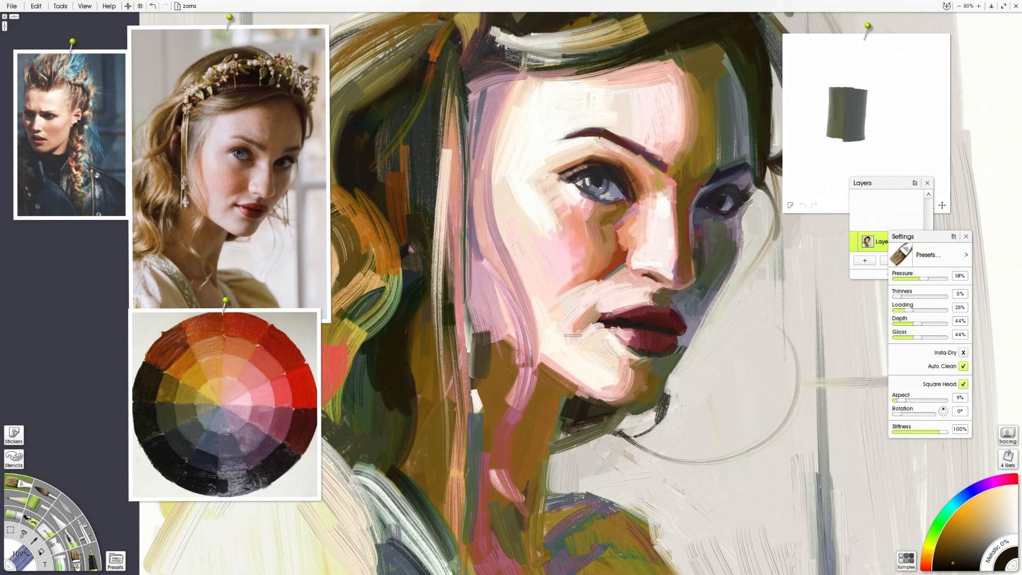
{"action": "left_click_drag", "start_coordinate": [300, 307], "coordinate": [178, 308]}
{"action": "left_click_drag", "start_coordinate": [260, 345], "coordinate": [137, 241]}
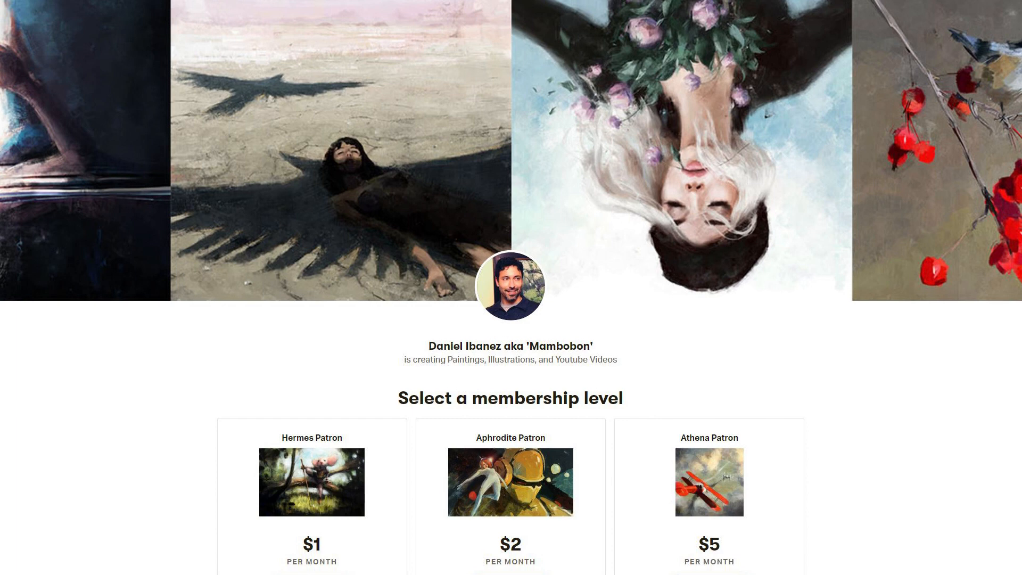